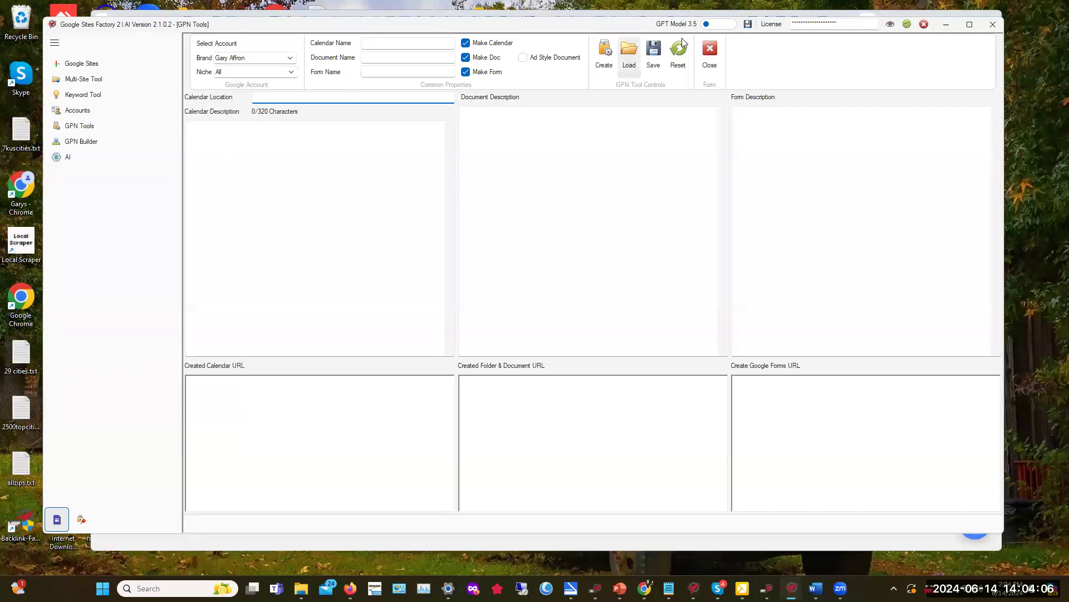
- Switch to Chrome and open the Roofing Contractor, Indianapolis site last opened Jun 13, 2024 from the Google Sites home page
left_click(946, 24)
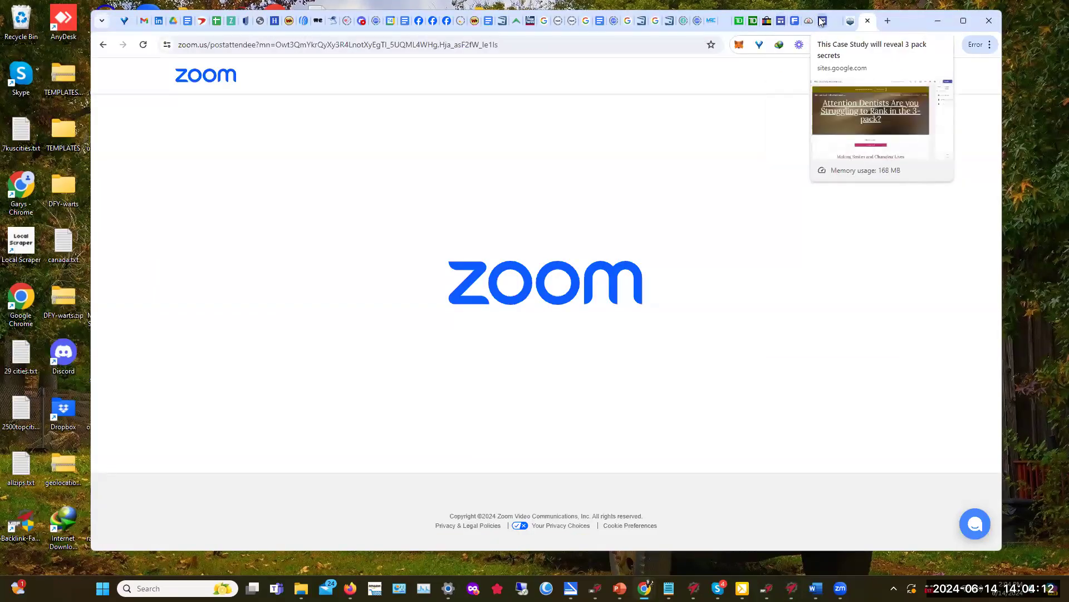
left_click(779, 20)
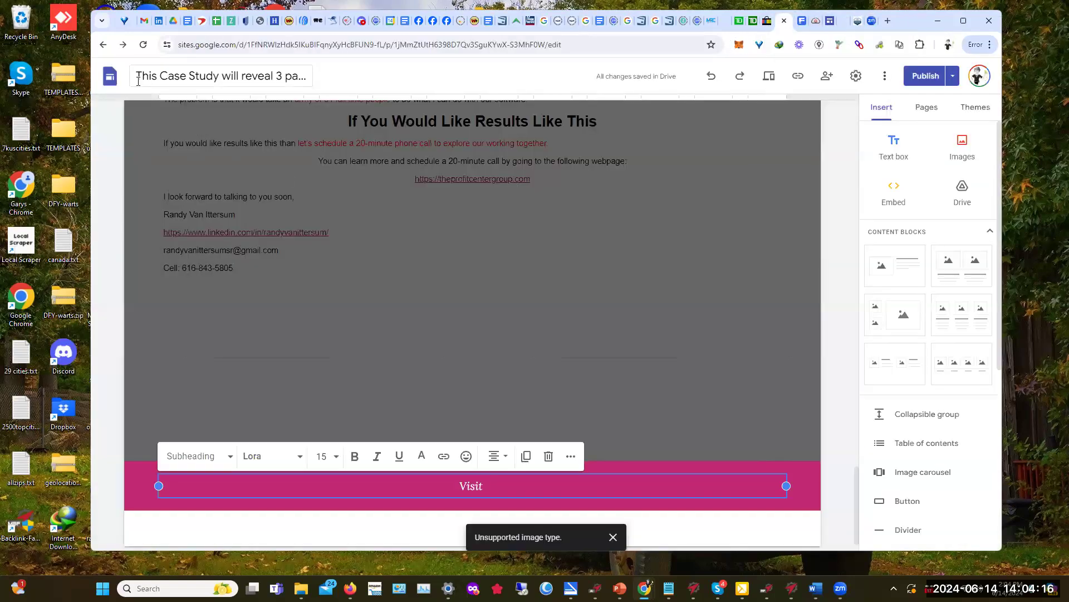
left_click(109, 79)
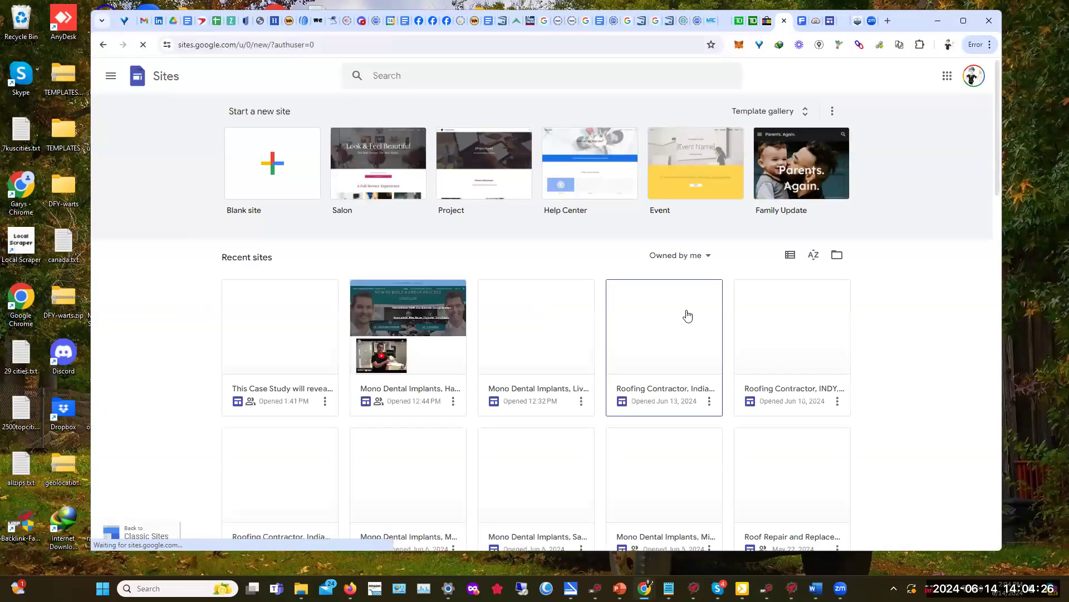
left_click(678, 341)
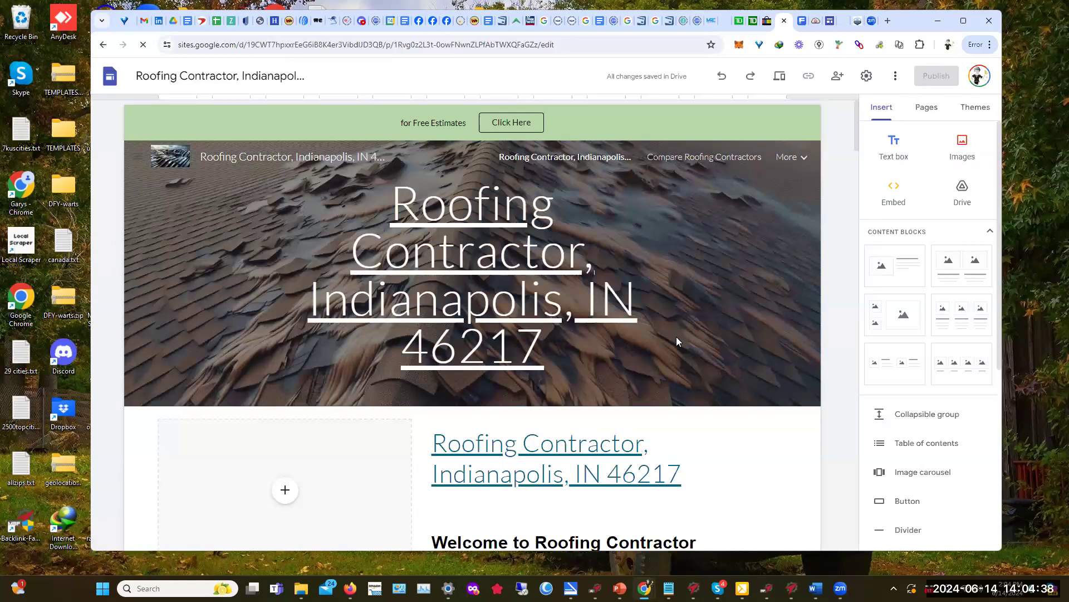
left_click(676, 337)
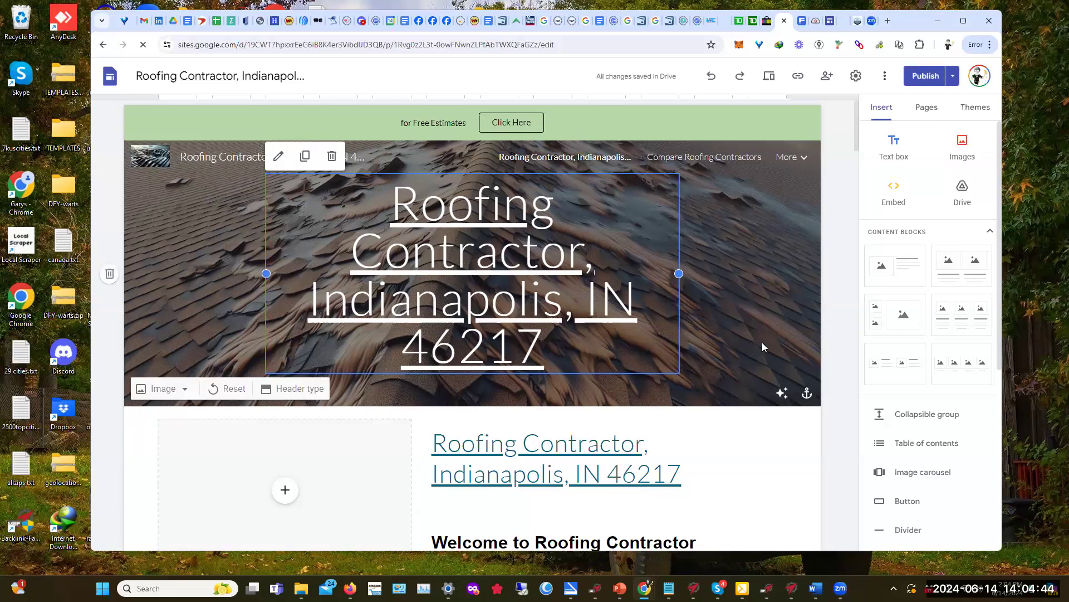
- Examine the Roofing Contractor home page from header to footer, including its articles, images, embedded forms, calendar, documents and news feed
scroll(762, 342, "down", 6)
scroll(803, 370, "down", 15)
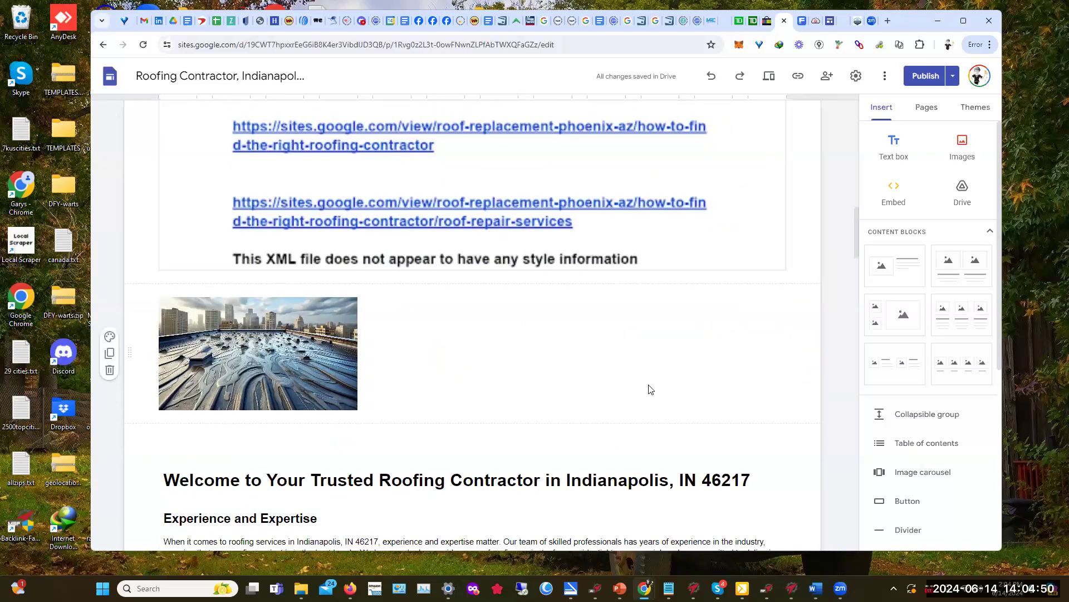
scroll(483, 351, "down", 3)
scroll(793, 290, "down", 12)
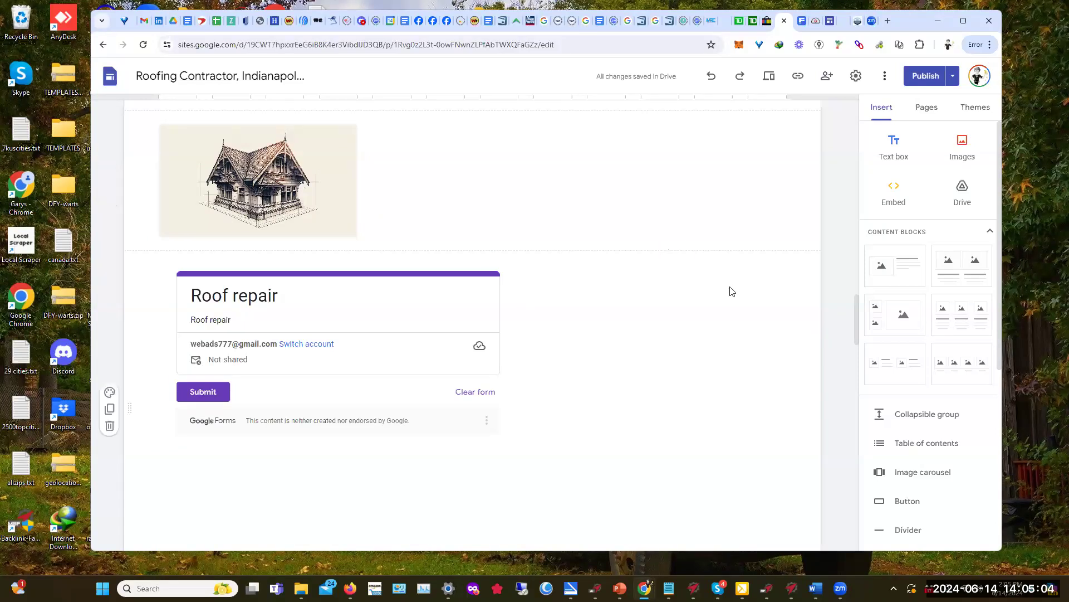
scroll(731, 290, "down", 7)
scroll(737, 293, "down", 3)
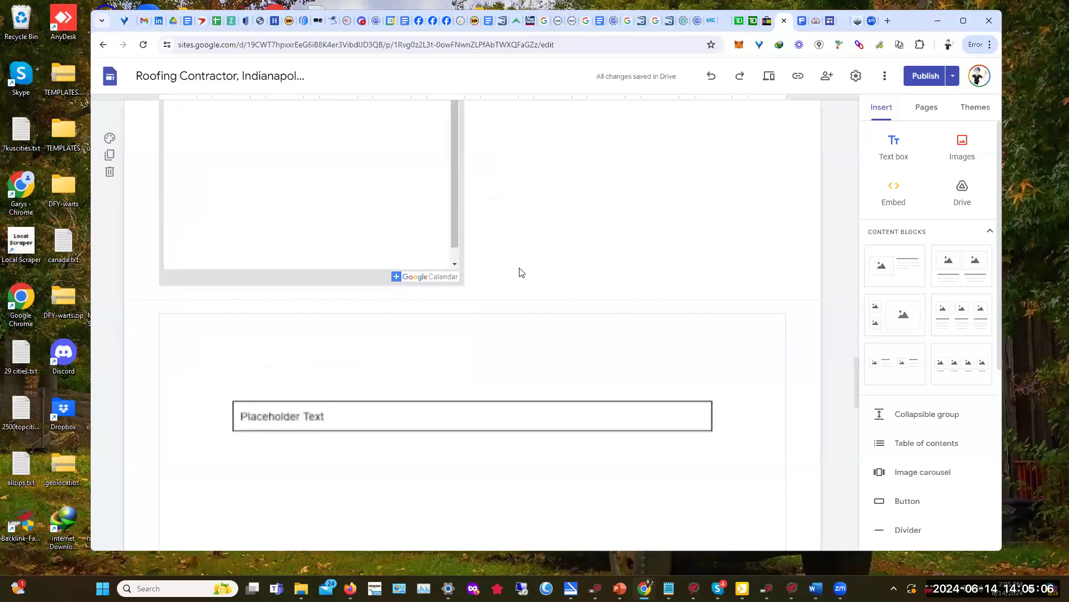
left_click(420, 224)
scroll(637, 298, "up", 3)
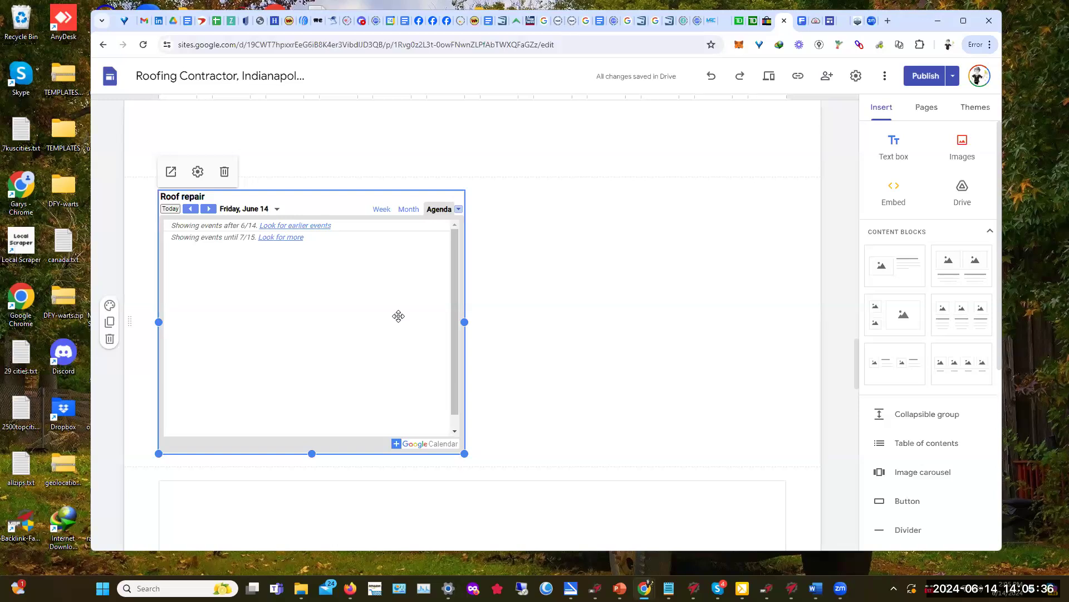
scroll(440, 312, "down", 4)
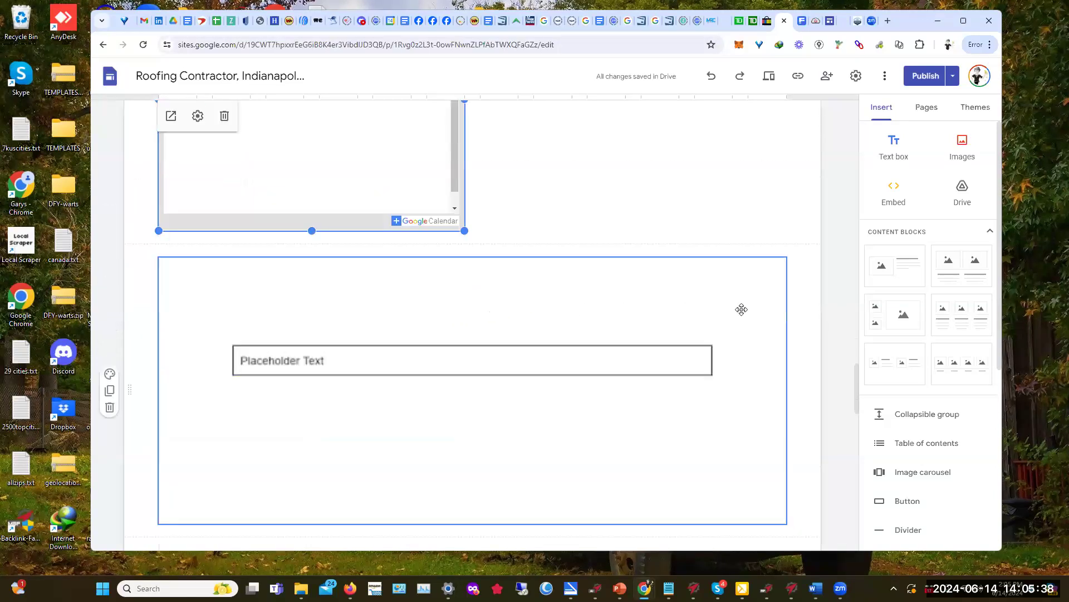
scroll(780, 308, "down", 8)
scroll(781, 341, "down", 4)
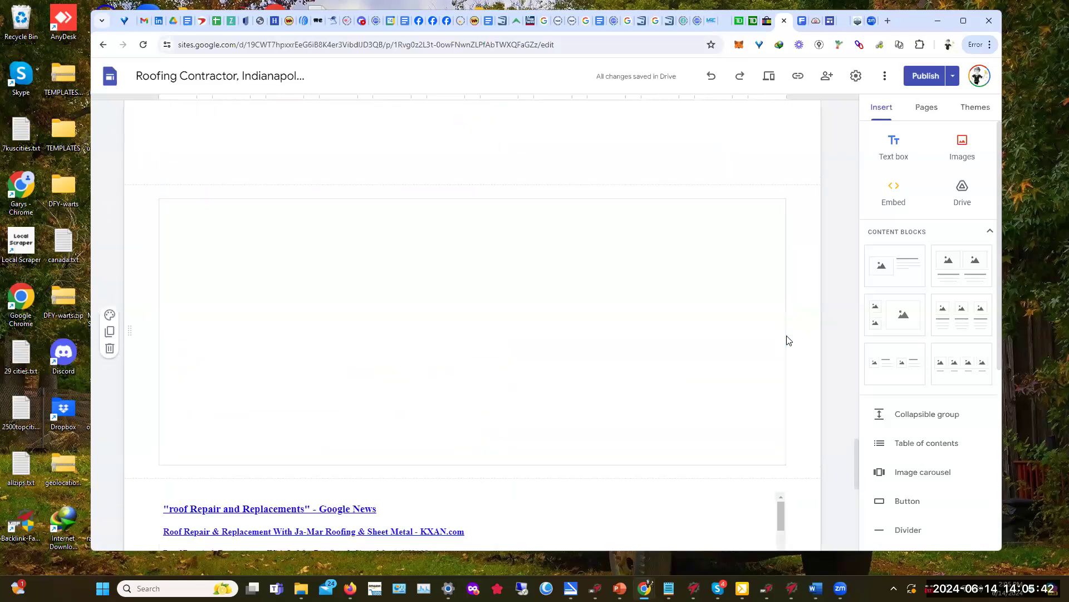
scroll(774, 341, "down", 3)
scroll(780, 346, "down", 10)
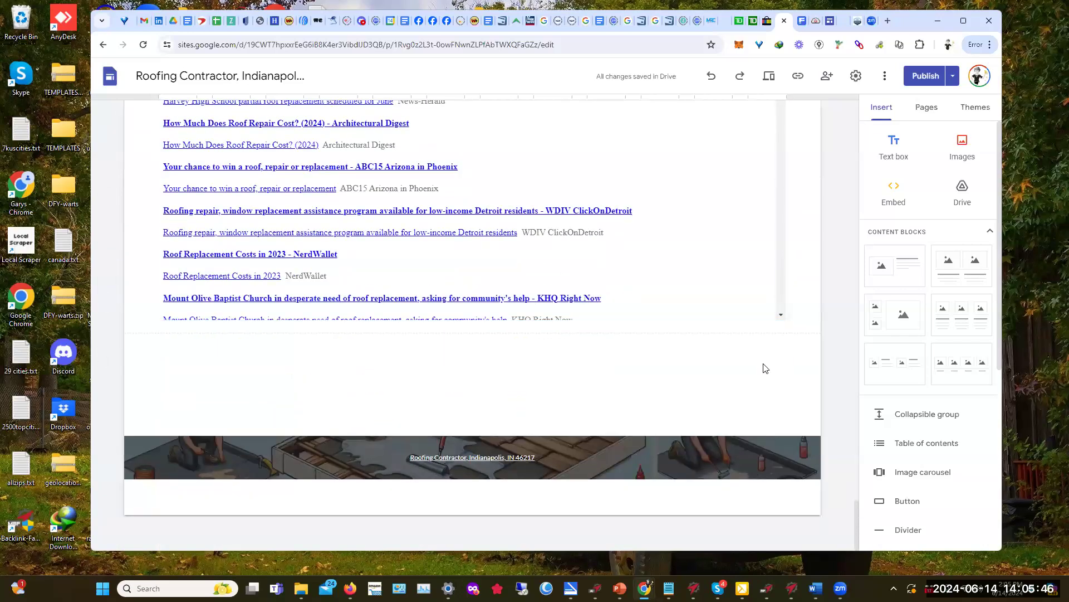
scroll(765, 367, "up", 10)
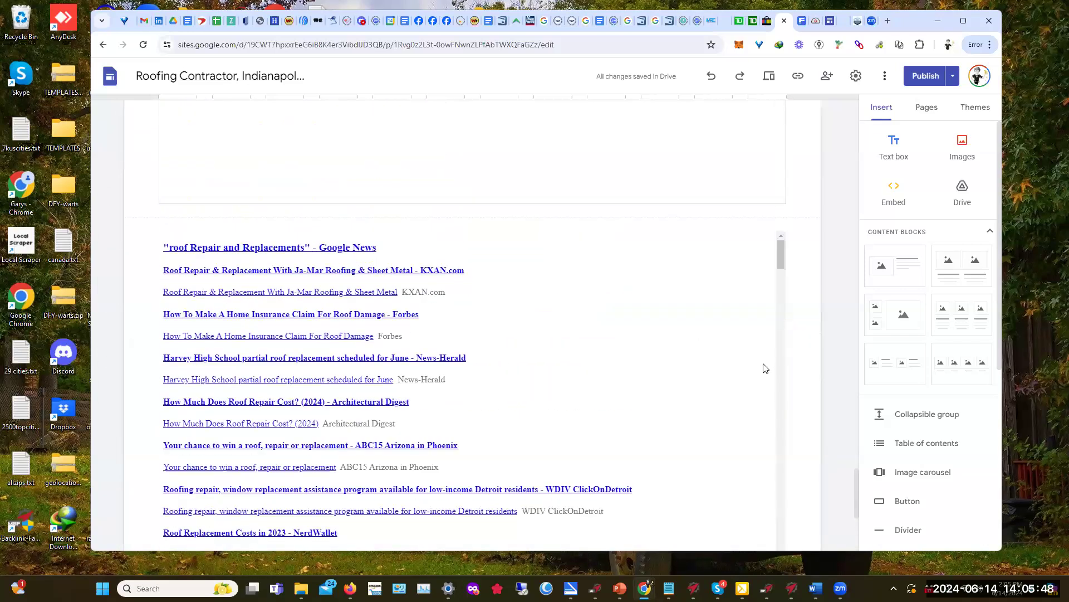
scroll(764, 367, "up", 10)
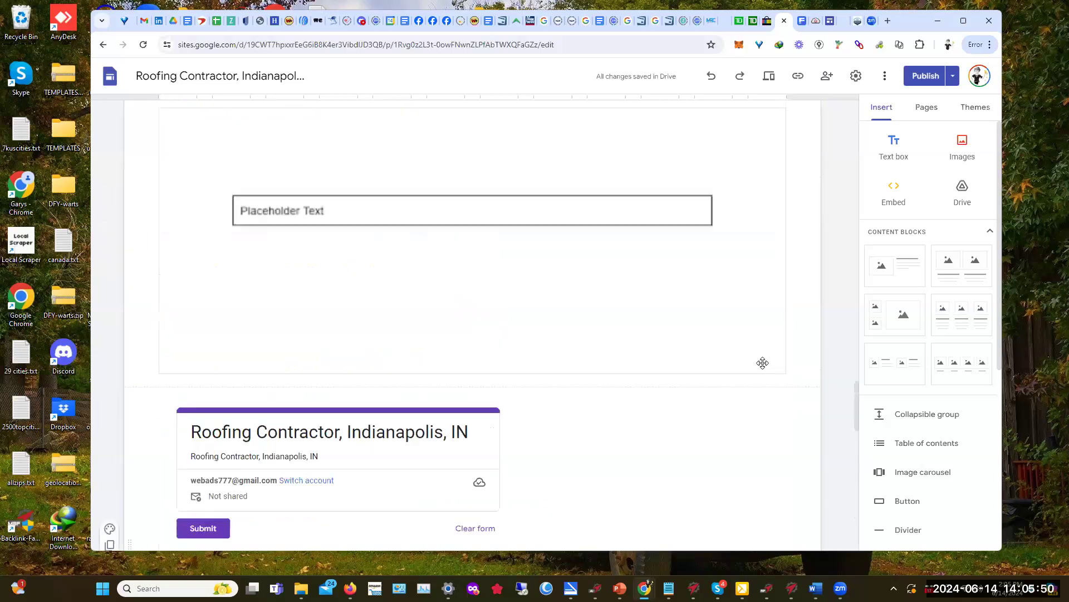
scroll(765, 368, "up", 10)
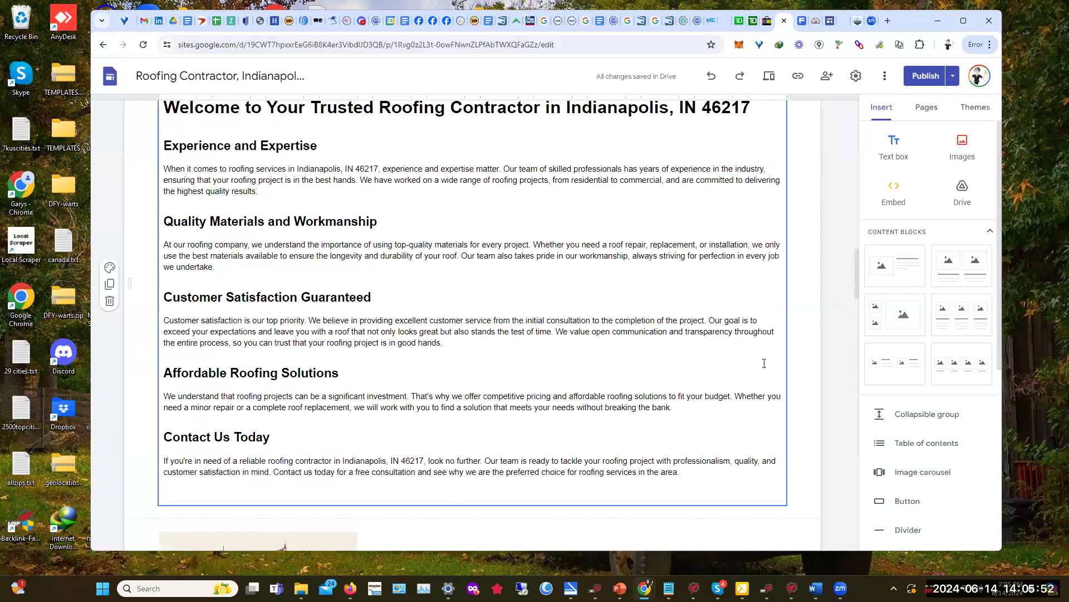
scroll(763, 363, "up", 10)
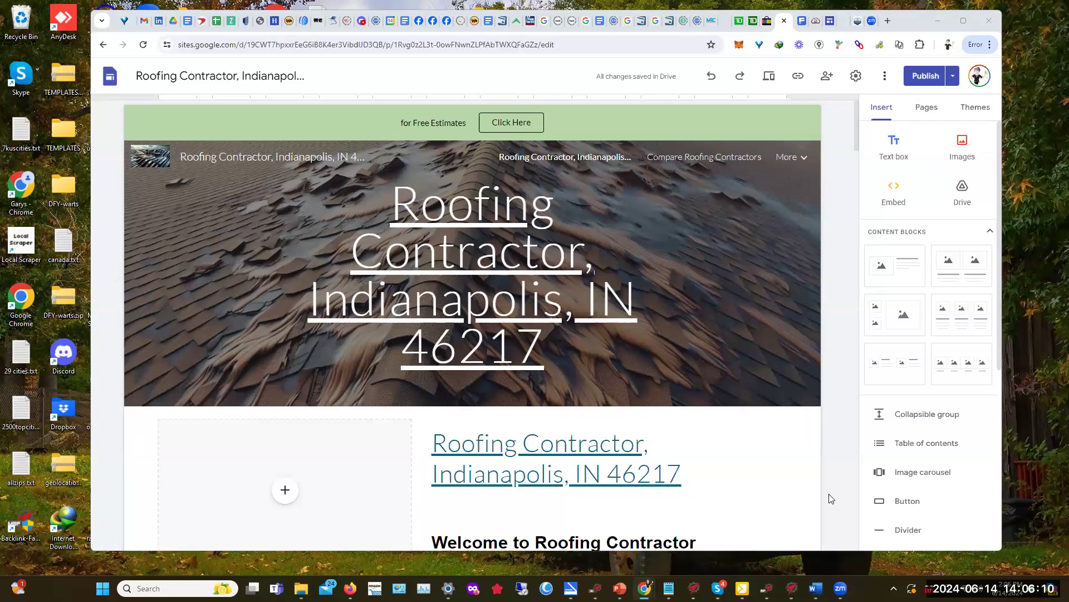
left_click(724, 210)
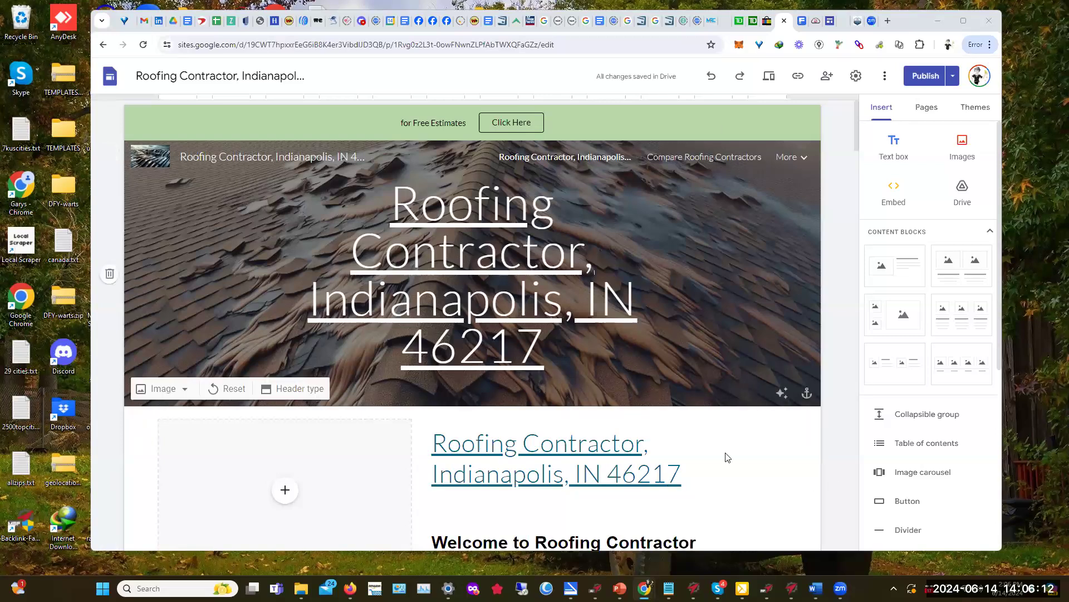
left_click(796, 481)
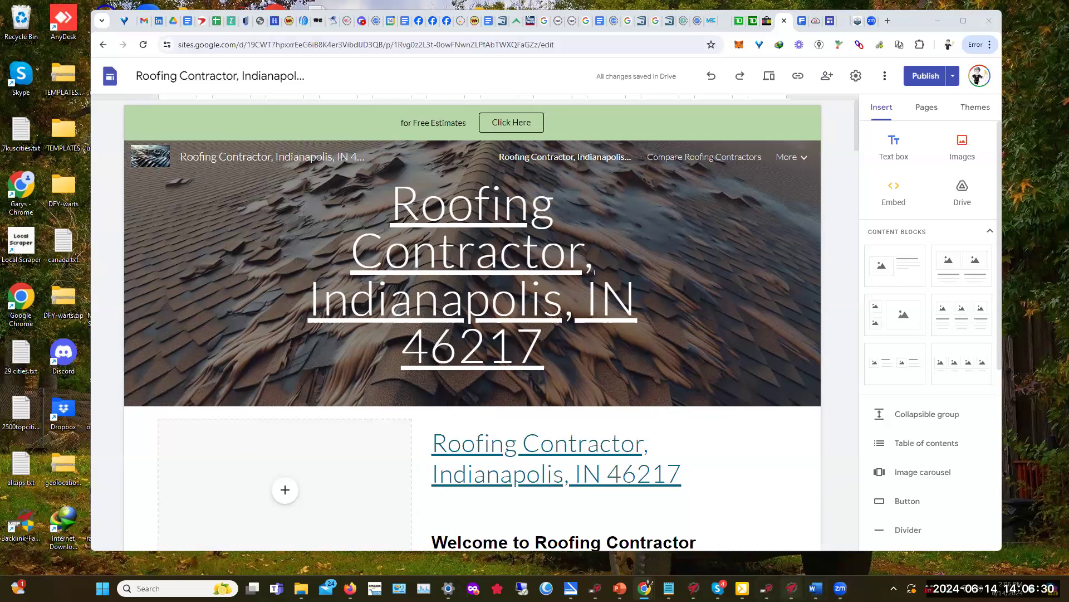
- Switch to Google Sites Factory and load the saved project "Roofing Contractor, Indianapolis, IN 46217_24-08-34--12-34.json" in the Google Sites tool
left_click(792, 588)
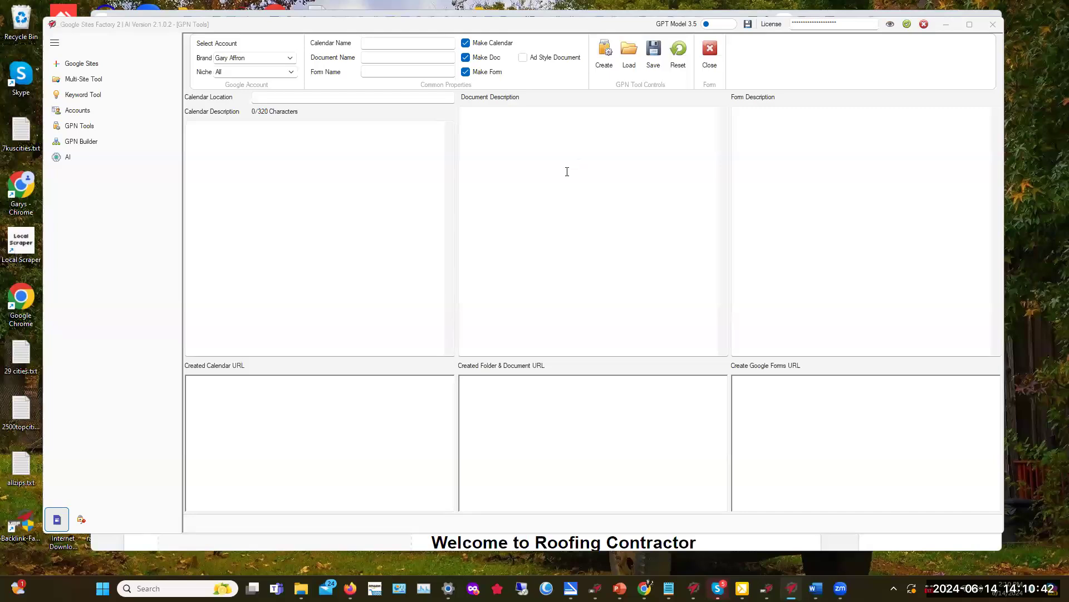
left_click(80, 65)
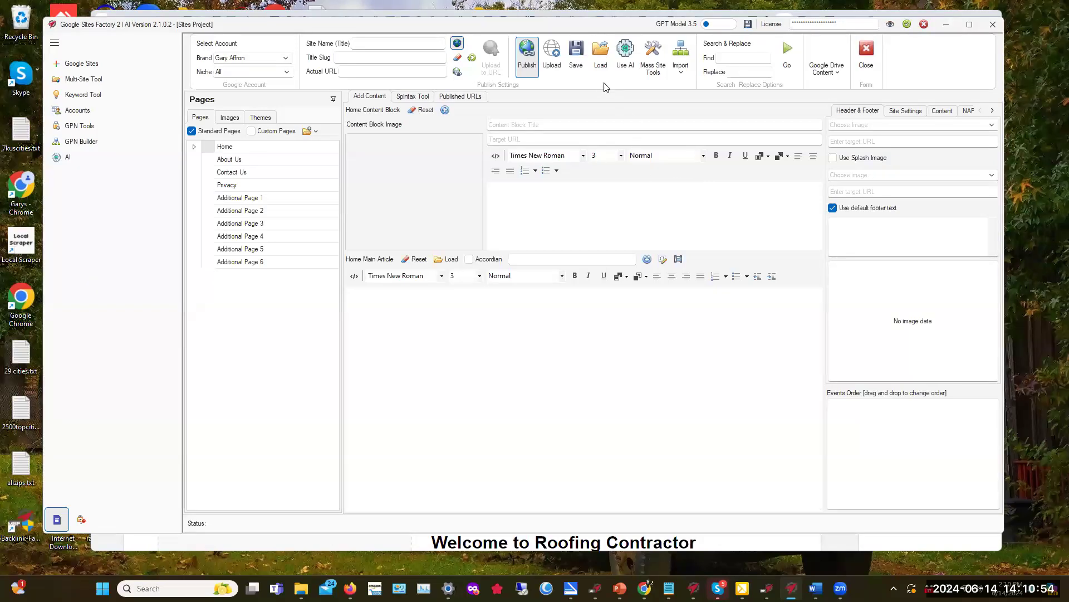
left_click(601, 53)
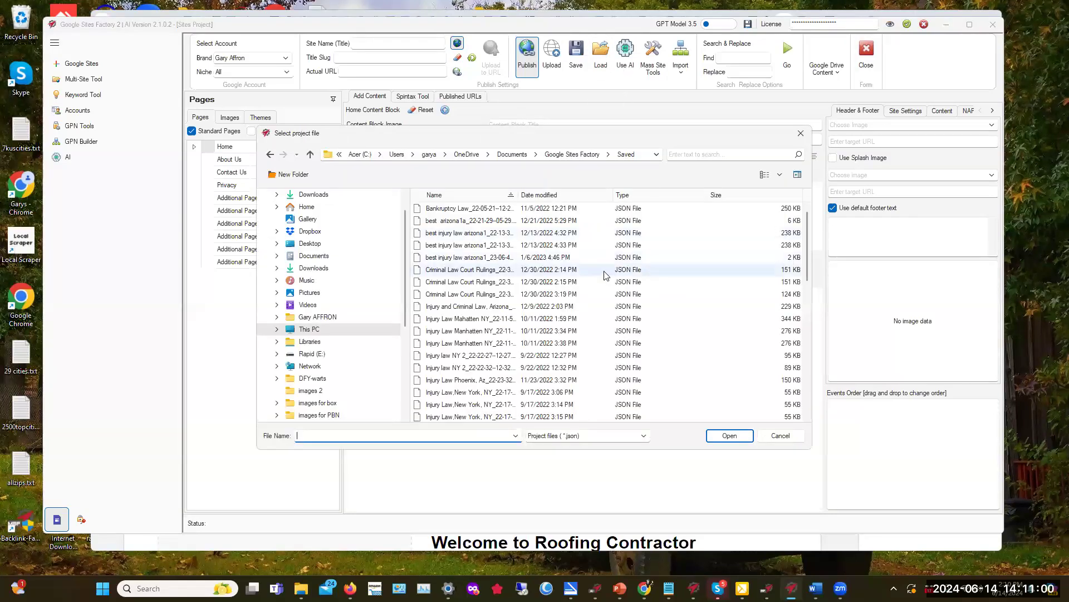
scroll(487, 332, "down", 1)
scroll(486, 332, "down", 4)
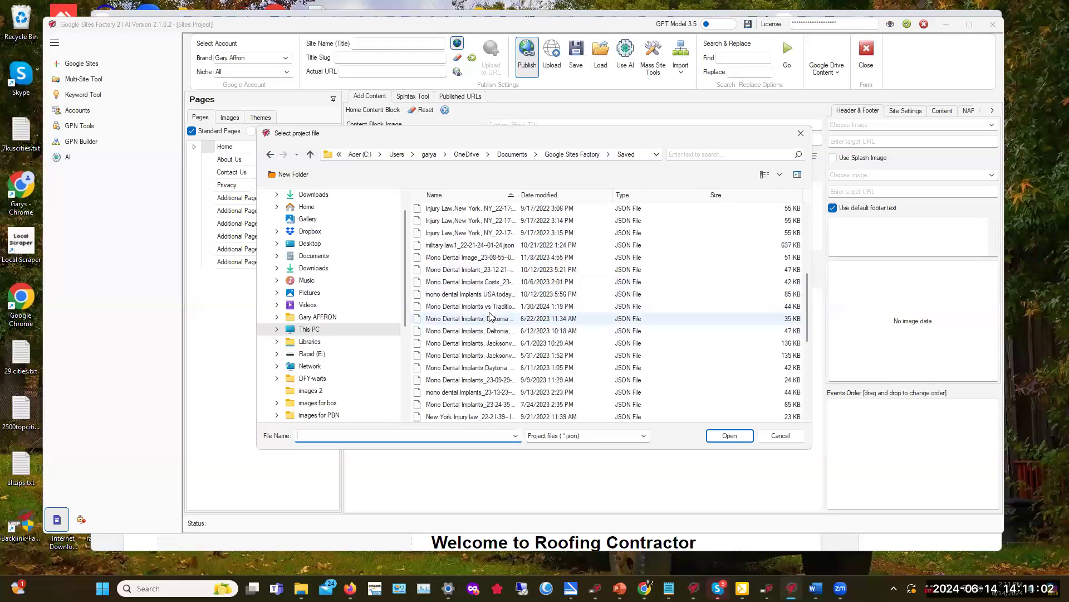
scroll(491, 317, "down", 3)
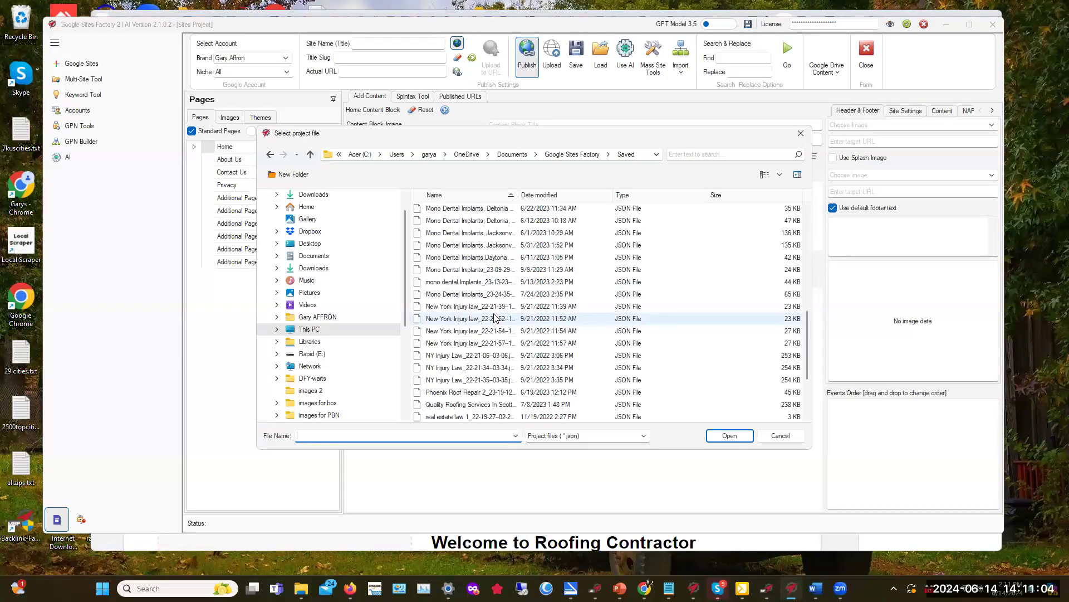
scroll(494, 318, "down", 2)
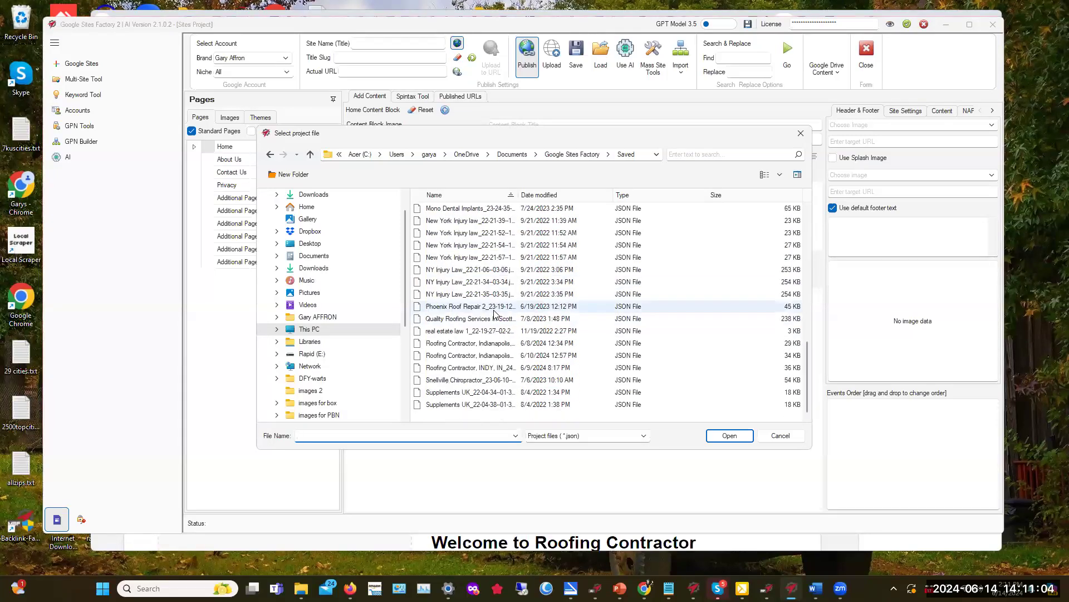
left_click(484, 345)
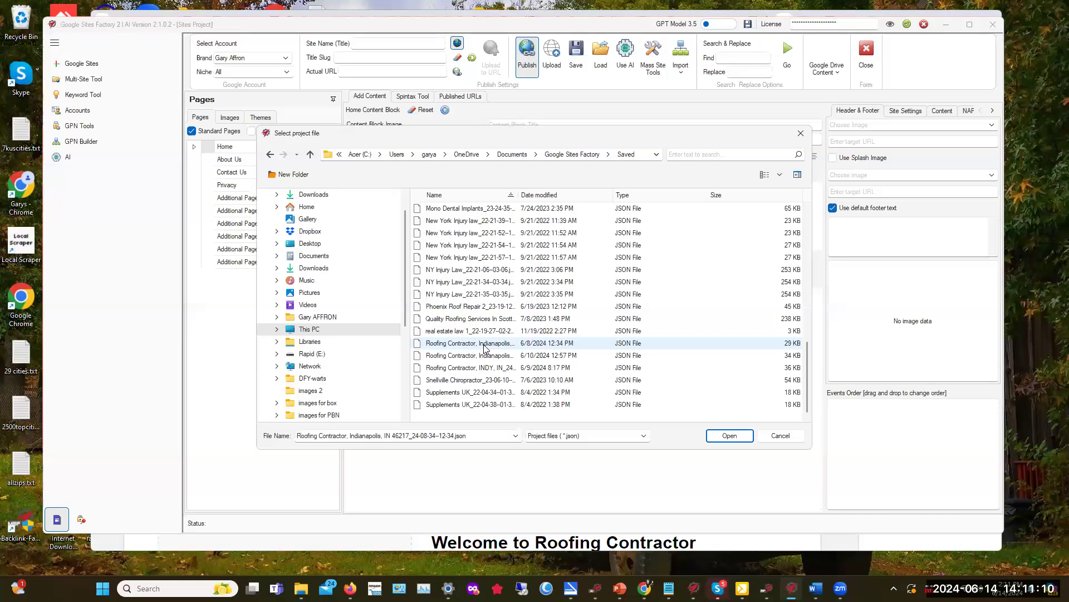
left_click(730, 436)
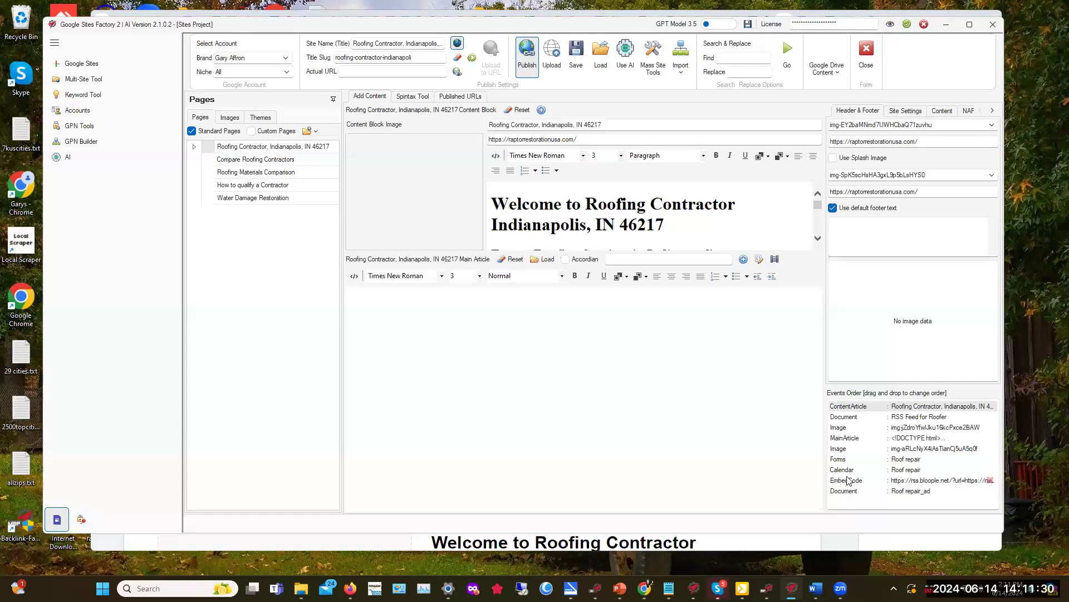
- Move the EmbedCode event below the Roof repair_ad document in the home page's events order, and view the content and main articles
mouse_move(848, 483)
left_mouse_down()
mouse_move(867, 494)
mouse_move(840, 499)
left_mouse_up()
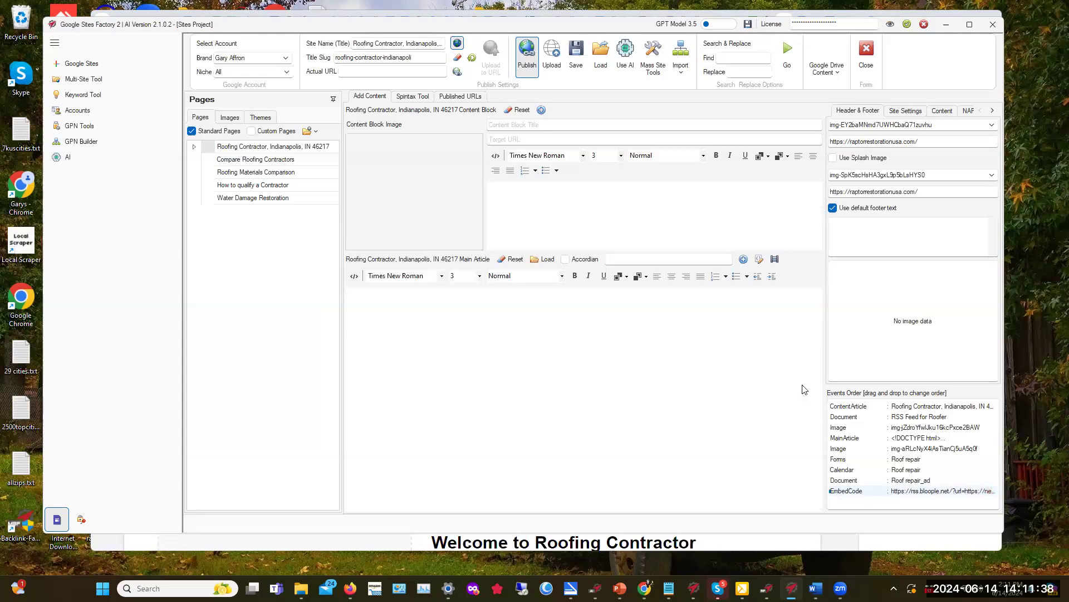
left_click(856, 408)
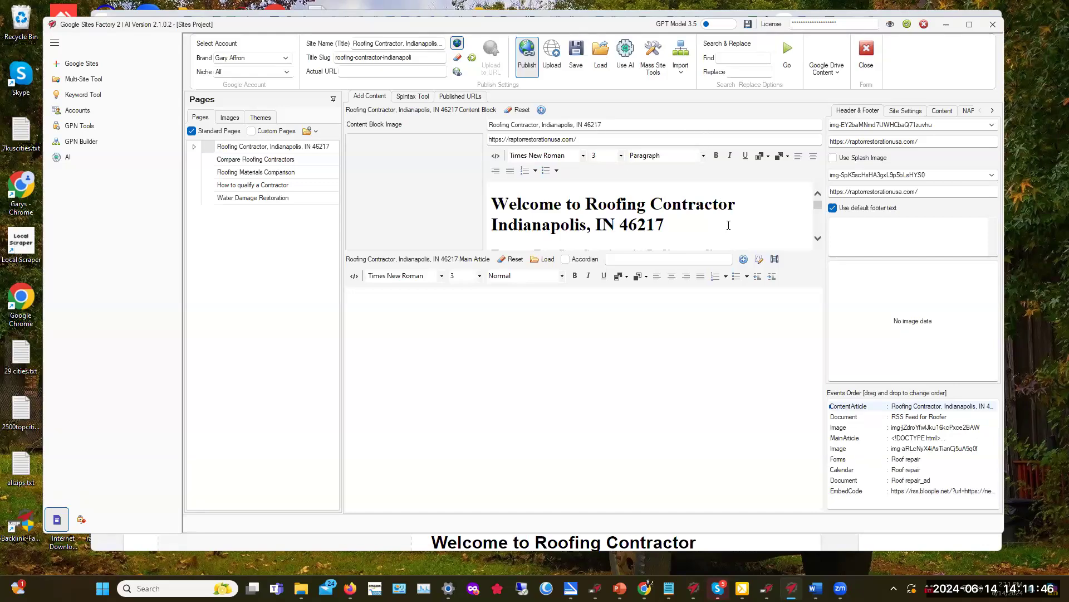
left_click(851, 439)
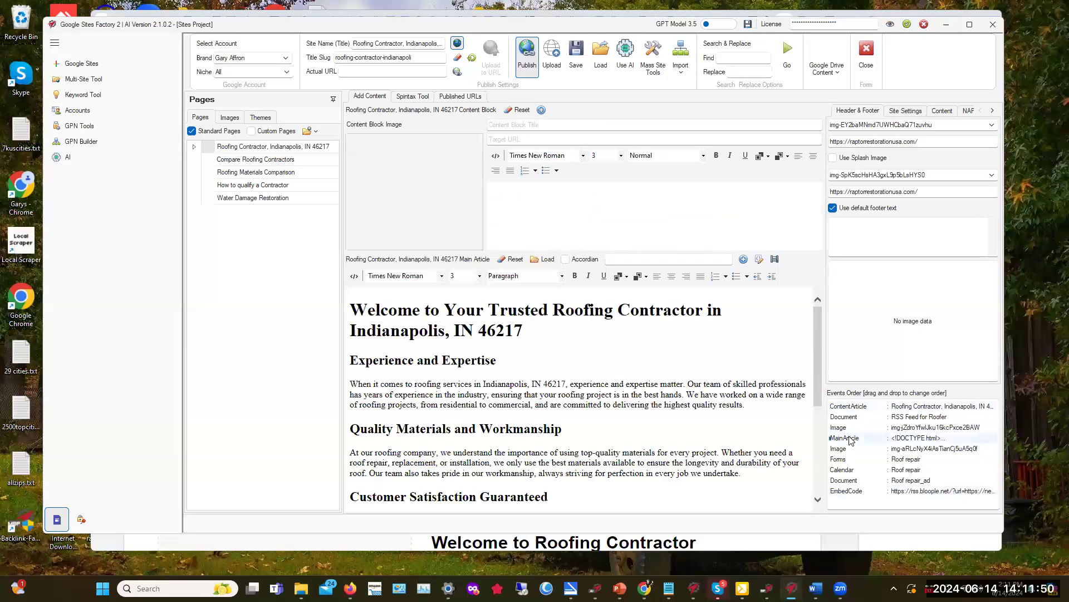
left_click(845, 408)
left_click(217, 161)
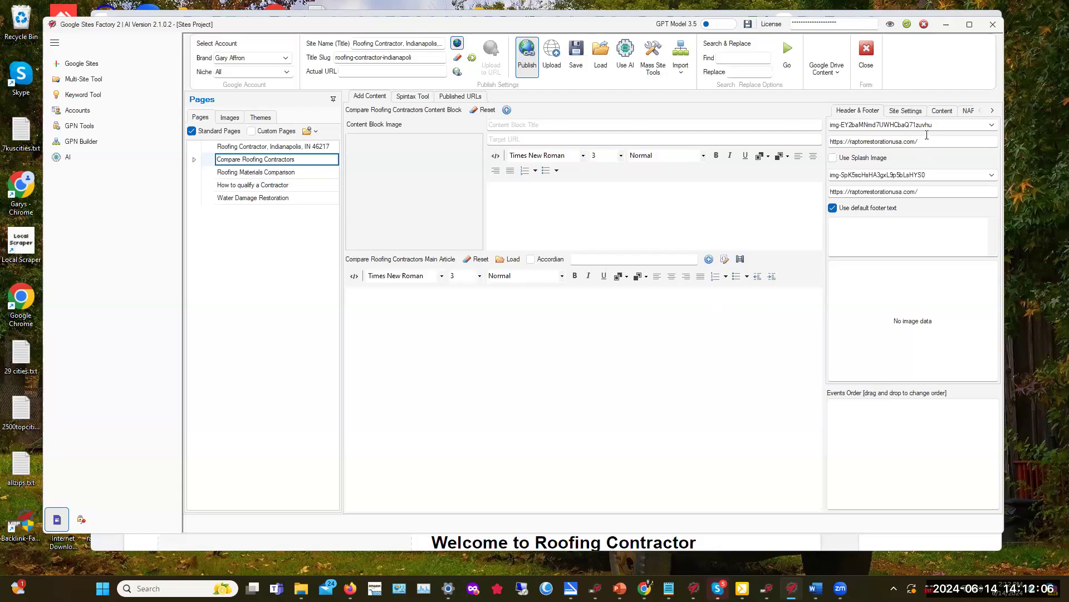
left_click_drag(925, 139, 787, 162)
key("ctrl+c")
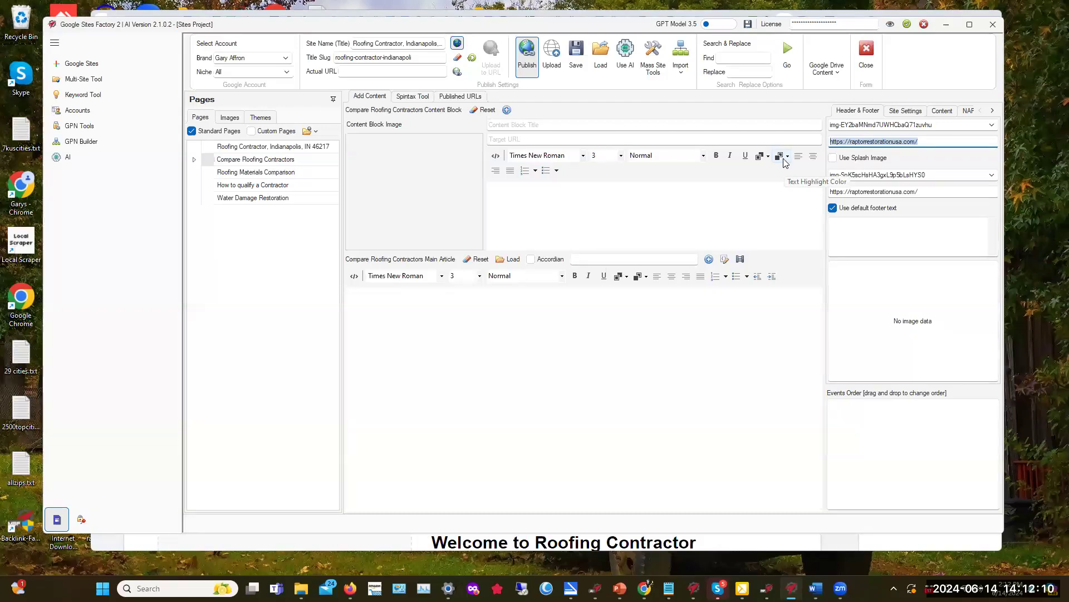
left_click(500, 139)
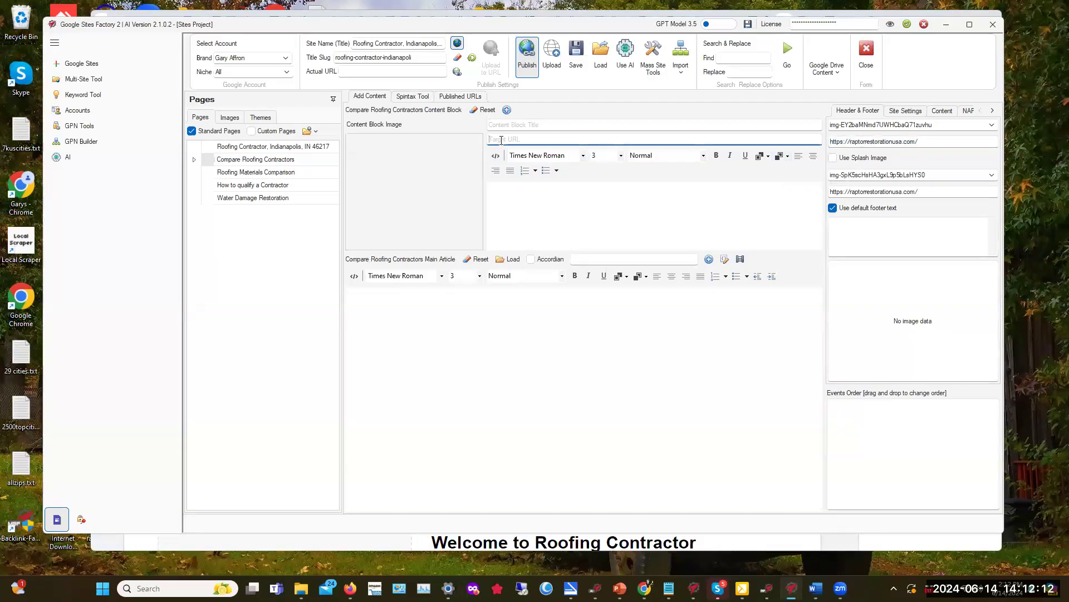
key("ctrl+v")
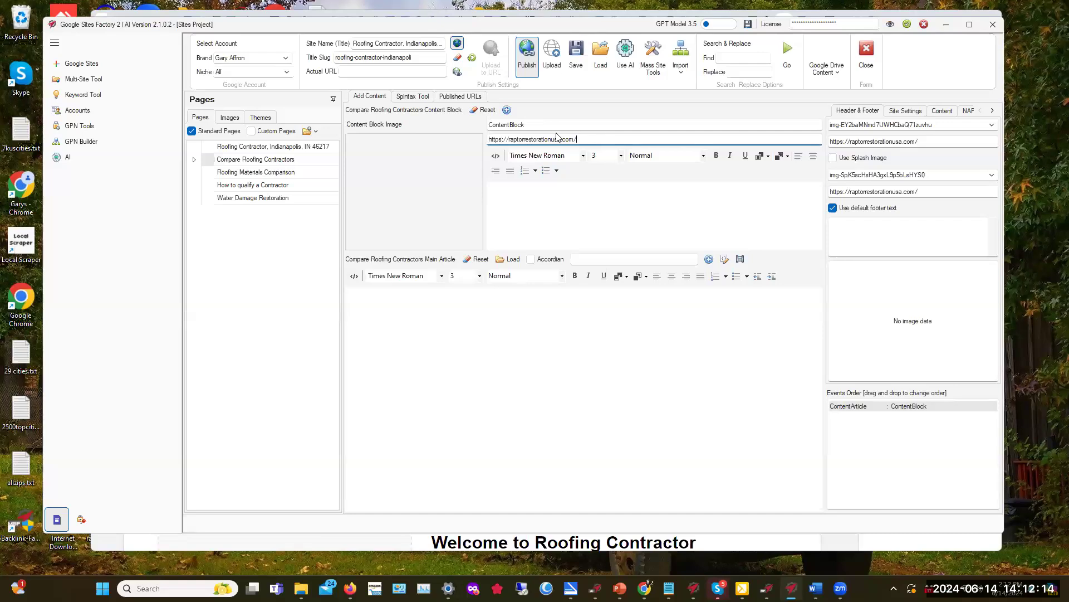
- Replace the content block's title with "Compare Roofing Contractors"
left_click(498, 125)
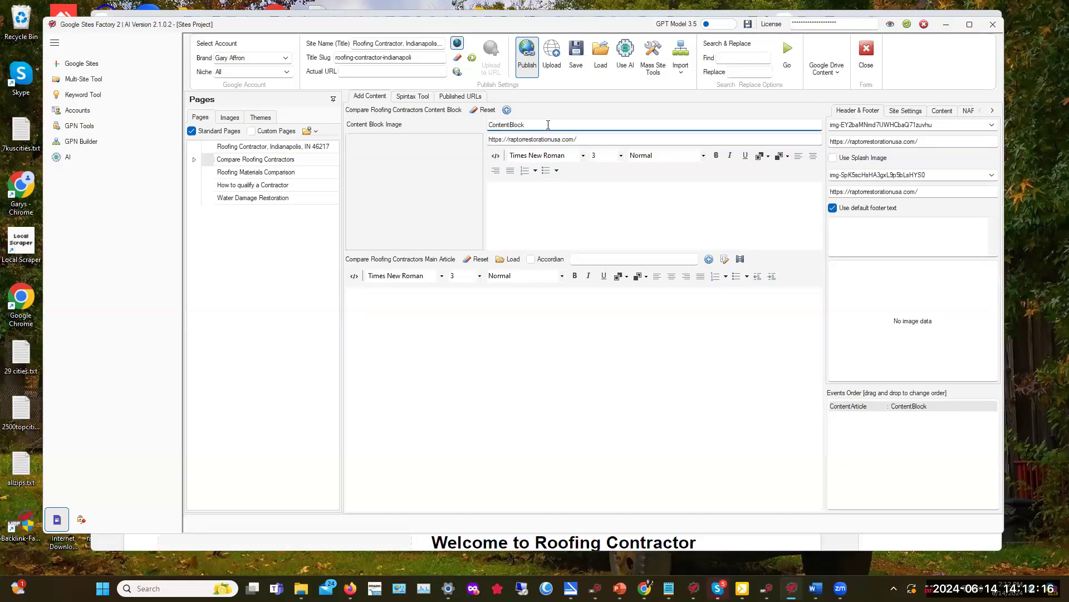
left_click_drag(527, 125, 419, 124)
key("BackSpace")
type("re")
type("Roofing")
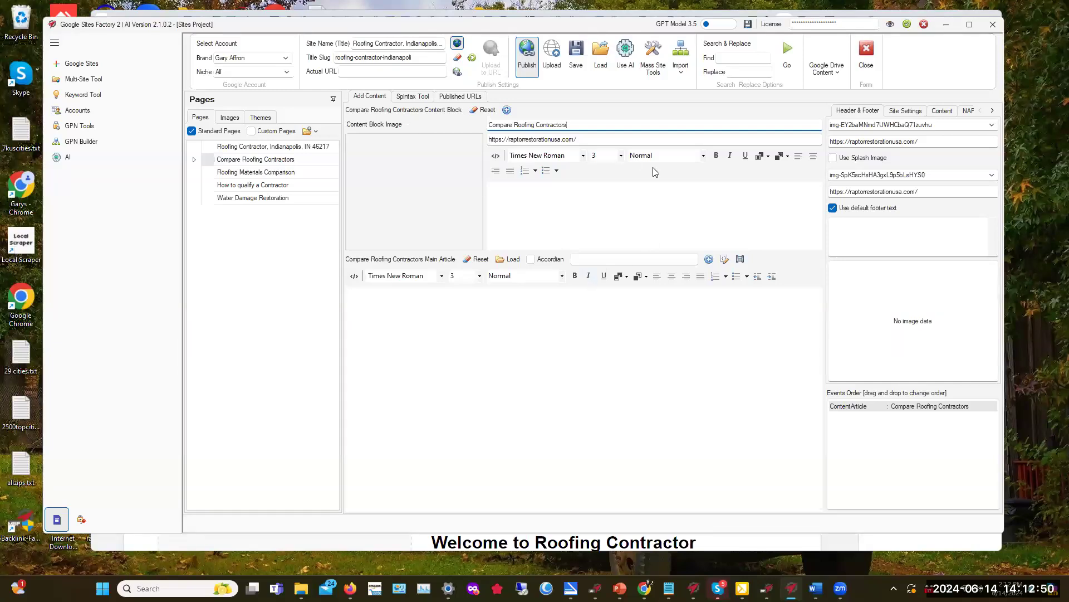
- Check the document, calendar and sheet insert lists for Google Drive content available to the Compare Roofing Contractors page
left_click(944, 111)
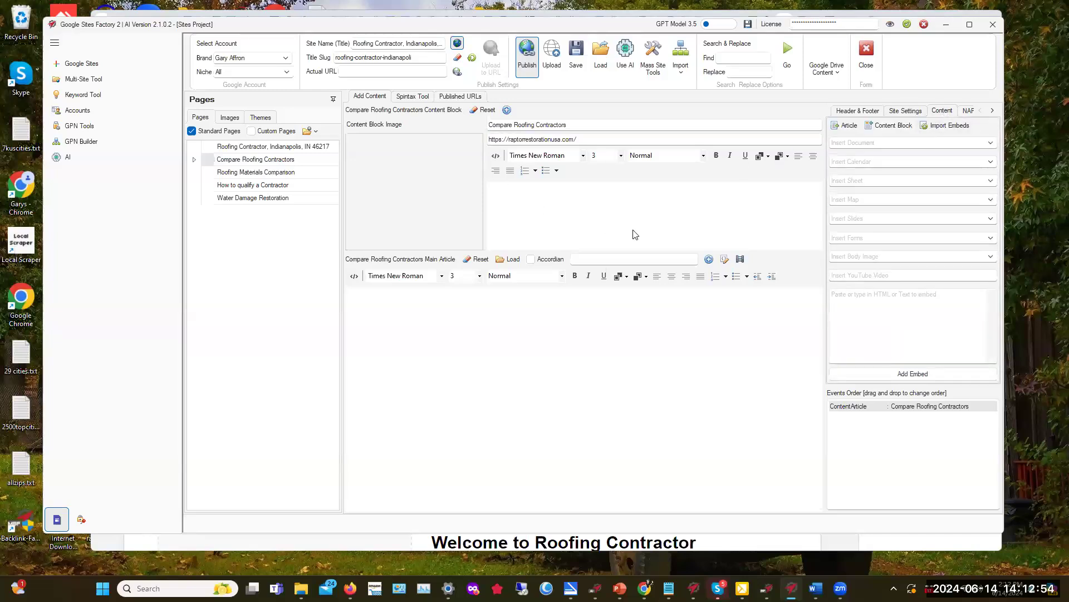
left_click(993, 146)
left_click(992, 162)
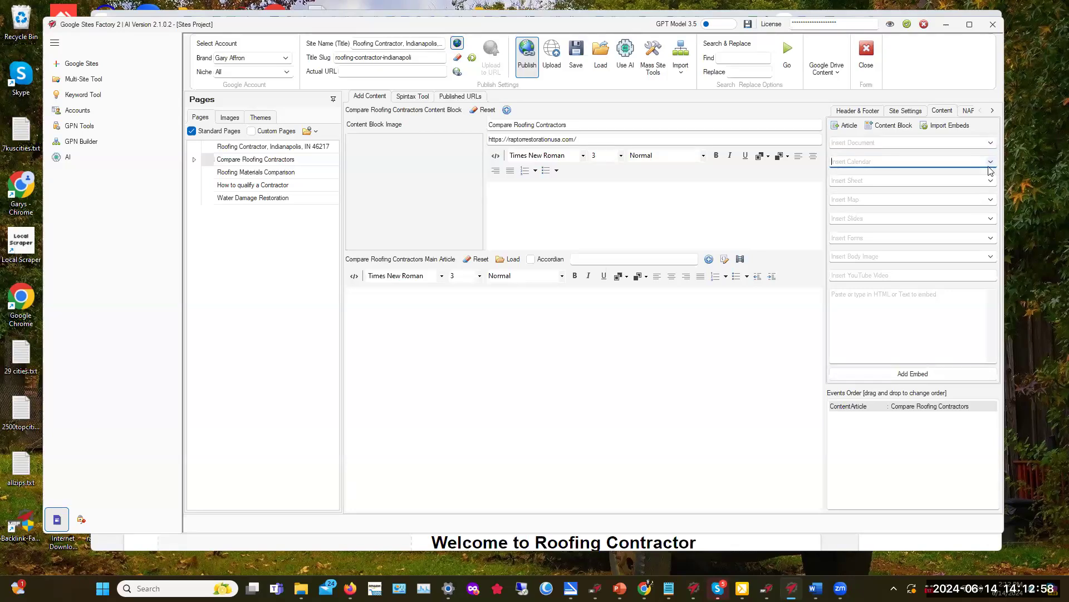
left_click(990, 181)
left_click(995, 144)
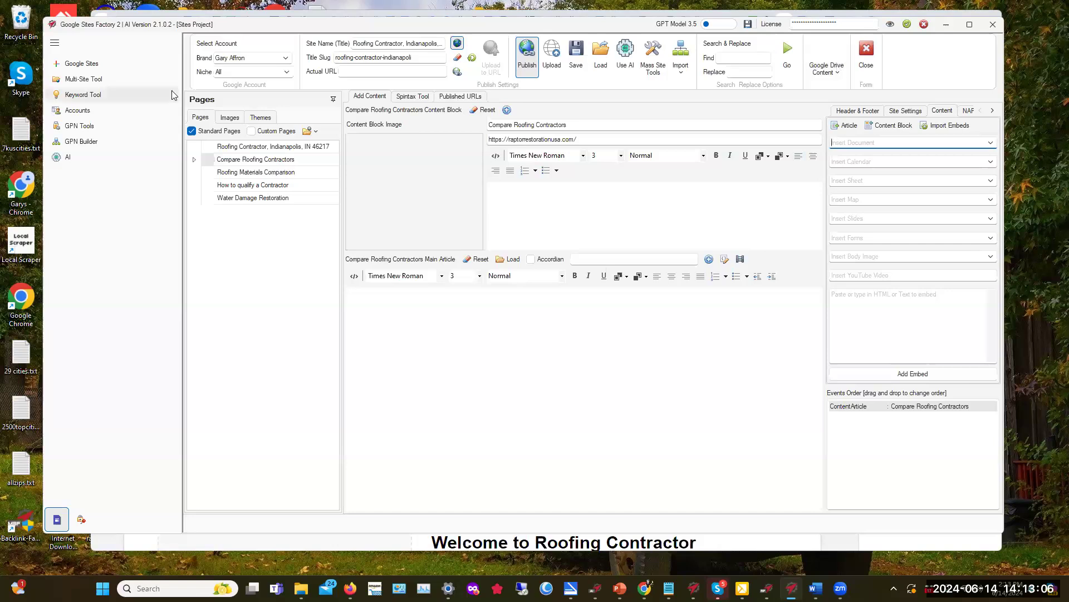
- Change the project's brand account to the CHAT account that has no number in its name
left_click(286, 58)
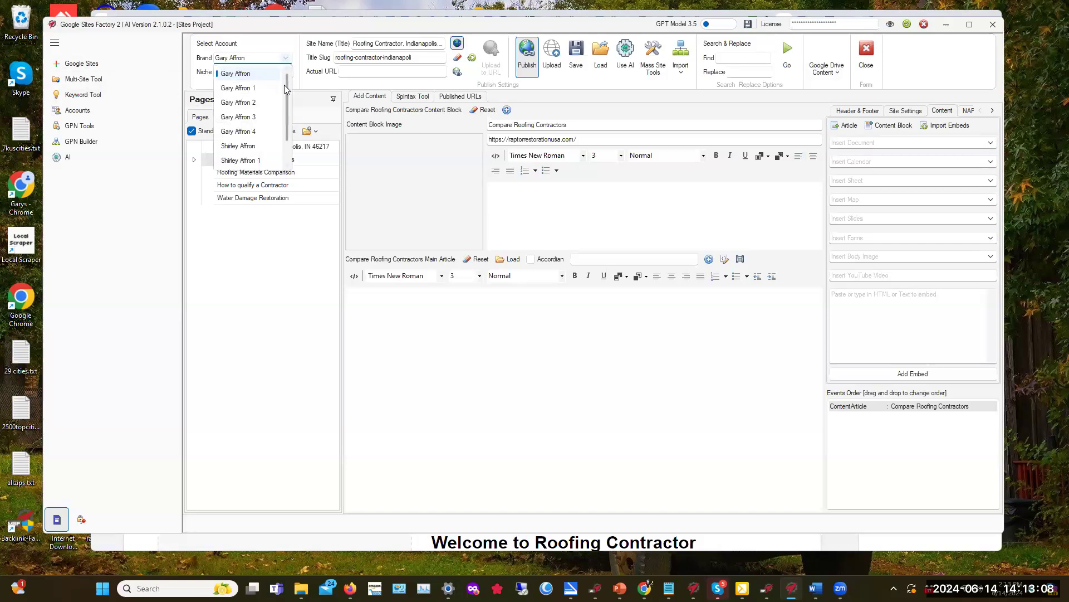
scroll(284, 111, "down", 1)
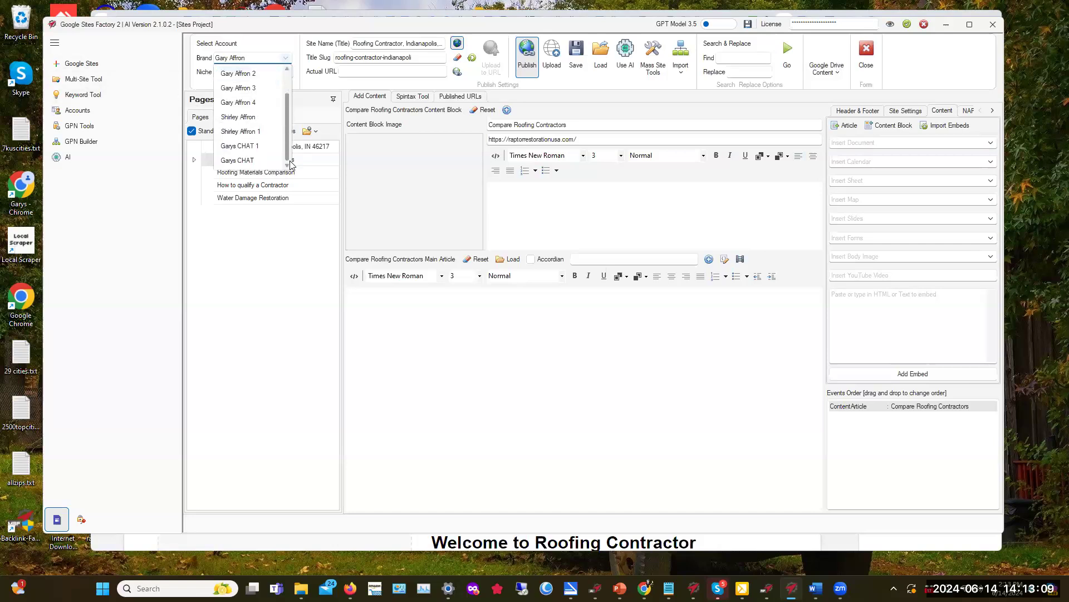
left_click(246, 161)
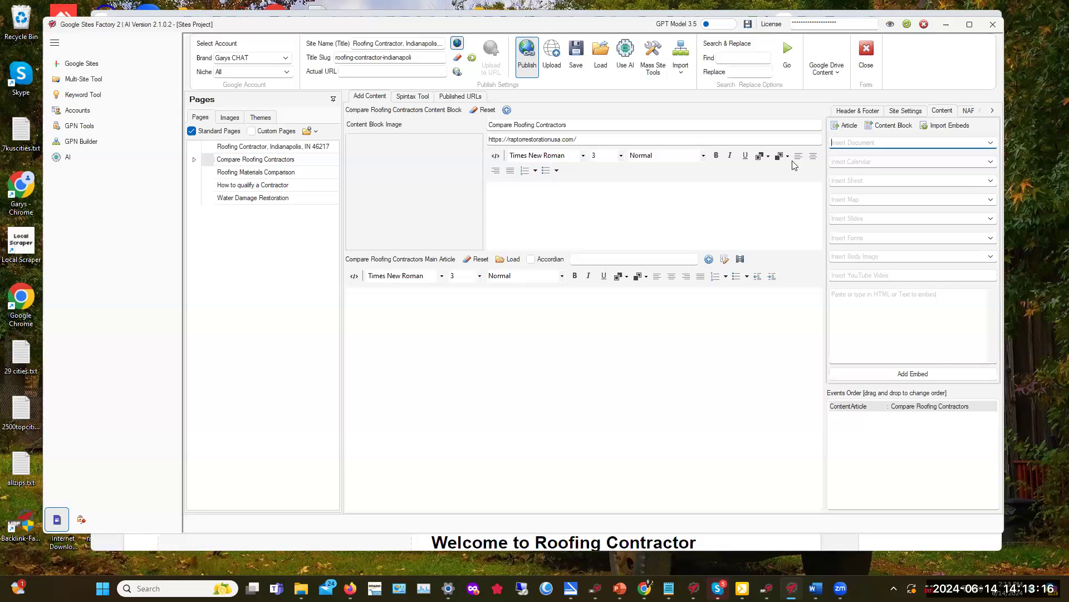
- Search the account's Google Drive content for "roofing contractor" with all content types included
left_click(839, 73)
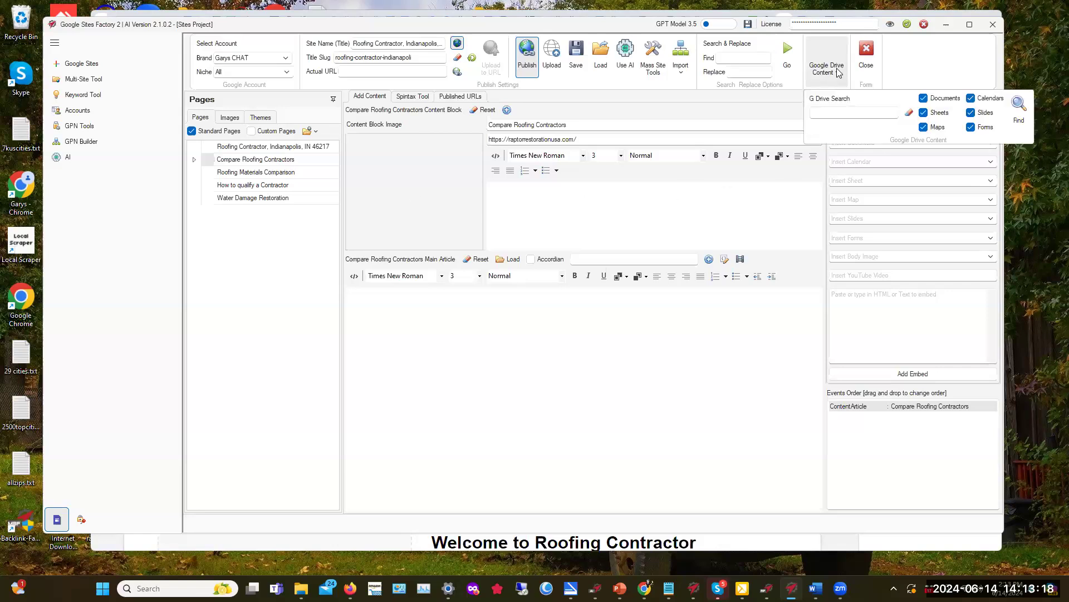
left_click(821, 114)
type("roofing contractor")
left_click(1017, 105)
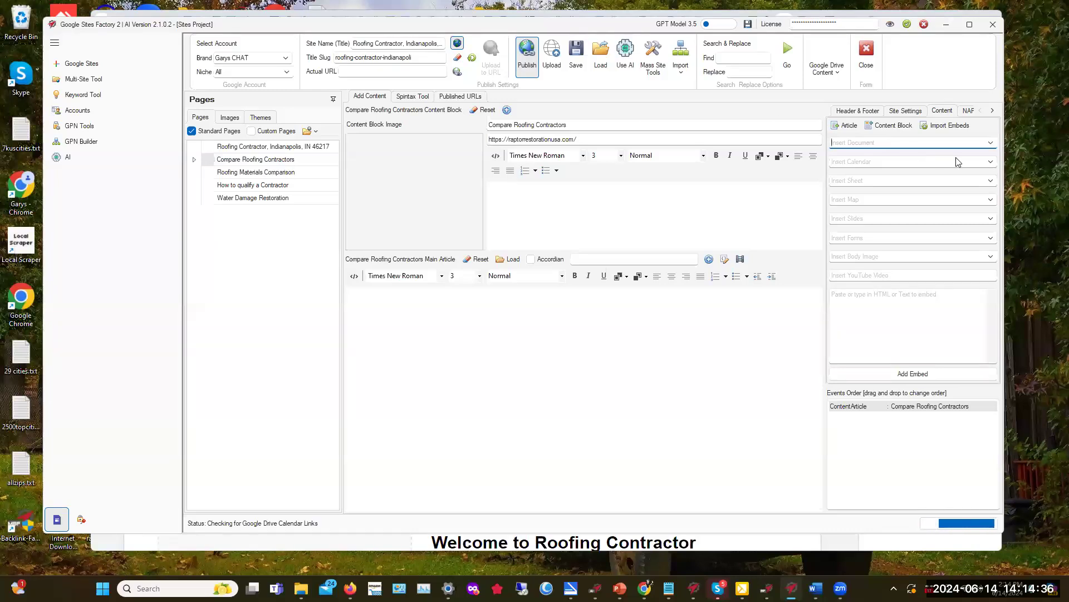
- Insert the documents "Roofing Contractor" and "Roofing Contractor keywords" into the Compare Roofing Contractors page
left_click(989, 143)
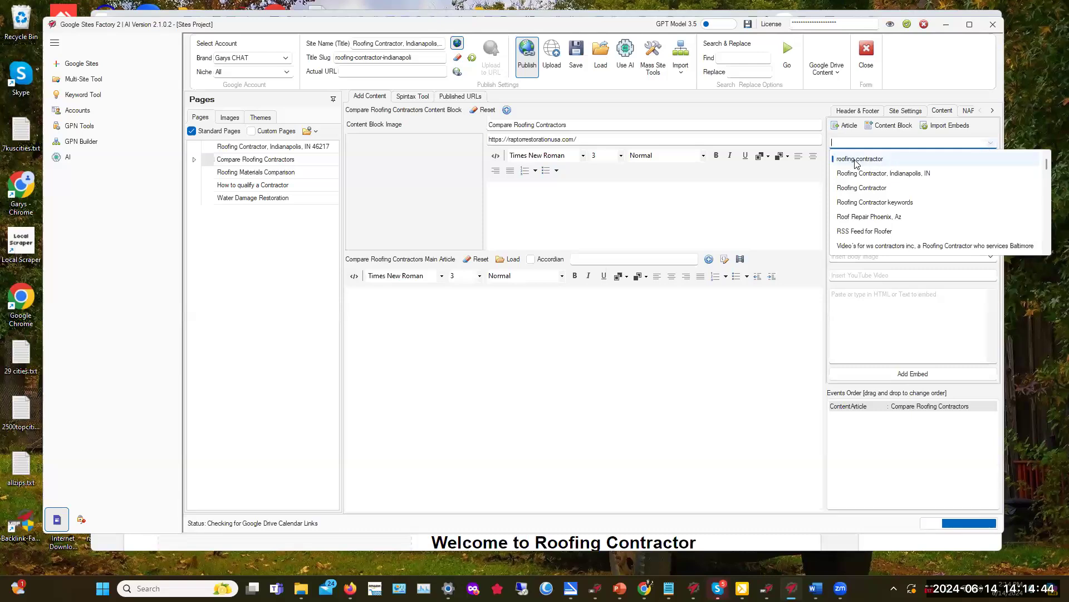
left_click(865, 192)
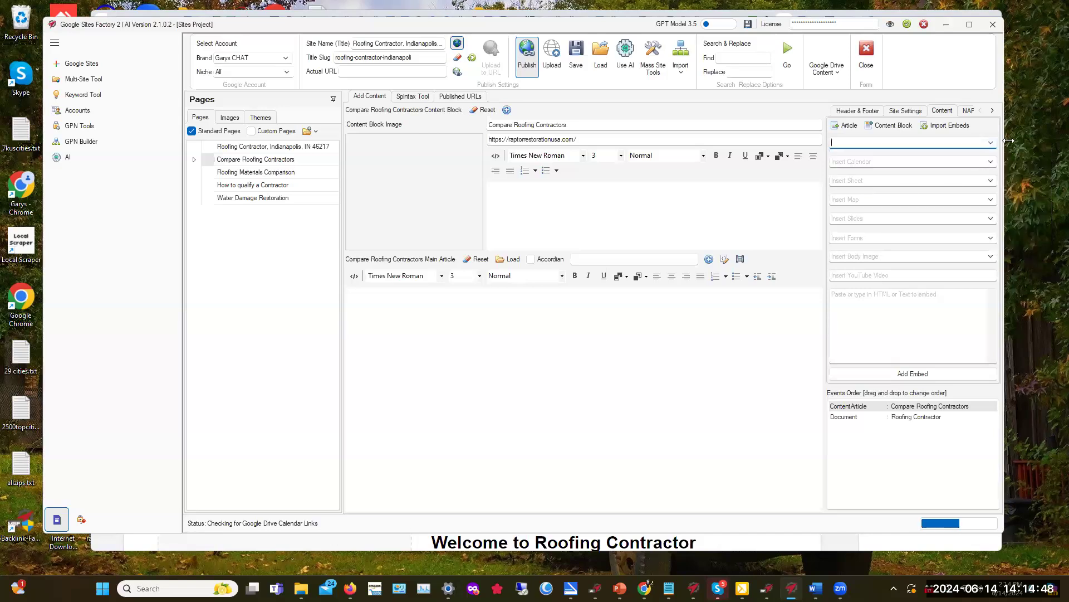
left_click(991, 143)
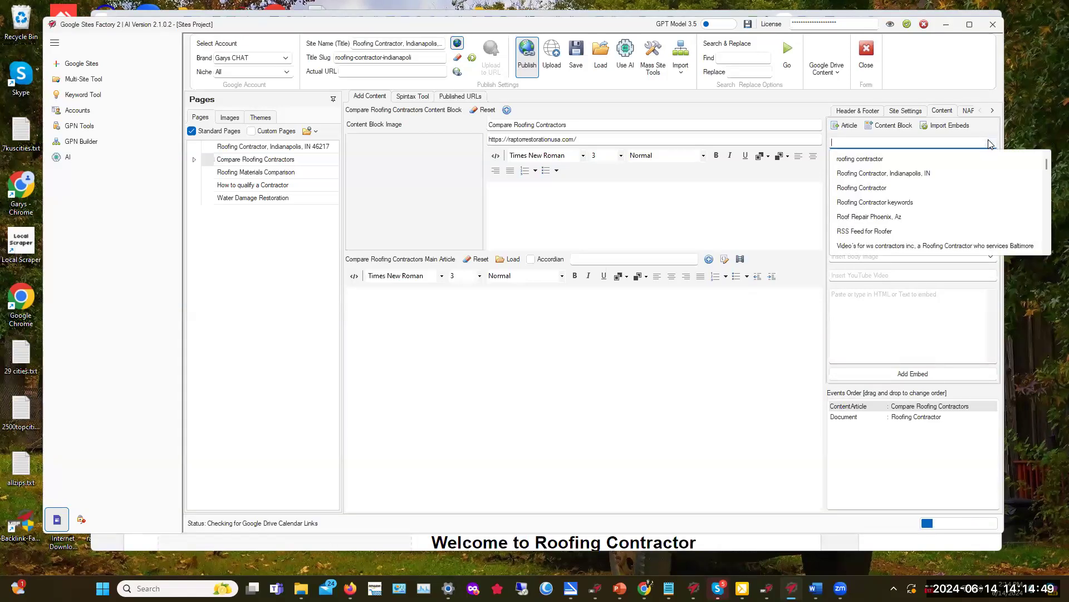
left_click(888, 205)
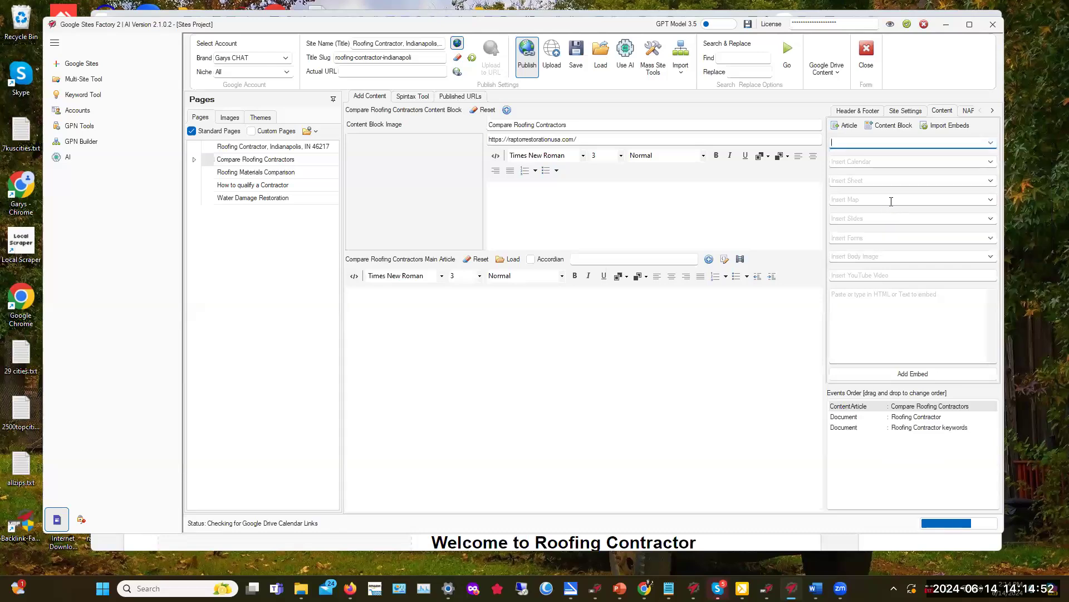
- Check which Google Drive sheets and calendars are available to insert into the page
left_click(991, 183)
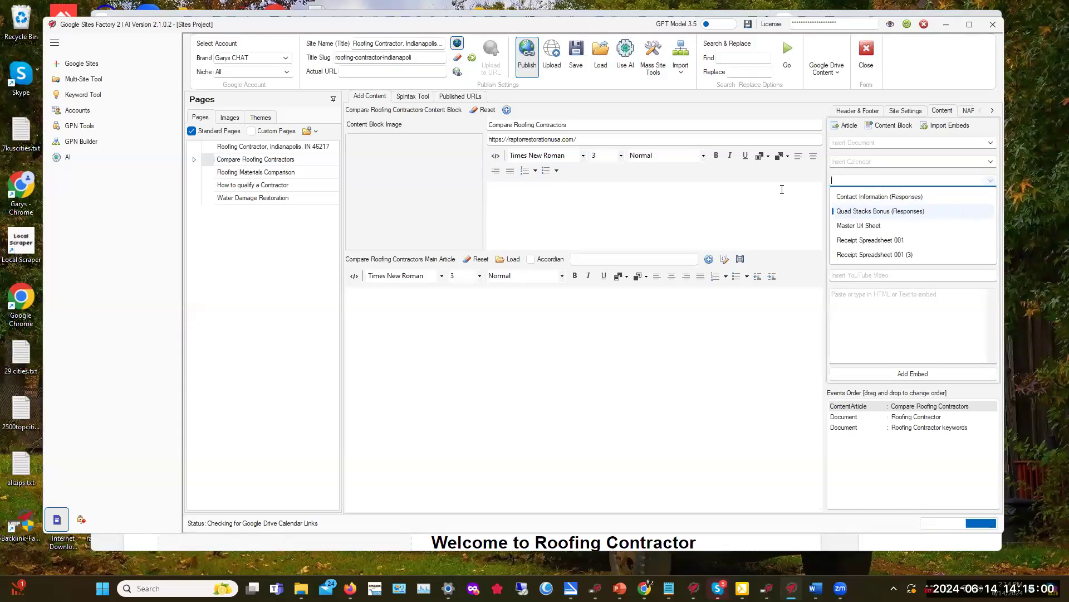
left_click(868, 161)
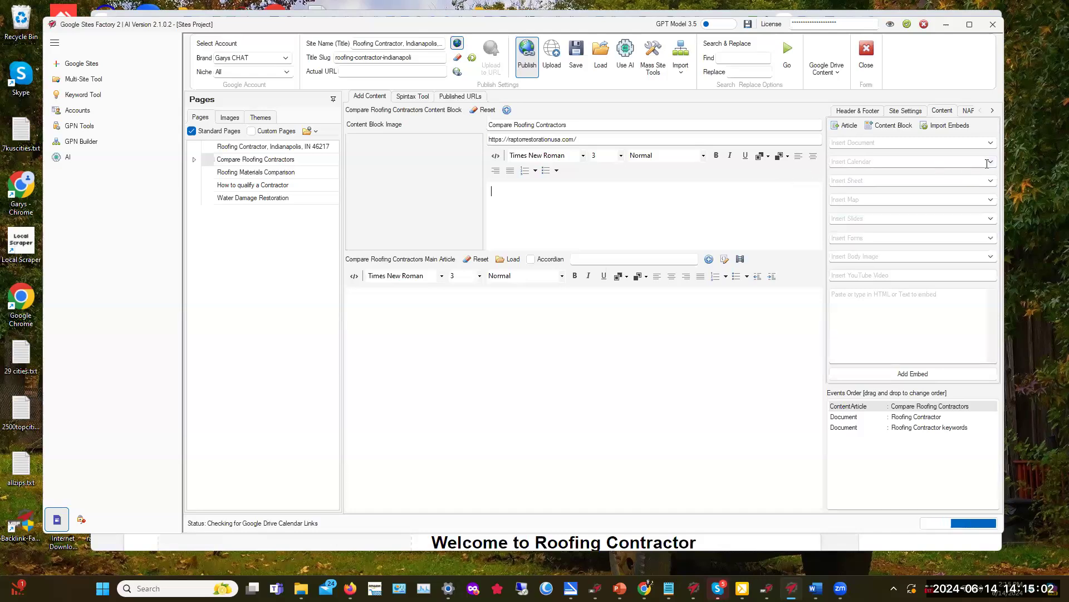
left_click(990, 162)
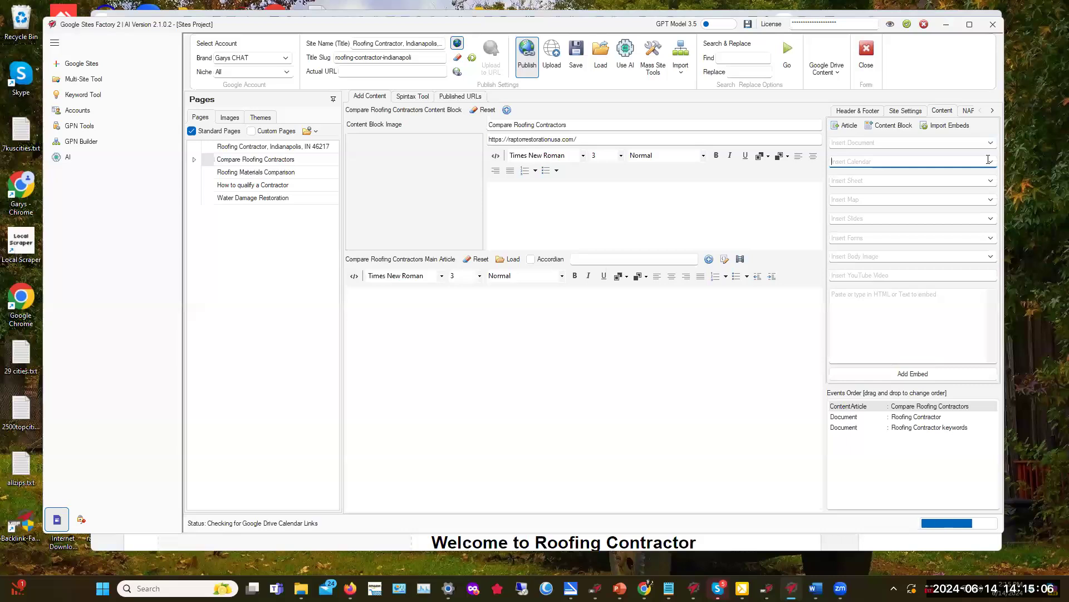
- Insert two body images into the page, the fifth and sixth in the image list, beginning img-jZdro and img-t6nlh
left_click(990, 259)
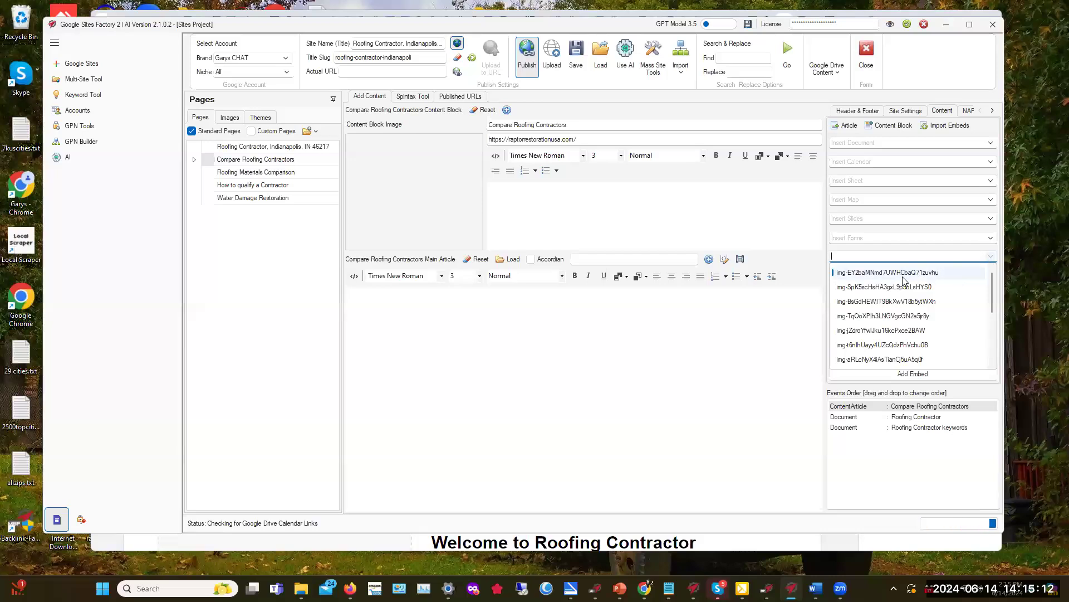
left_click(897, 331)
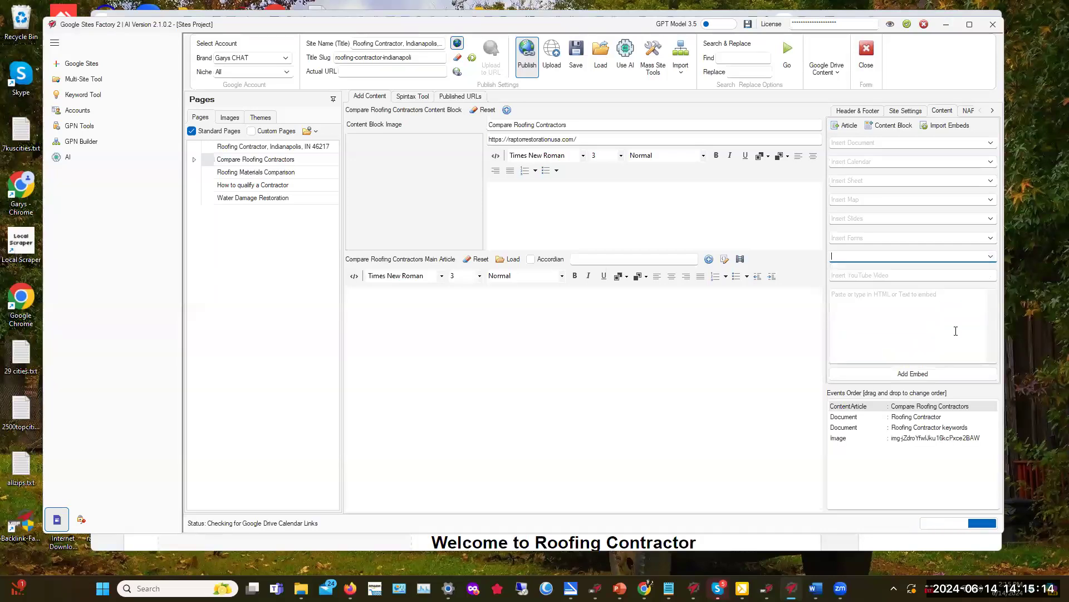
left_click(993, 258)
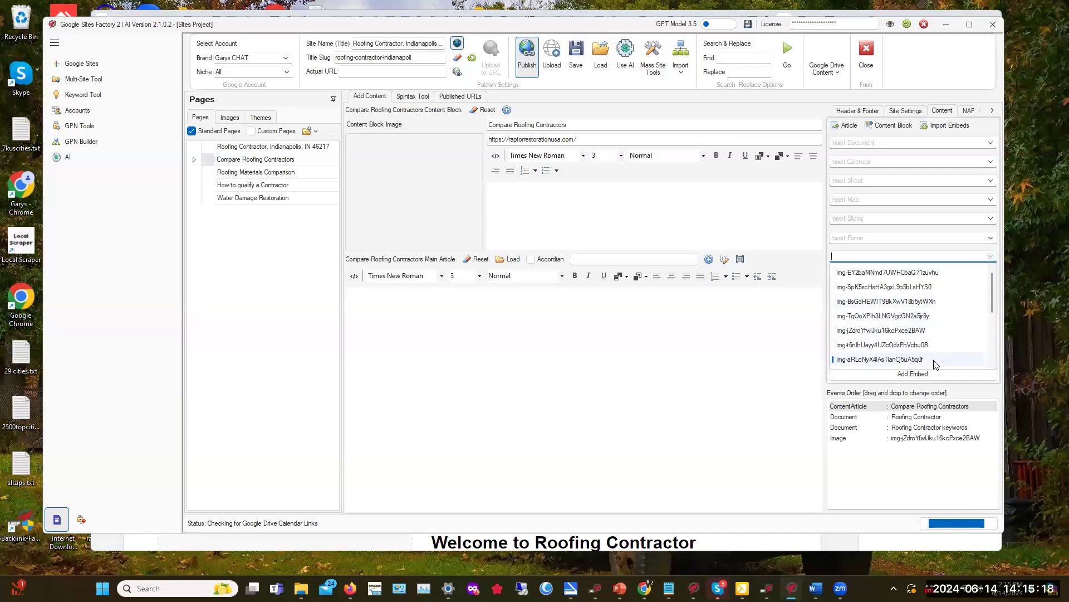
left_click(916, 345)
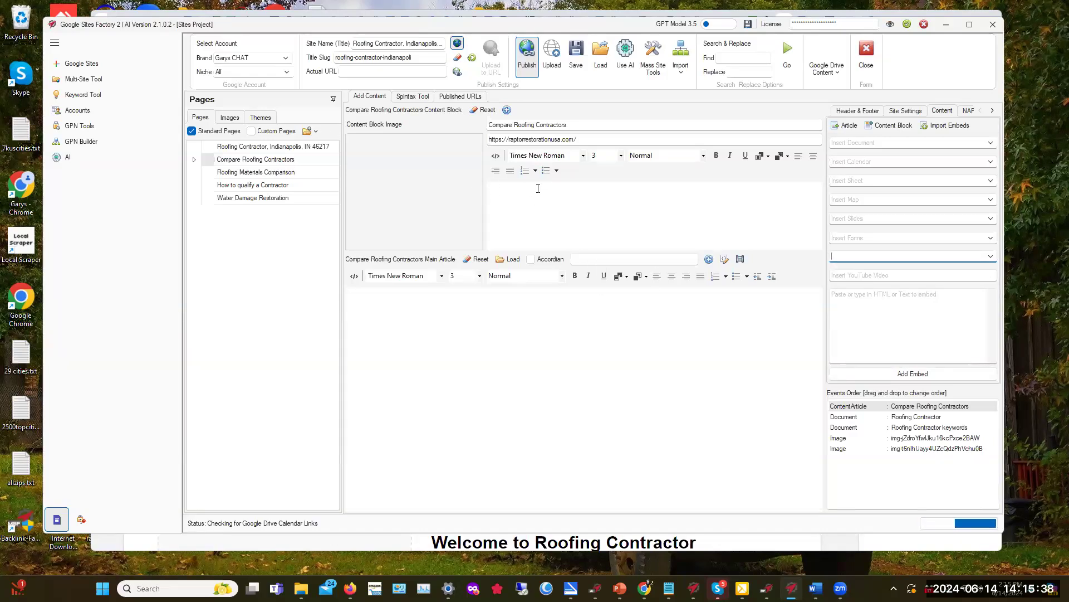
- Enable the AI features and generate AI text for the Compare Roofing Contractors content block
left_click(626, 47)
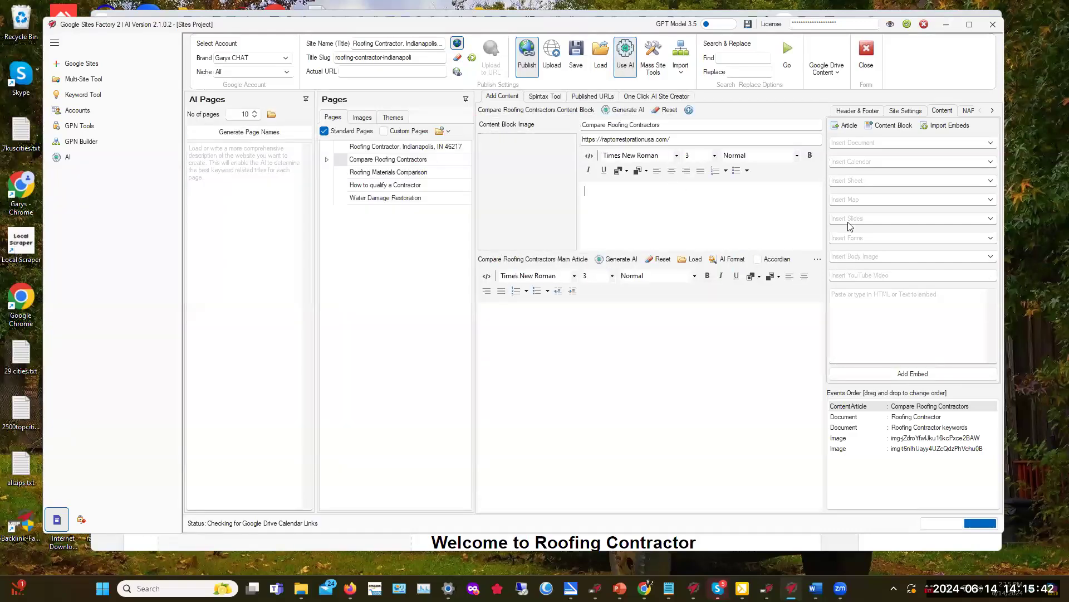
left_click(623, 111)
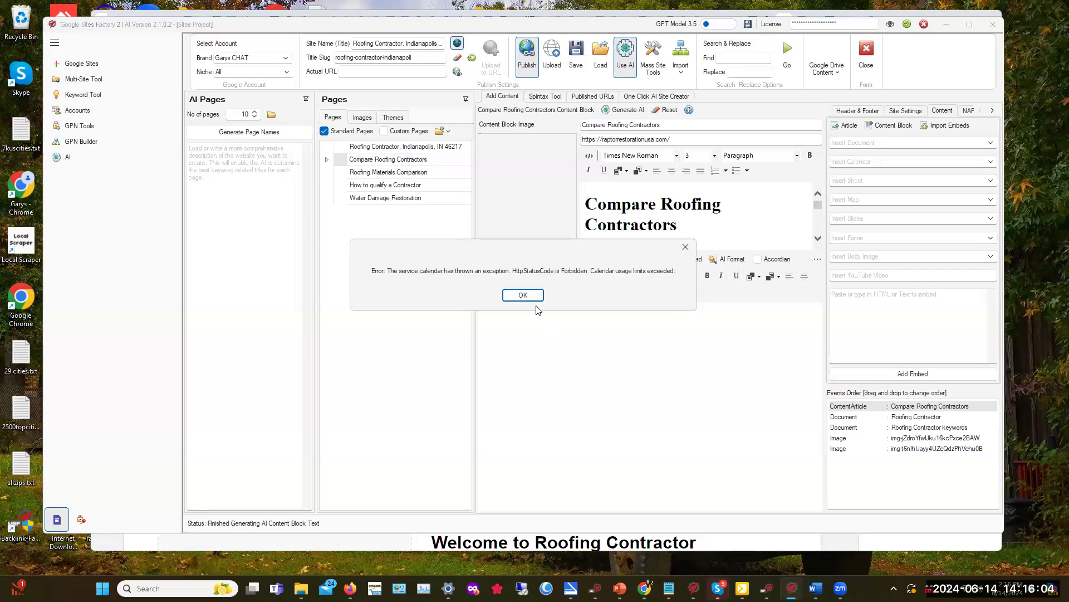
- Try to dismiss the calendar usage limits error message
left_click(524, 296)
left_click(533, 295)
left_click(685, 248)
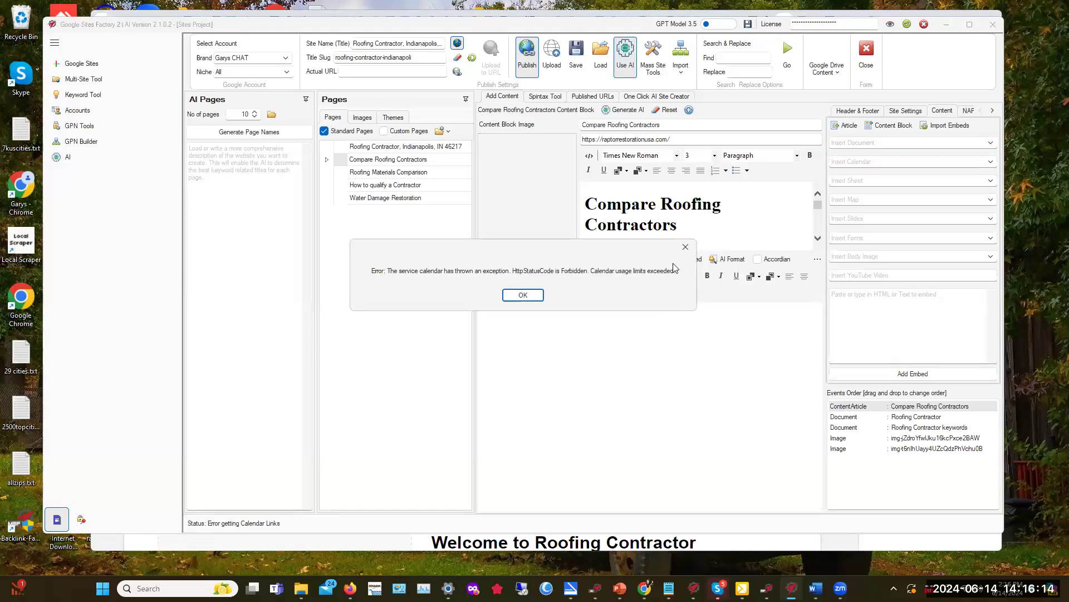
left_click(685, 246)
left_click(686, 247)
- Try to close the Google Sites Factory window and dismiss its recurring calendar error message
right_click(792, 589)
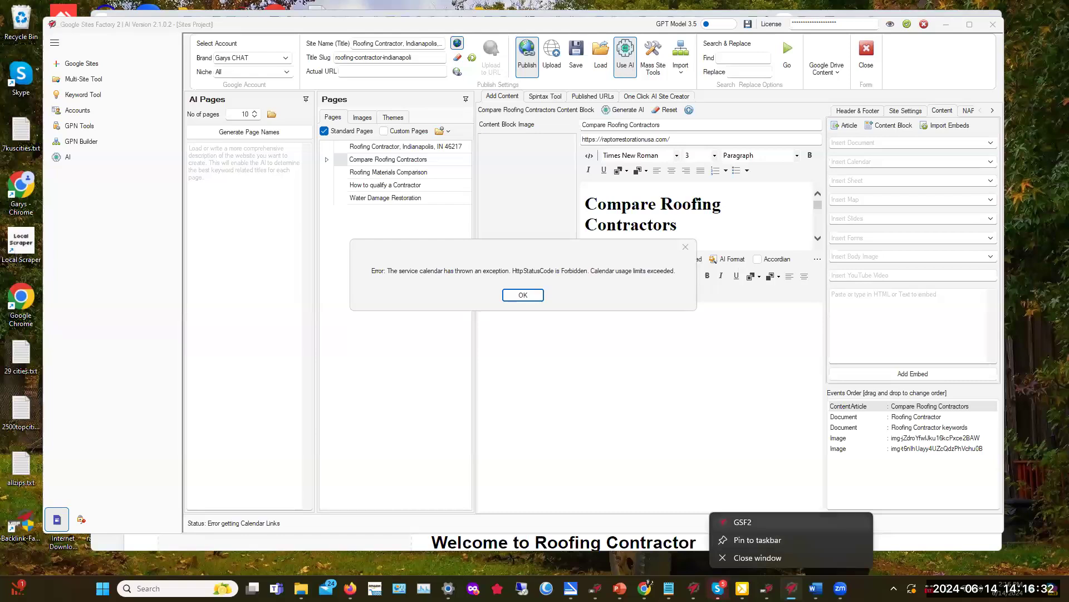
left_click(757, 558)
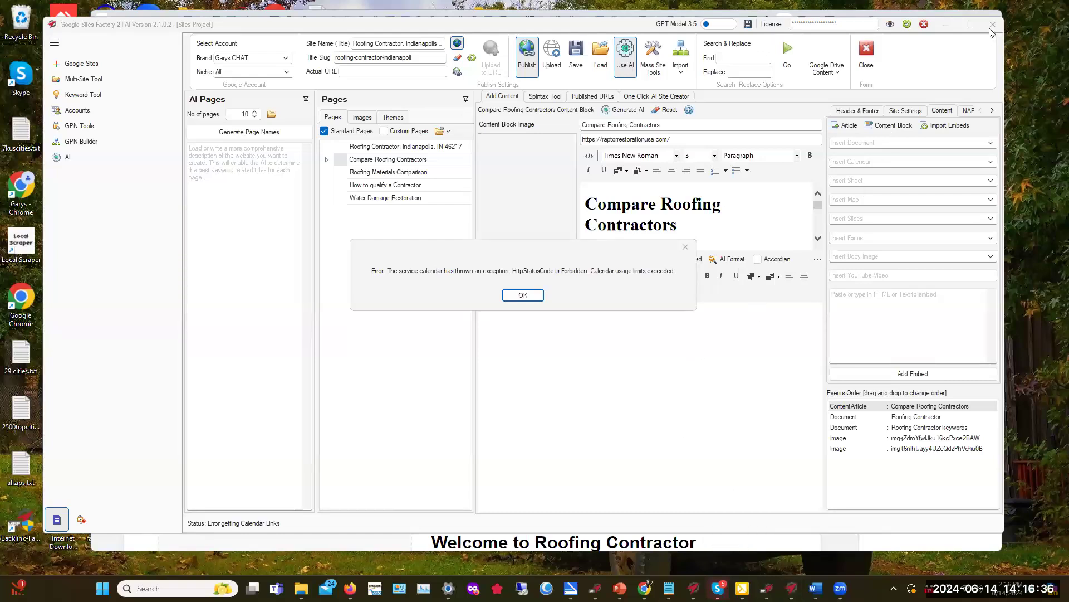
left_click(531, 299)
left_click(684, 249)
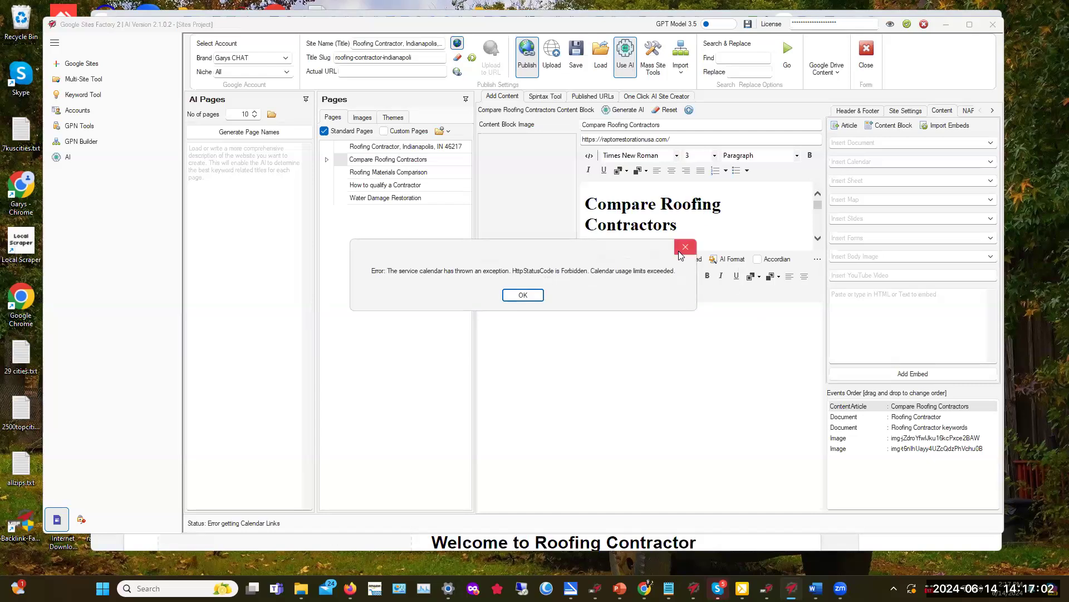
left_click(685, 246)
left_click(685, 246)
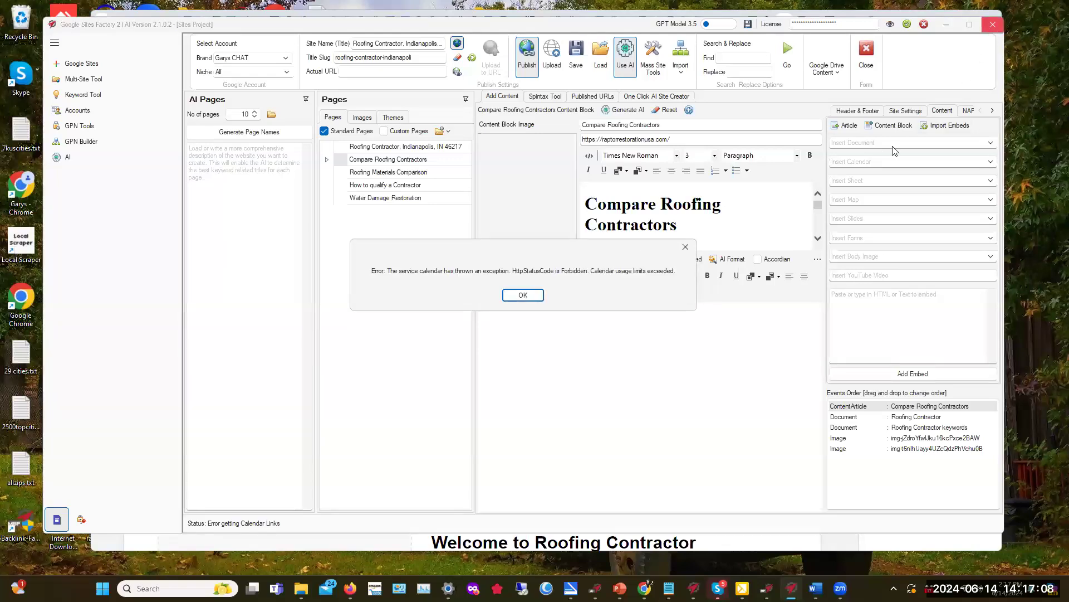
left_click(685, 248)
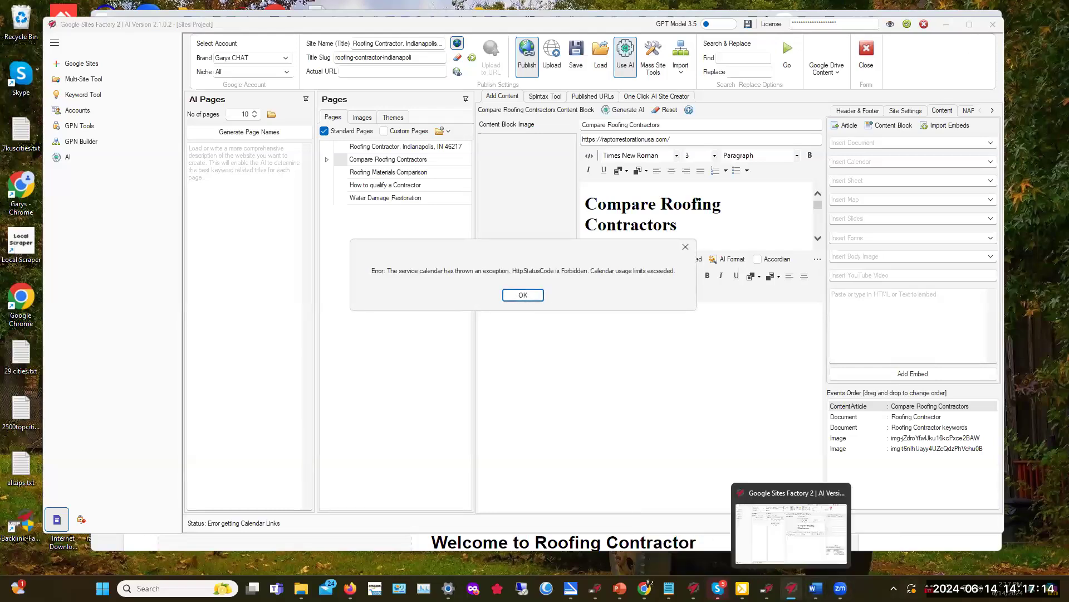
right_click(790, 577)
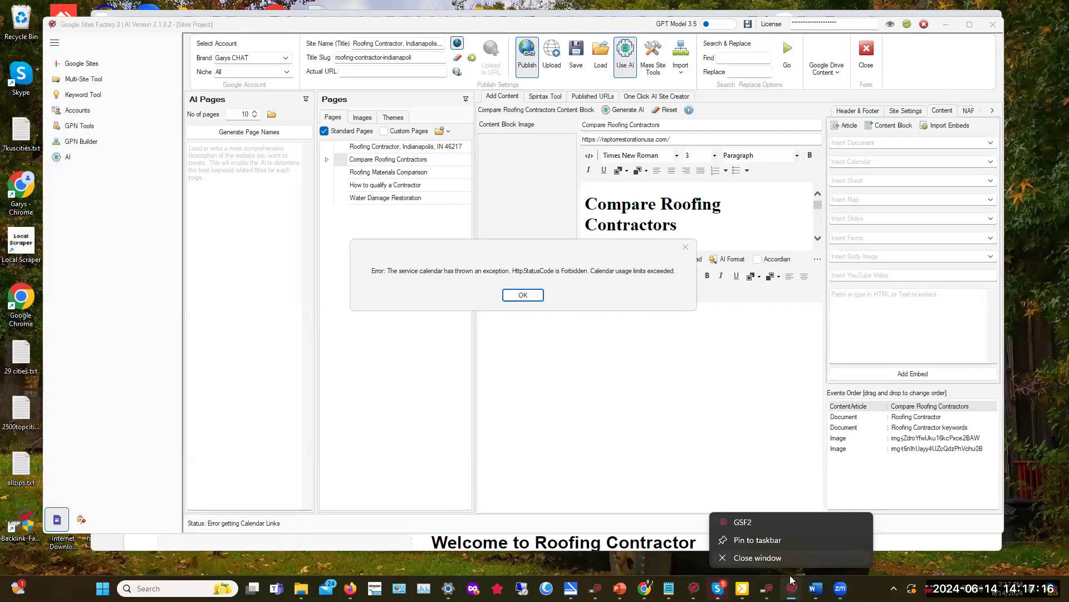
key("Escape")
right_click(792, 585)
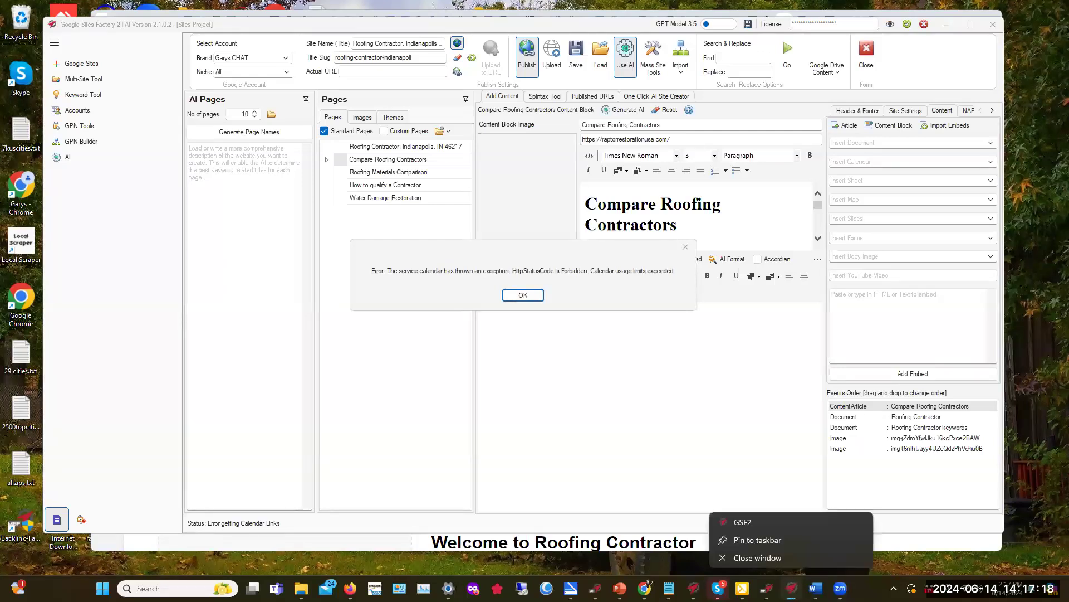
left_click(789, 583)
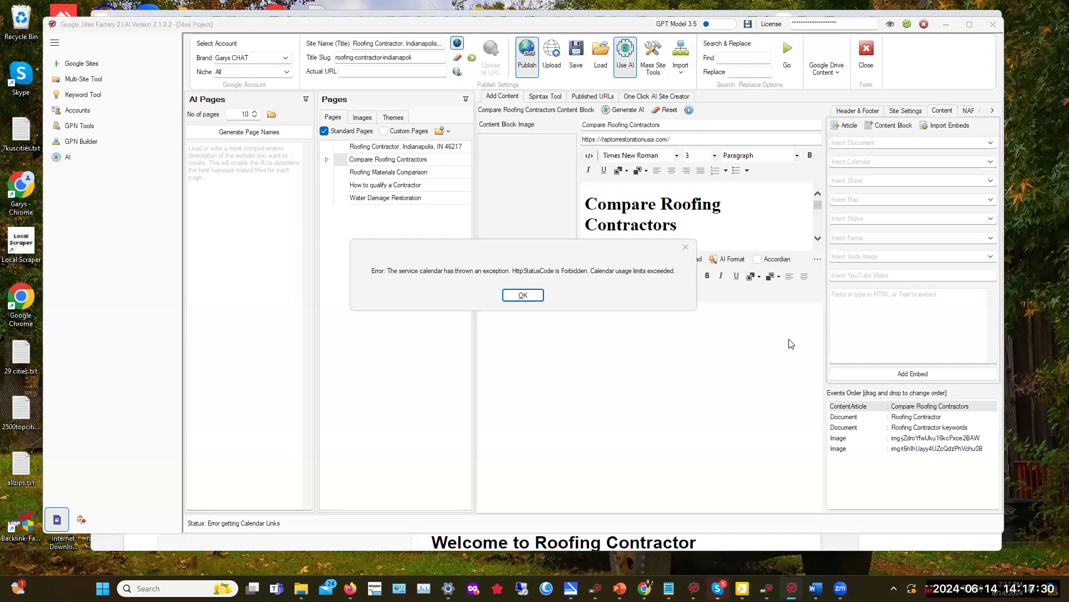
- Switch to Task Manager, end the Google Sites Factory V2 task, and minimize Task Manager
key("ctrl+shift+Escape")
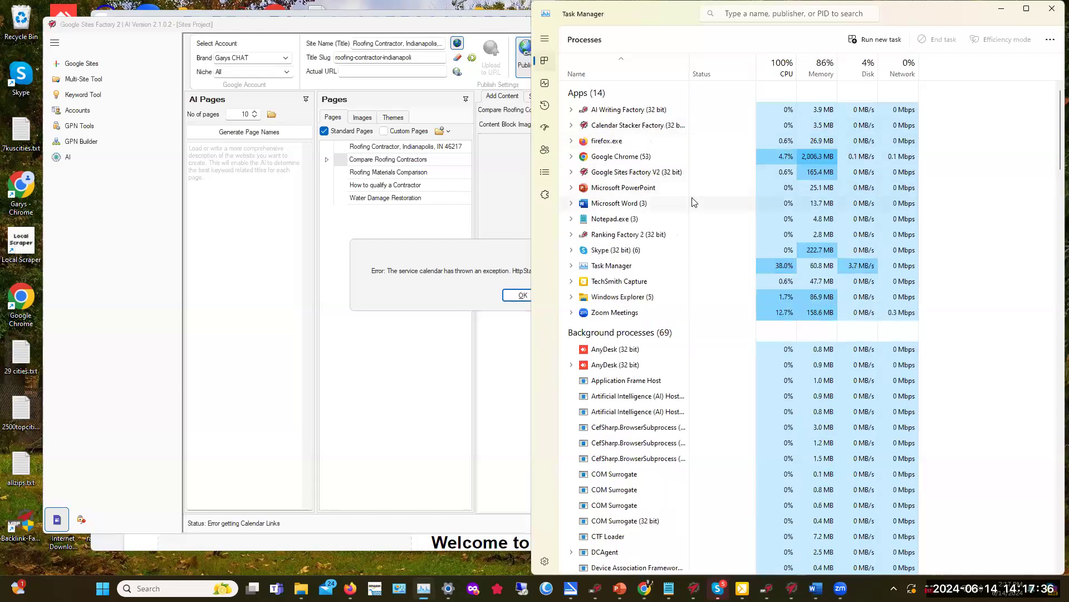
left_click(633, 174)
right_click(632, 173)
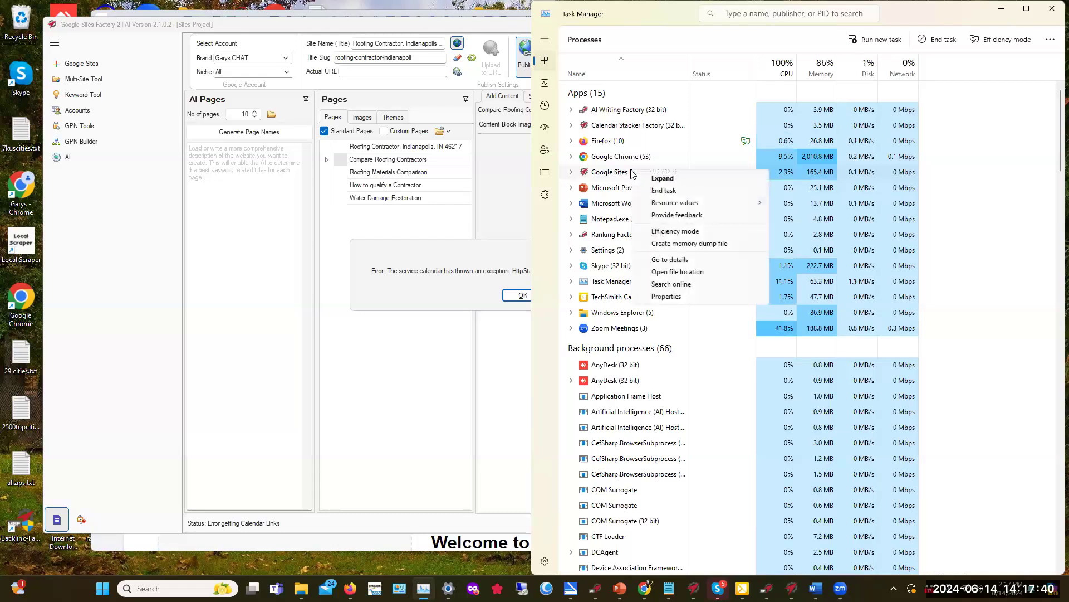
left_click(670, 191)
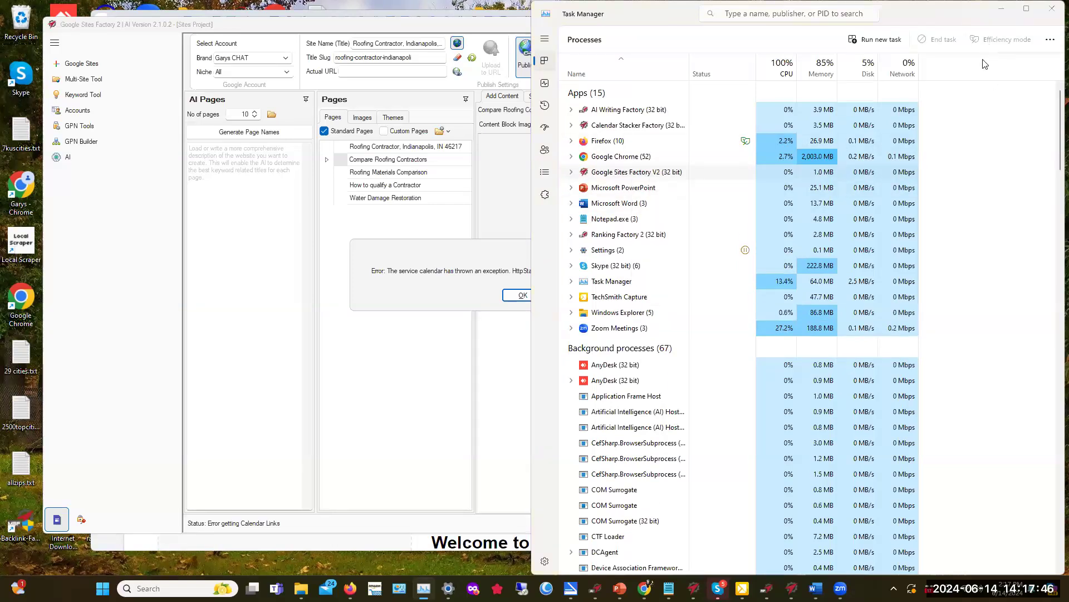
left_click(1001, 9)
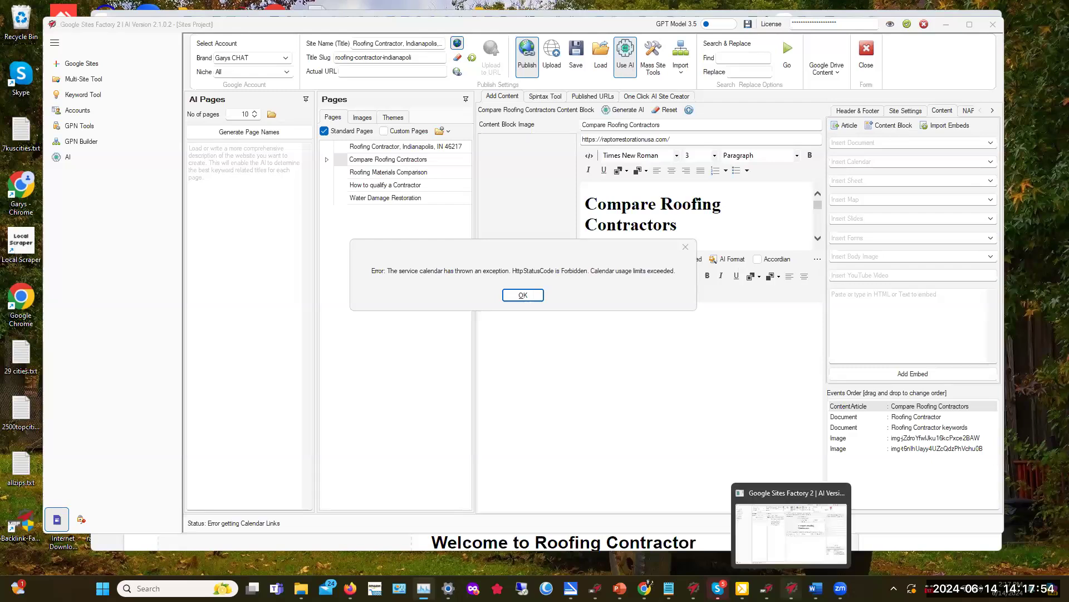
- Close the stuck Google Sites Factory window, and move aside and minimize the browser window showing the roofing site
right_click(792, 588)
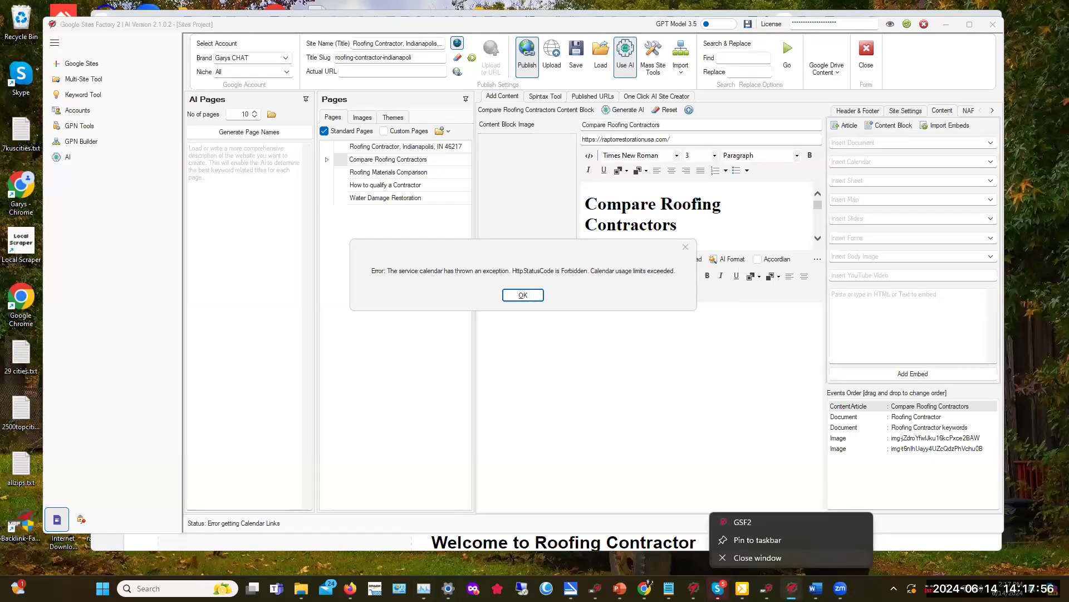
left_click(758, 558)
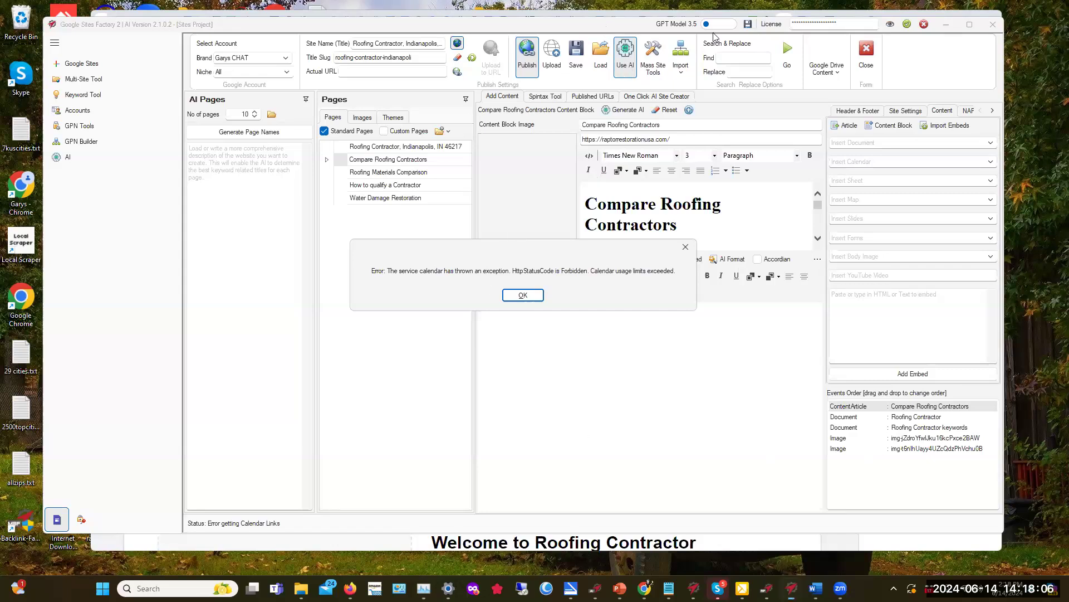
key("alt+Tab")
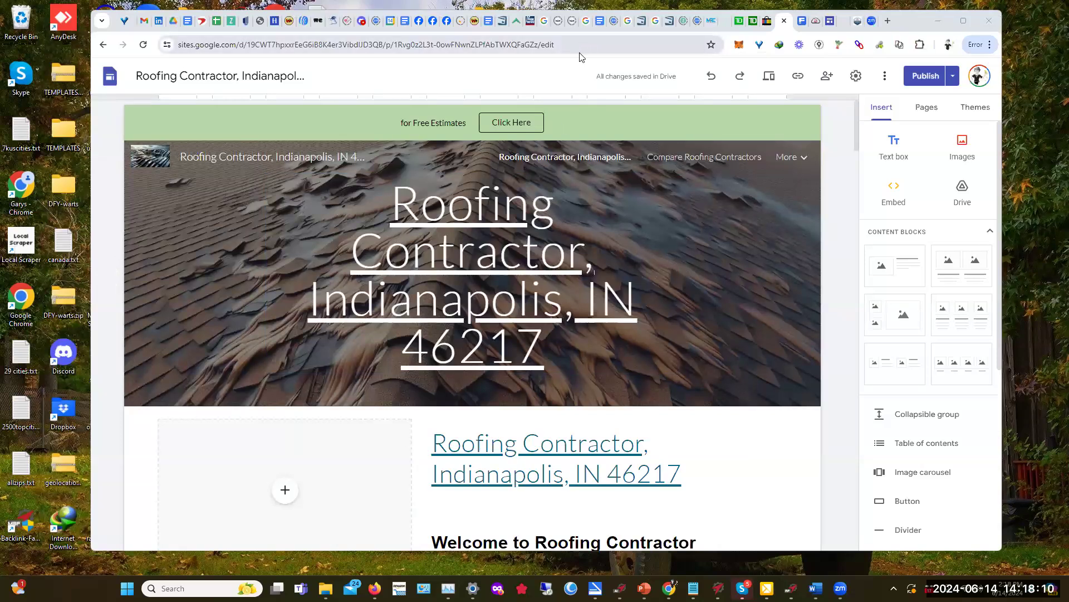
left_click(909, 20)
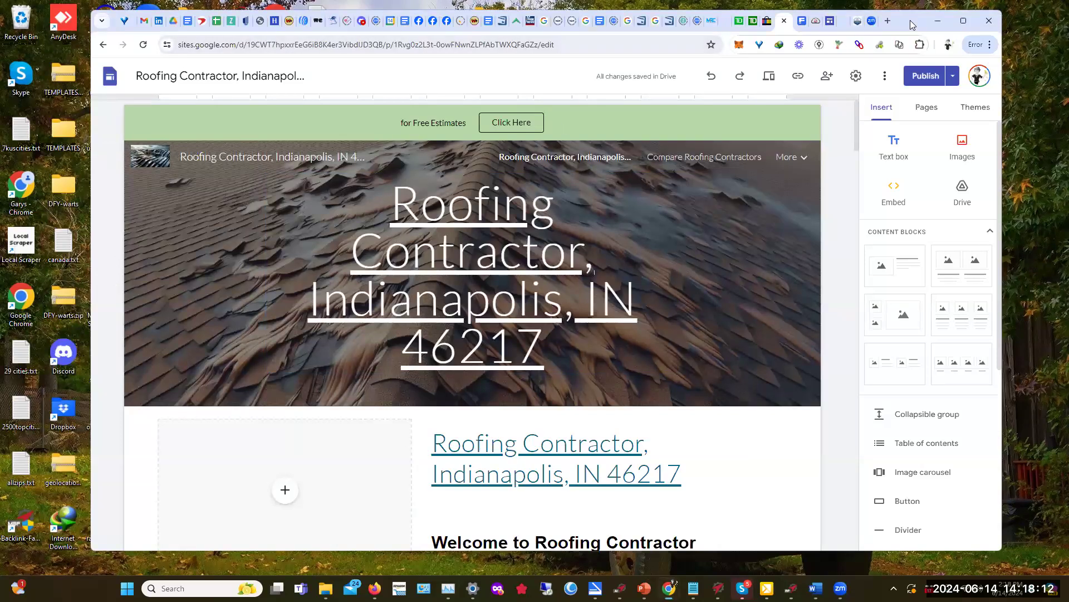
left_click_drag(910, 21, 1005, 26)
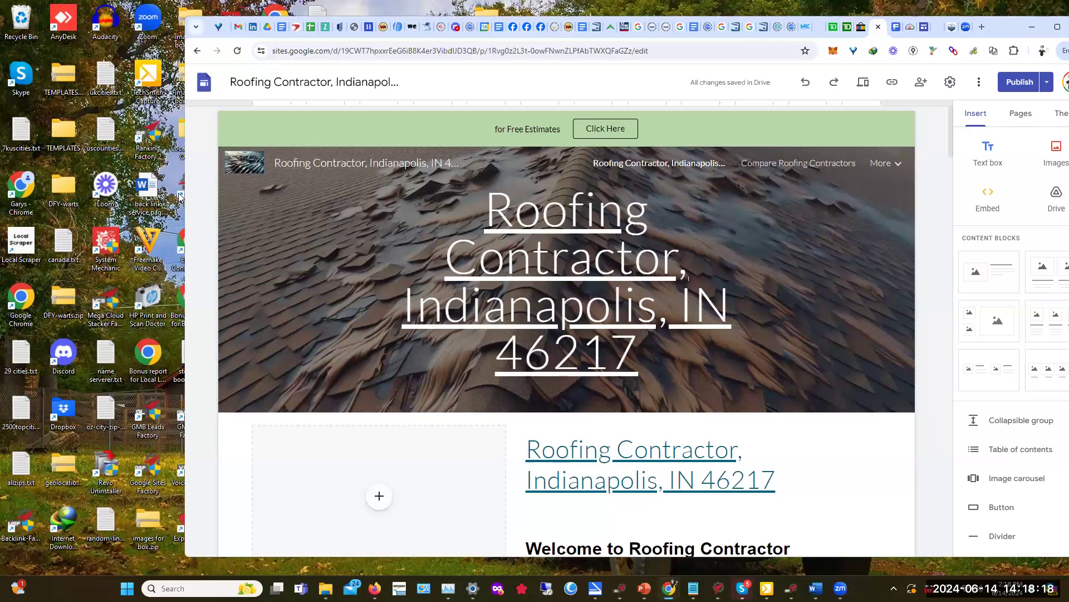
left_click(1031, 28)
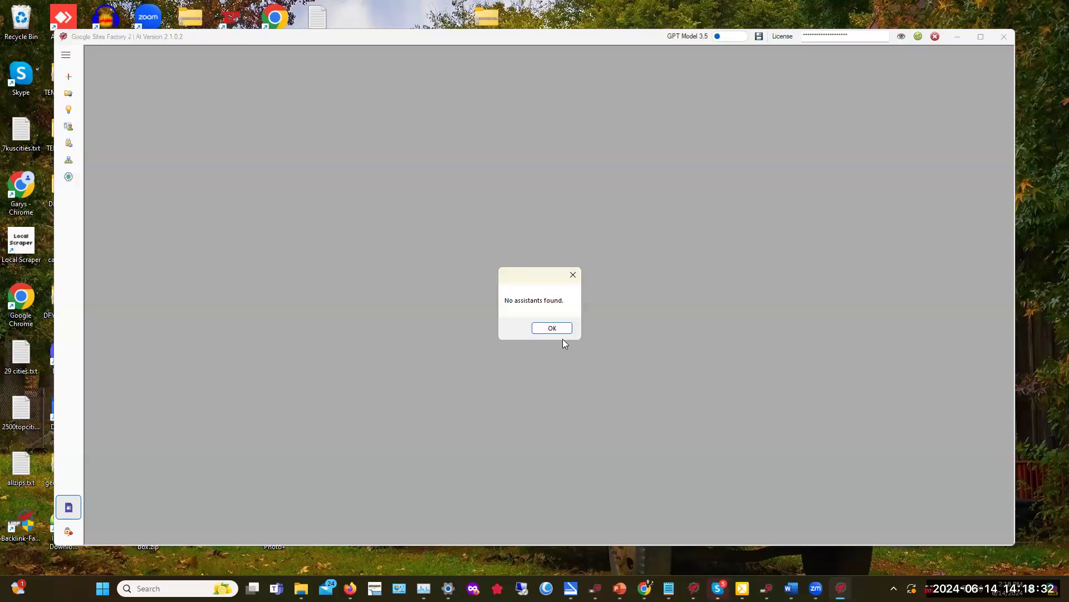
- Dismiss the assistants message in the restarted Google Sites Factory and open the GPN Builder
left_click(552, 328)
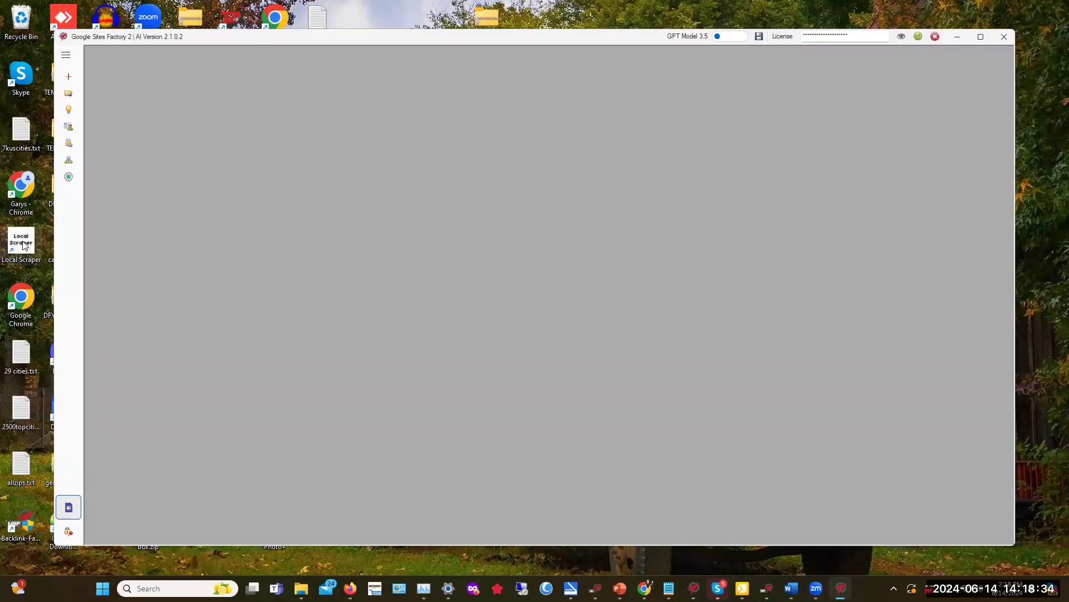
left_click(66, 55)
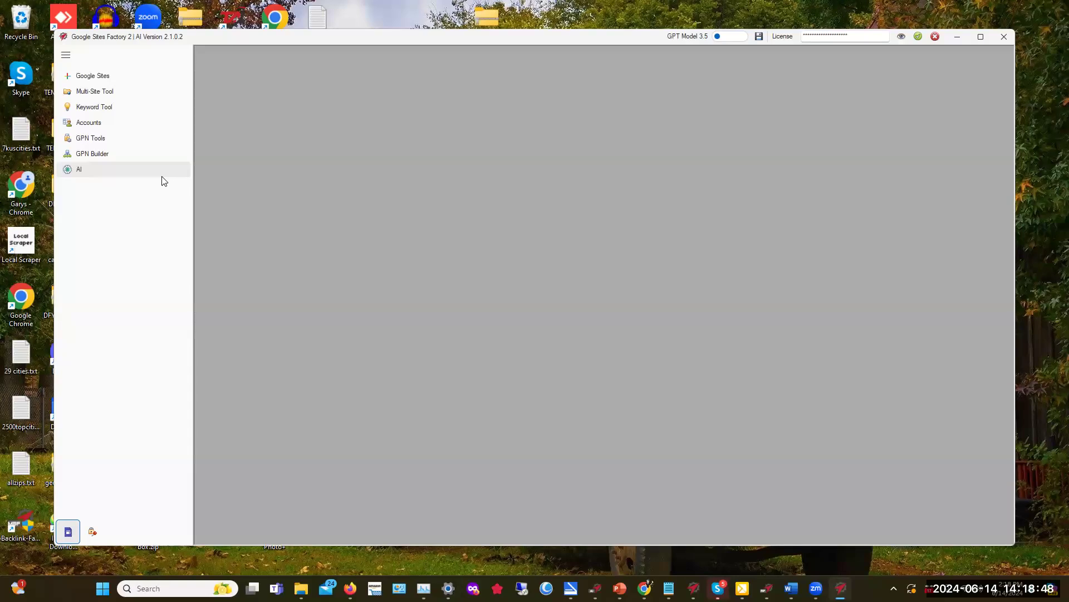
left_click(95, 156)
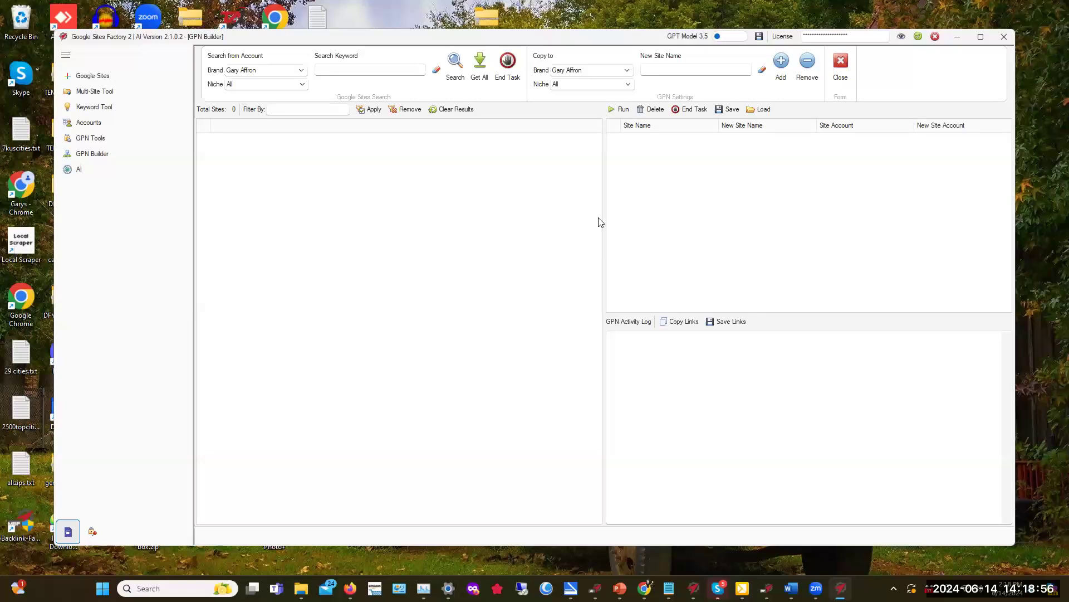
- Set the source brand to the CHAT account and search its Google Sites for "mono dental Implants"
left_click(300, 72)
scroll(292, 161, "down", 1)
left_click(262, 174)
left_click(328, 72)
type("mono den")
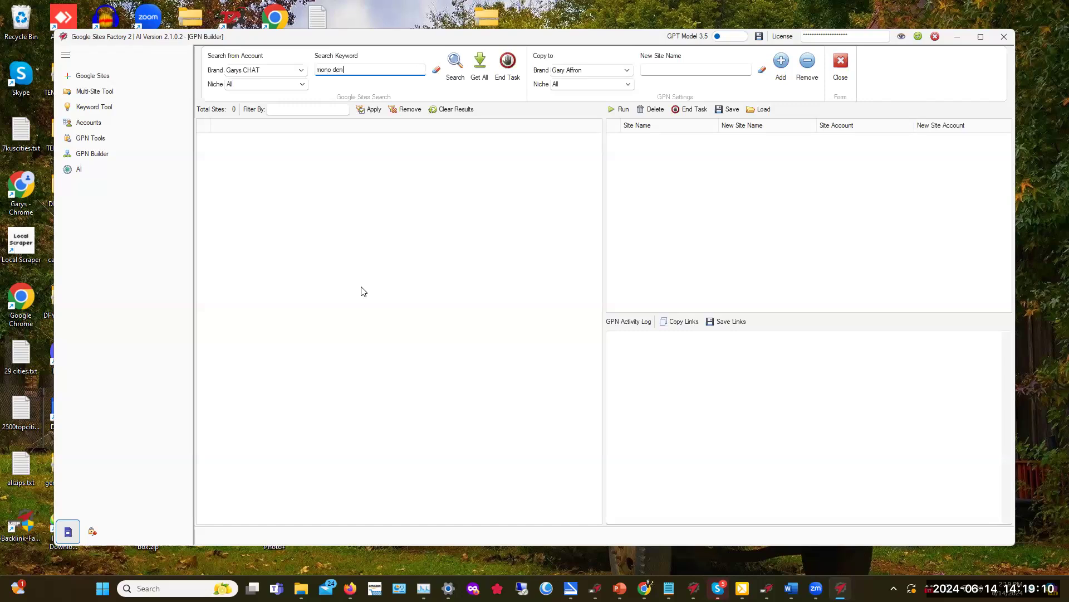
type("tal Implants")
left_click(456, 62)
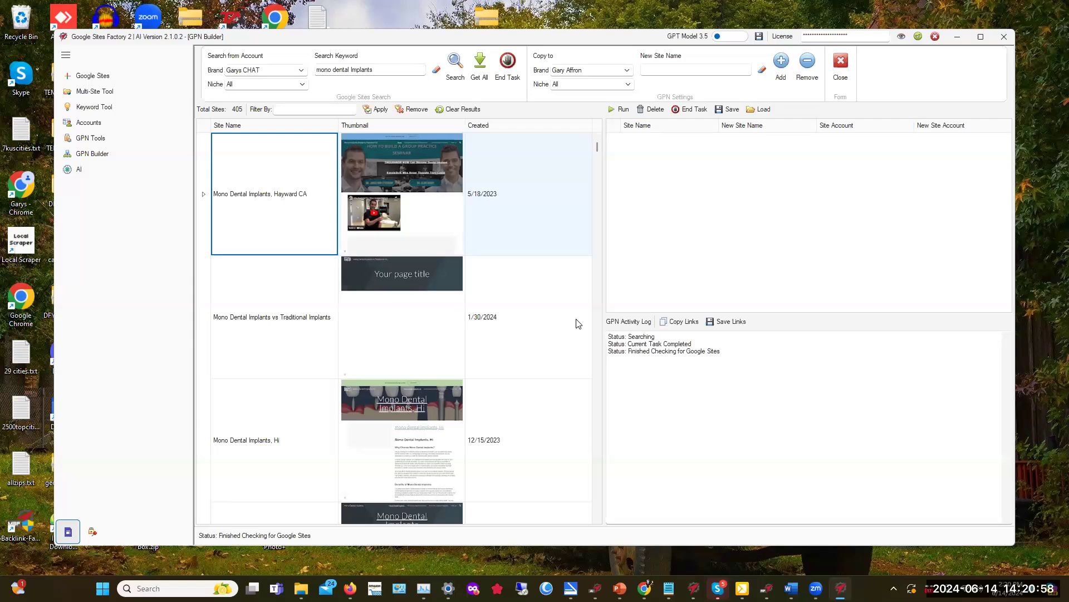
- Queue a copy of the Mono Dental Implants, Hayward CA site with the new name "Mono Dental Implants,Live Oak, fl"
left_click(402, 160)
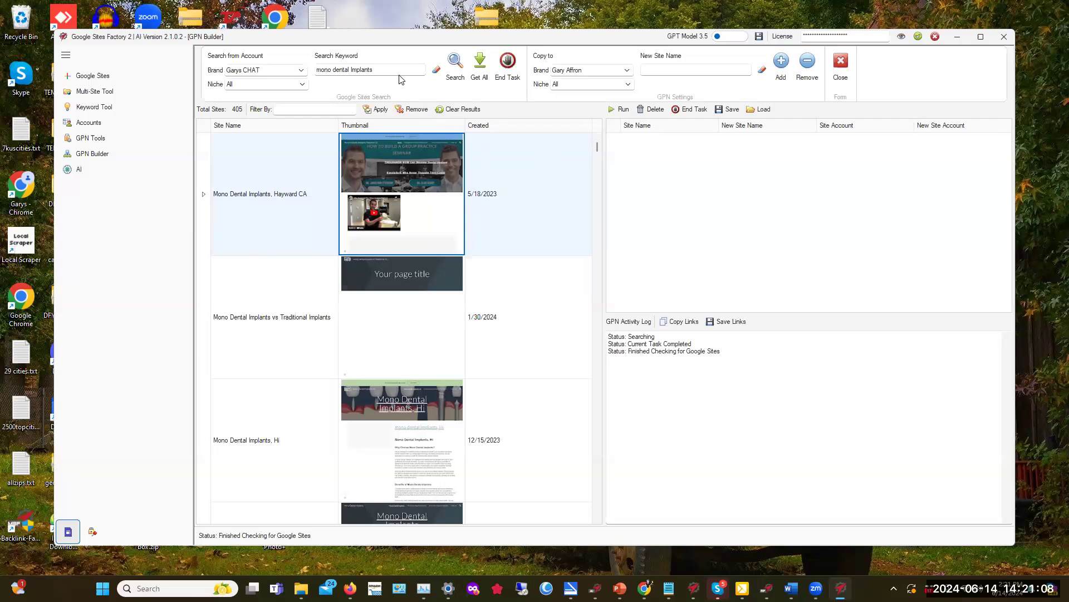
left_click(649, 72)
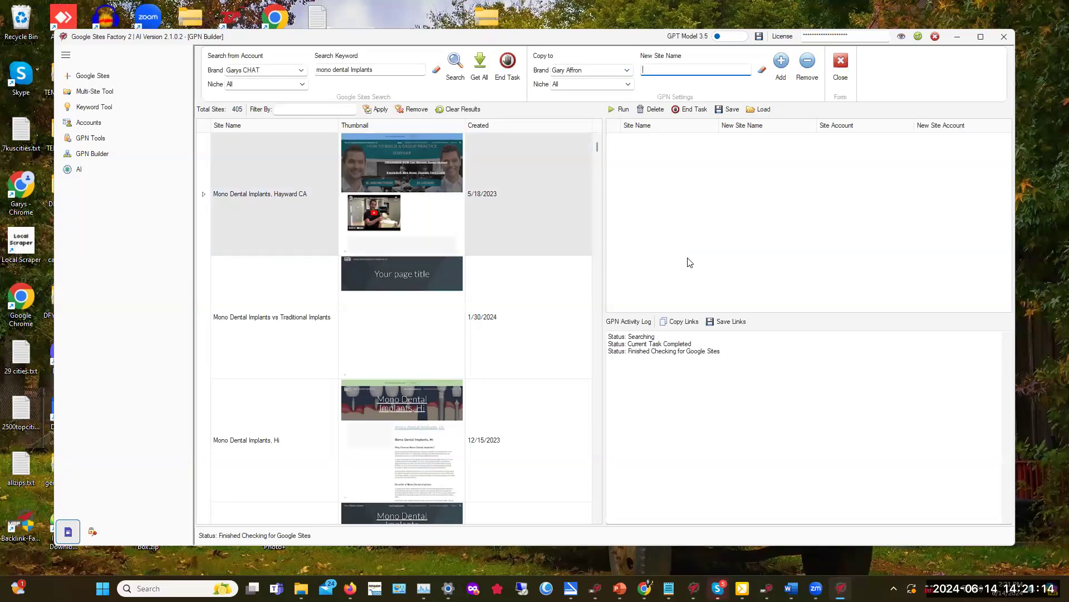
type("Mono Dental Implant")
type("ak, fl")
left_click(783, 63)
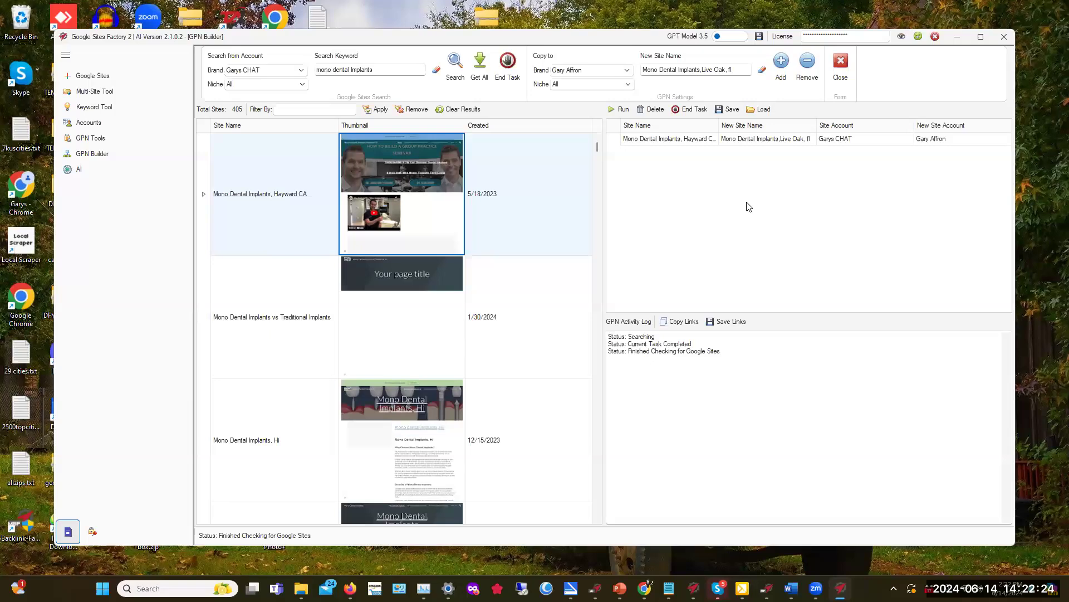
- Change the city in the new site name to Lake City and add that copy to the queue
left_click(706, 73)
left_click_drag(706, 72, 727, 85)
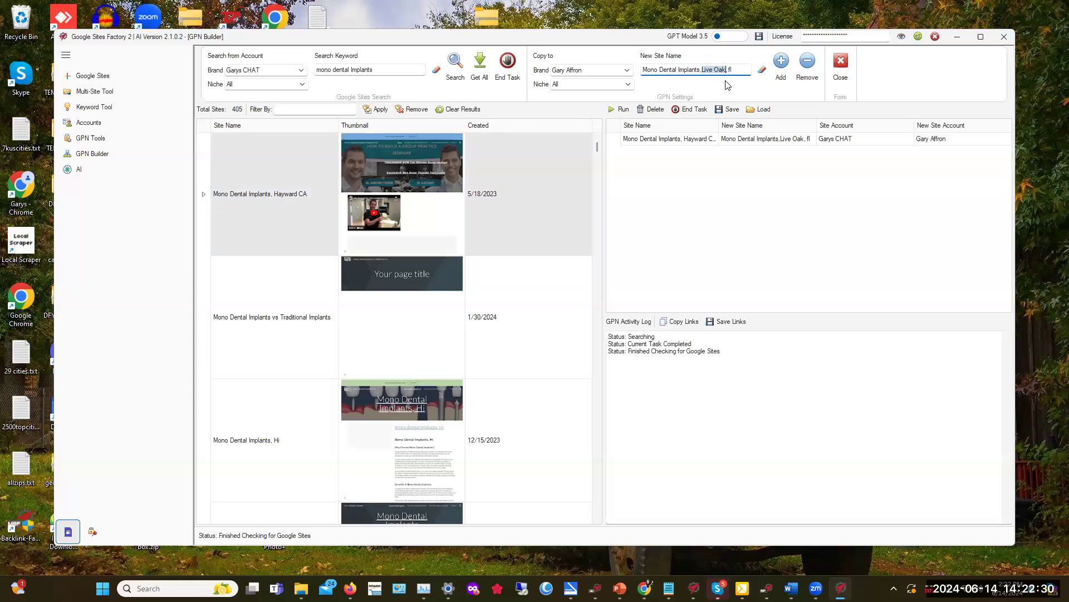
key("BackSpace")
type("Lake City")
left_click(781, 63)
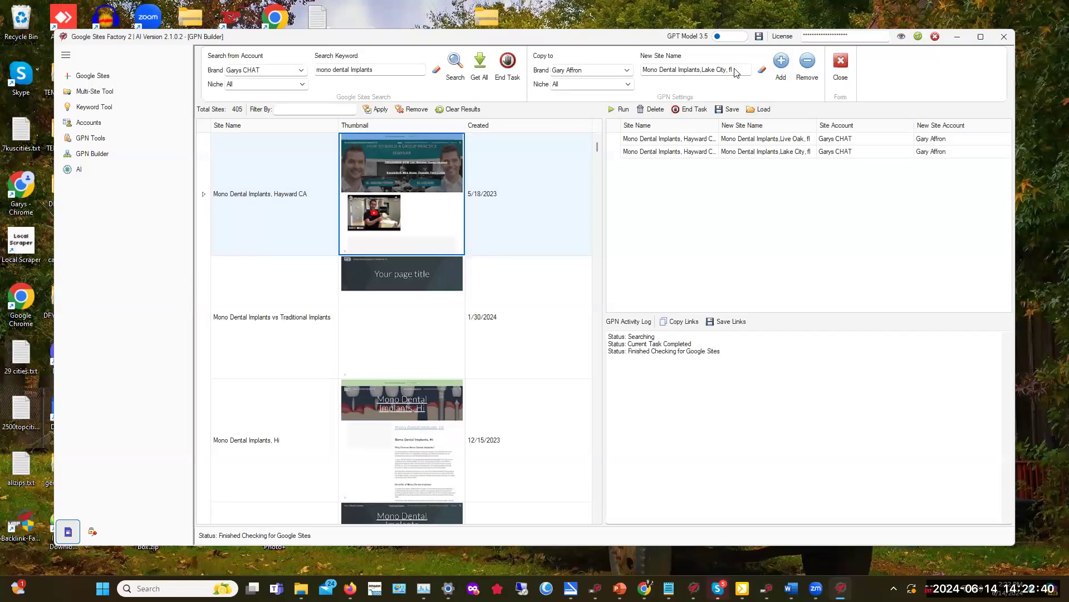
- Replace the city in the new site name with Monticello and queue another copy of the Hayward site
double_click(708, 70)
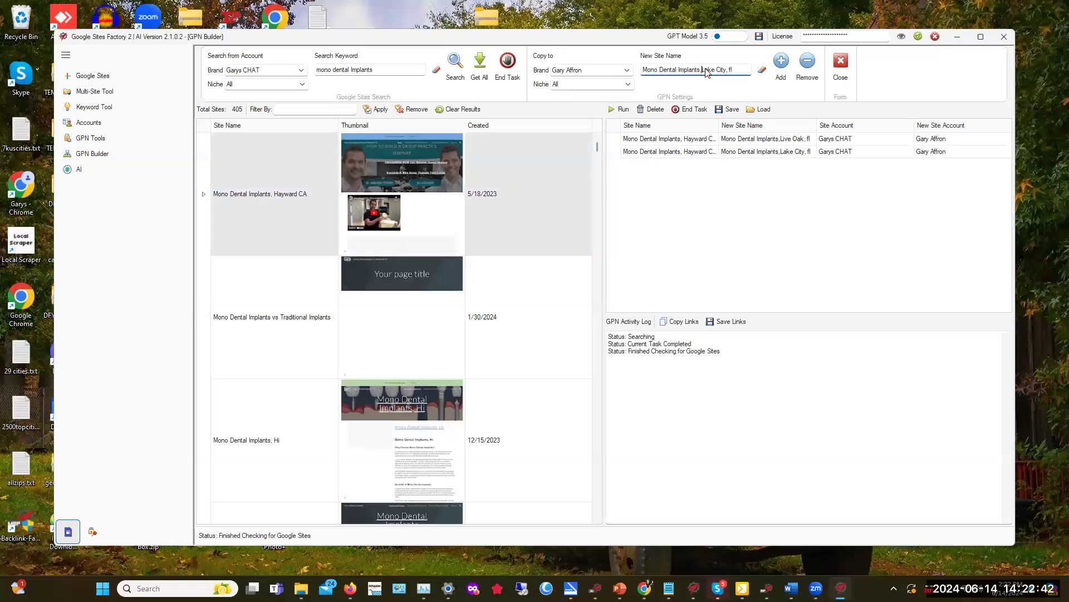
left_click_drag(727, 76, 725, 80)
key("BackSpace")
type("Monticello")
left_click(782, 60)
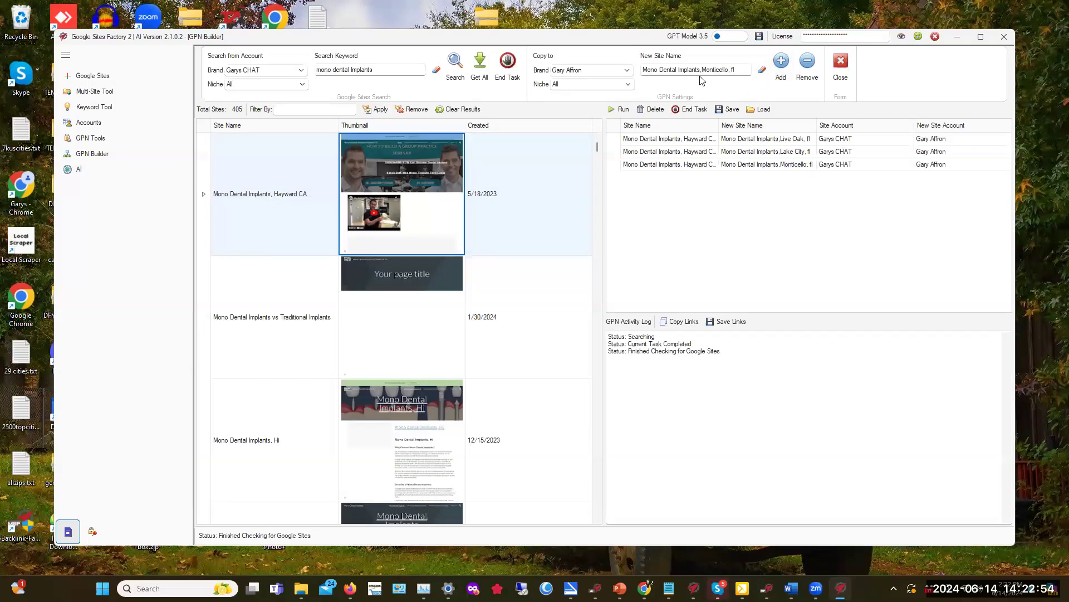
- Queue a further copy of the Hayward site named "Mono Dental Implants,Gainsville, fl"
left_click_drag(702, 70, 731, 81)
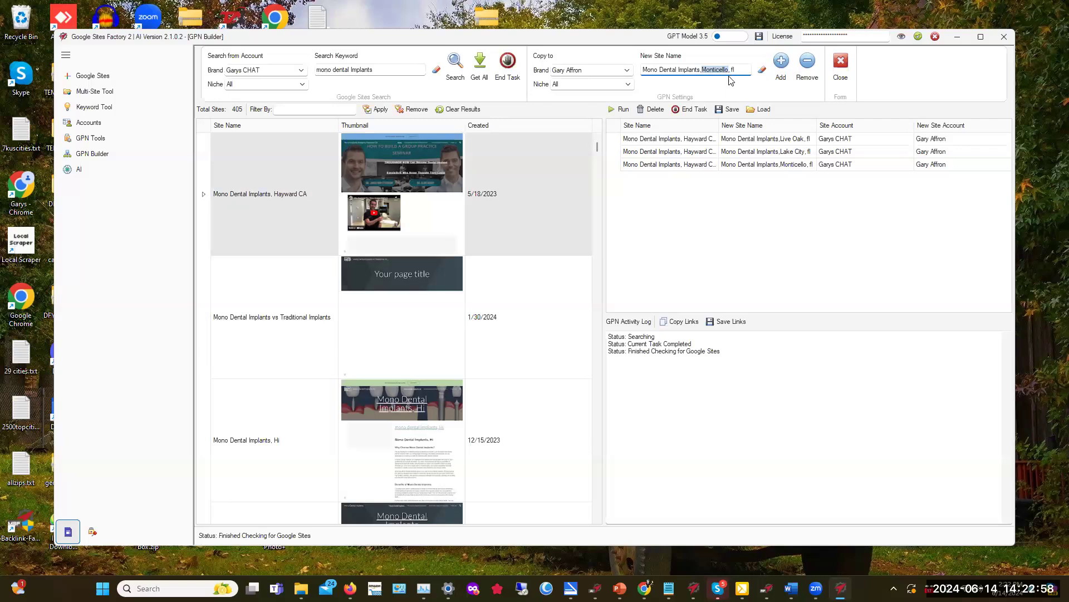
type("Gainsville")
left_click(782, 64)
left_click(783, 66)
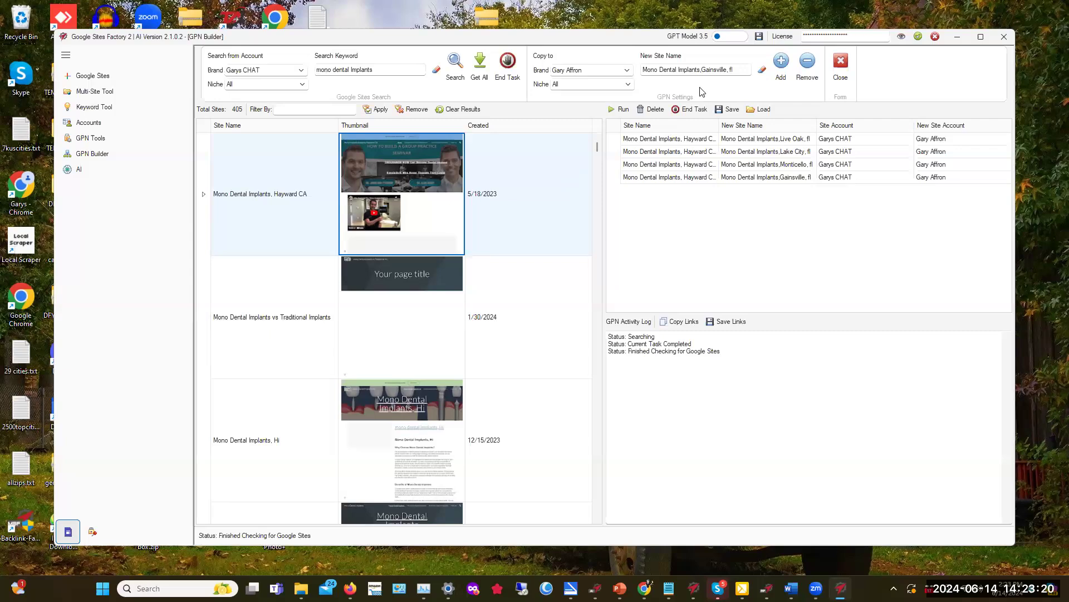
- Cut the city from the new site name, enter Orlando instead, and add the copy to the queue
left_click(711, 71)
left_click_drag(710, 72, 732, 90)
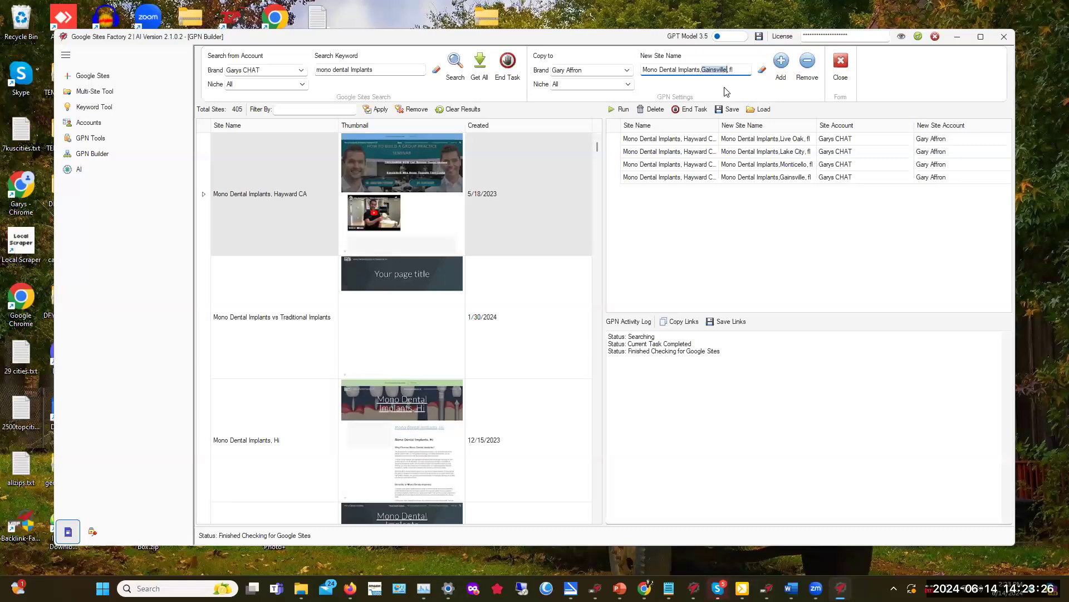
right_click(728, 88)
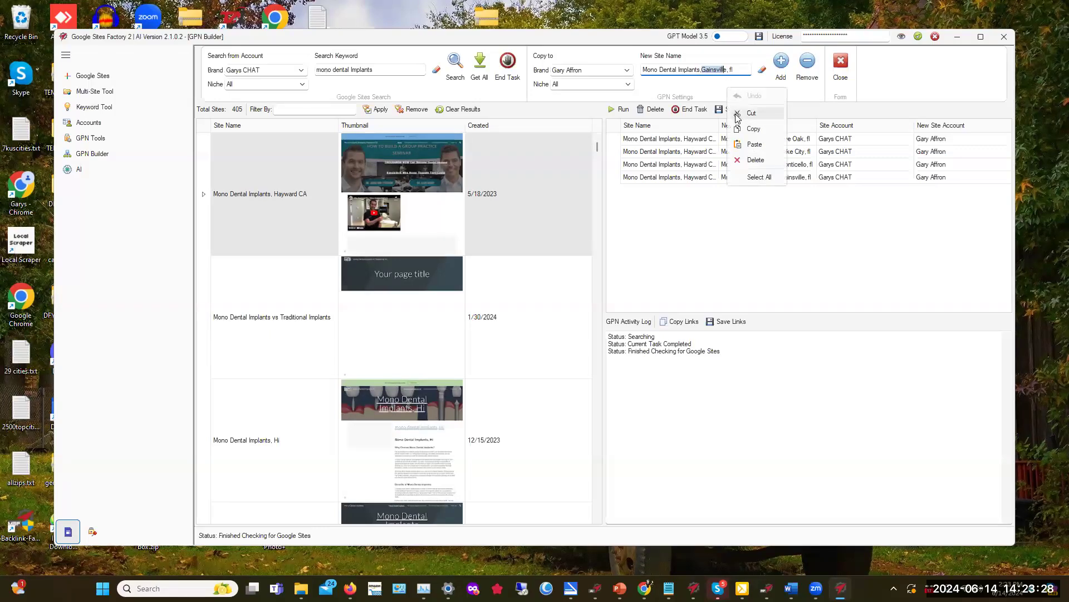
left_click(753, 114)
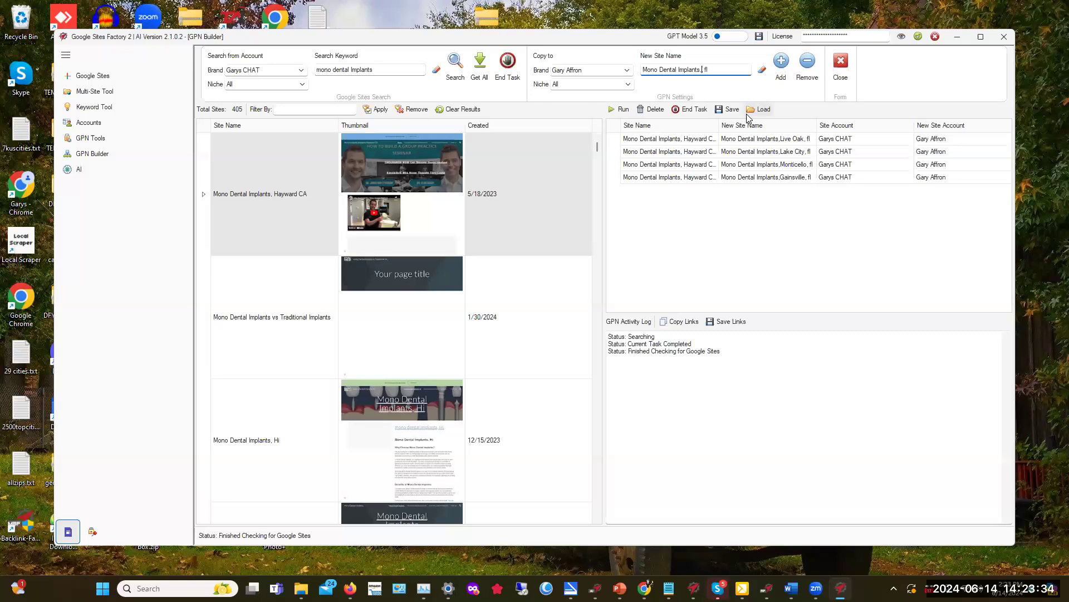
type("Orlando,")
left_click(782, 61)
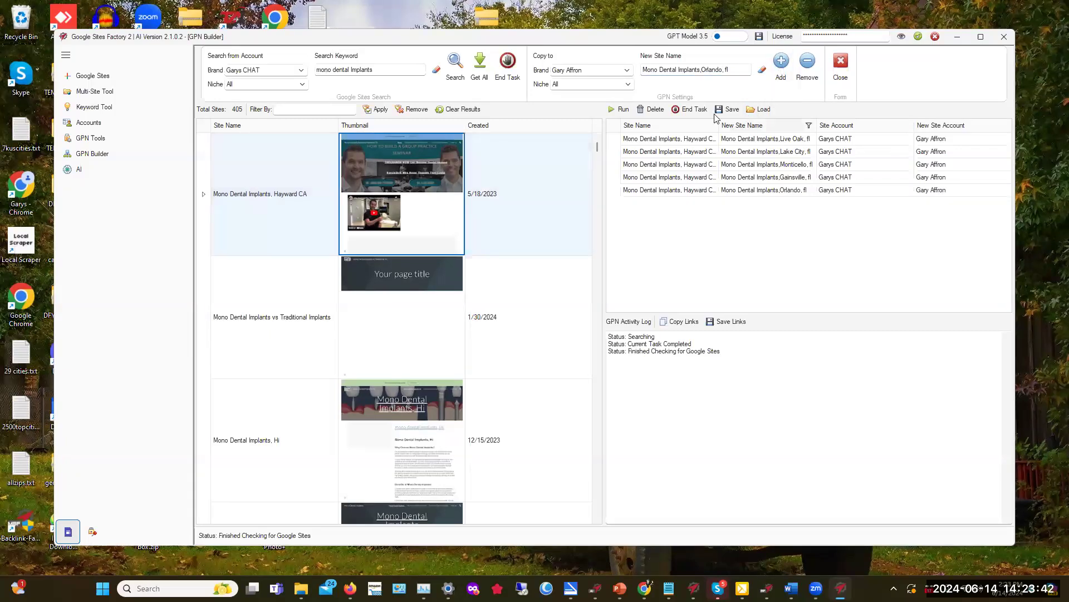
- Swap the city in the new site name for Starke and queue the copy as "Mono Dental ImplantsStarke, fl"
left_click_drag(701, 71, 724, 83)
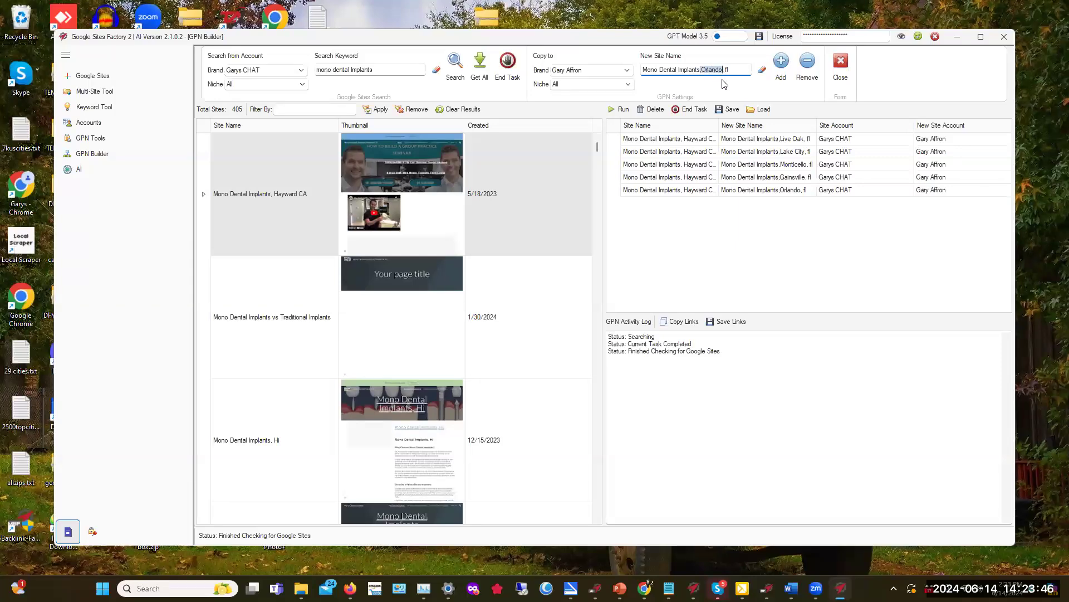
key("BackSpace")
type("Starke")
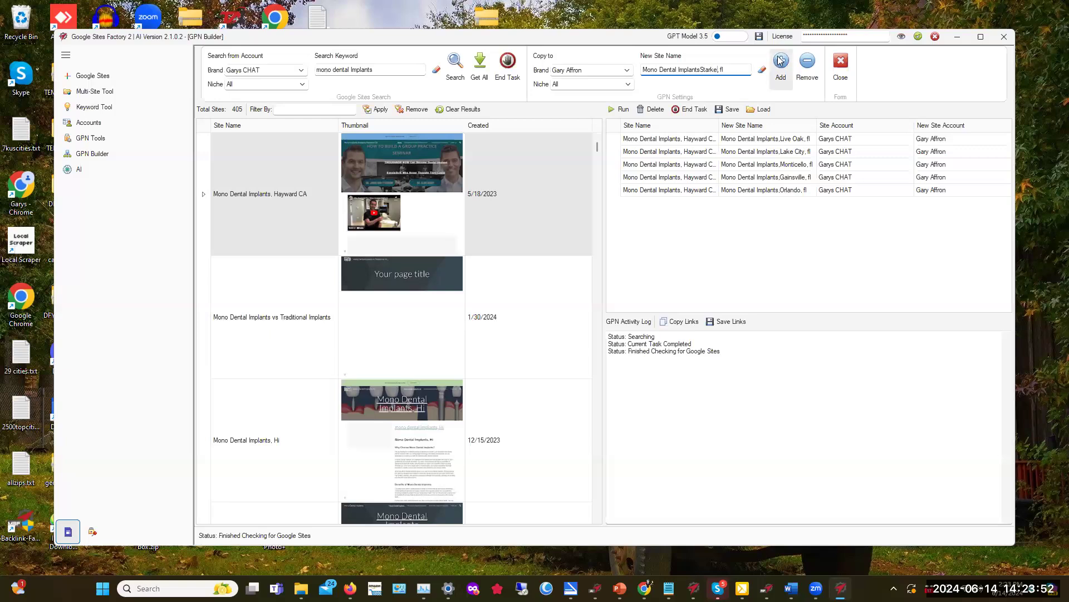
left_click(774, 78)
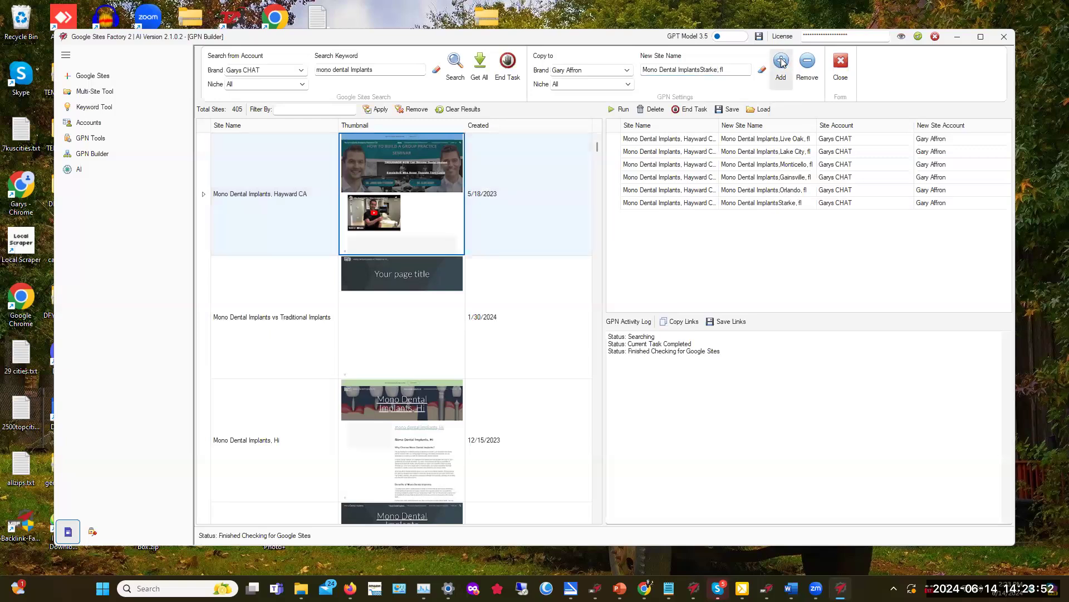
- Queue another copy of the Hayward site named "Mono Dental Implants Tallahasse, fl"
double_click(703, 71)
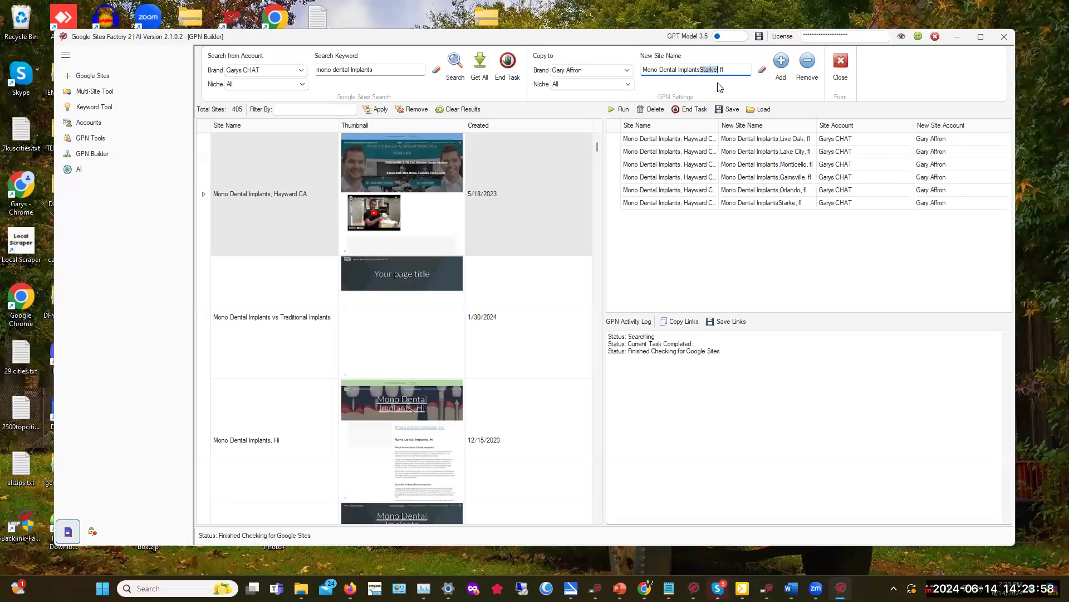
key("BackSpace")
type("Tallahass")
left_click(781, 62)
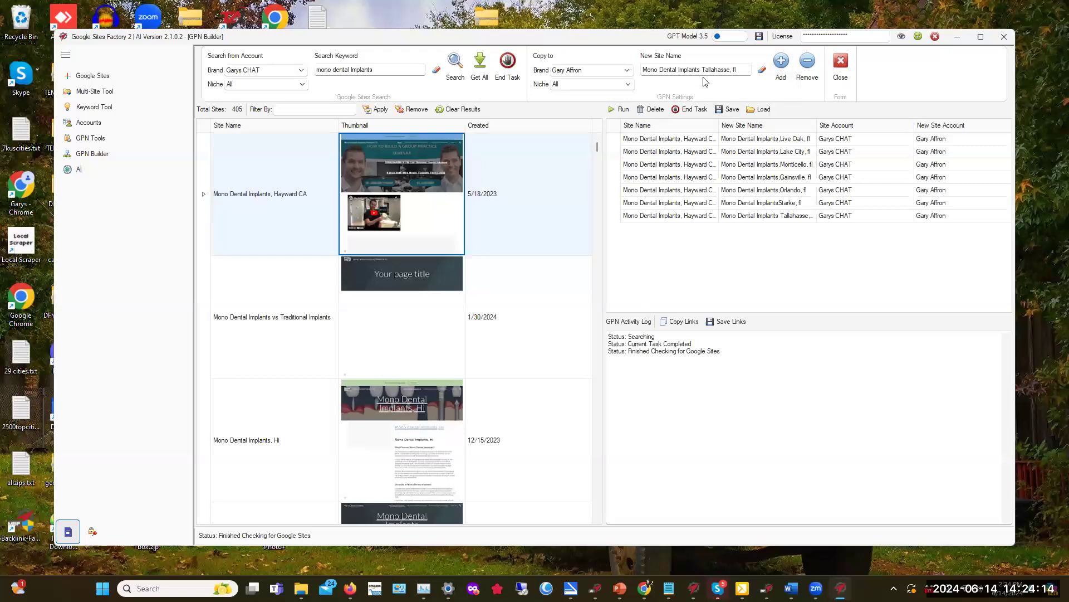
- Set the city in the new site name to Pennsacola and add that copy to the queue
double_click(717, 69)
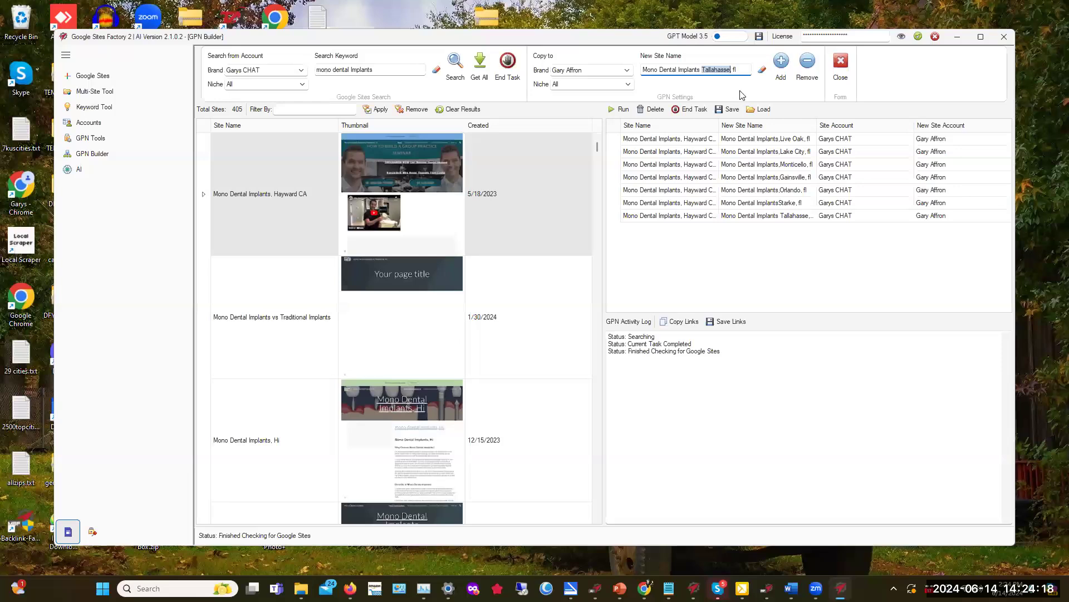
key("BackSpace")
type("Pennsacola")
left_click(782, 62)
- Replace the city with Windamere and queue the copy named "Mono Dental Implants Windamere, fl"
left_click_drag(703, 71, 735, 94)
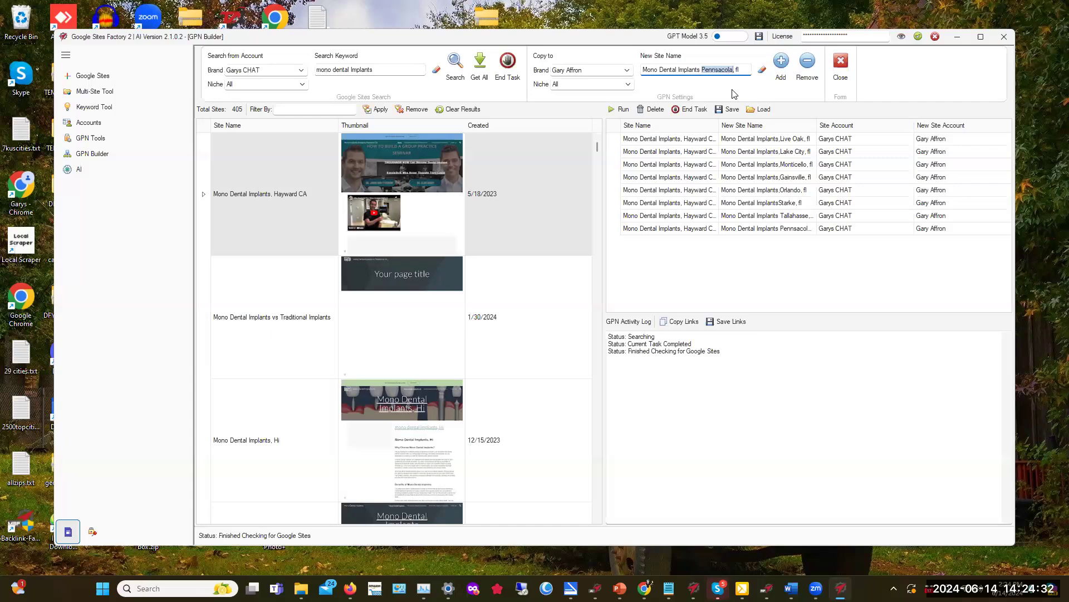
key("BackSpace")
type("Wiidamere")
left_click(710, 71)
type("n")
left_click(781, 64)
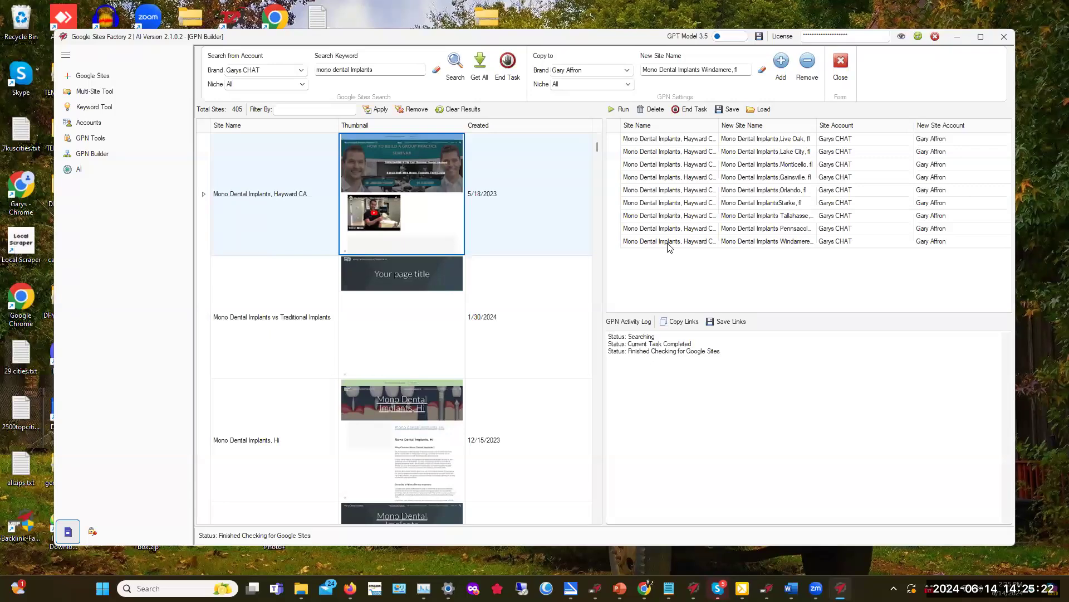
- Save the site copy queue as a JSON file named "claf clone to fla" and run the queued copies
left_click(734, 112)
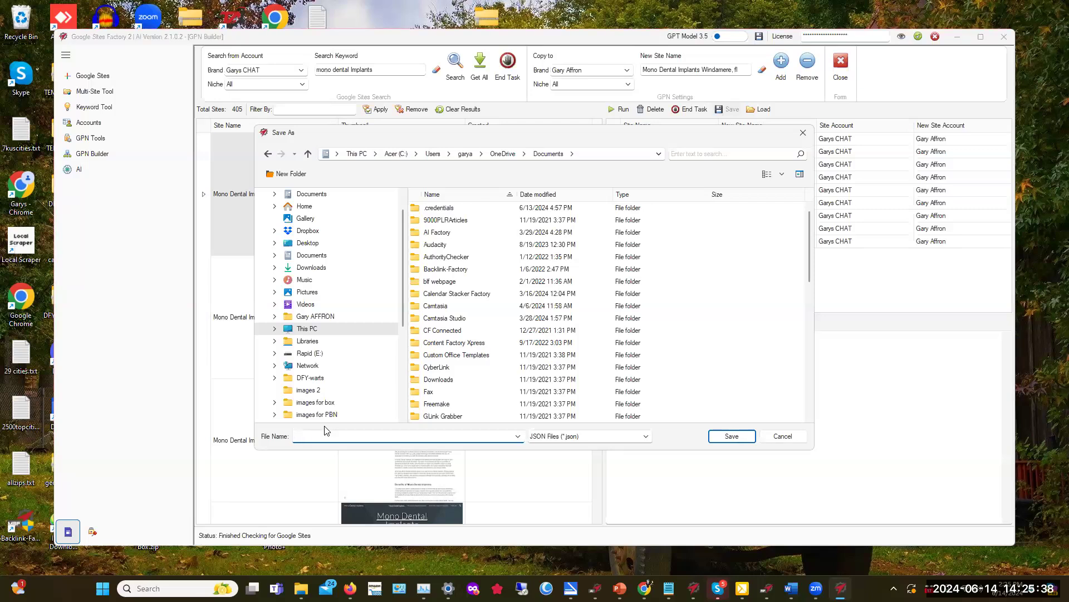
type("claf clone to fla")
left_click(740, 439)
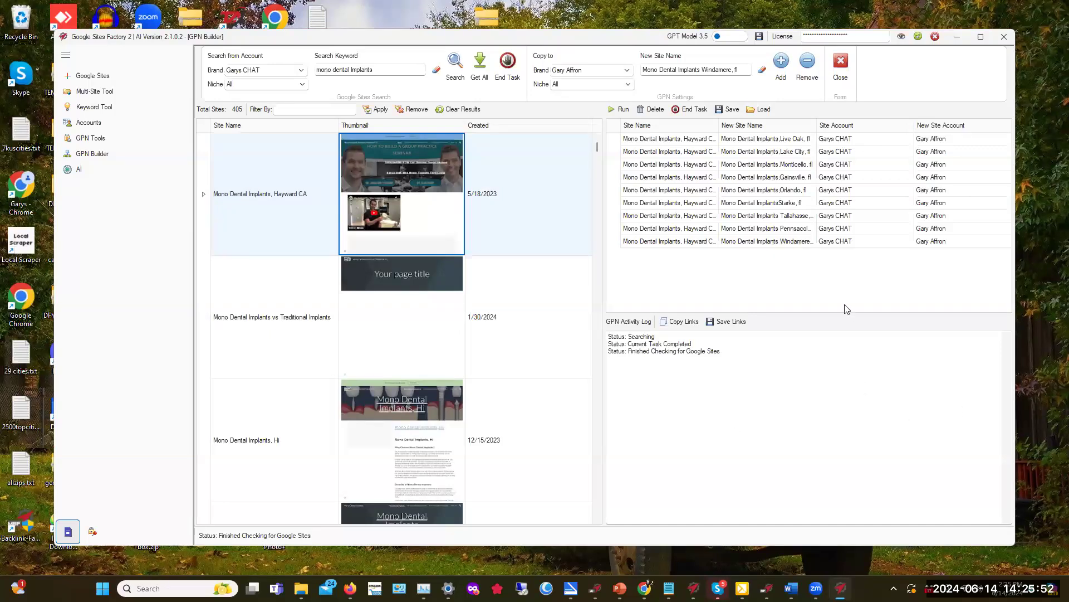
left_click(622, 110)
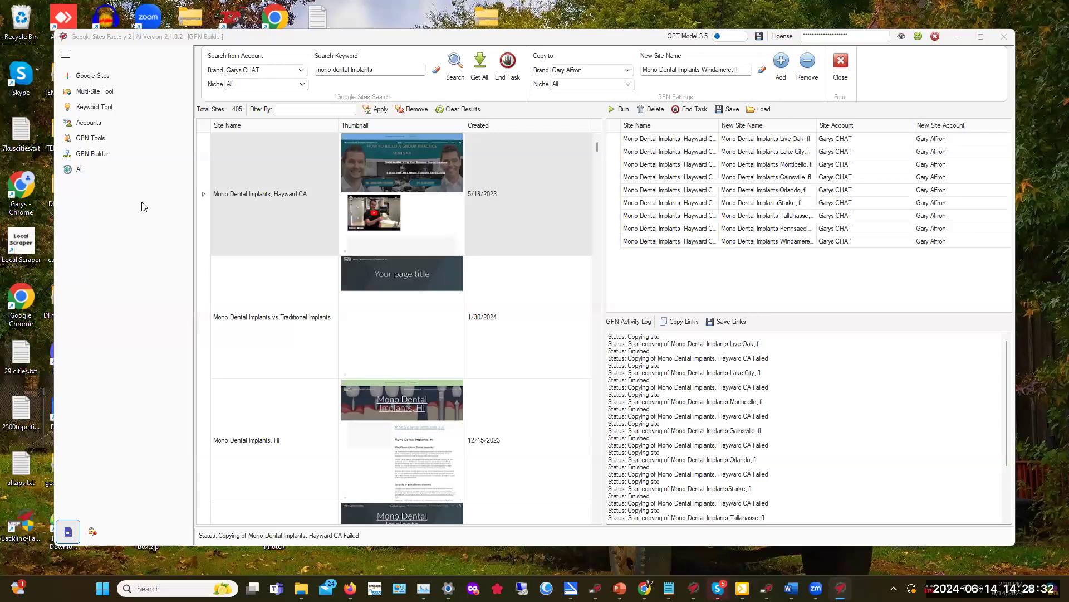
- Open the Keyword Tool and switch its suggestion source from Google to Google Trends
left_click(91, 110)
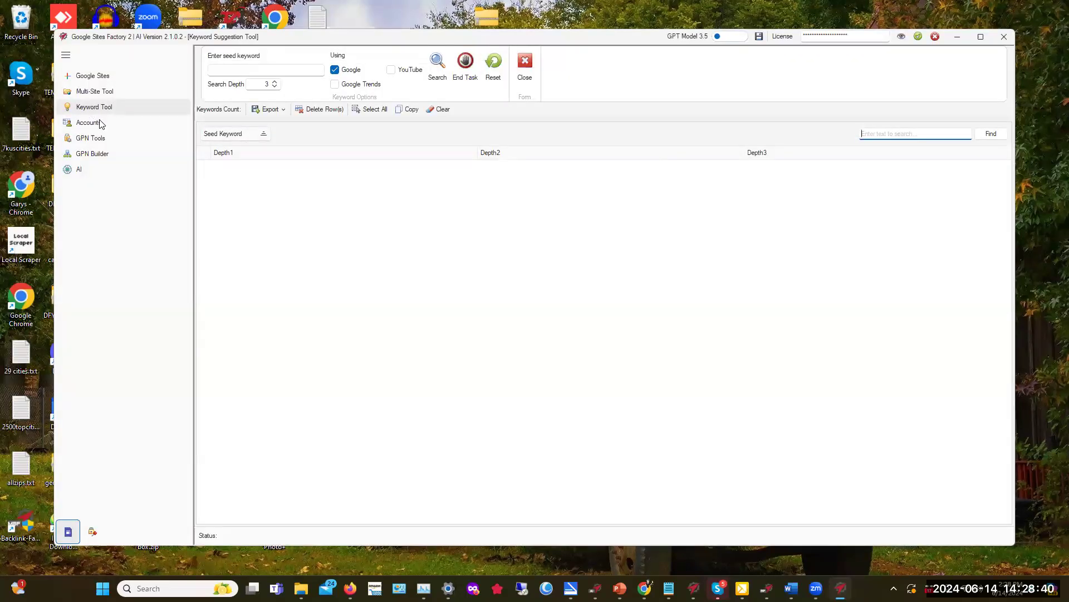
left_click(223, 73)
left_click(105, 92)
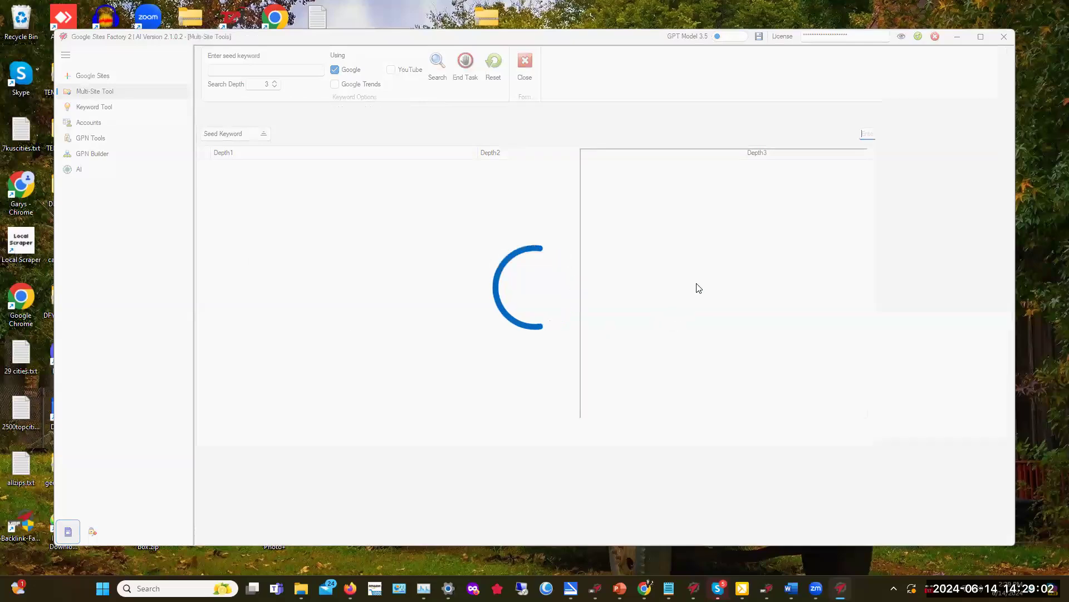
left_click(93, 108)
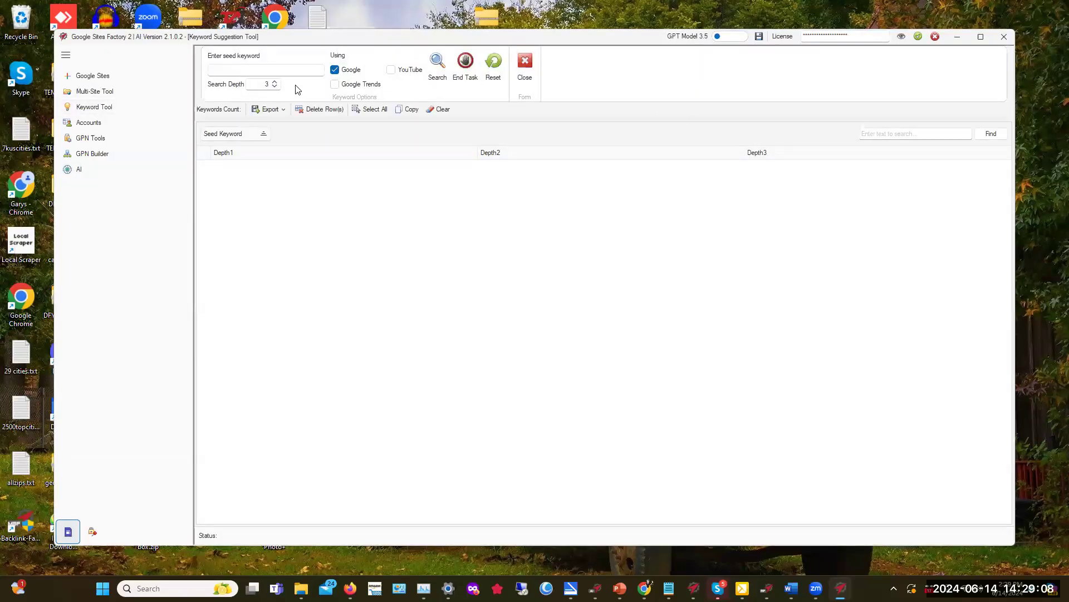
left_click(335, 84)
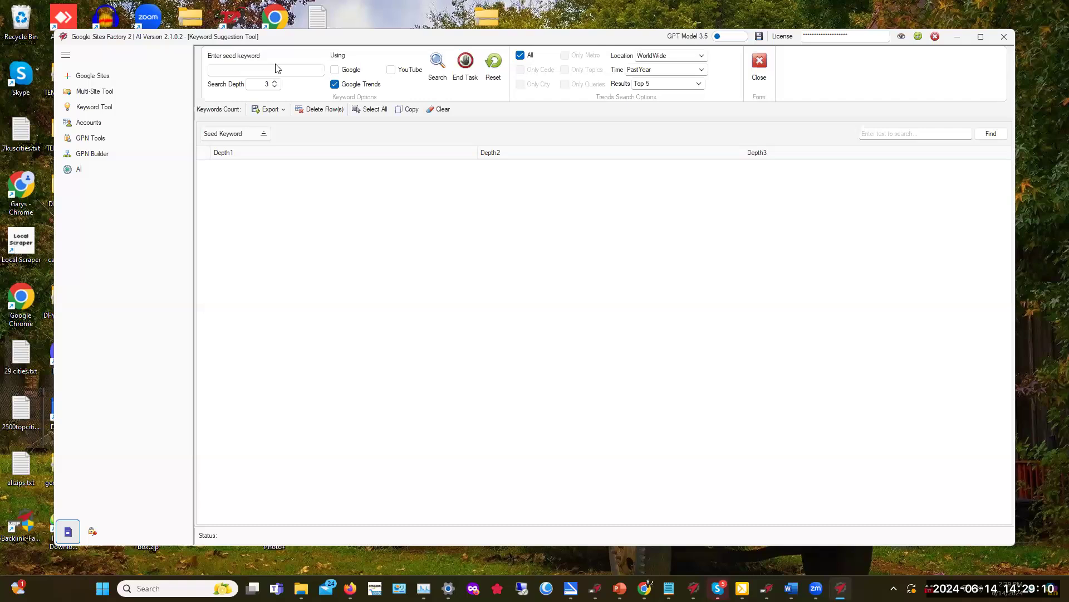
- Try a Google Trends search with the seed keyword "mono dental Implants"
left_click(229, 71)
type("mono dental lmplants")
left_click(275, 87)
left_click(274, 87)
left_click(437, 65)
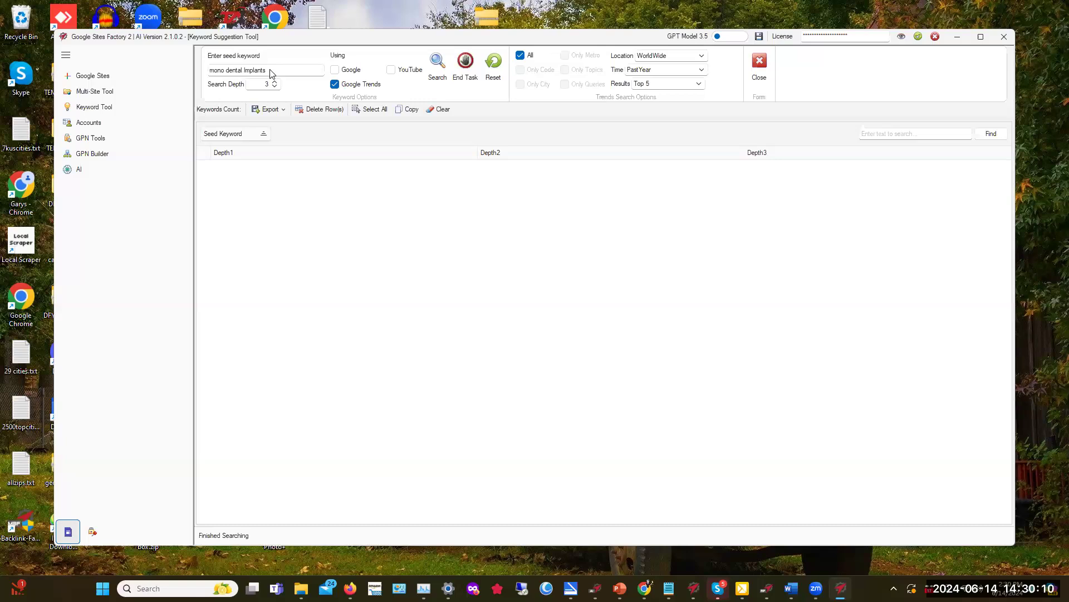
- Replace the seed keyword with "dental implants" and run the Google Trends search
left_click_drag(273, 73, 162, 72)
key("Delete")
type("dental implant")
left_click(437, 63)
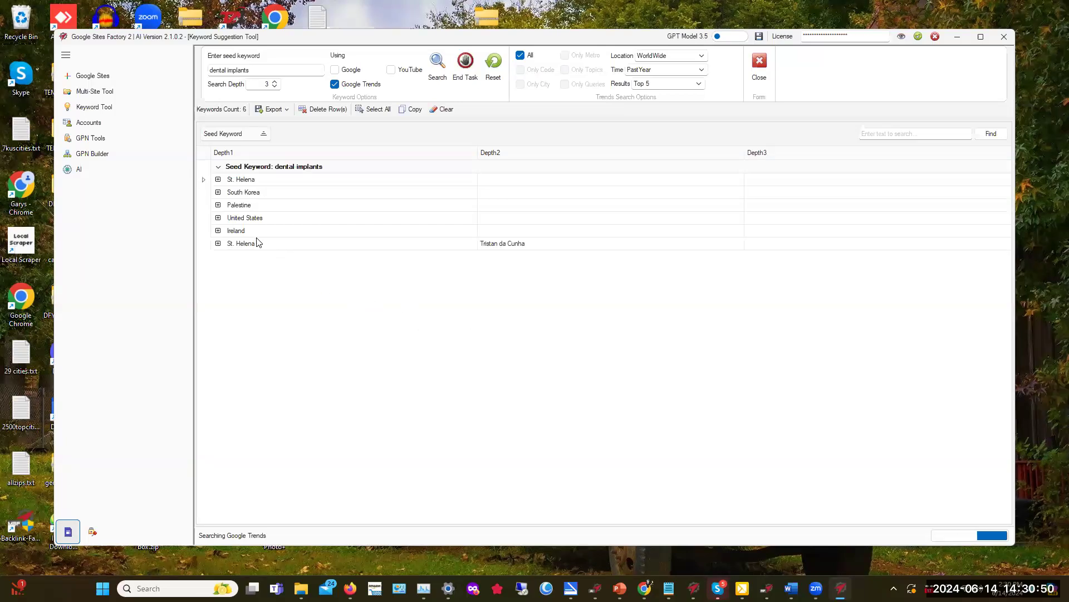
- Expand the United States result and its Geocode details to examine the trend data
left_click(218, 218)
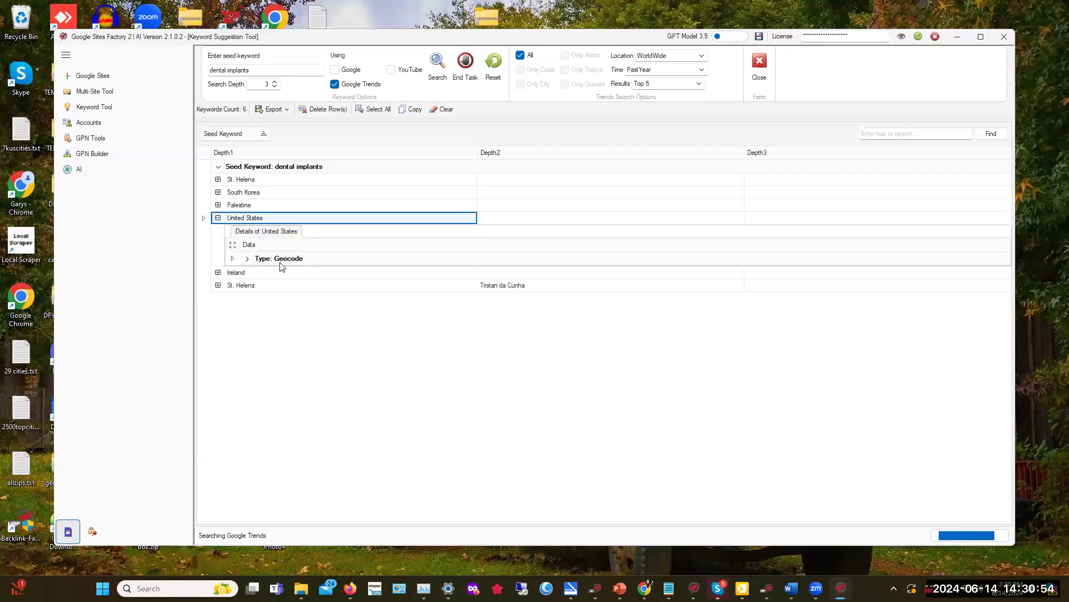
left_click(245, 260)
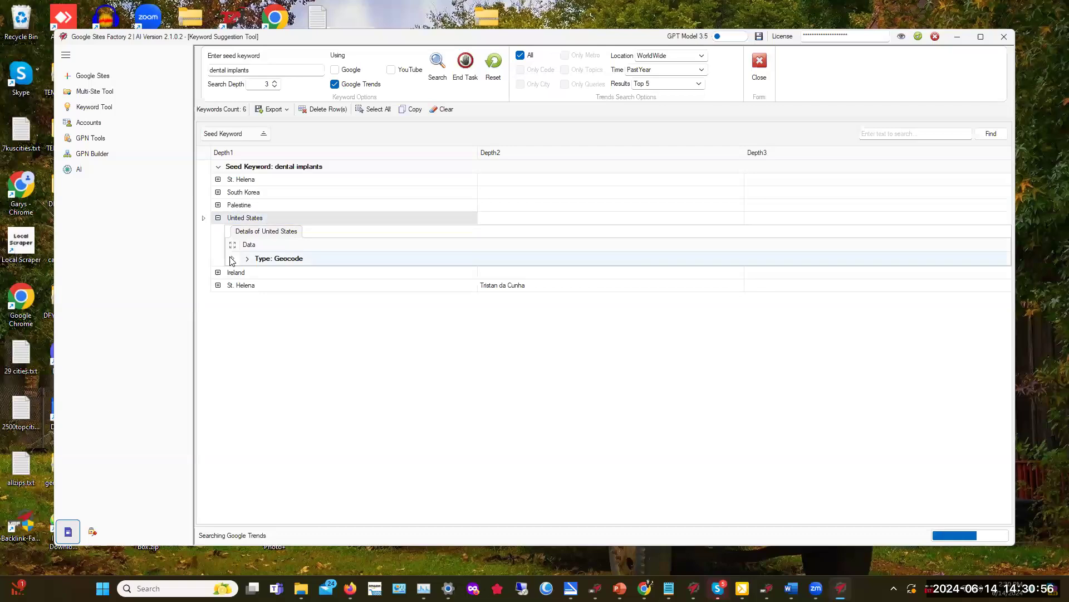
left_click(245, 259)
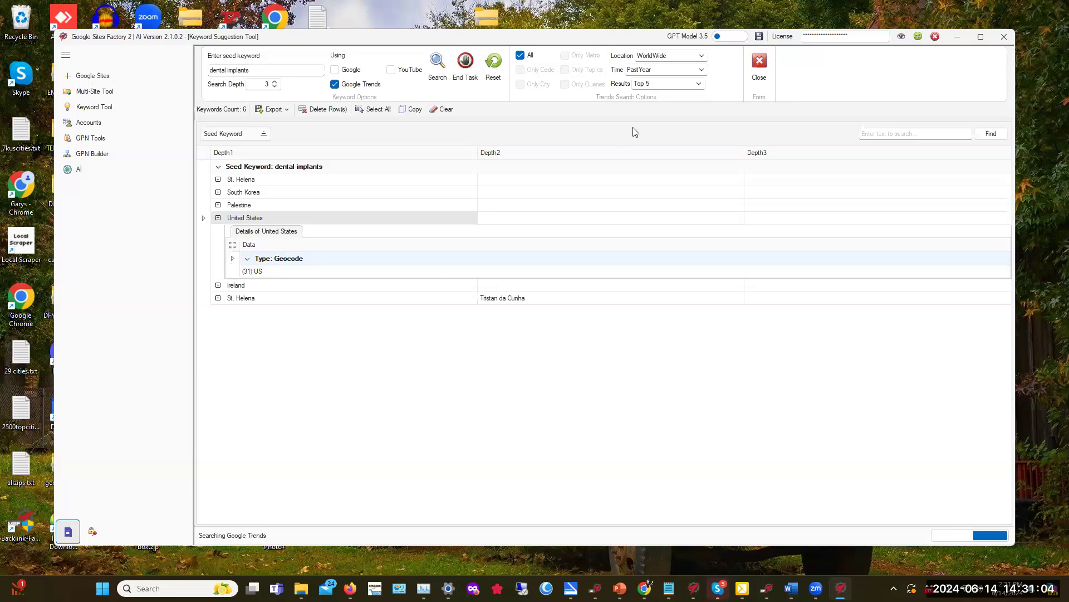
- Set the trends search location to UnitedStates and open the Google Sites project form
left_click(703, 57)
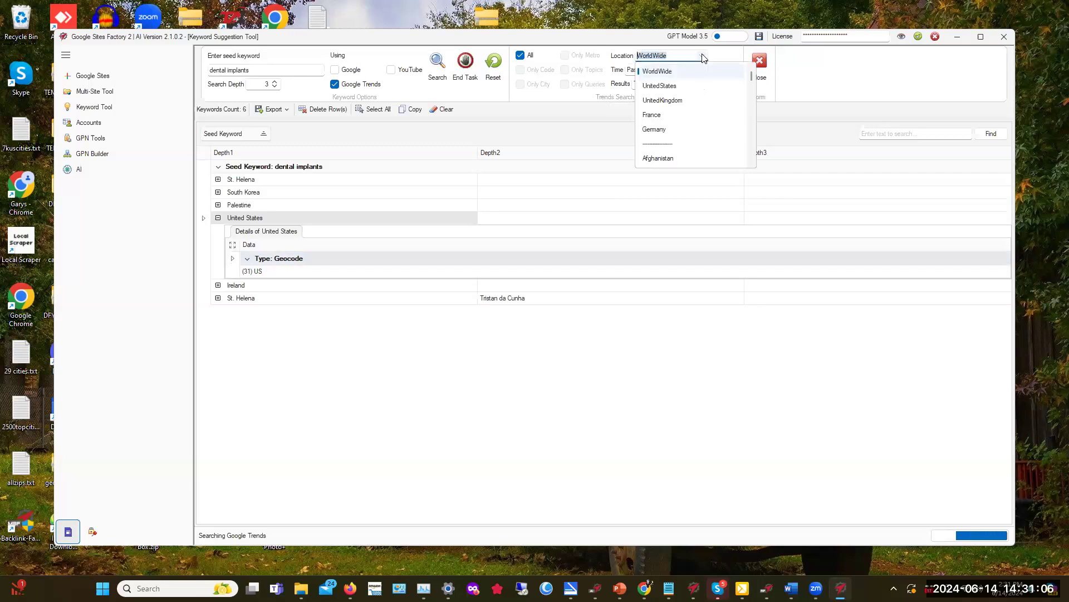
left_click(674, 85)
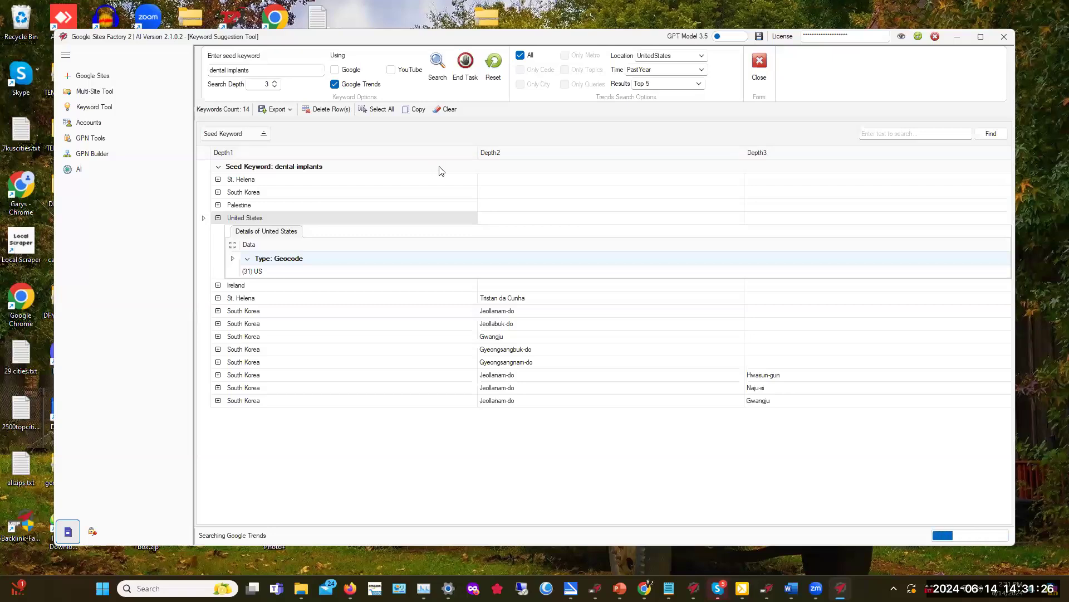
left_click(98, 81)
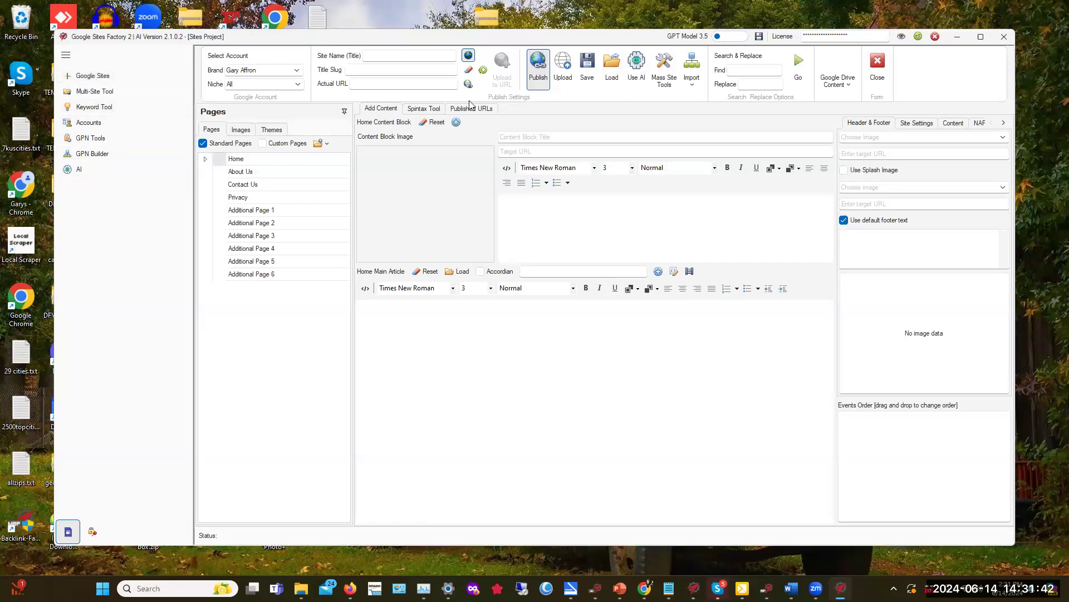
- Minimize the program and look over the "Roofing Contractor, Indianapolis, IN 46217" site in the Google Sites editor in Chrome
left_click(958, 38)
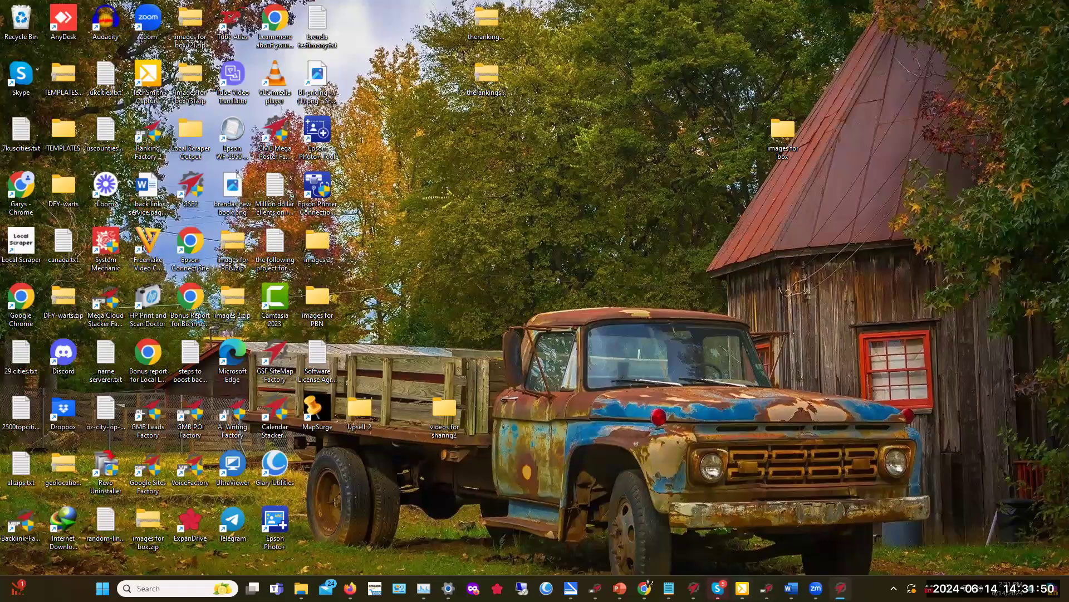
mouse_move(645, 588)
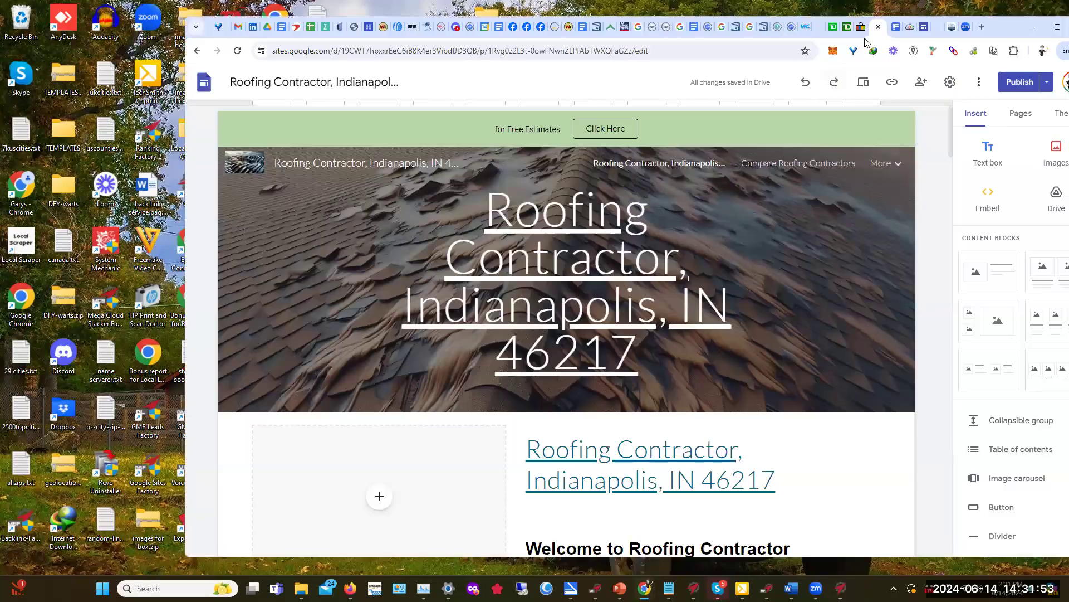
left_click(602, 534)
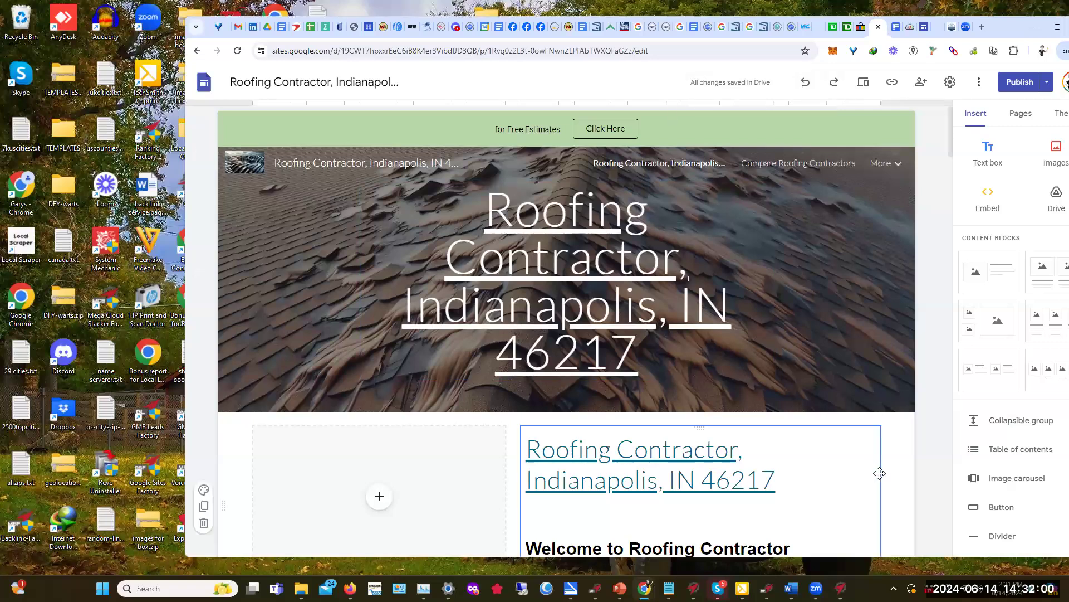
scroll(940, 454, "down", 5)
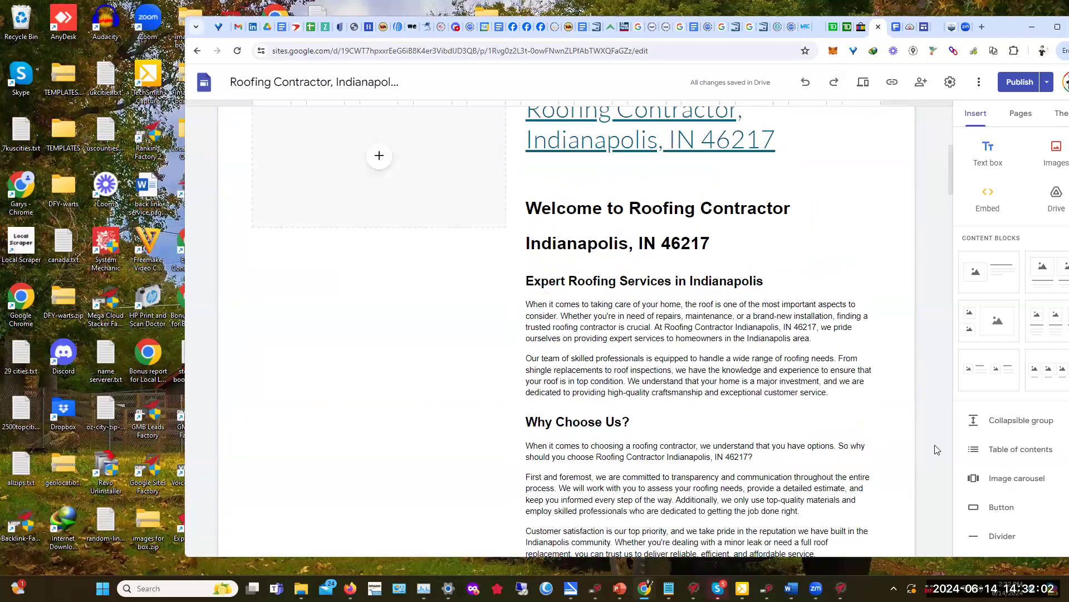
scroll(938, 448, "up", 5)
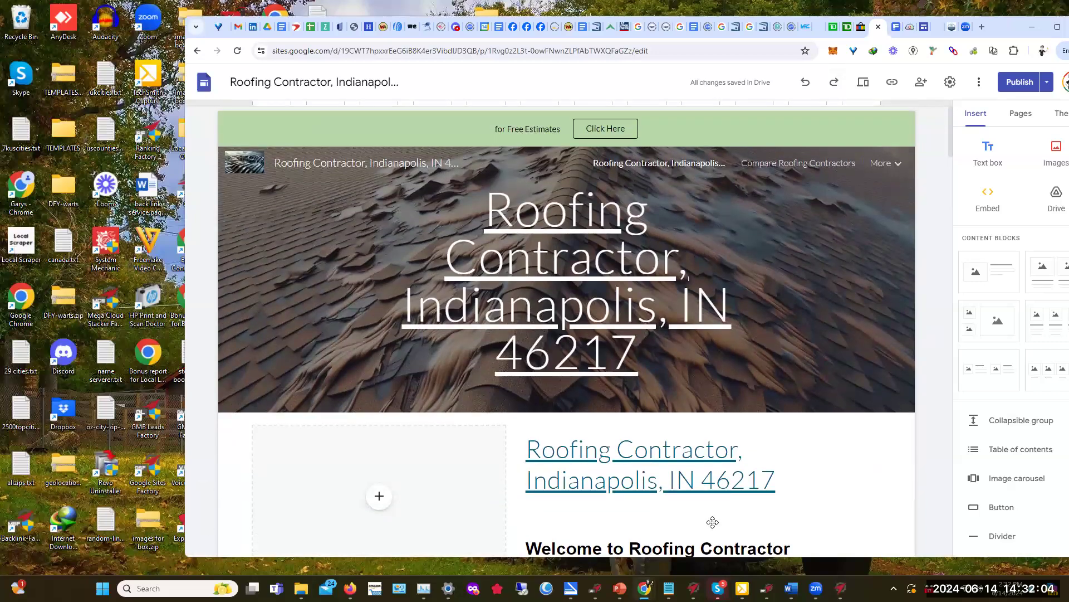
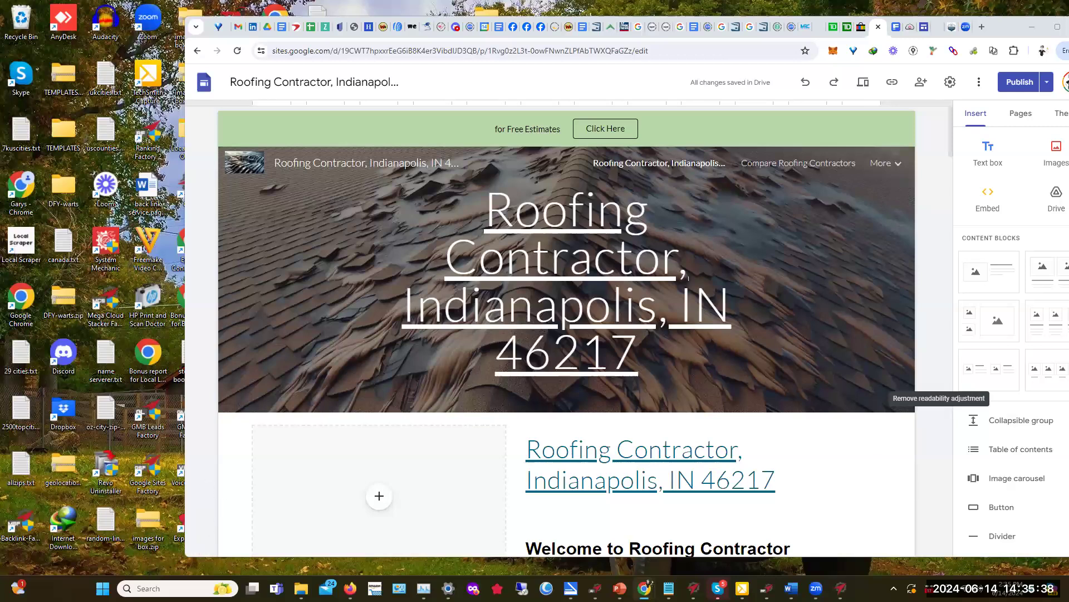
- Switch to the Word case study about ranking a GMB account in the Google 3-Pack and return to its first page
key("alt+Tab")
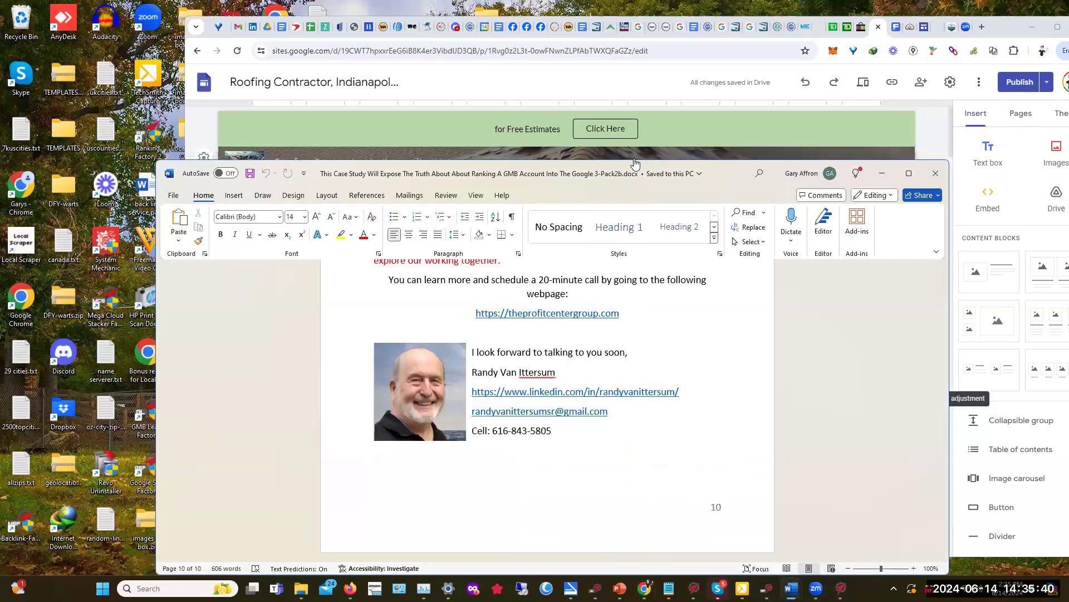
scroll(746, 327, "up", 20)
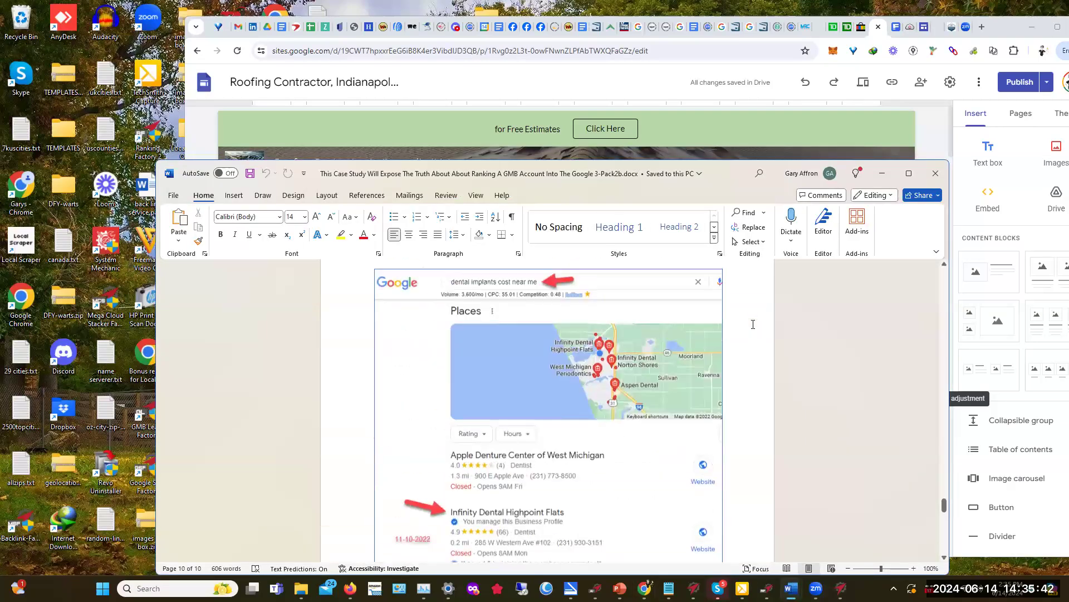
scroll(753, 324, "up", 20)
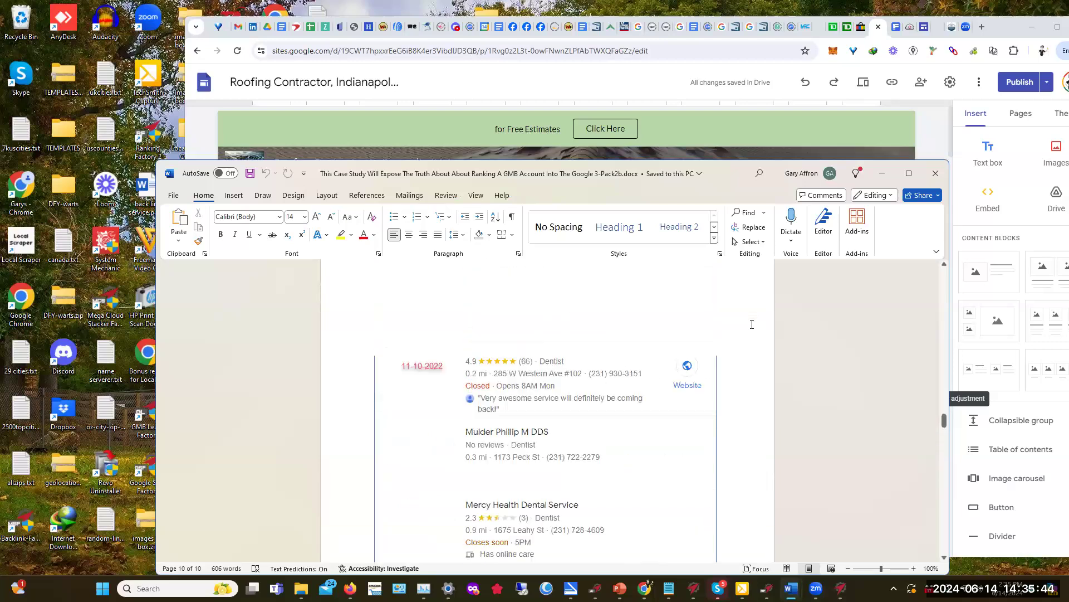
scroll(751, 324, "up", 3)
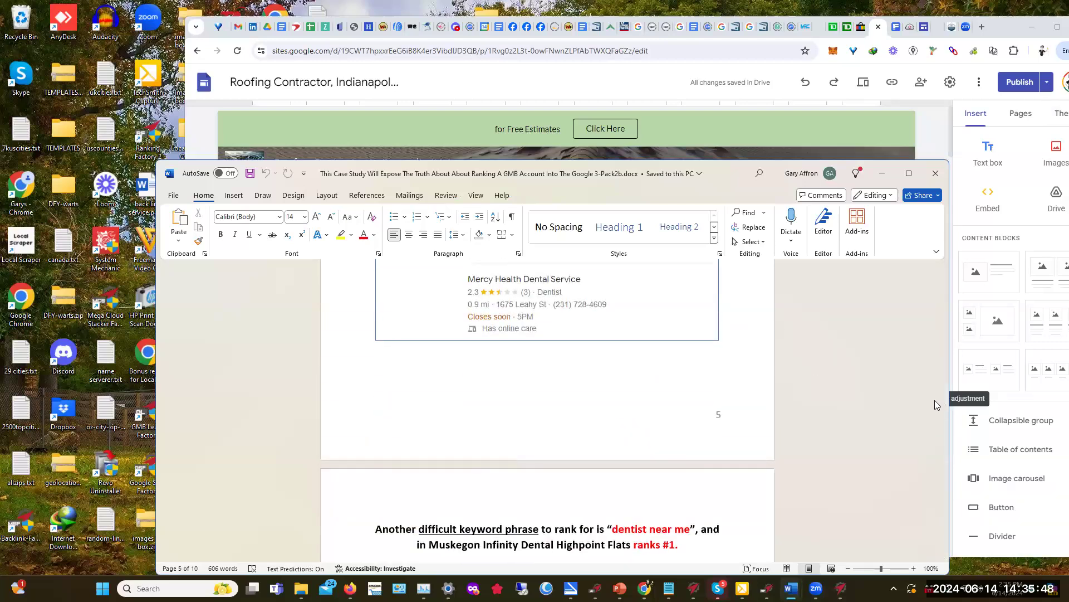
scroll(944, 402, "up", 2)
left_click_drag(943, 402, 944, 272)
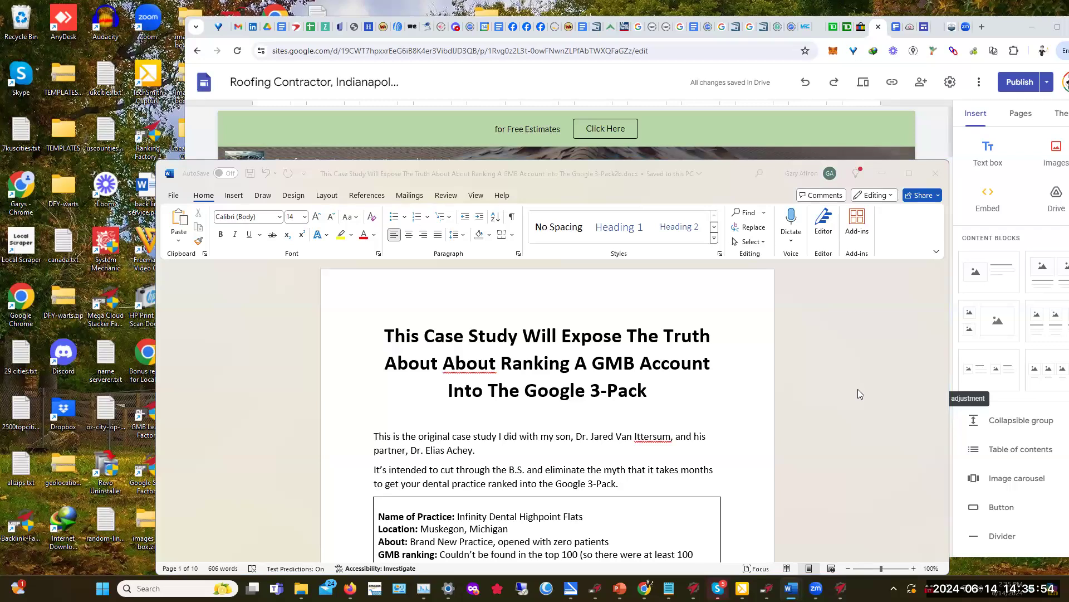
- Move the Word document window higher on the screen so it sits near the upper edge
left_click(625, 311)
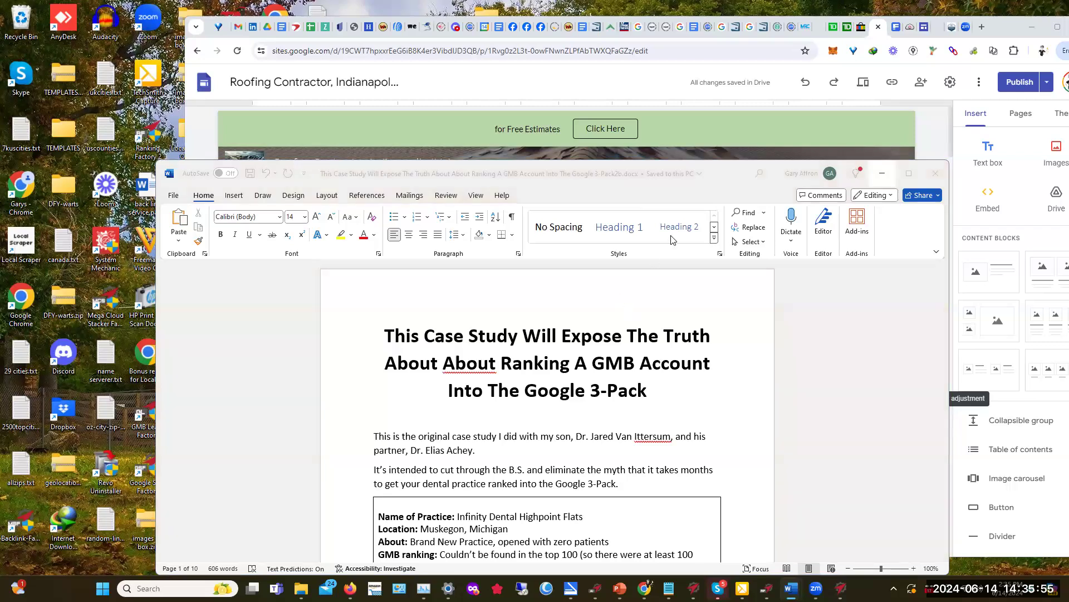
left_click(704, 168)
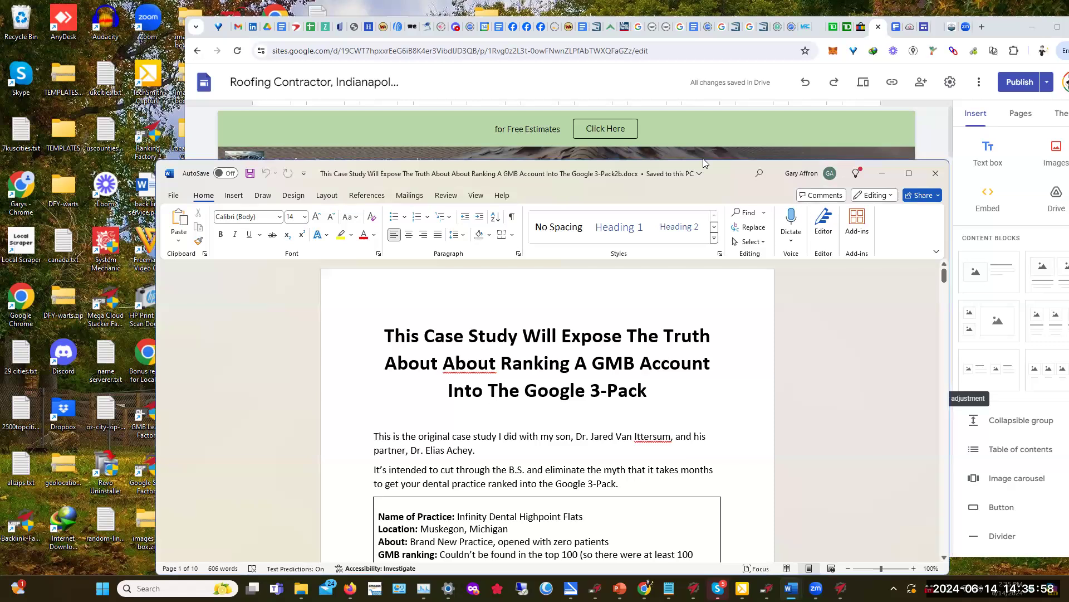
left_click_drag(703, 163, 685, 37)
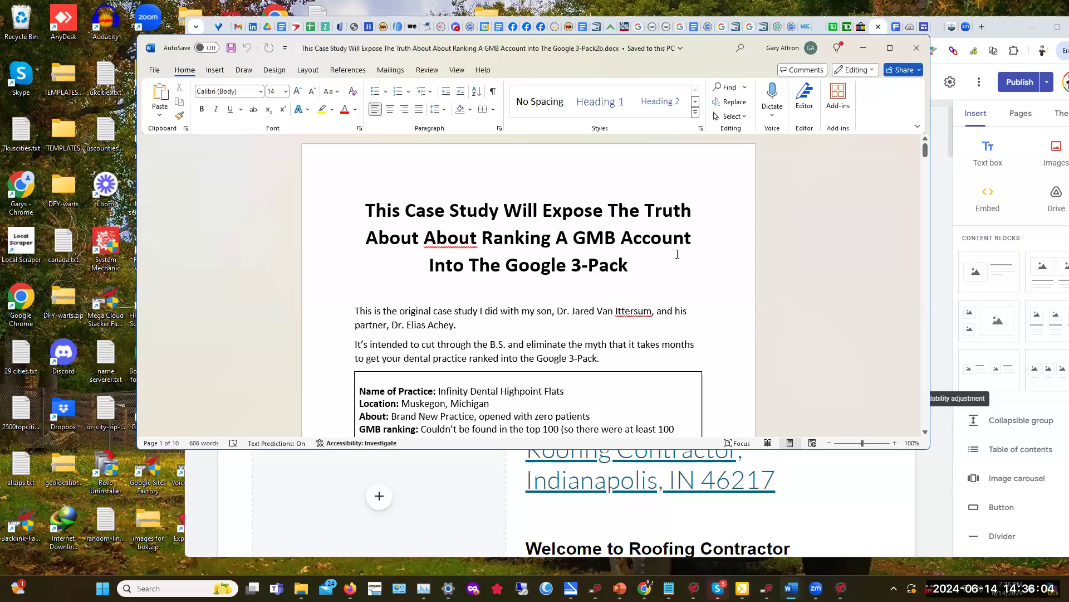
- Ignore the repeated-word spelling flag on the second "About" in the case study title
double_click(456, 233)
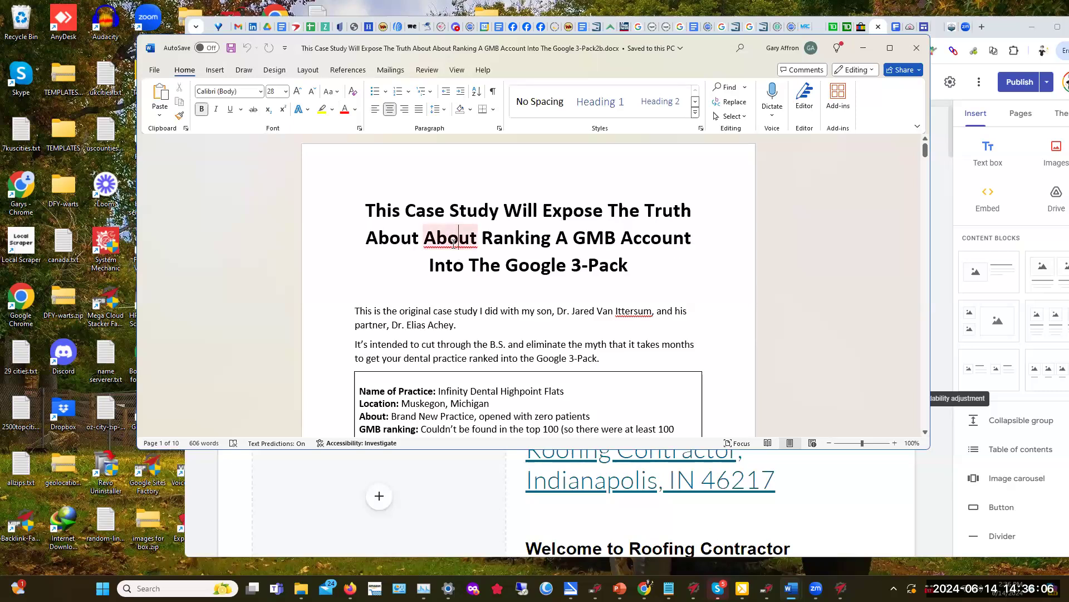
right_click(455, 245)
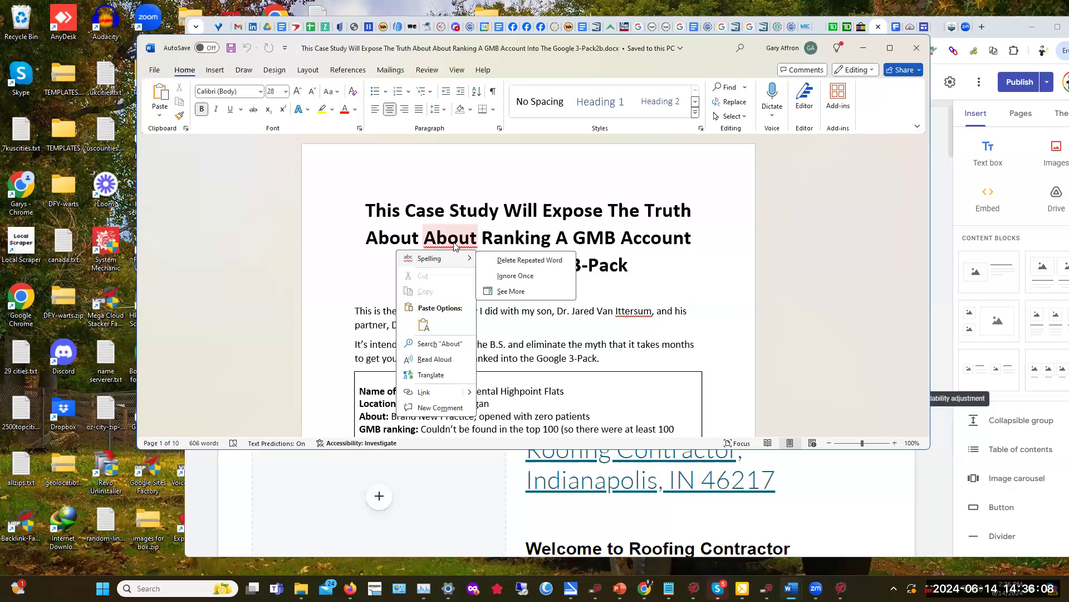
left_click(505, 276)
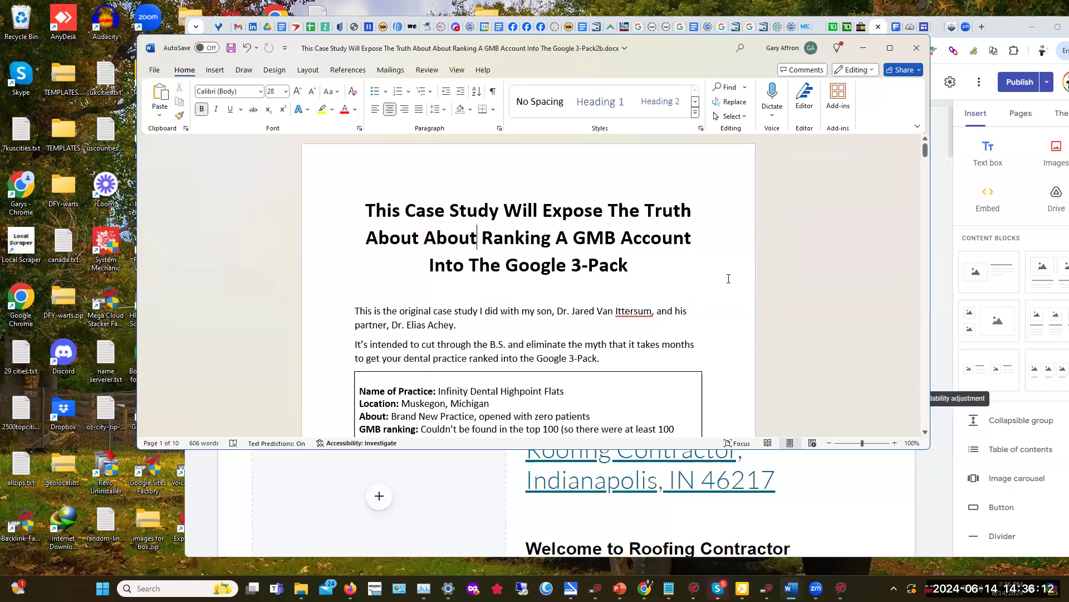
- Read the case study from the practice details through the monthly GMB call figures to the "dental implants" ranking section
scroll(729, 278, "down", 3)
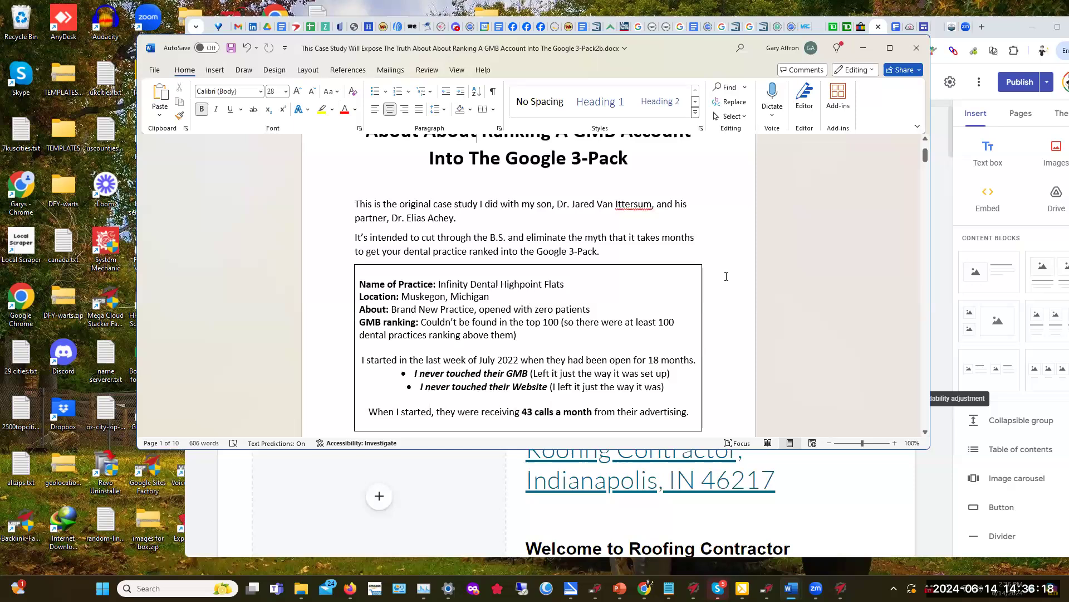
scroll(739, 287, "down", 1)
scroll(739, 280, "down", 3)
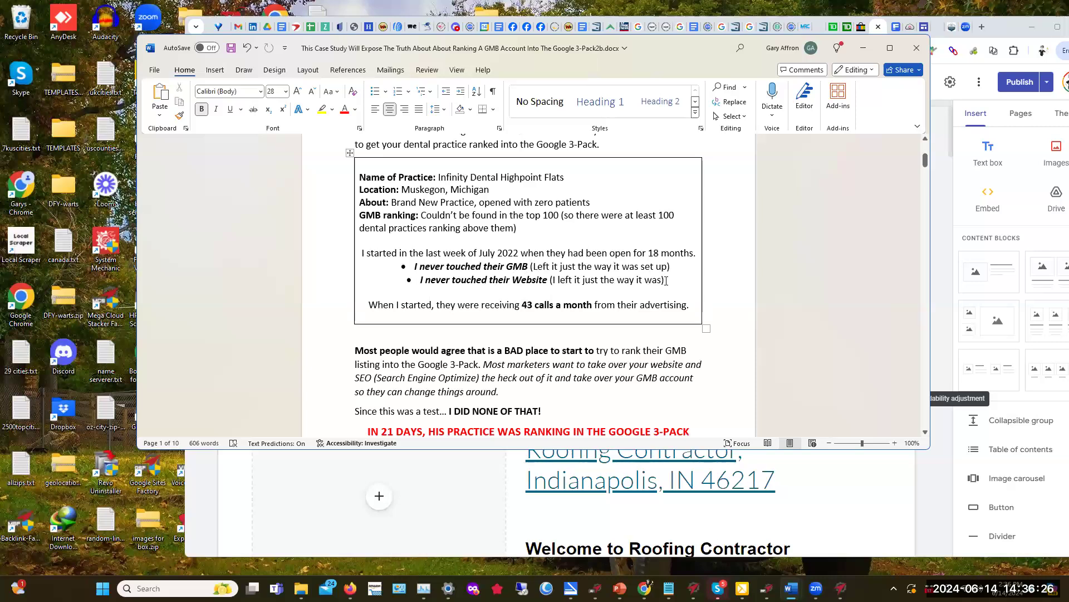
scroll(679, 287, "down", 1)
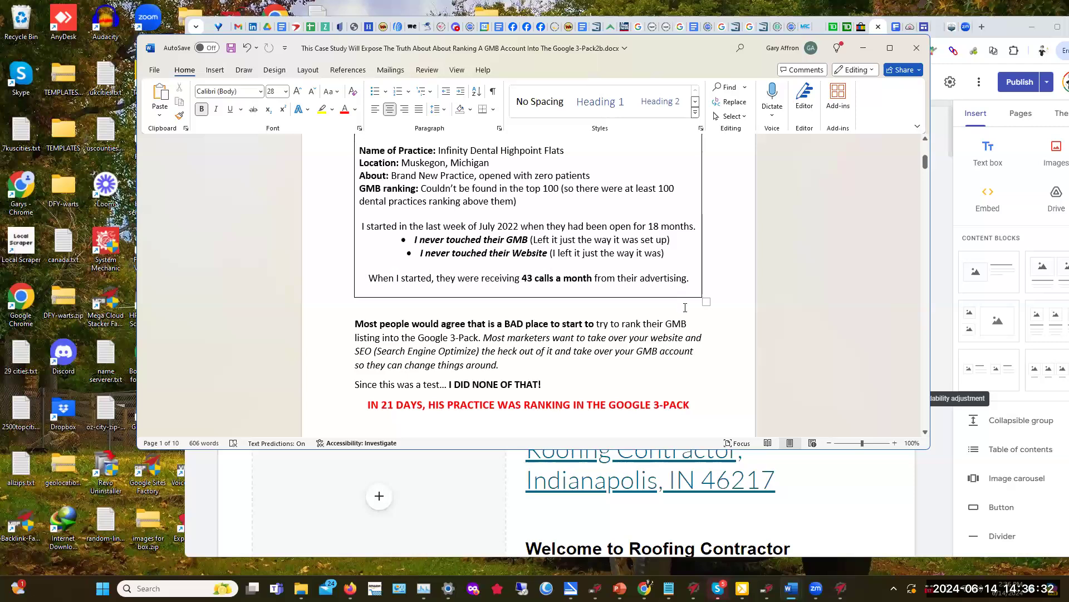
scroll(696, 359, "down", 3)
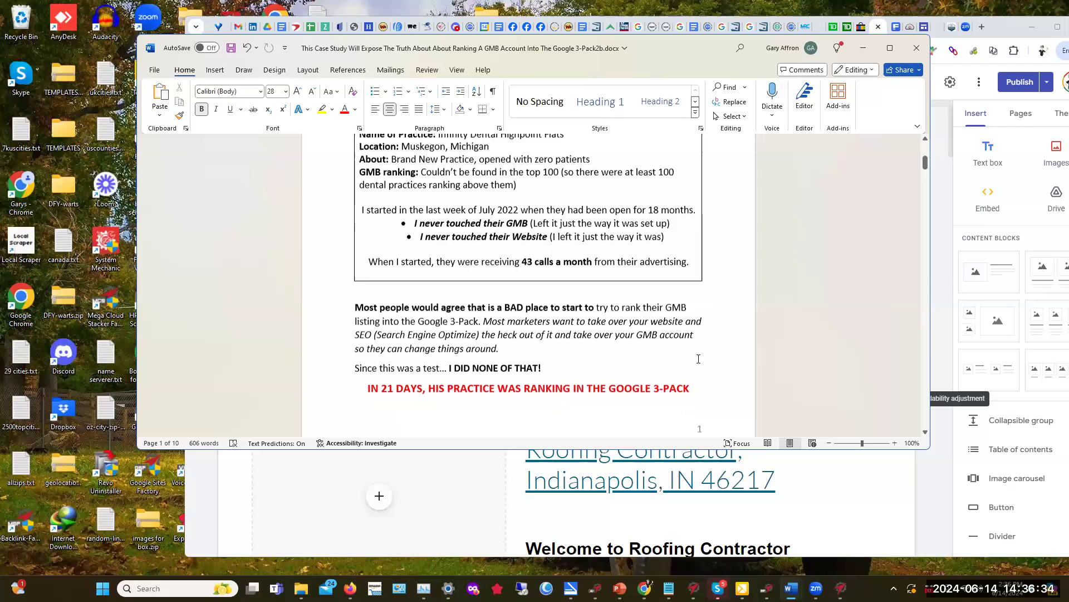
scroll(699, 356, "down", 3)
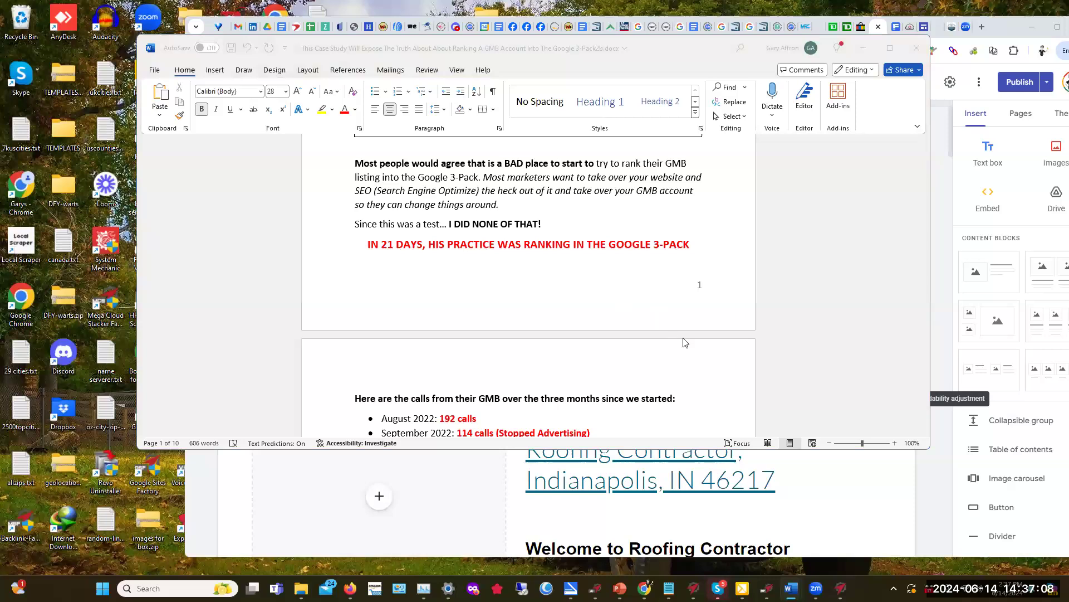
scroll(689, 333, "down", 2)
scroll(689, 333, "down", 4)
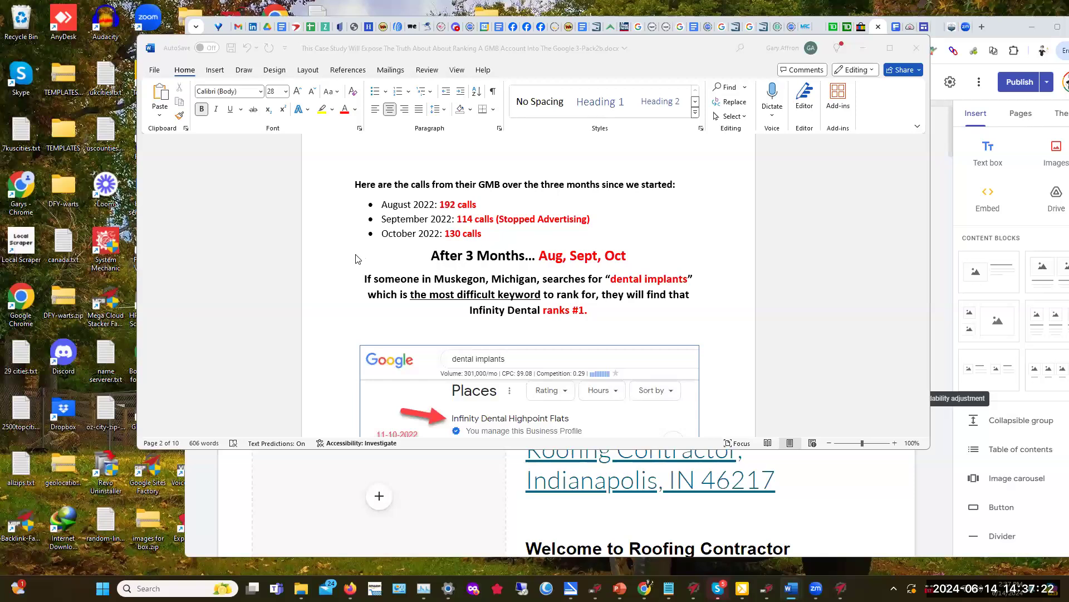
- Examine the "dental implants" and "dental implants near me" Google Places ranking screenshots on pages 2 and 3 of the case study
scroll(356, 258, "down", 5)
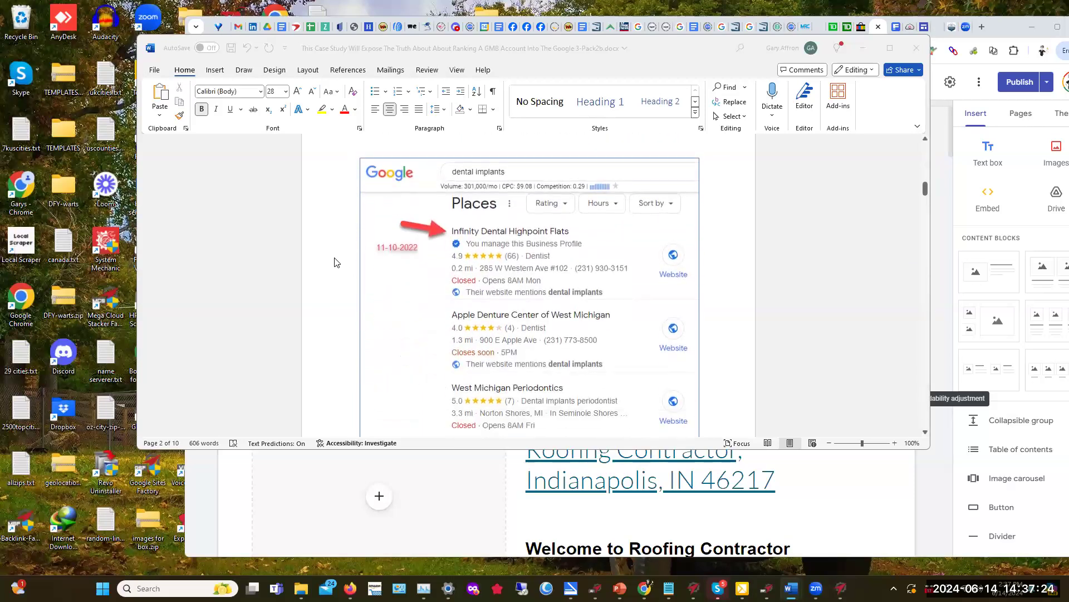
scroll(335, 265, "down", 7)
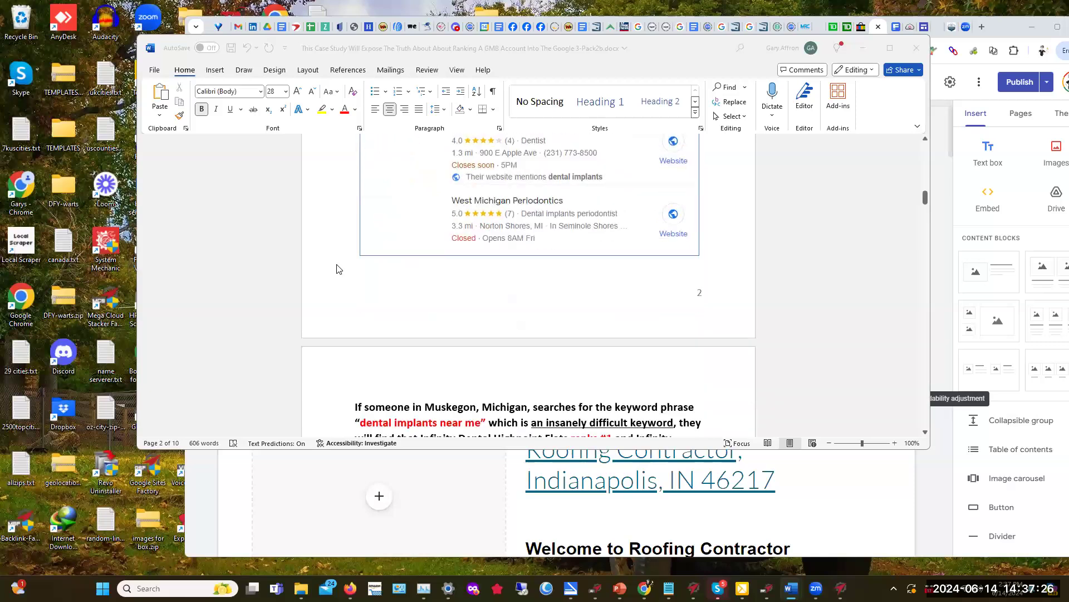
scroll(337, 269, "down", 3)
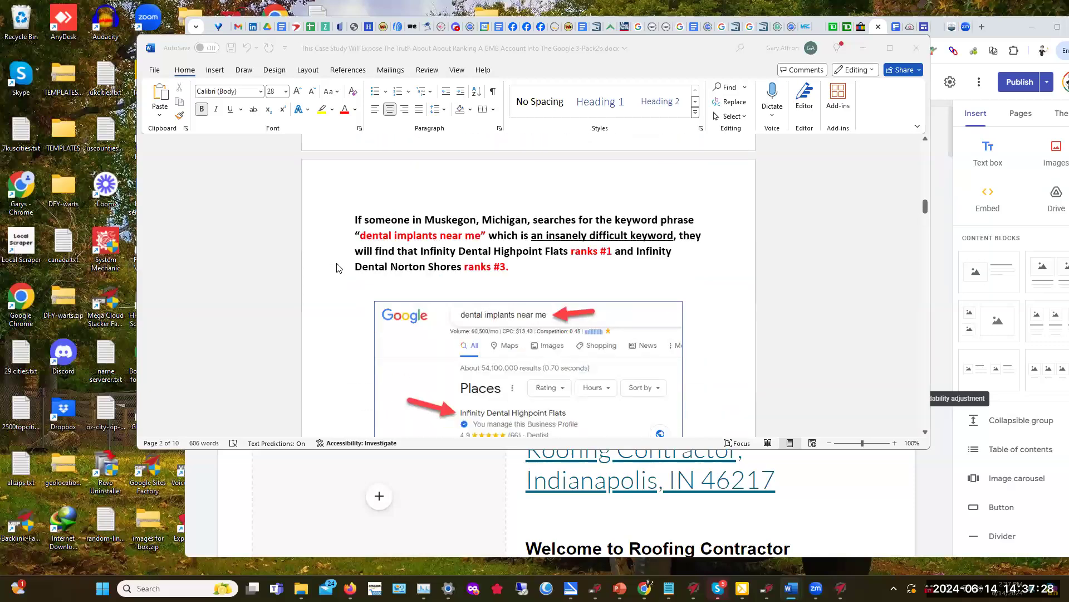
scroll(338, 270, "down", 3)
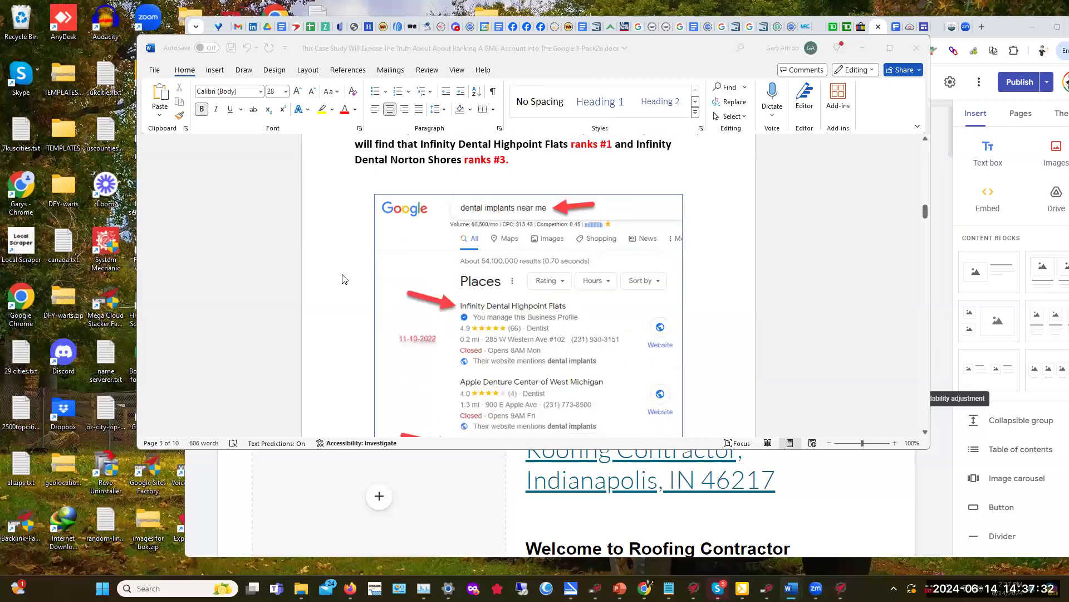
scroll(343, 279, "down", 4)
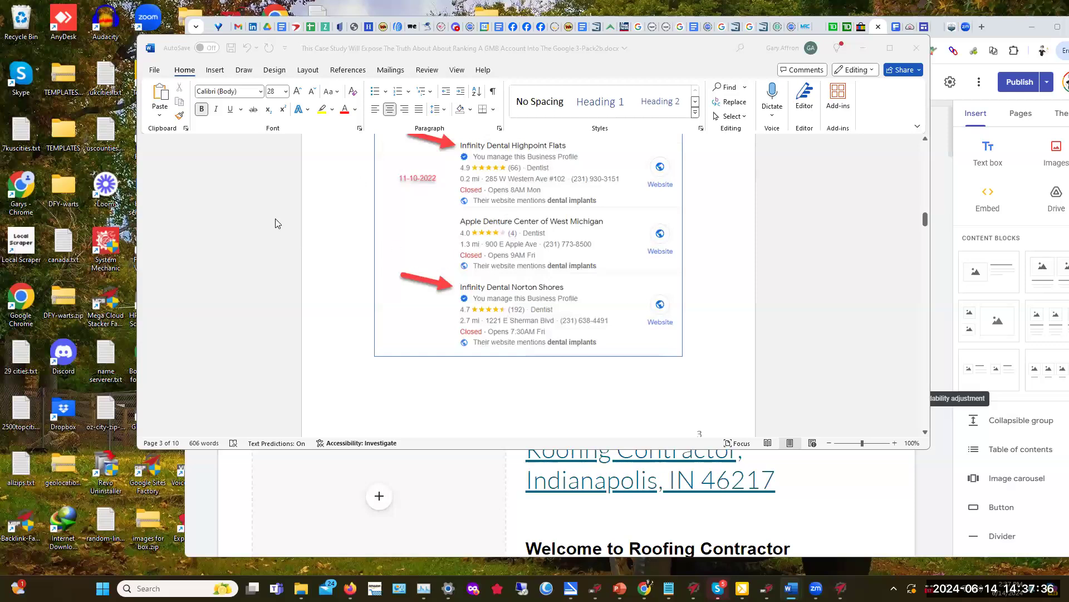
scroll(277, 223, "down", 11)
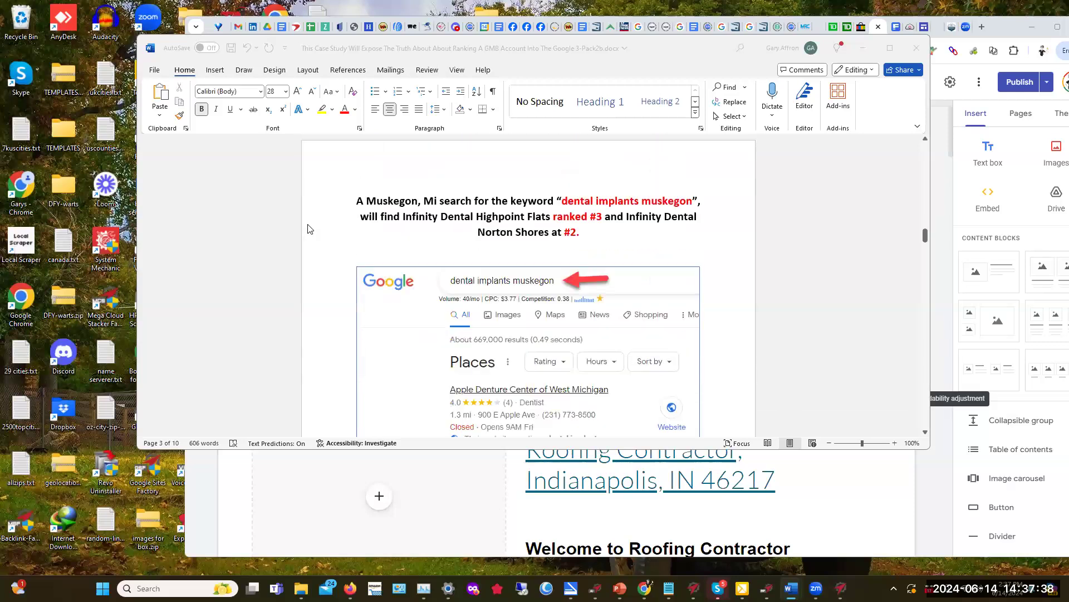
scroll(311, 228, "up", 6)
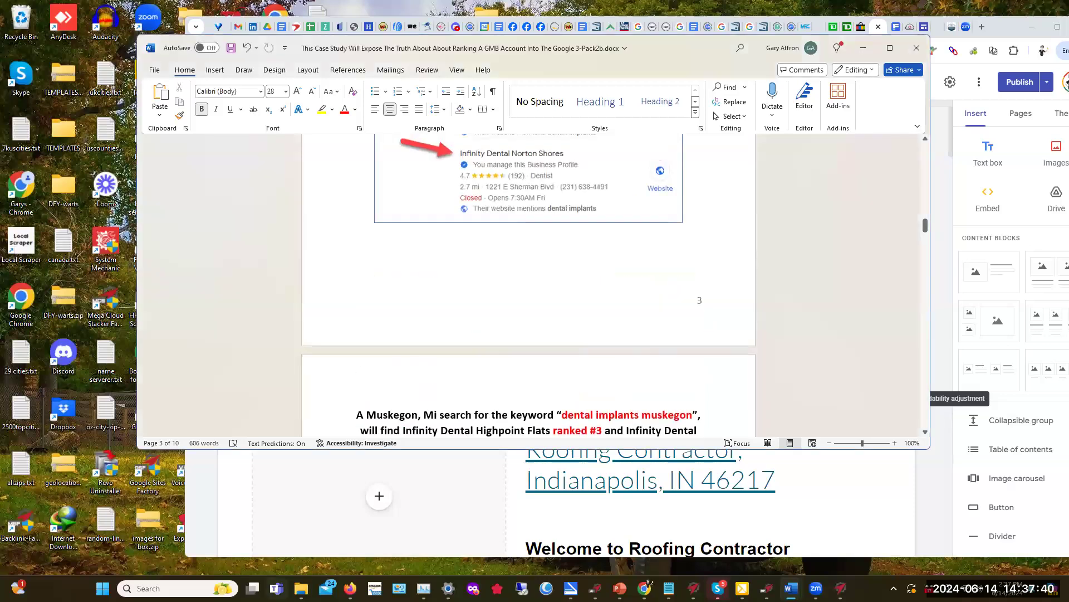
scroll(360, 346, "up", 5)
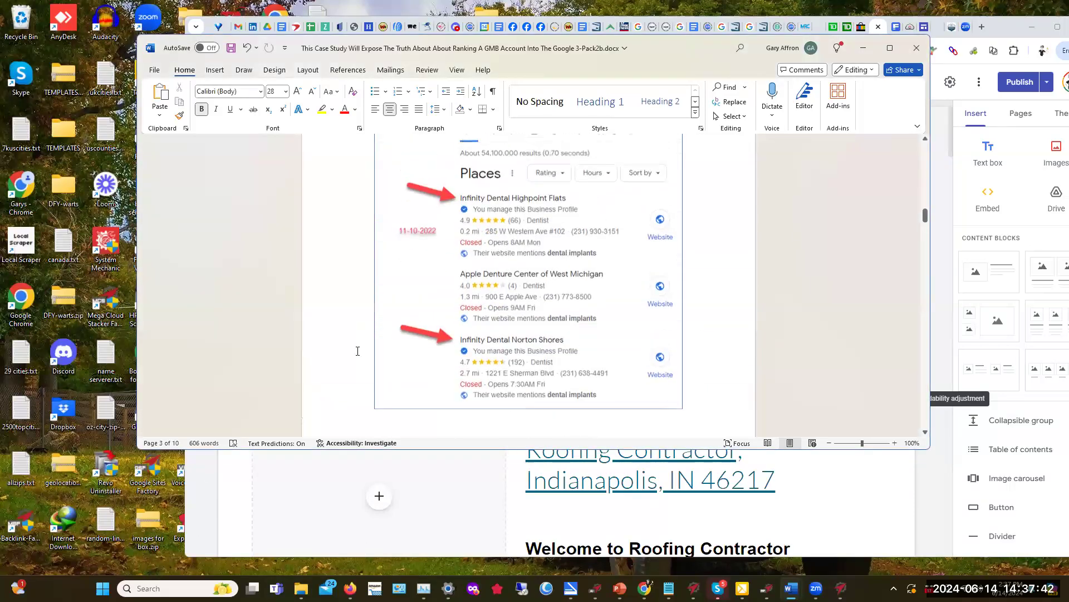
scroll(357, 351, "up", 1)
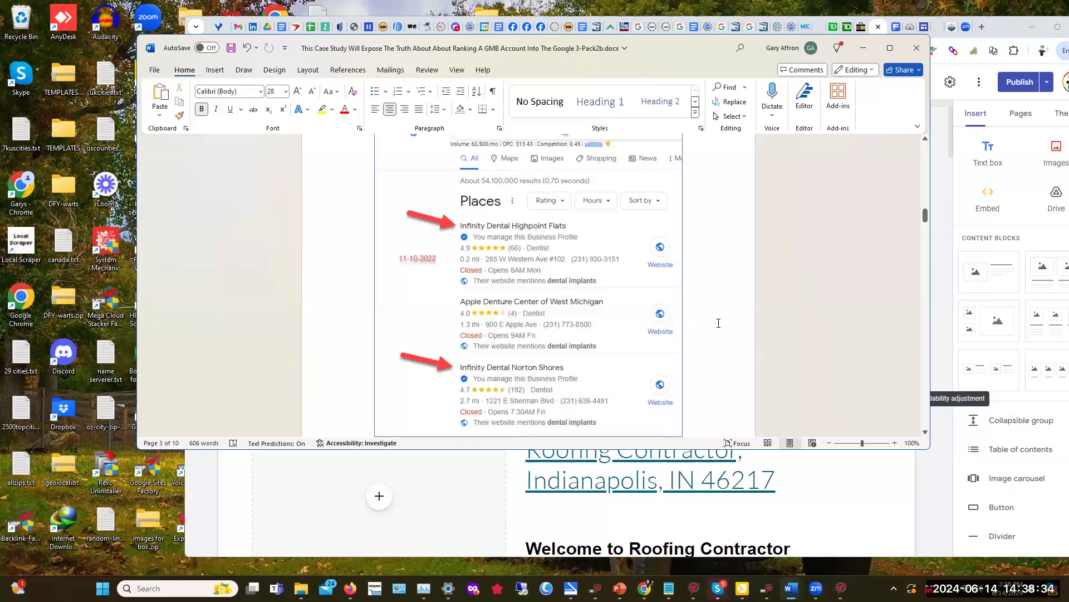
- Review the ranking screenshots from "dental implants muskegon" on page 4 through "best dentist near me" on page 7
scroll(722, 324, "down", 5)
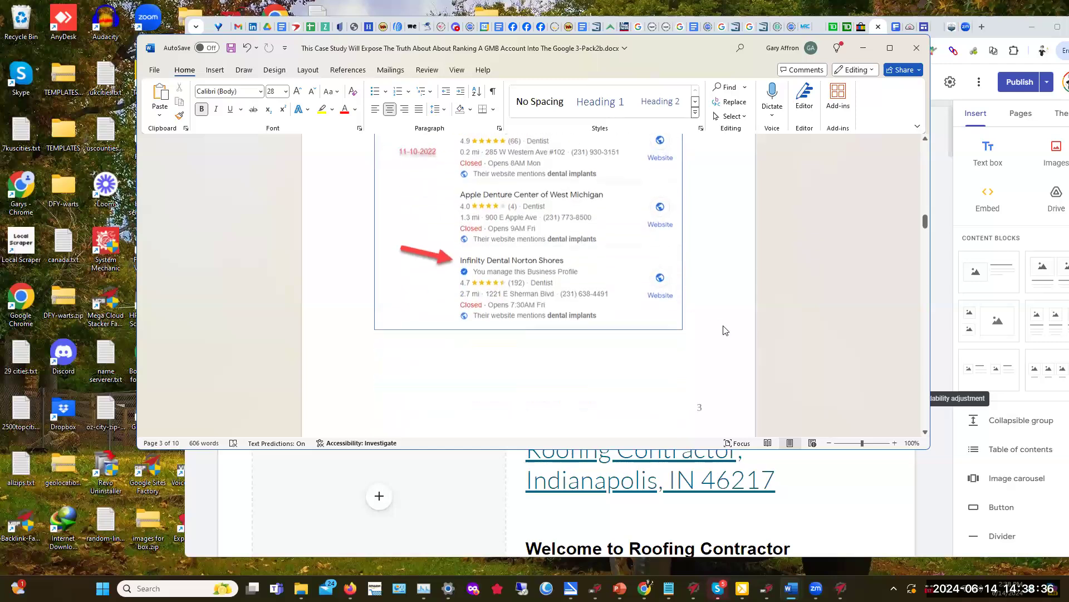
scroll(727, 326, "down", 5)
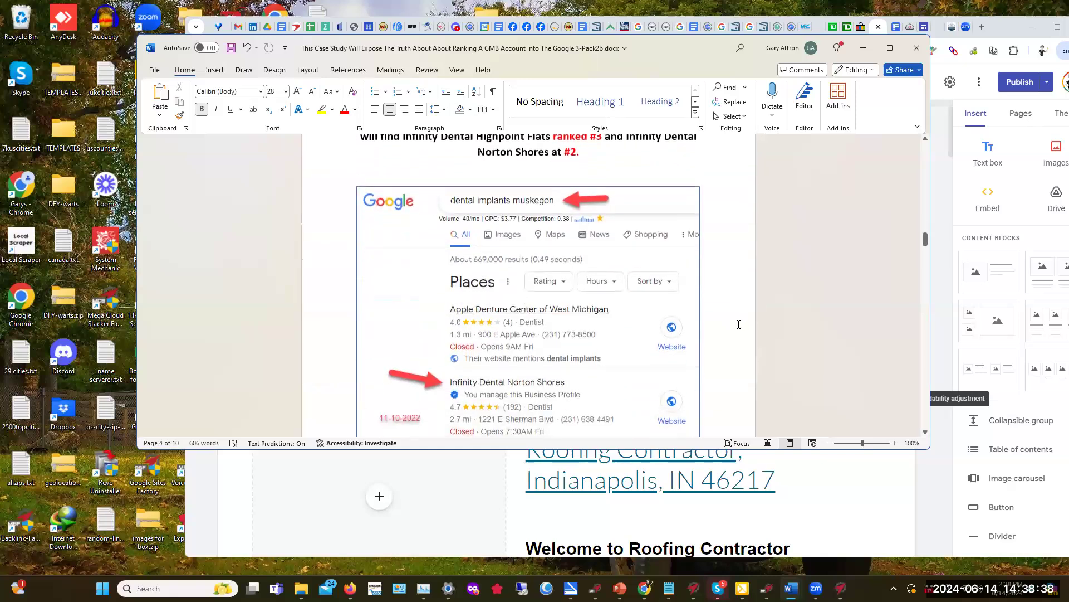
scroll(741, 324, "down", 3)
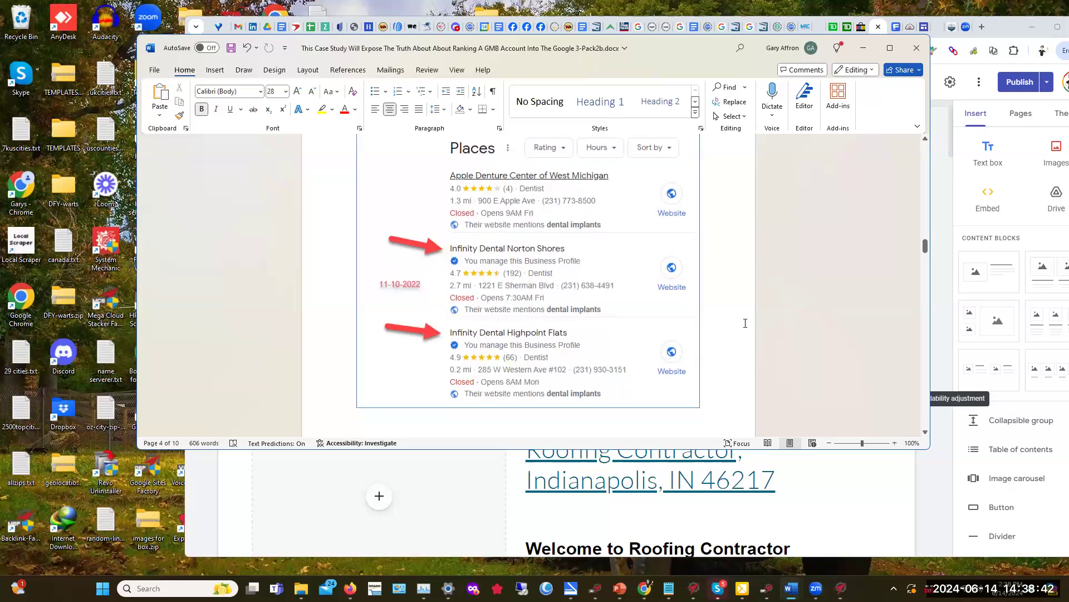
scroll(745, 323, "down", 6)
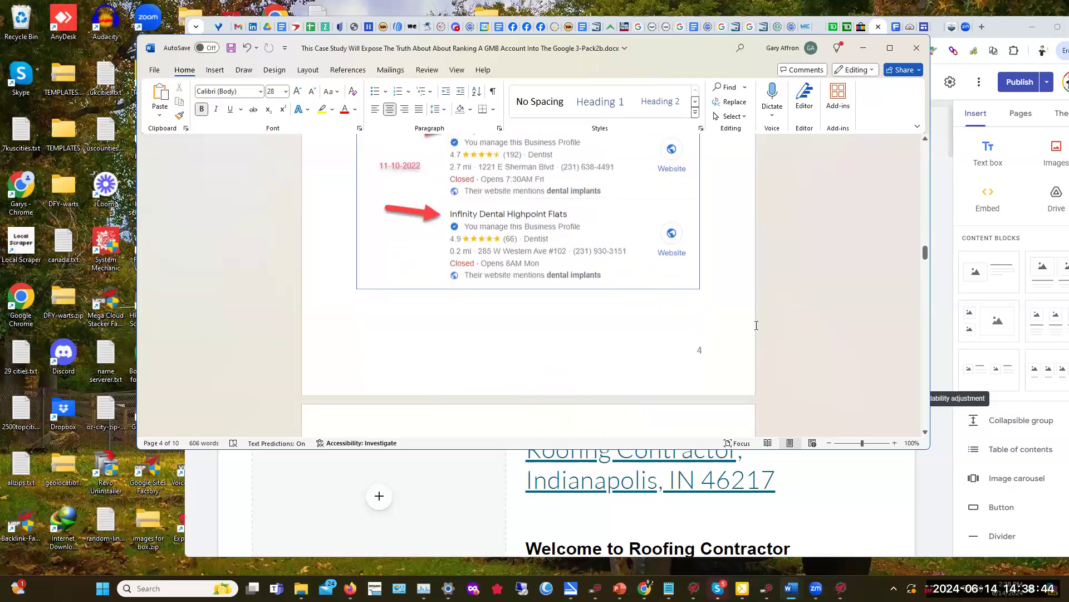
scroll(758, 321, "down", 3)
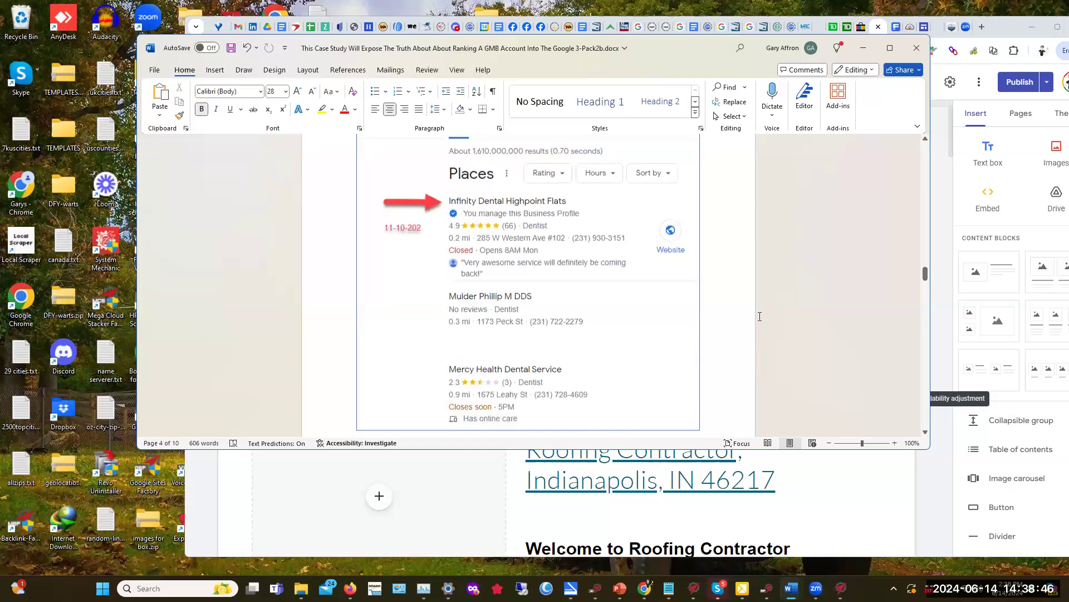
scroll(767, 277, "down", 10)
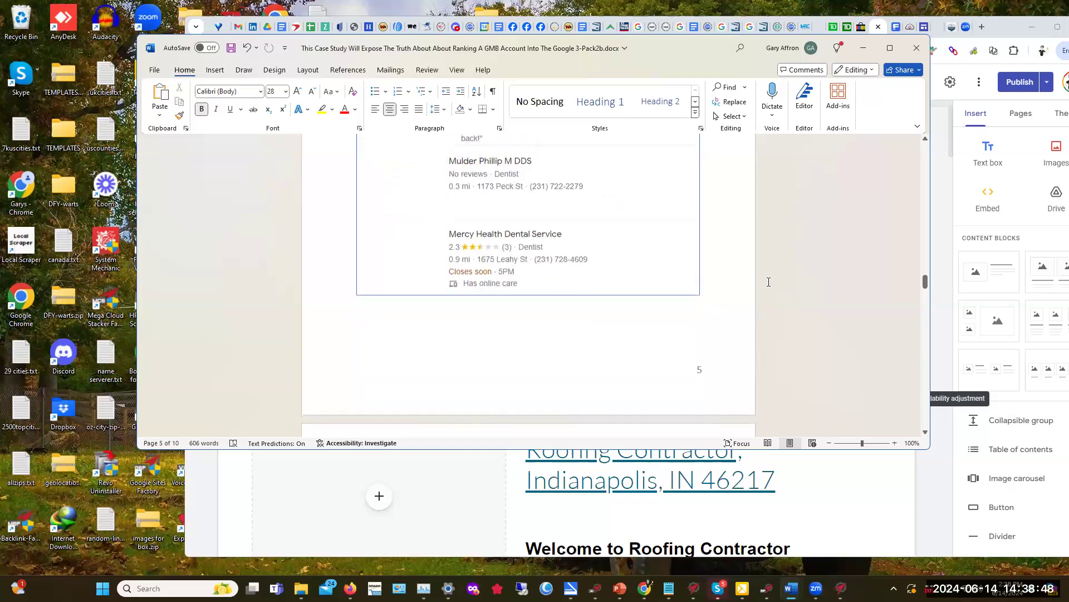
scroll(768, 292, "down", 8)
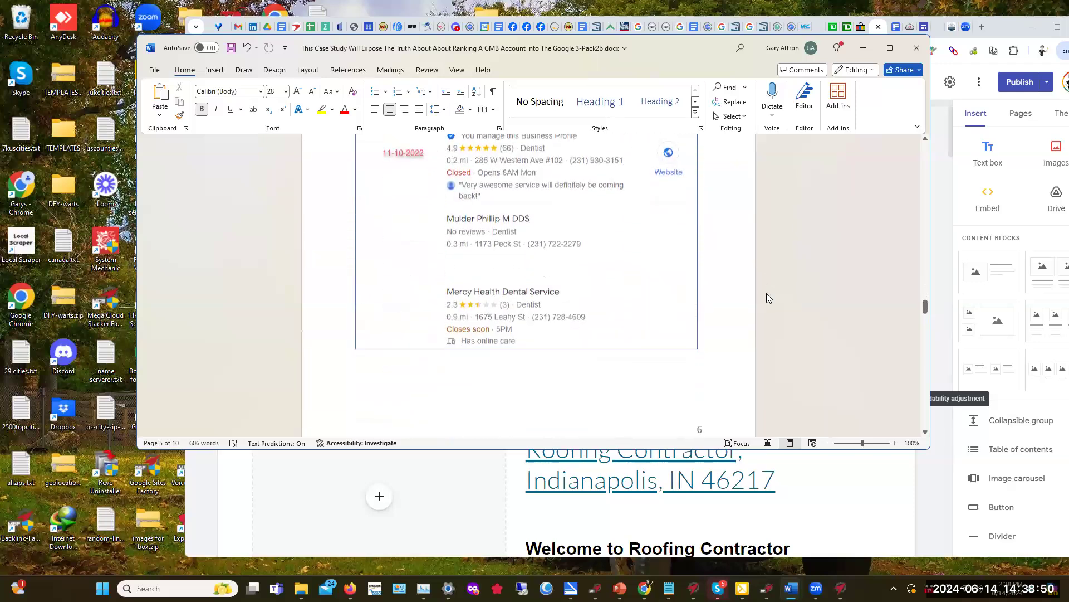
scroll(768, 293, "down", 5)
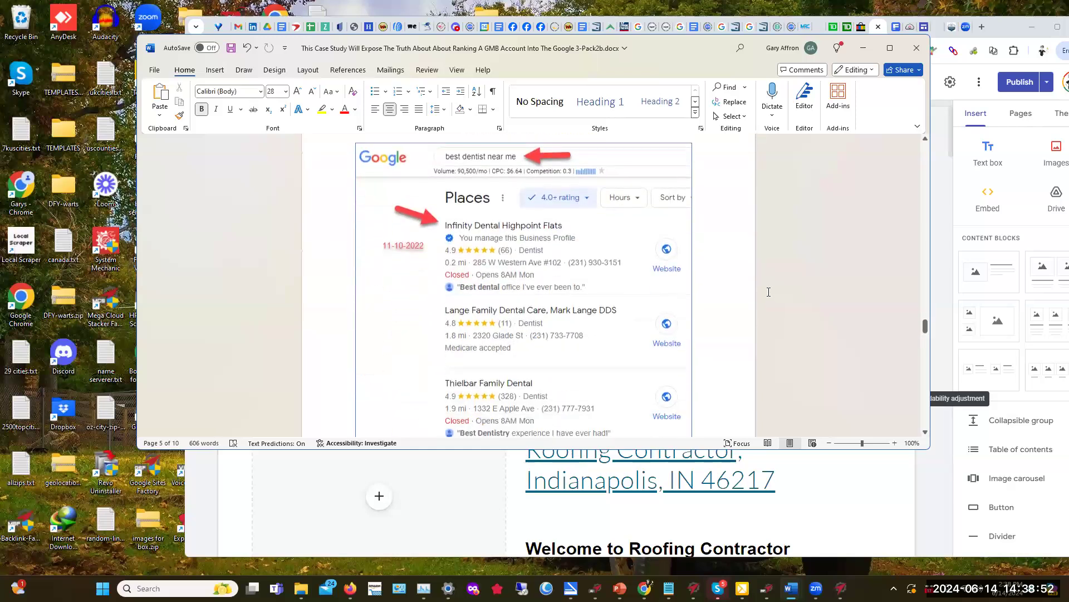
- Highlight the page 7 heading about Infinity Dental Highpoint Flats ranking in the 3-Pack for 29 keywords, and clear the selection
scroll(769, 291, "down", 1)
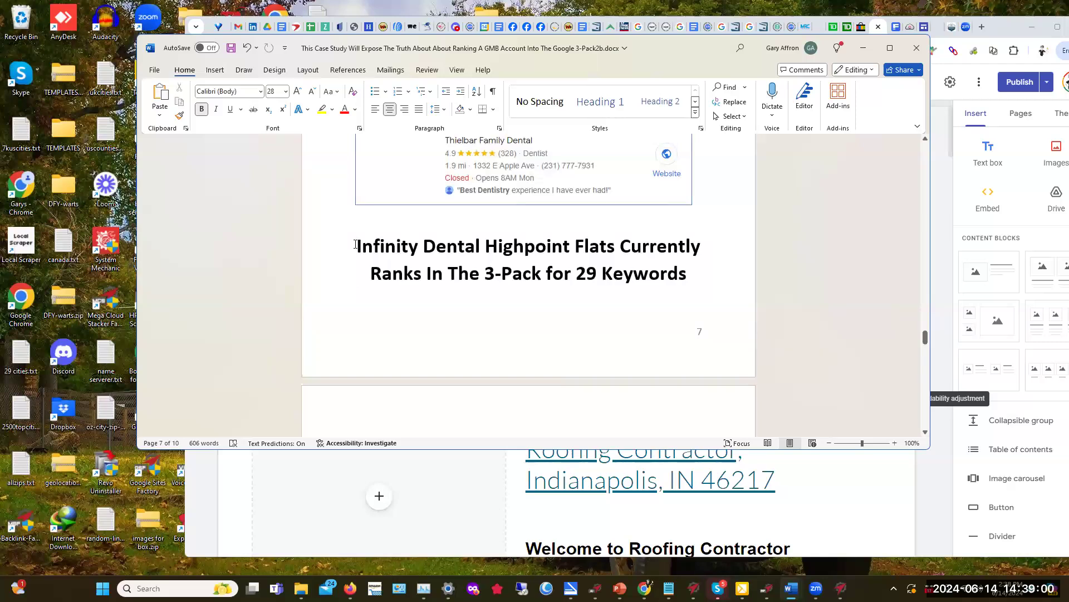
left_click_drag(356, 245, 686, 274)
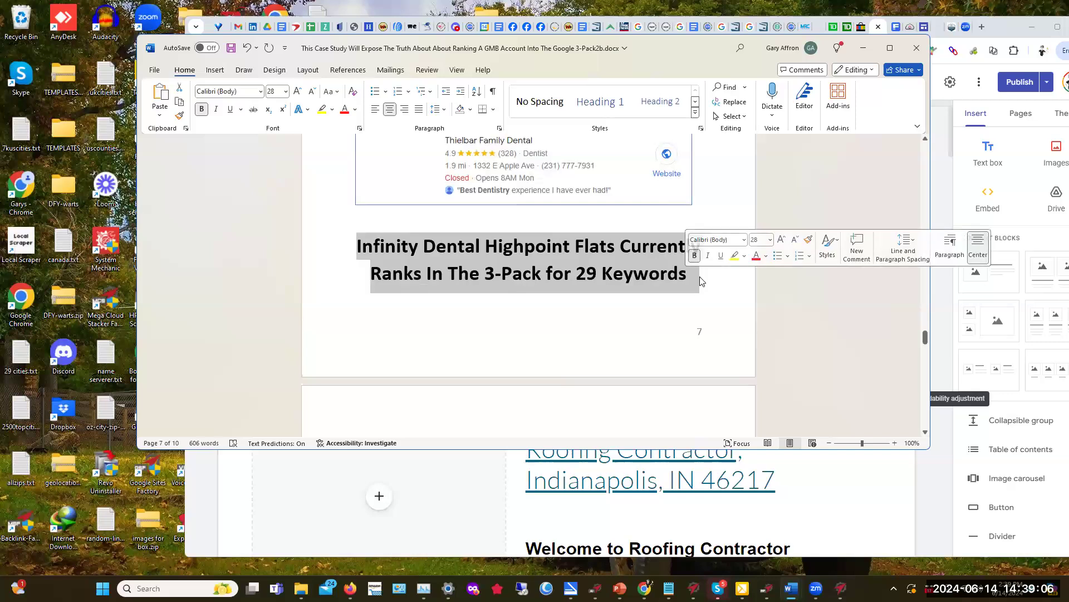
left_click(710, 282)
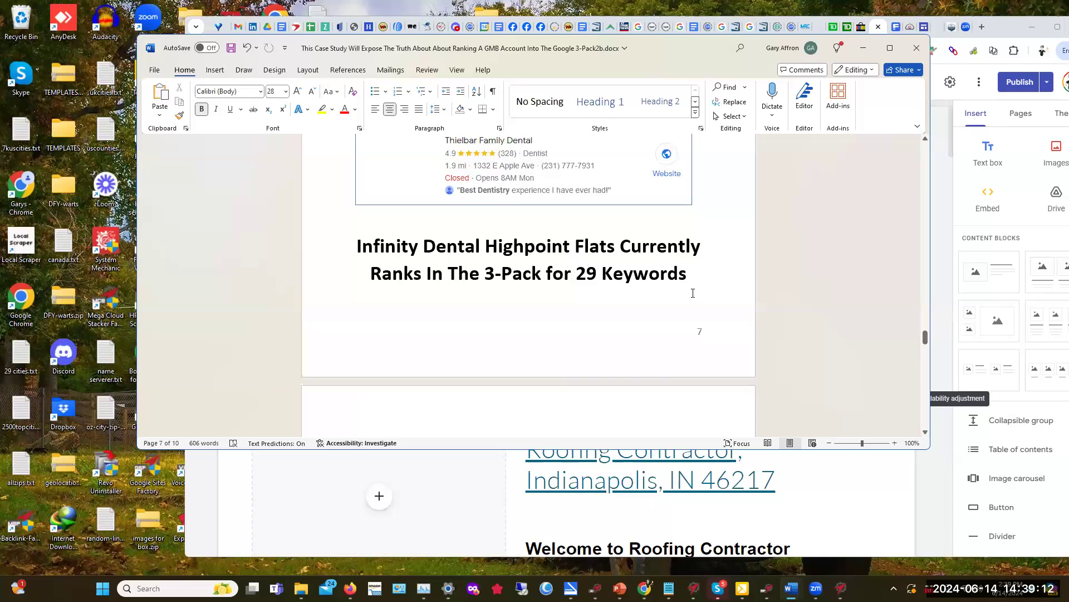
- Read from the "dental clinic" ranking through "My Formula For Success" to the closing contact details on the last page
scroll(693, 293, "down", 6)
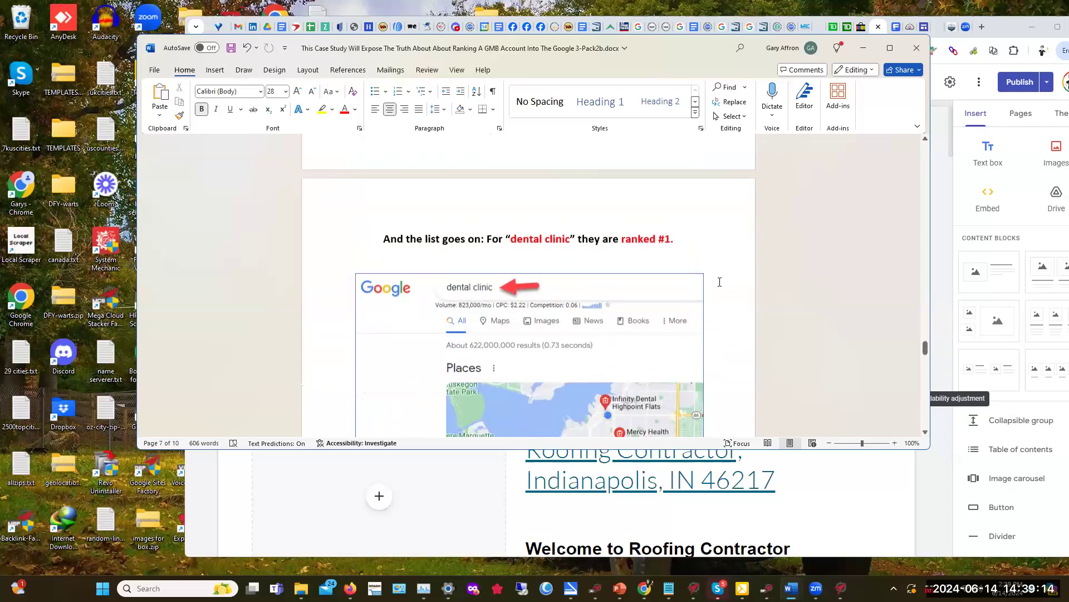
scroll(721, 284, "down", 8)
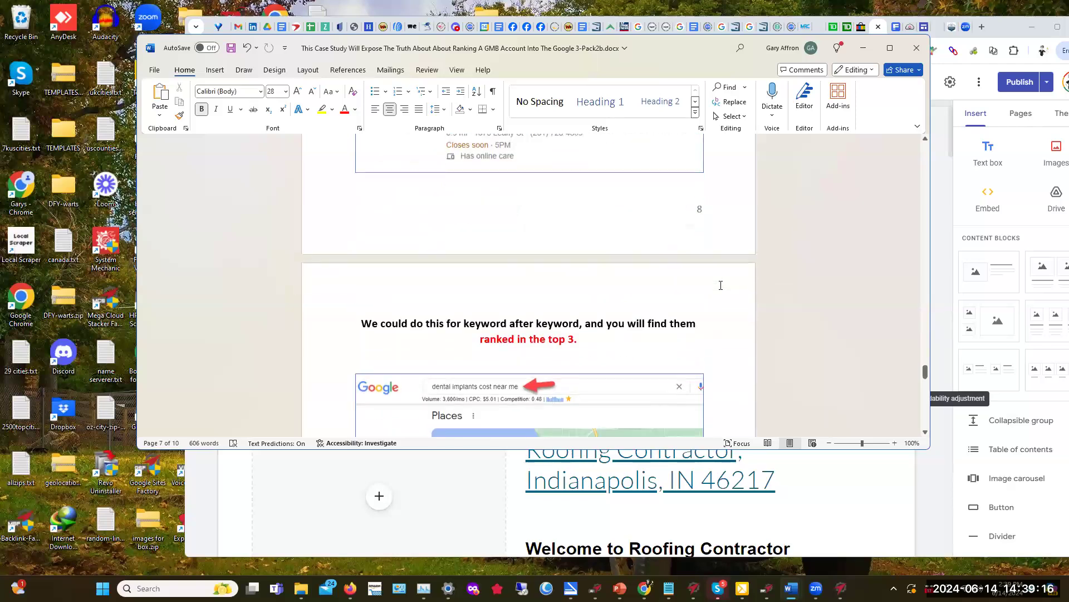
scroll(720, 283, "down", 5)
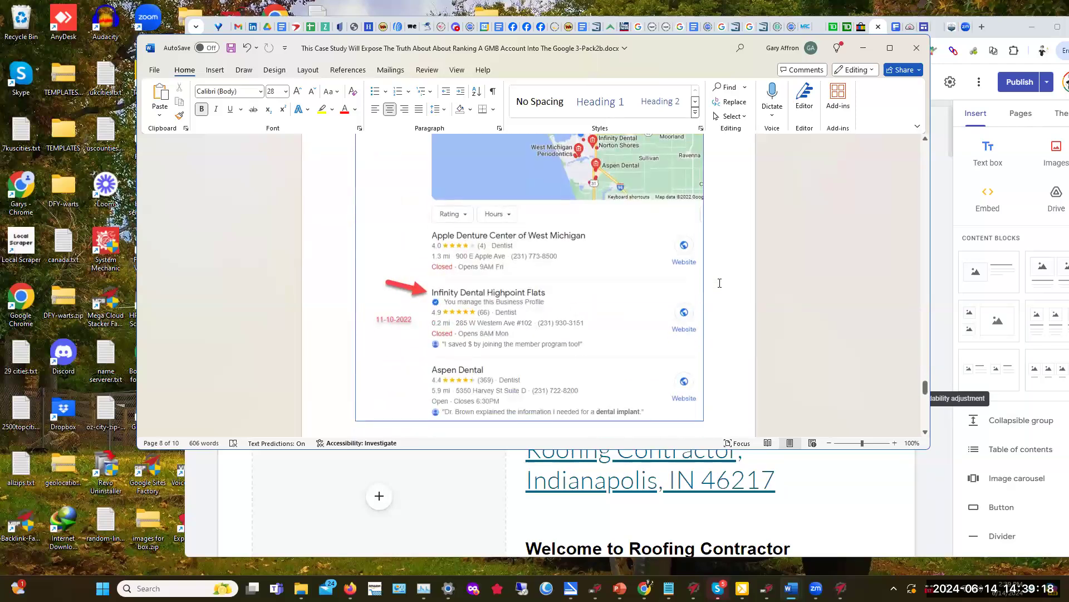
scroll(720, 283, "down", 1)
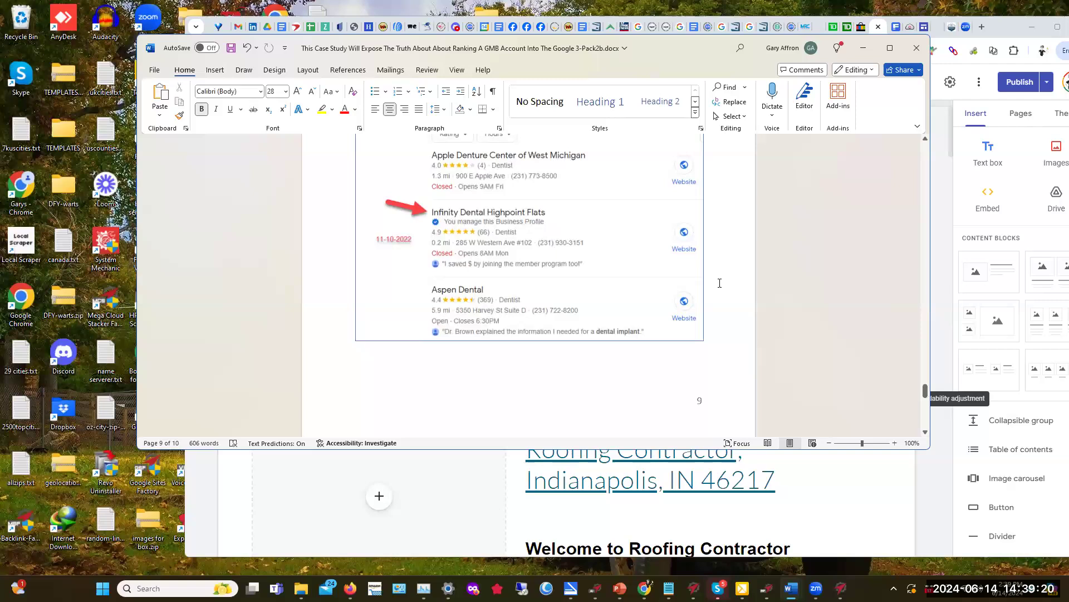
scroll(720, 285, "down", 1)
scroll(719, 285, "down", 6)
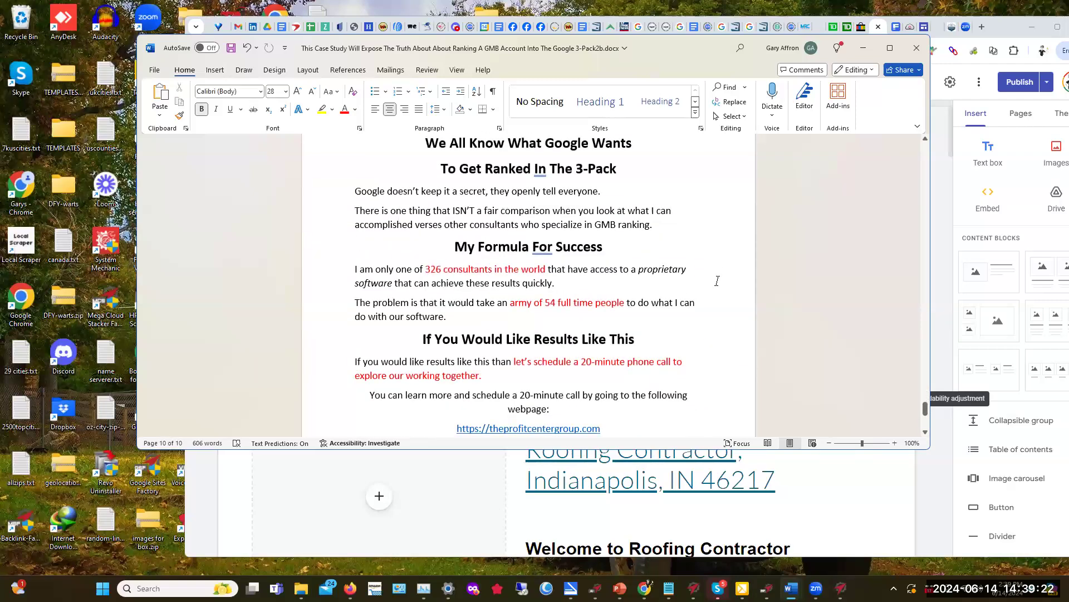
scroll(715, 272, "down", 2)
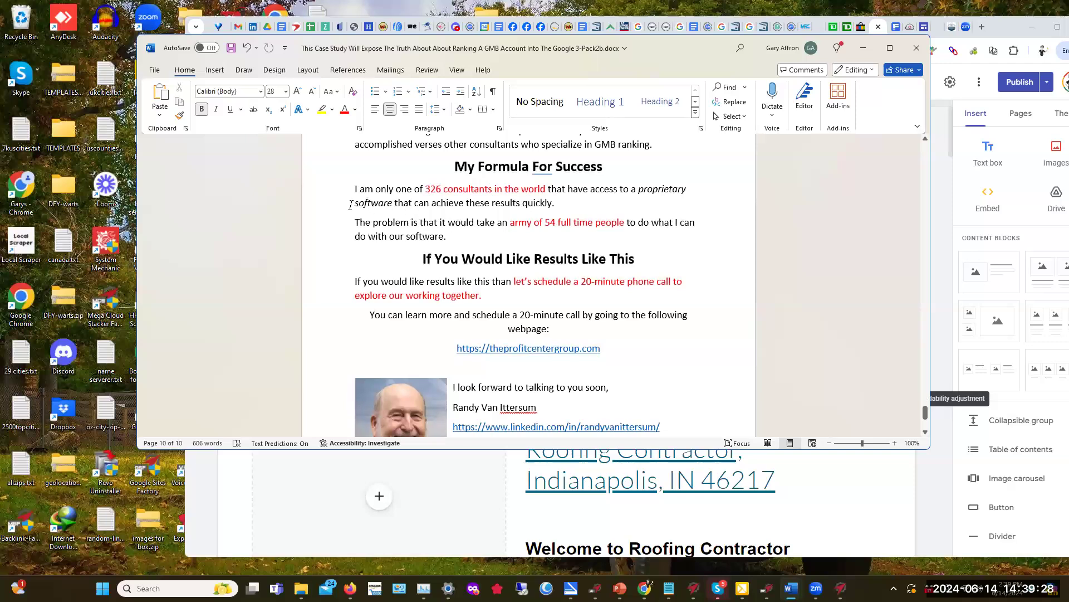
scroll(321, 204, "up", 1)
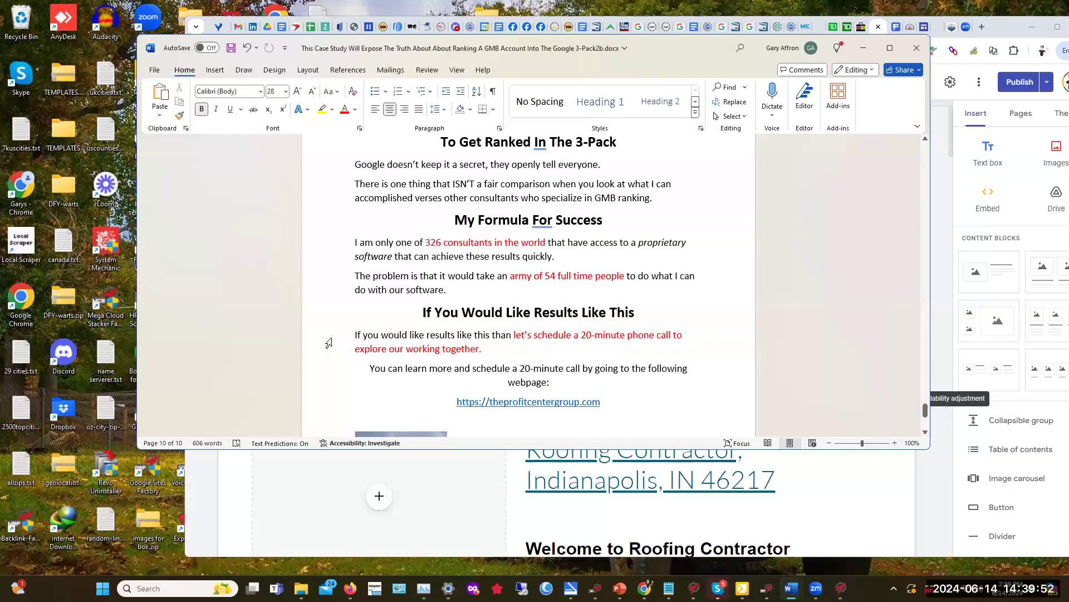
scroll(329, 337, "down", 2)
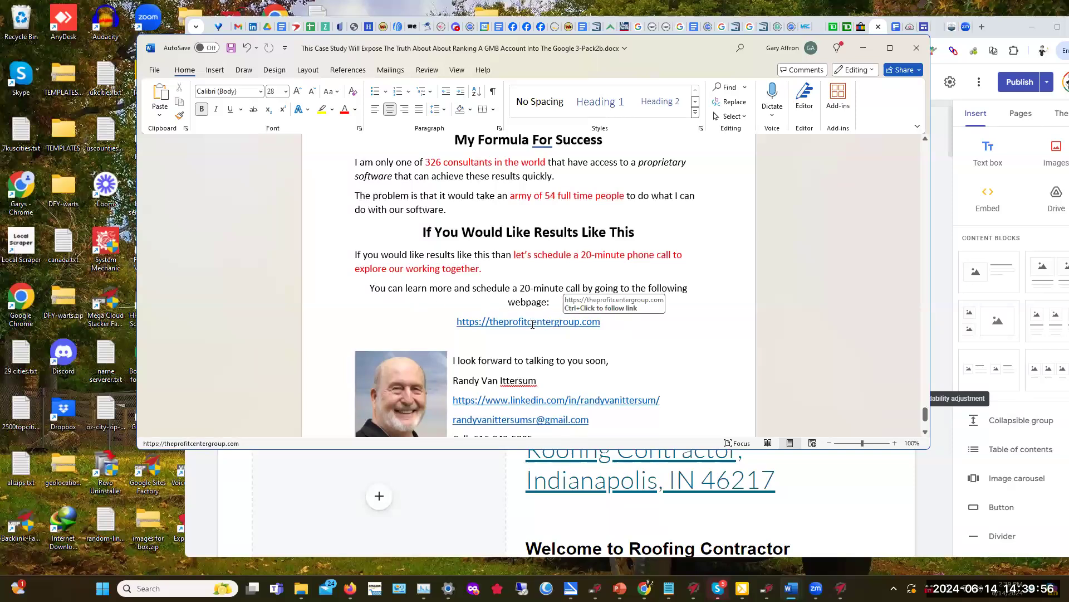
scroll(691, 362, "down", 3)
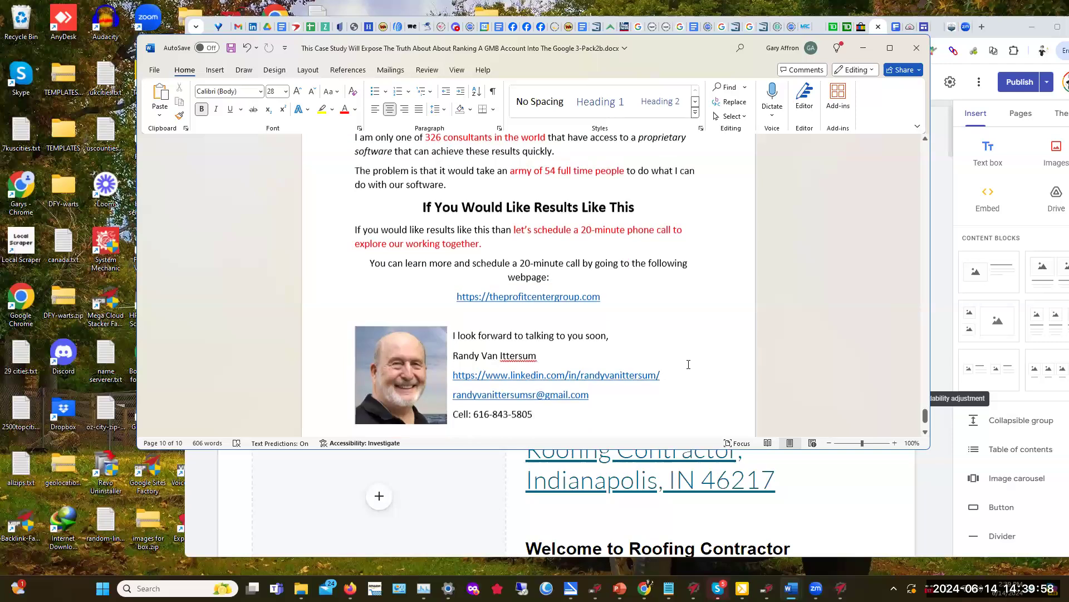
left_click_drag(537, 362, 592, 369)
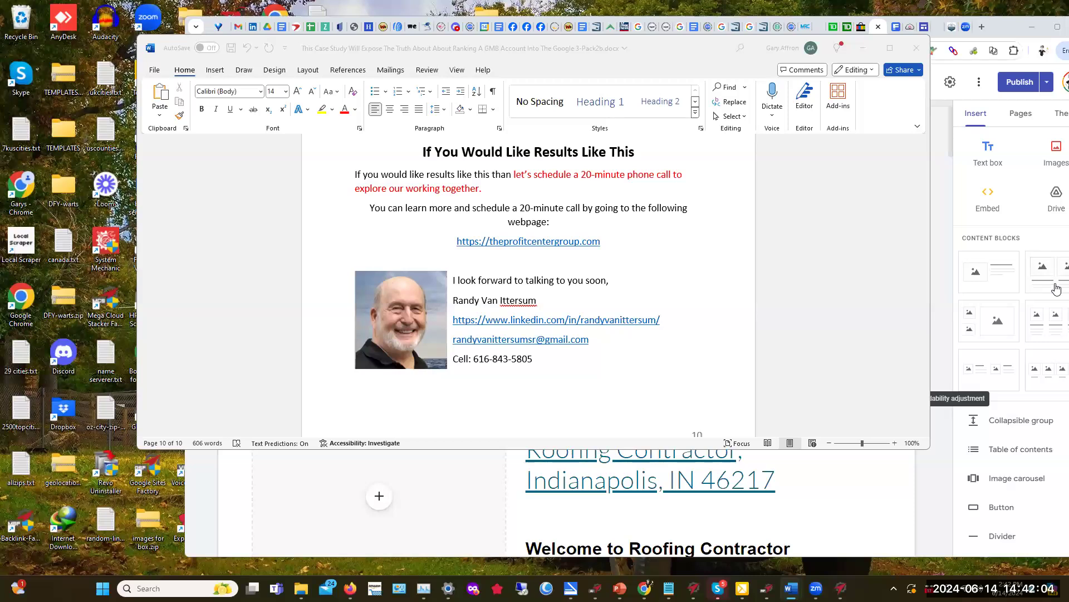
- Minimize Word and open the 3-Pack case study from the recent documents in Google Docs
left_click(863, 51)
left_click(863, 51)
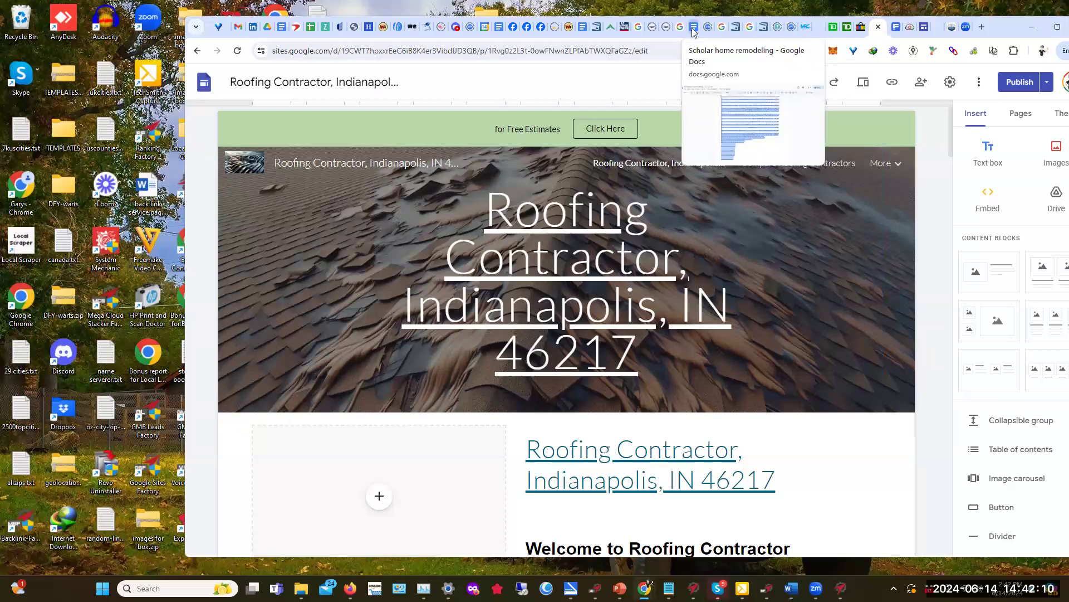
left_click(583, 27)
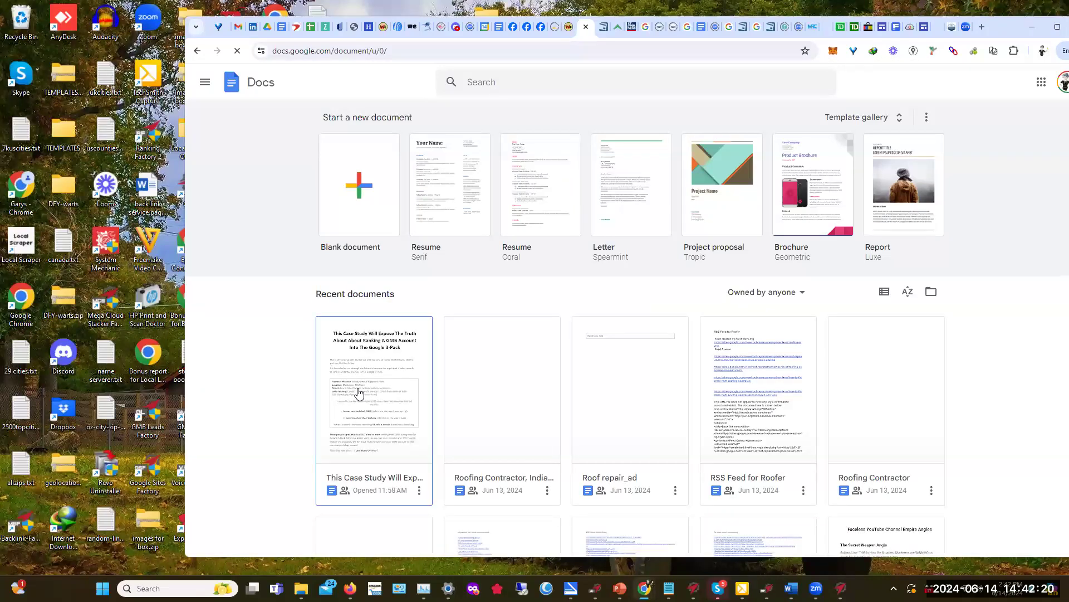
left_click(360, 391)
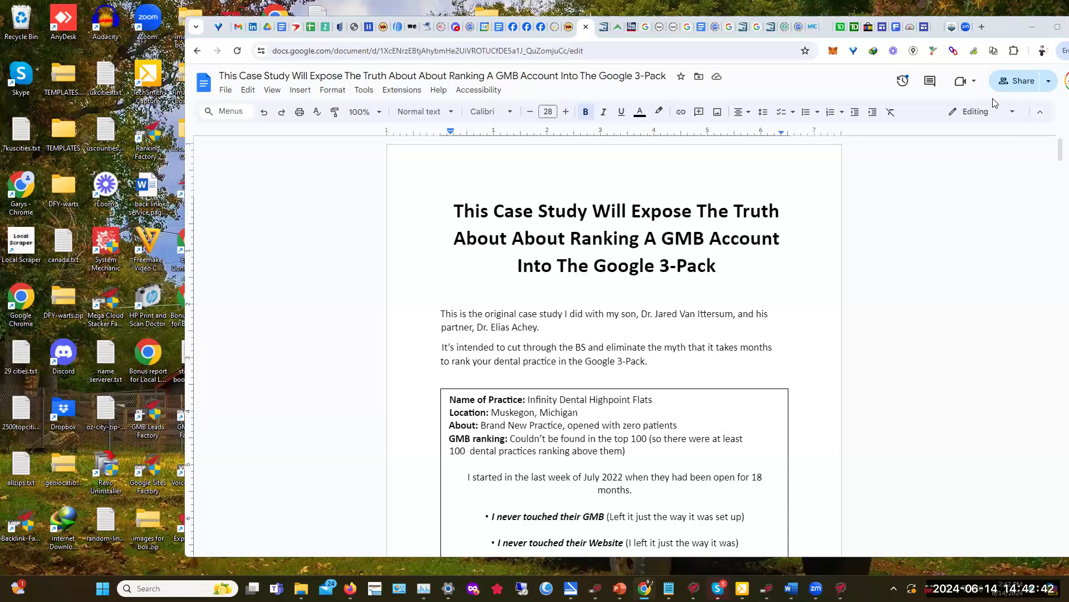
- Set the case study document's general access to Anyone with the link and copy its sharing link
left_click(1017, 82)
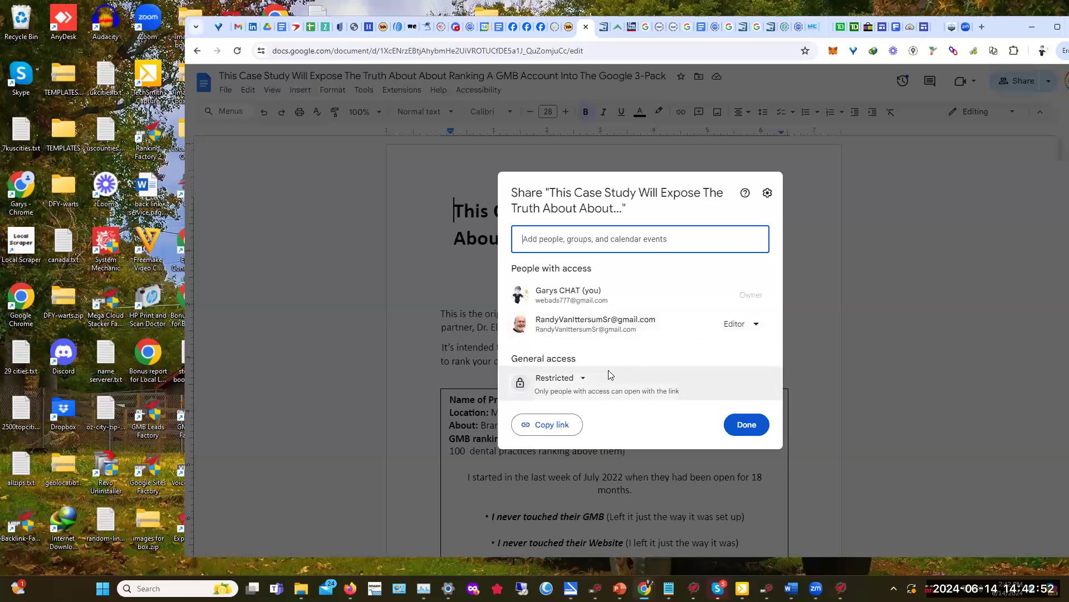
left_click(585, 381)
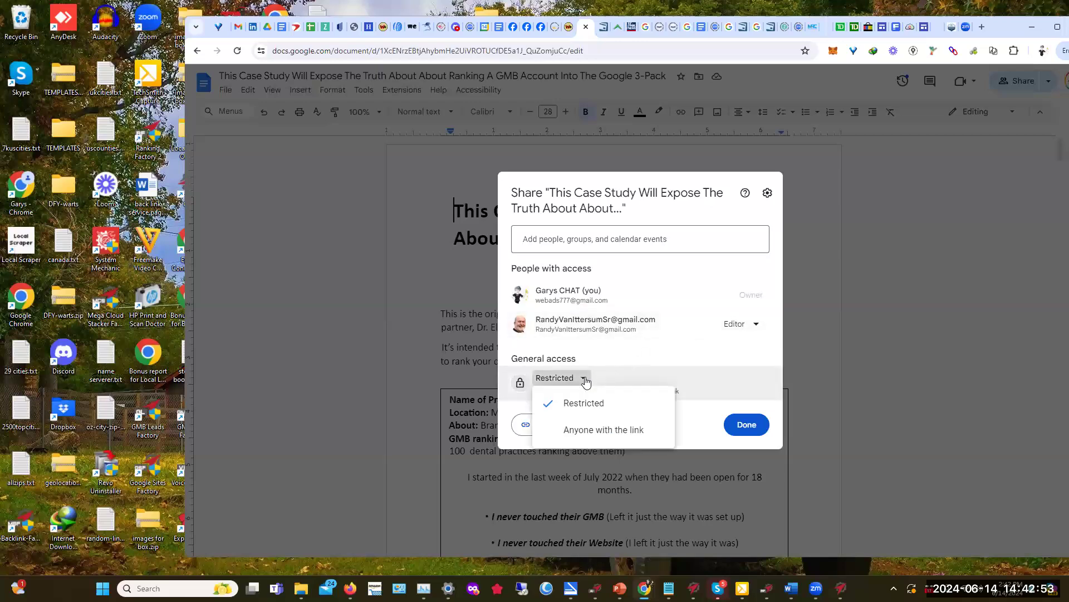
left_click(611, 433)
left_click(556, 426)
left_click(747, 424)
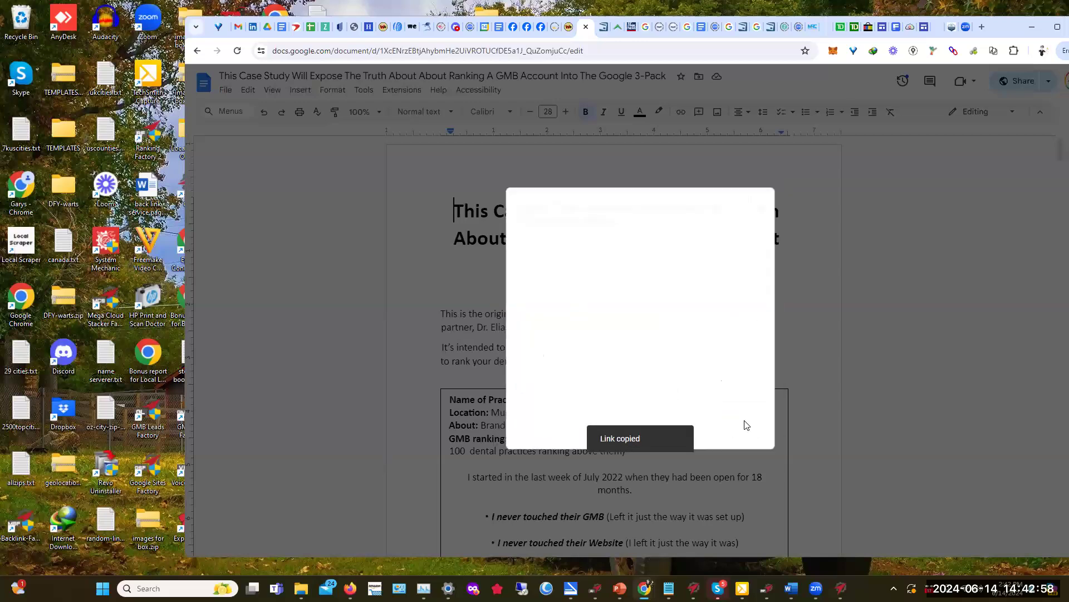
- Switch to Facebook and compose a post reading "not in the 3-Pack?" with the copied document link on a new line
left_click(513, 28)
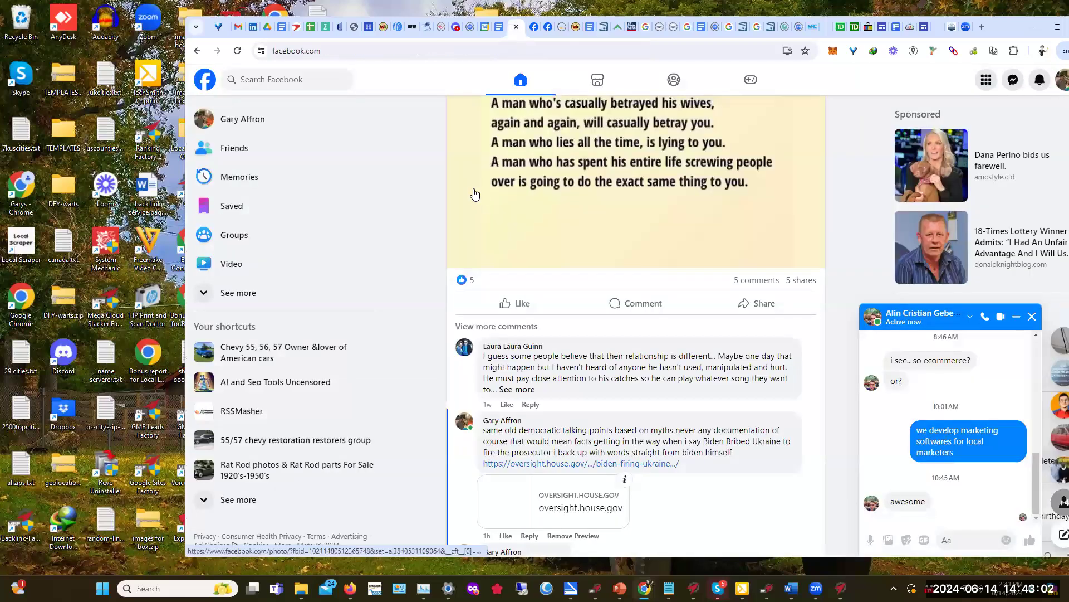
scroll(562, 186, "up", 15)
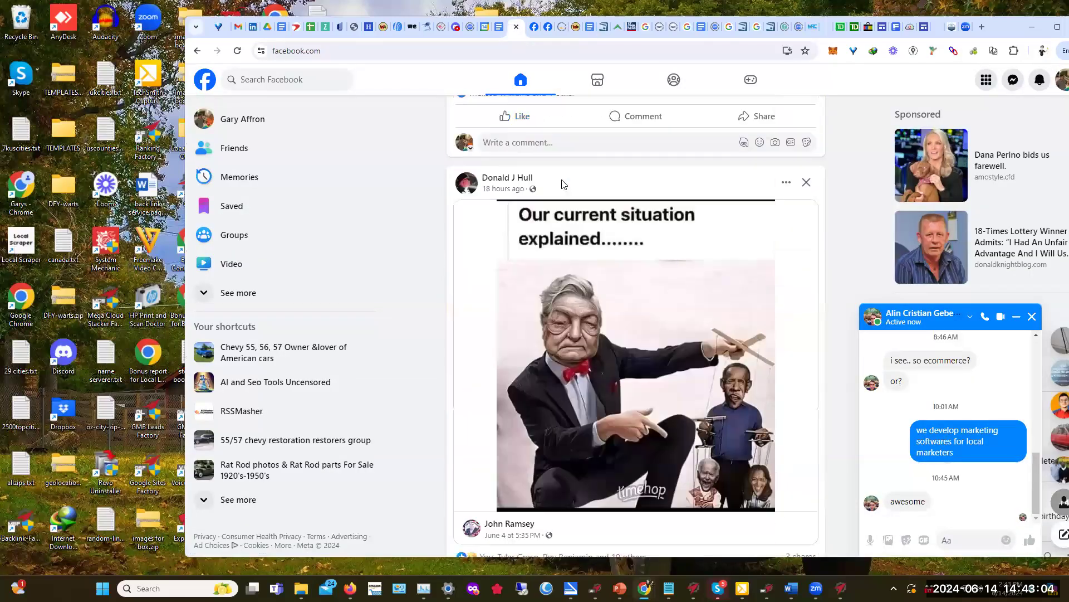
scroll(563, 185, "up", 10)
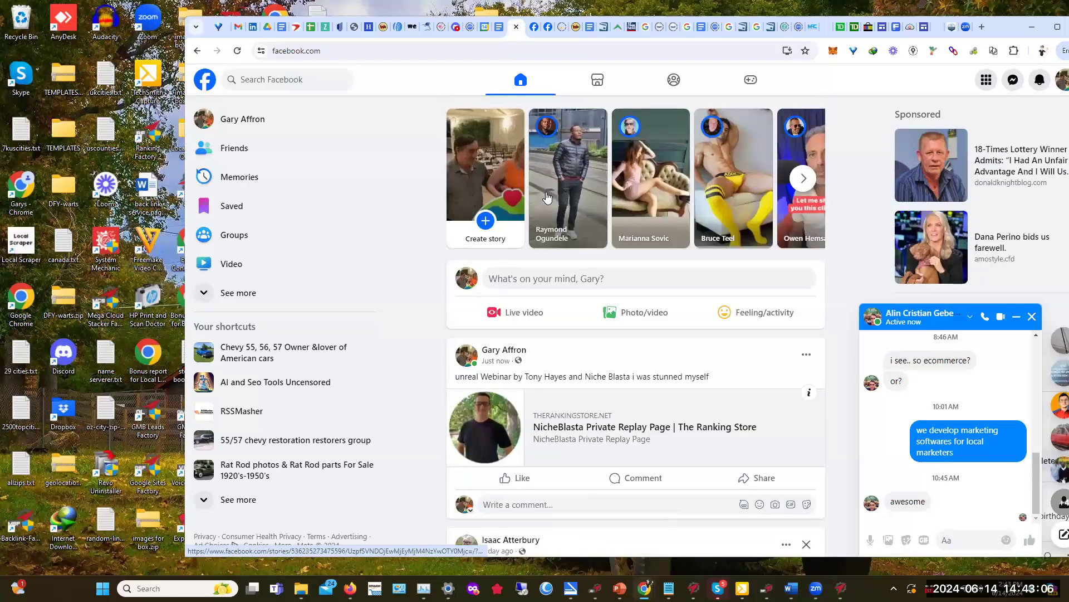
left_click(511, 281)
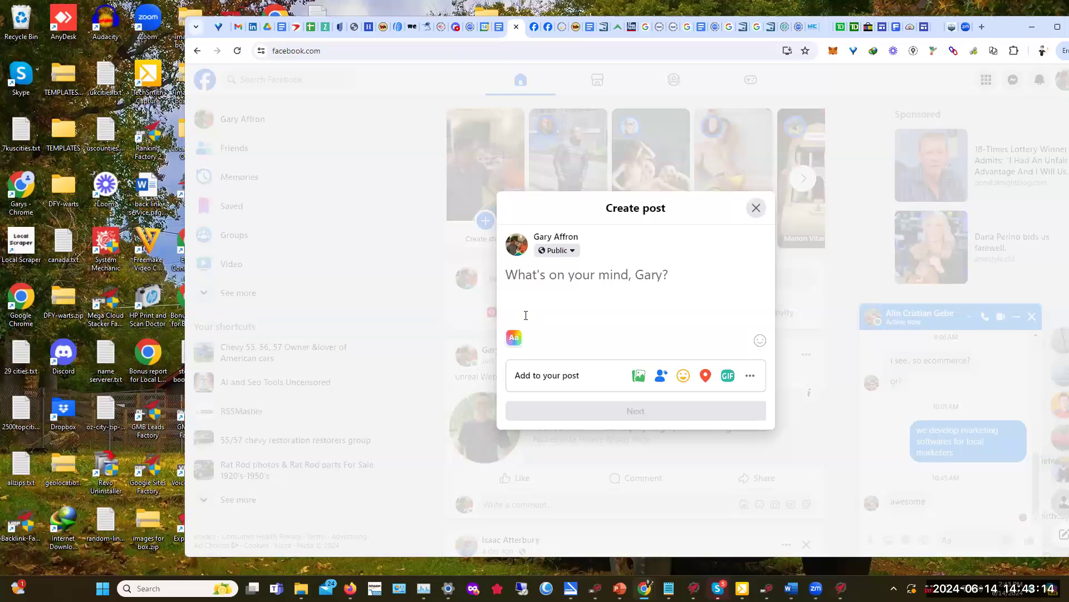
type("not in ")
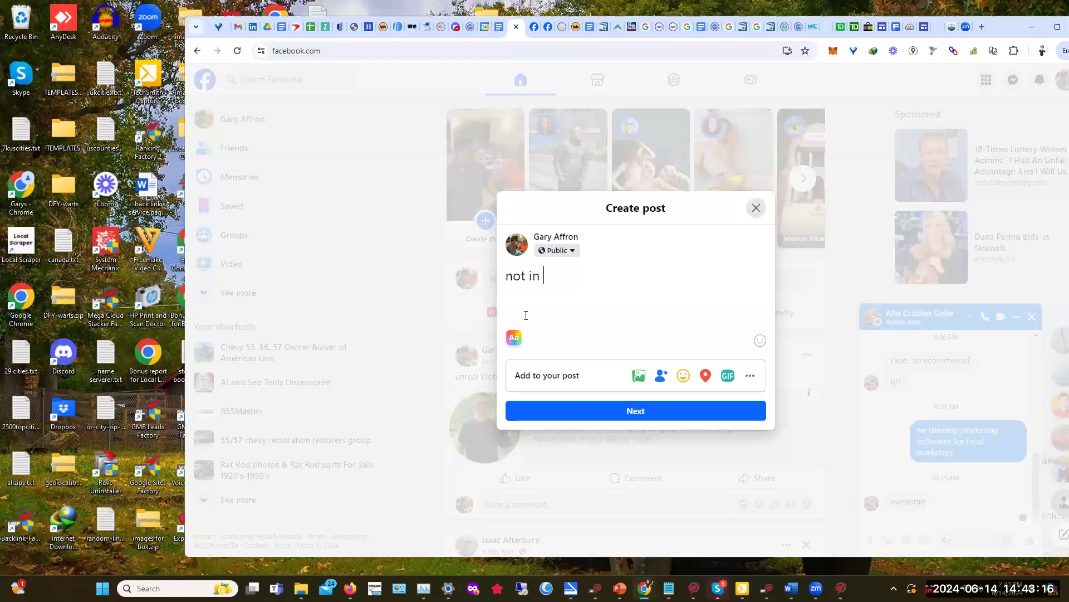
type("the 3-Pacvk?")
key("Left")
key("Left")
key("BackSpace")
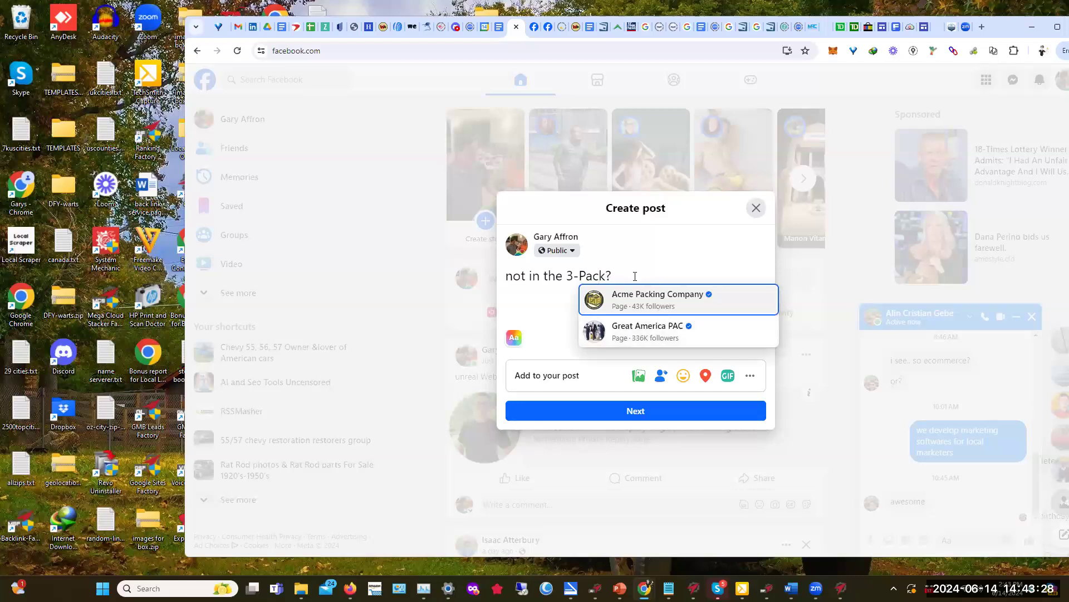
left_click(633, 273)
key("Return")
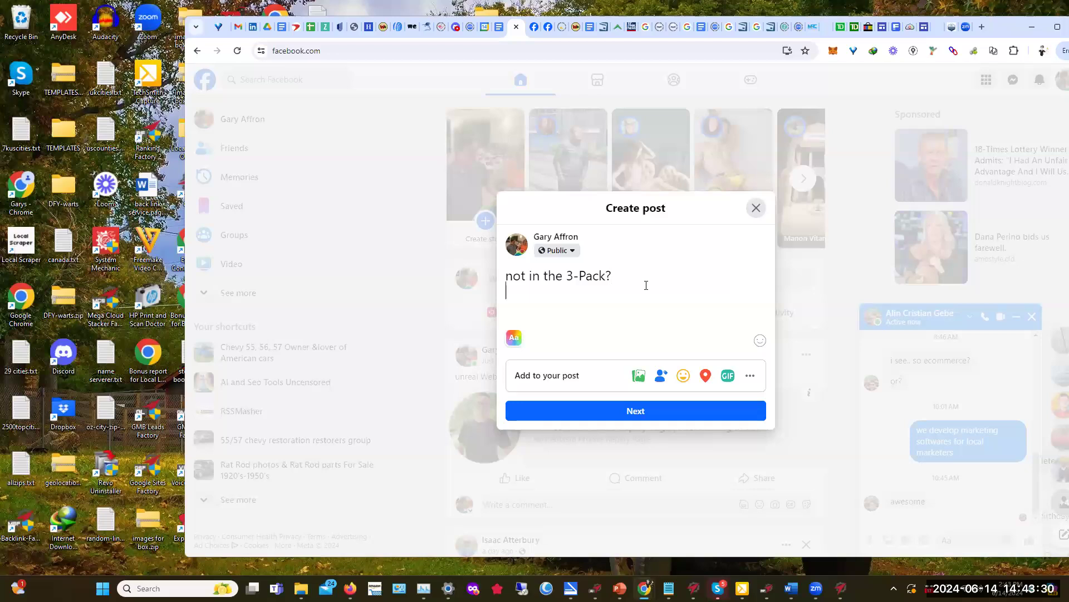
key("ctrl+v")
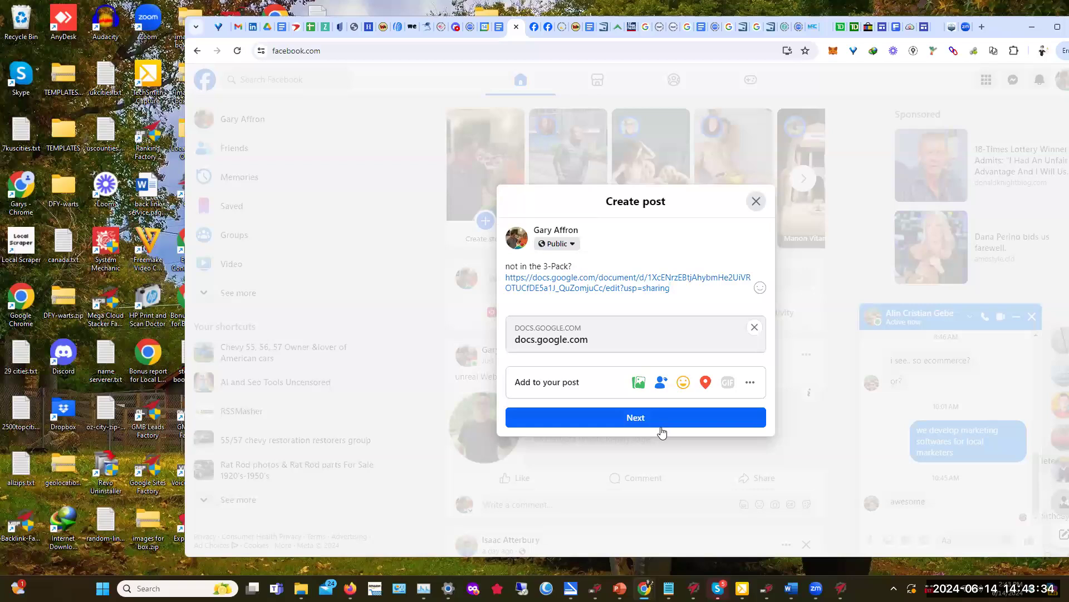
- Publish the case study document post to the personal profile only and check it in the feed
left_click(643, 424)
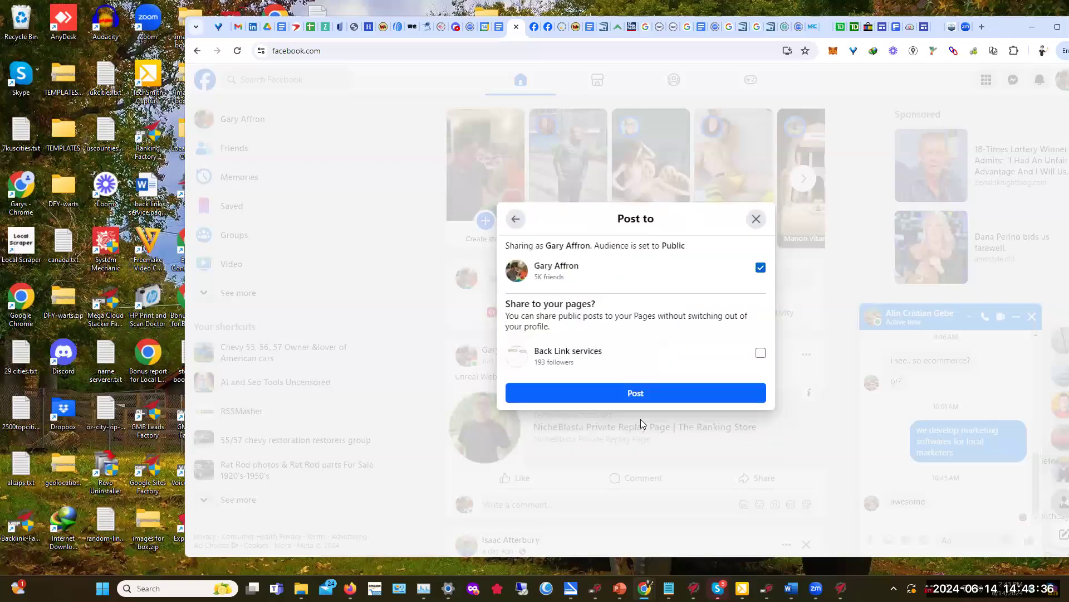
left_click(641, 395)
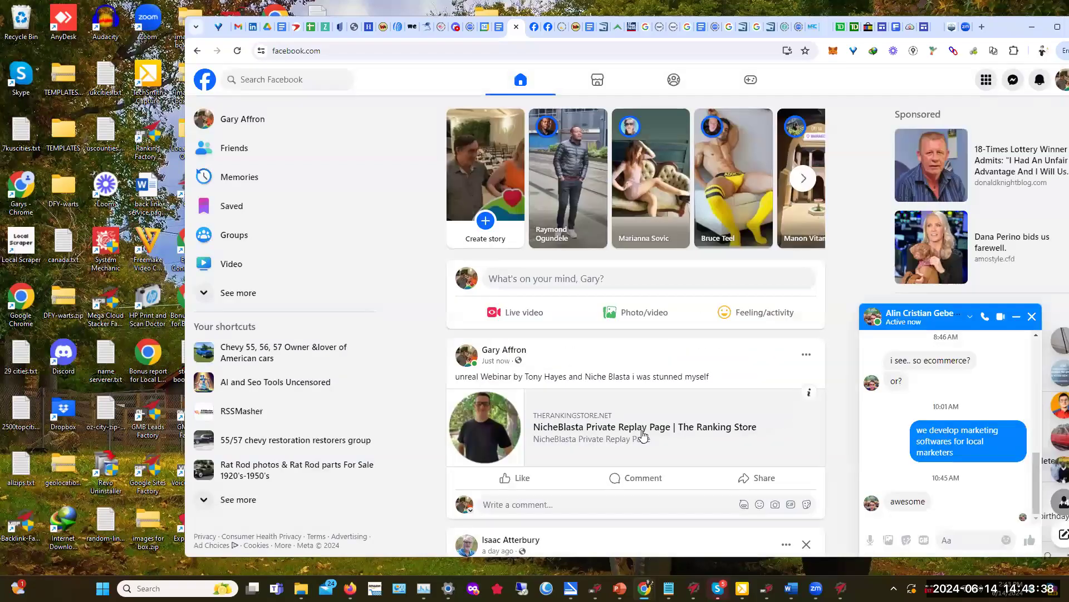
left_click(711, 409)
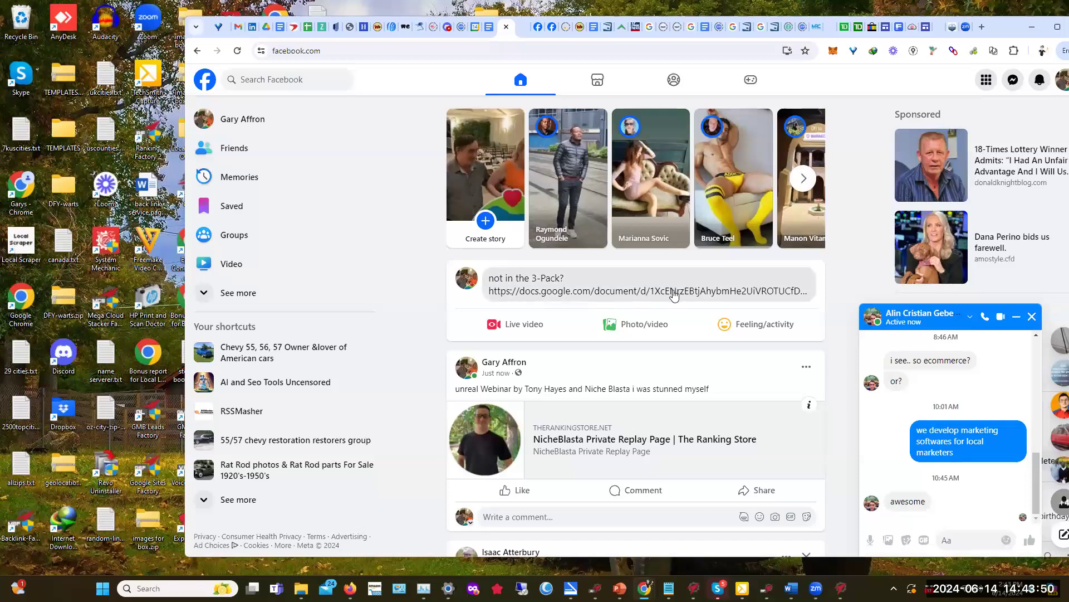
left_click(631, 283)
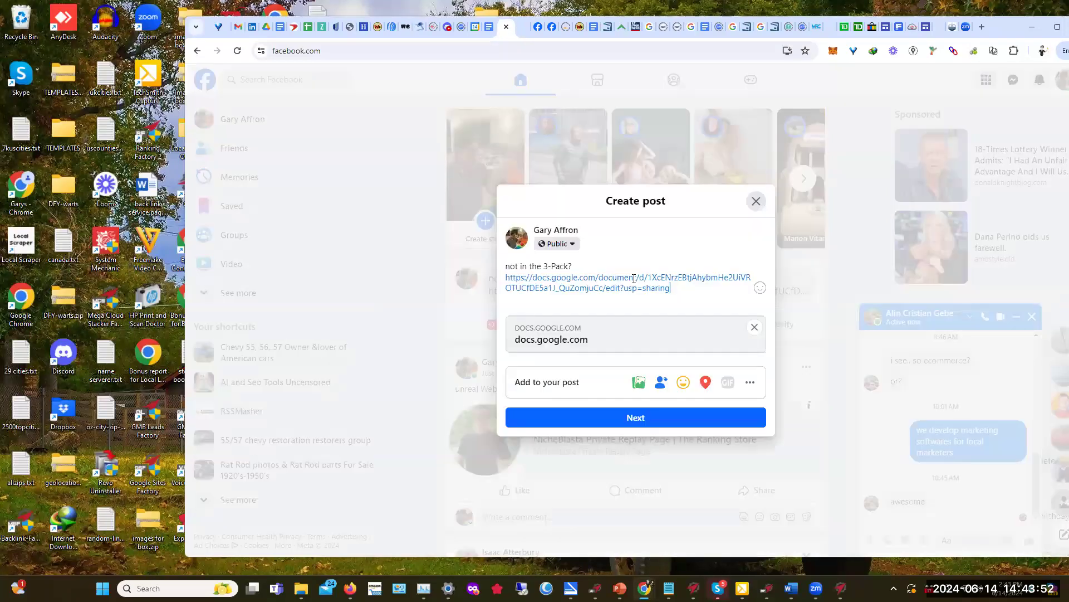
left_click(634, 414)
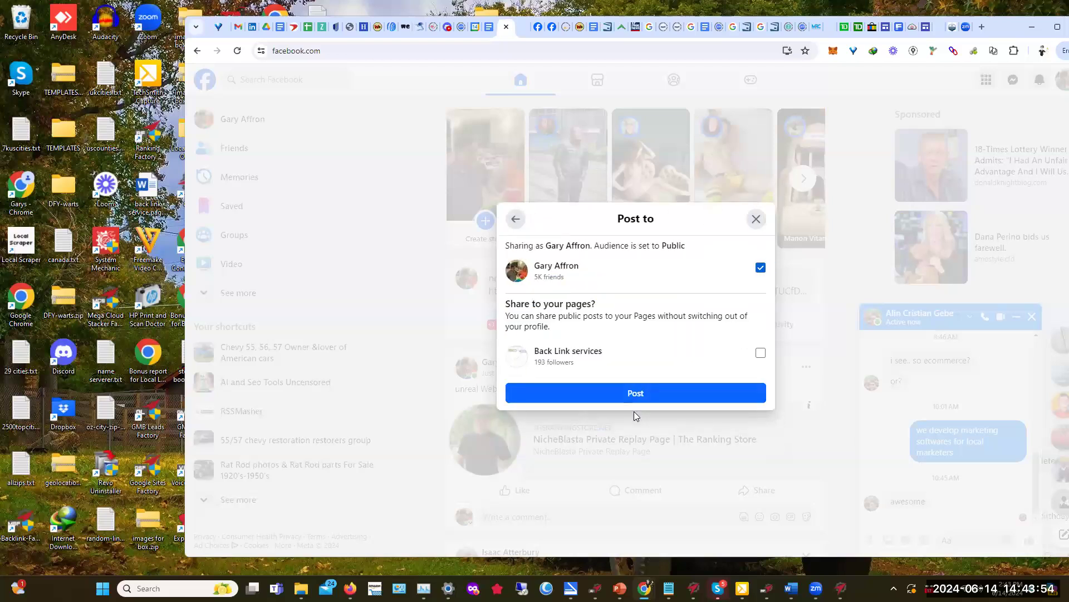
left_click(638, 393)
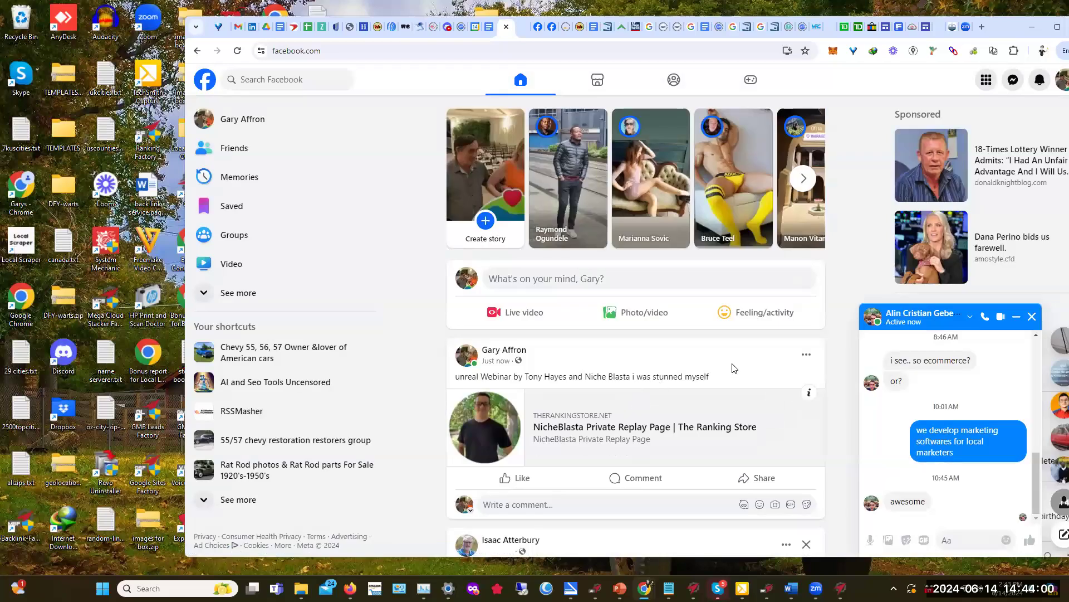
scroll(732, 372, "down", 2)
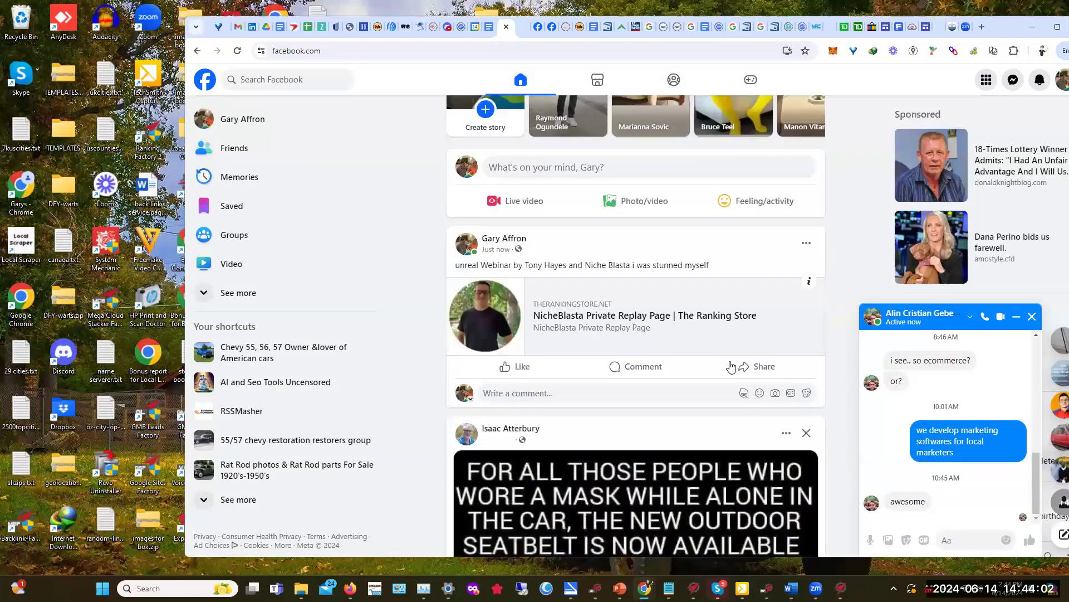
scroll(726, 363, "up", 2)
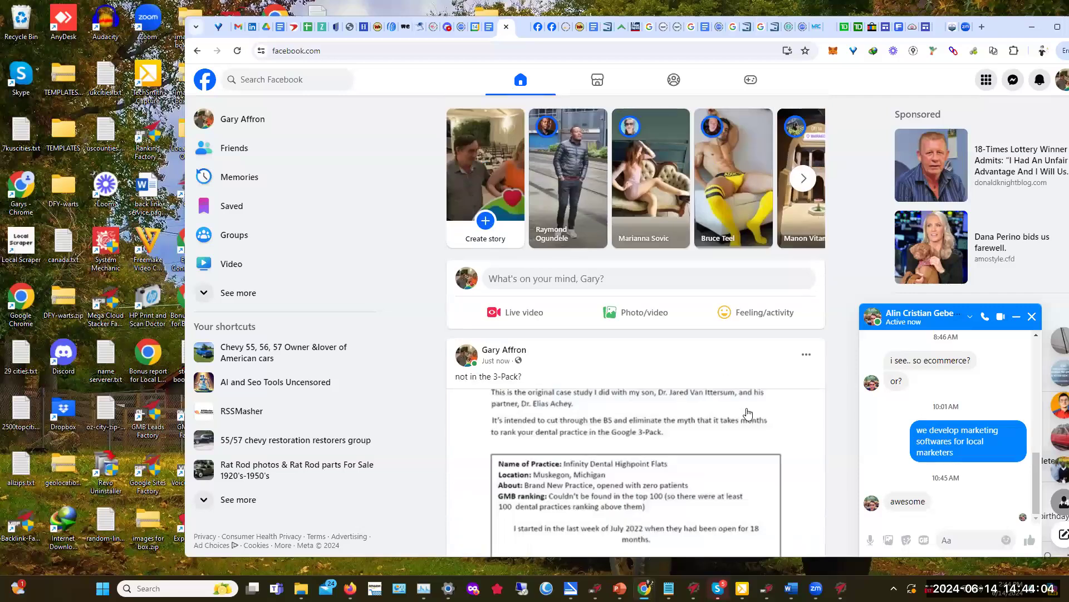
scroll(778, 422, "down", 3)
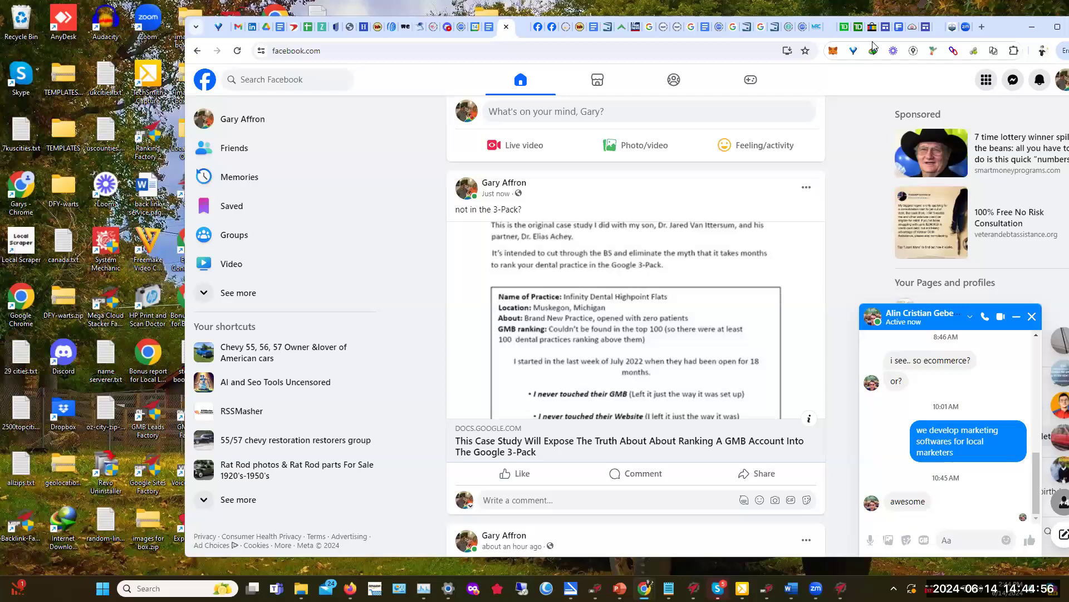
- Switch to the dental case study site in Google Sites and copy its published site link
left_click(926, 29)
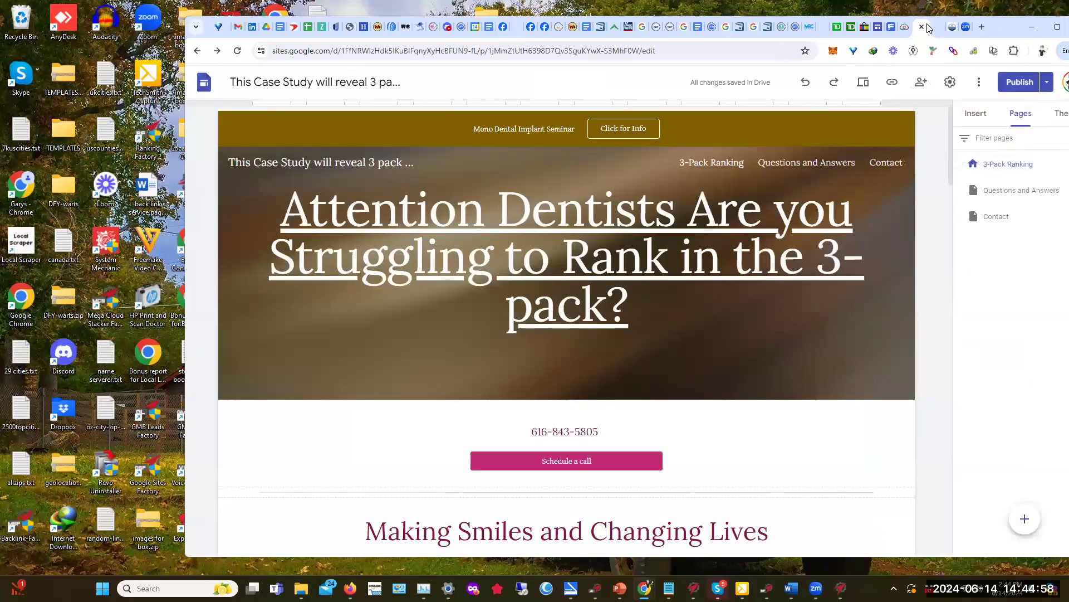
left_click(892, 83)
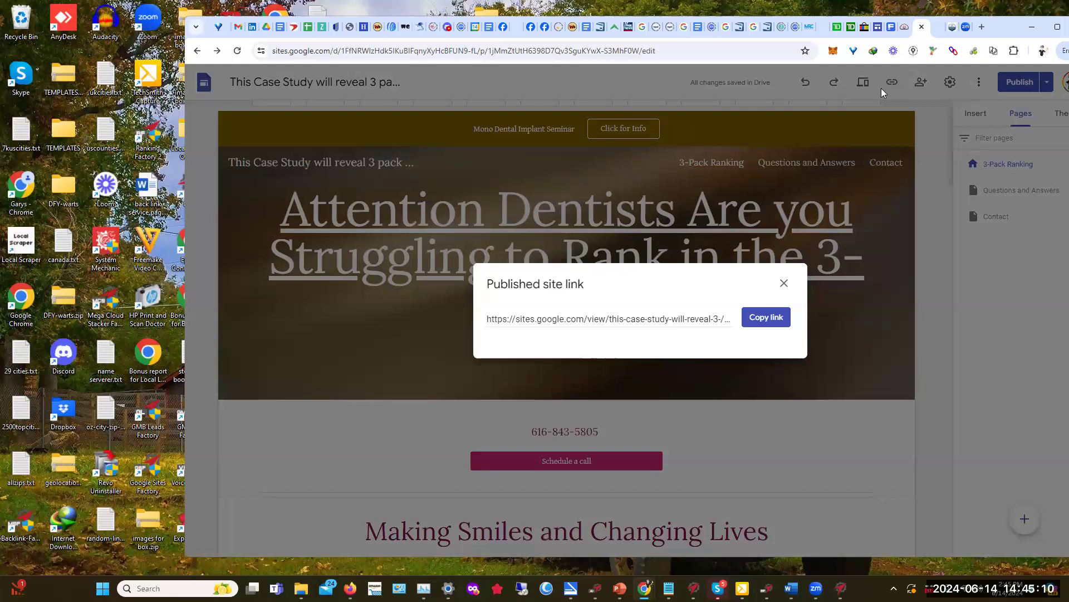
left_click(770, 319)
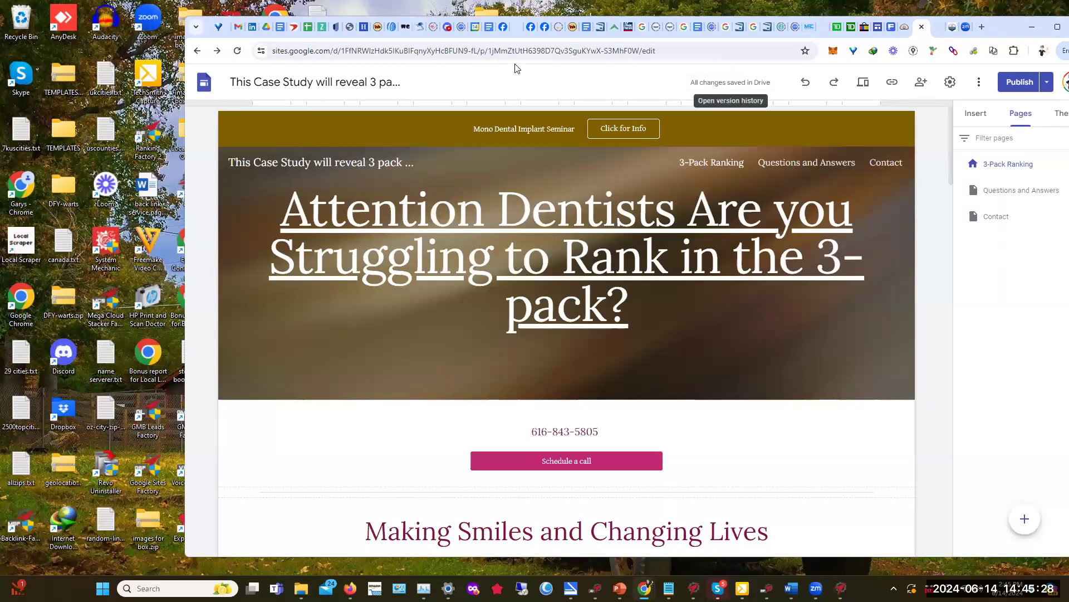
- Return to Facebook and compose a post reading "not in the 3-Pack? there are Reasons we Expose" followed by the copied site link
left_click(505, 28)
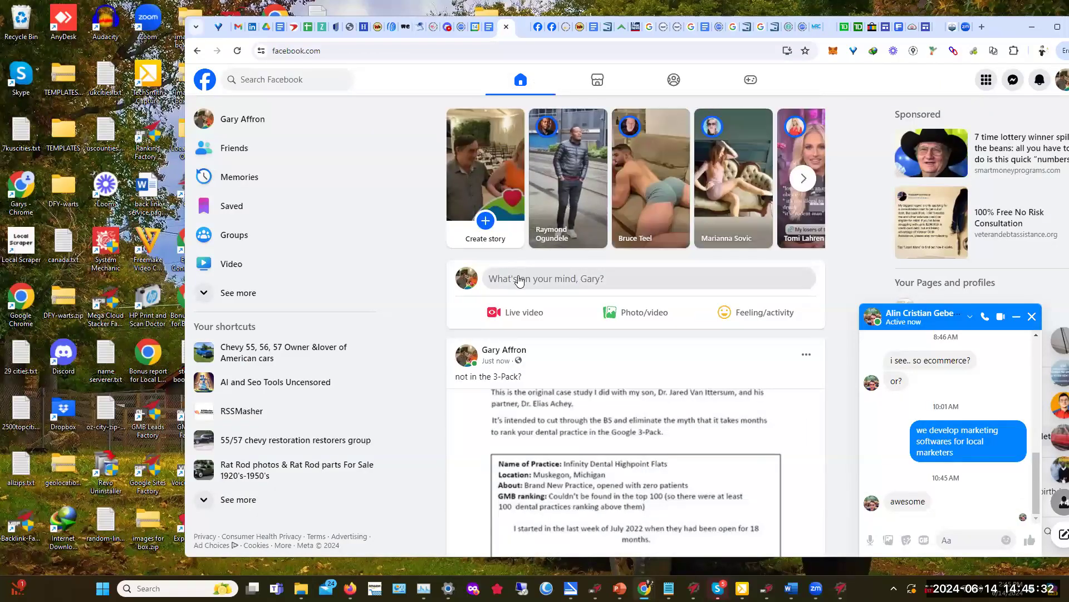
left_click(518, 281)
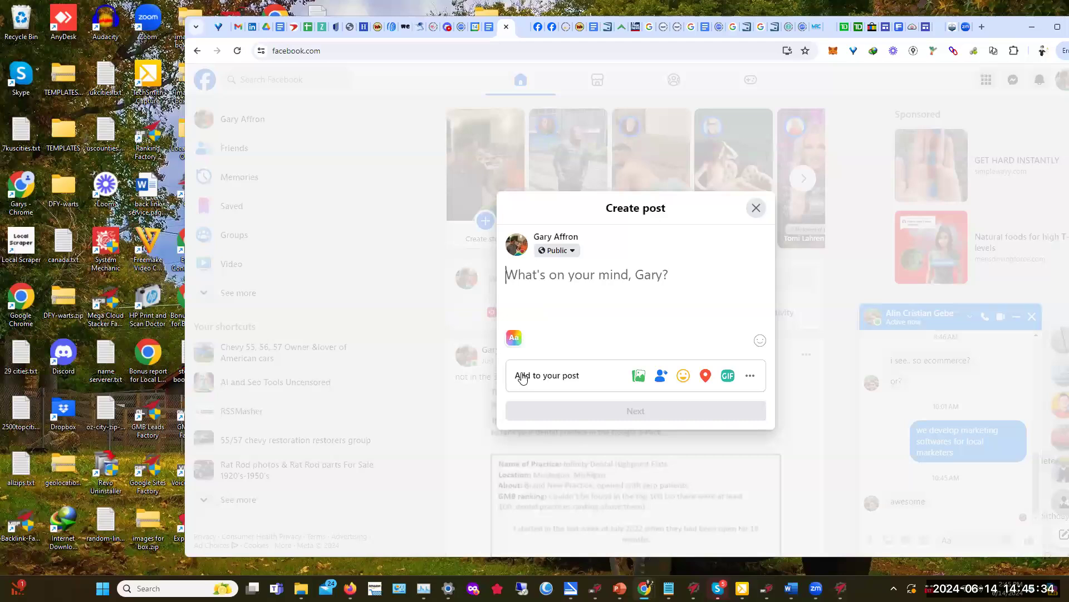
type("no")
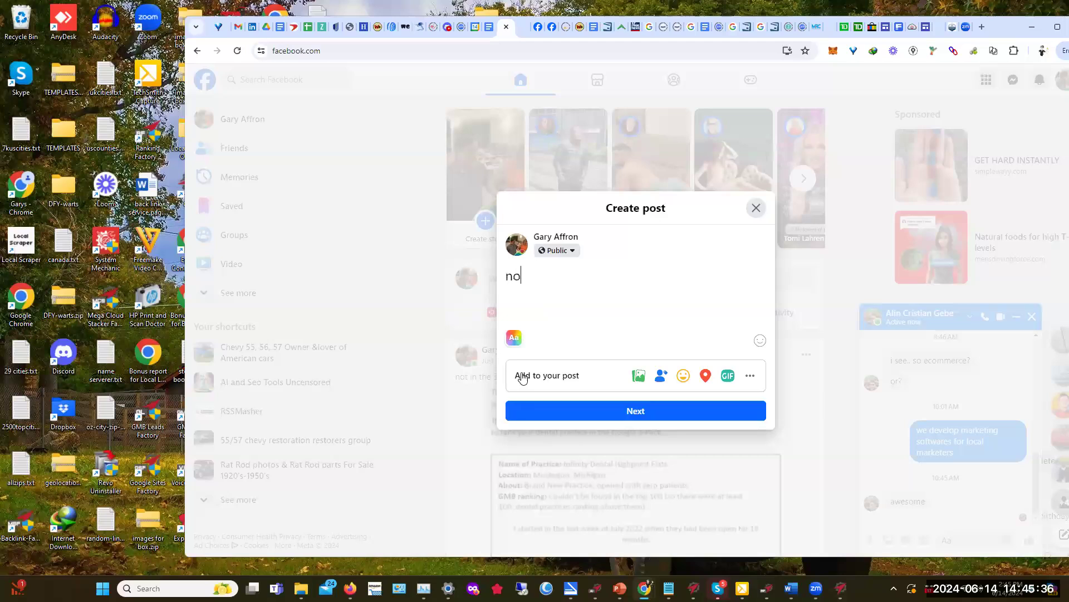
type("t in the 3-Pack")
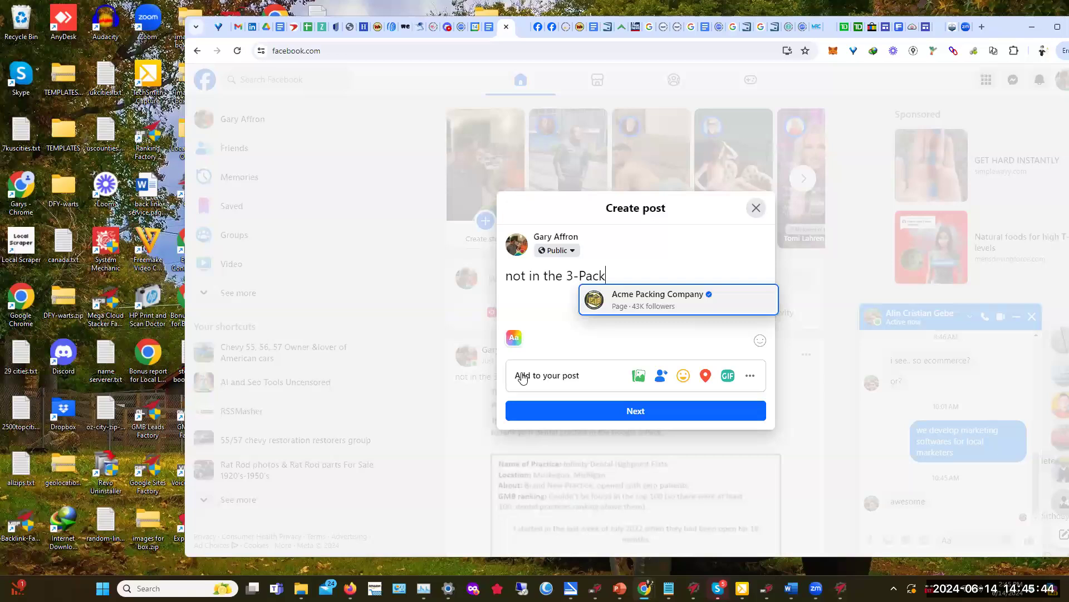
type("?")
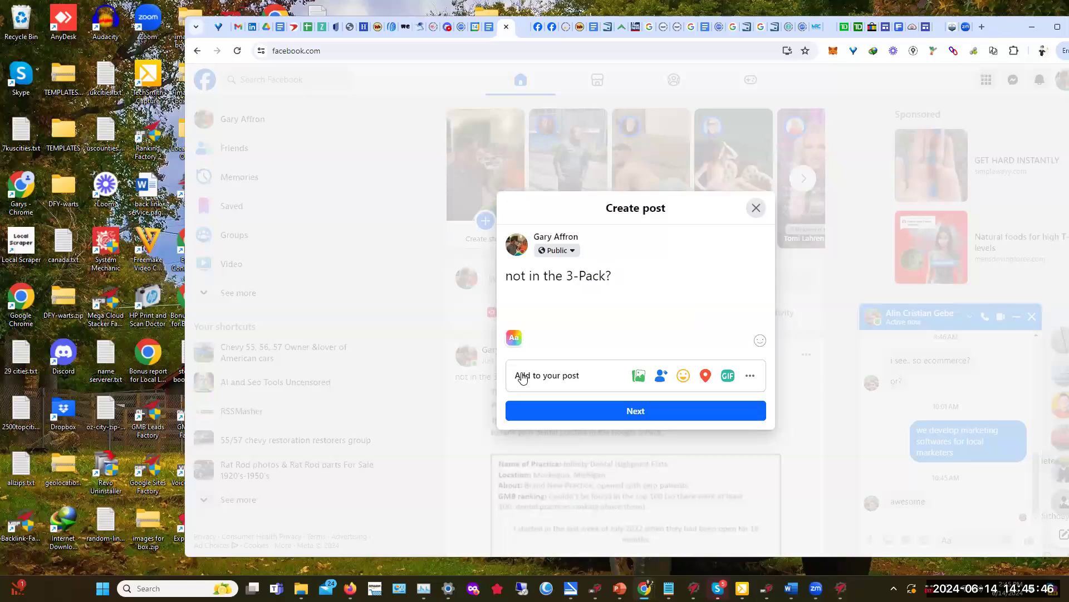
type(" there are Rea")
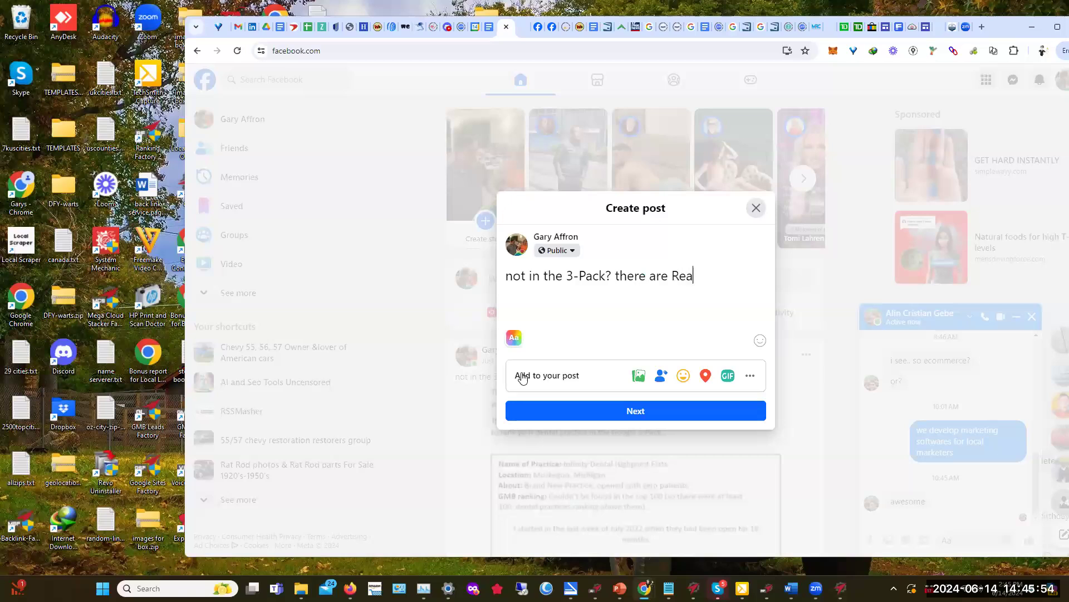
type("sons we Expose")
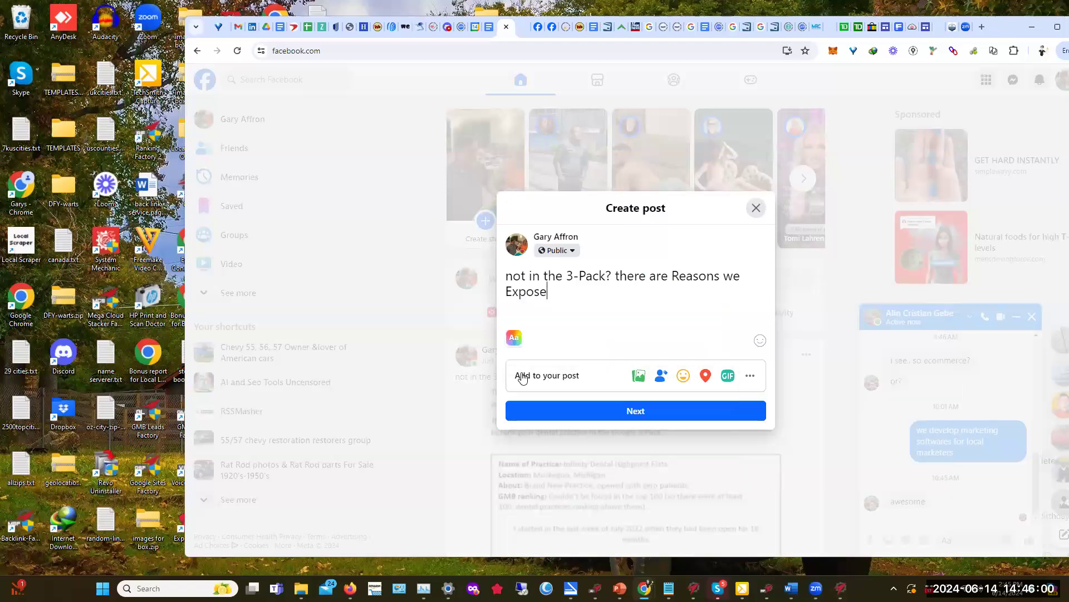
key("ctrl+v")
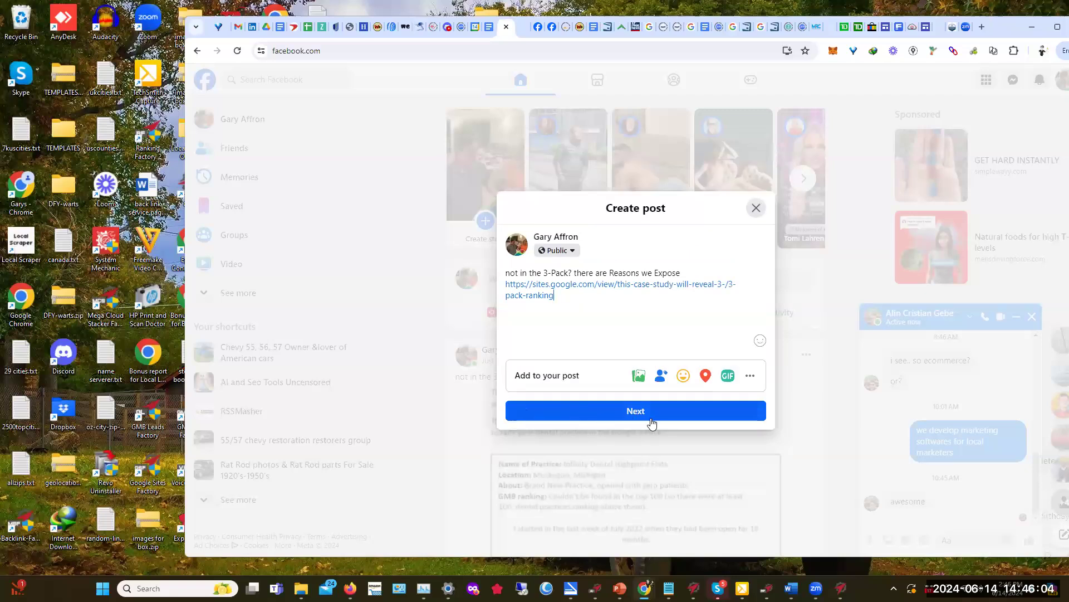
- Publish the Google Sites link post to the personal profile only and review it alongside the earlier document post
left_click(648, 415)
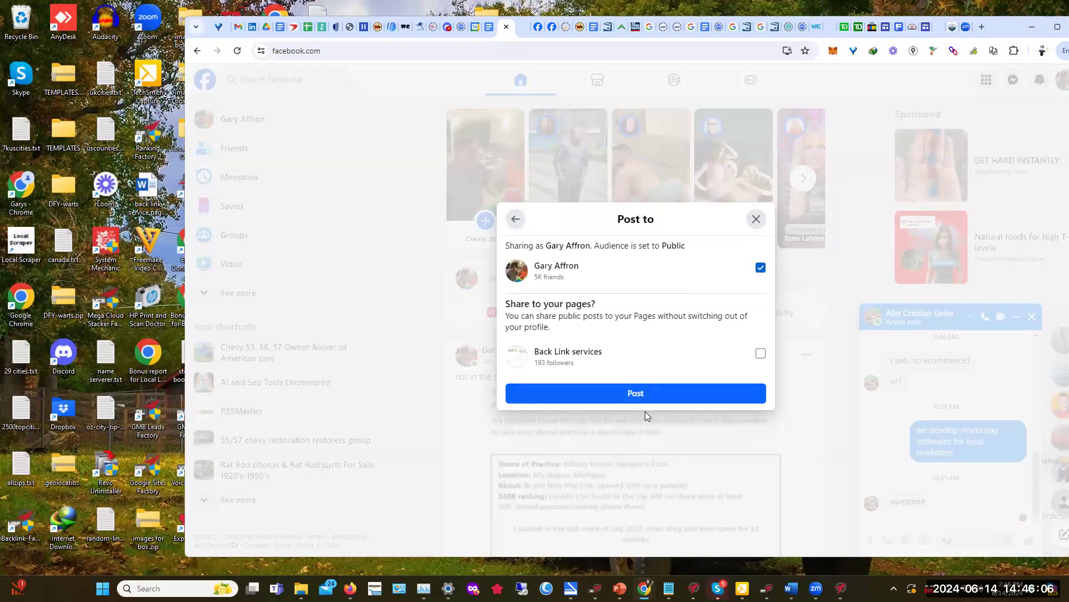
left_click(659, 394)
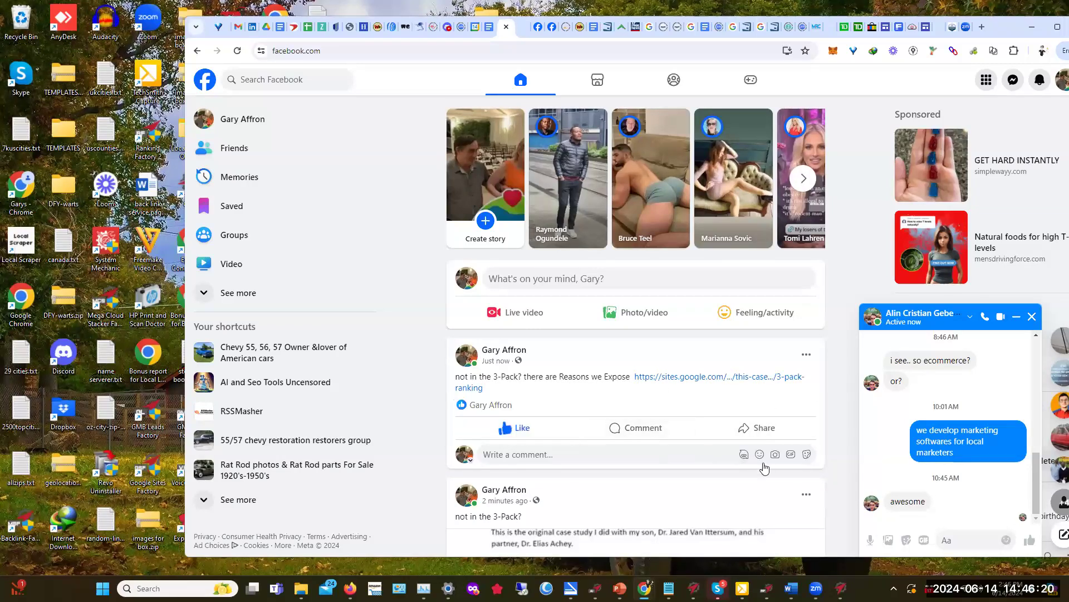
scroll(809, 395, "down", 6)
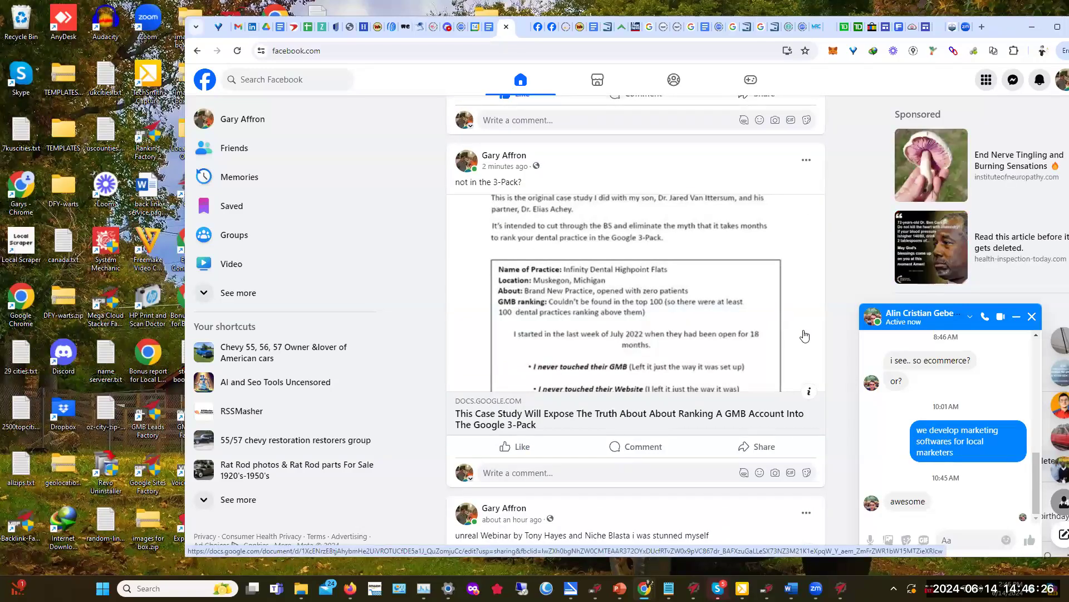
scroll(804, 337, "up", 6)
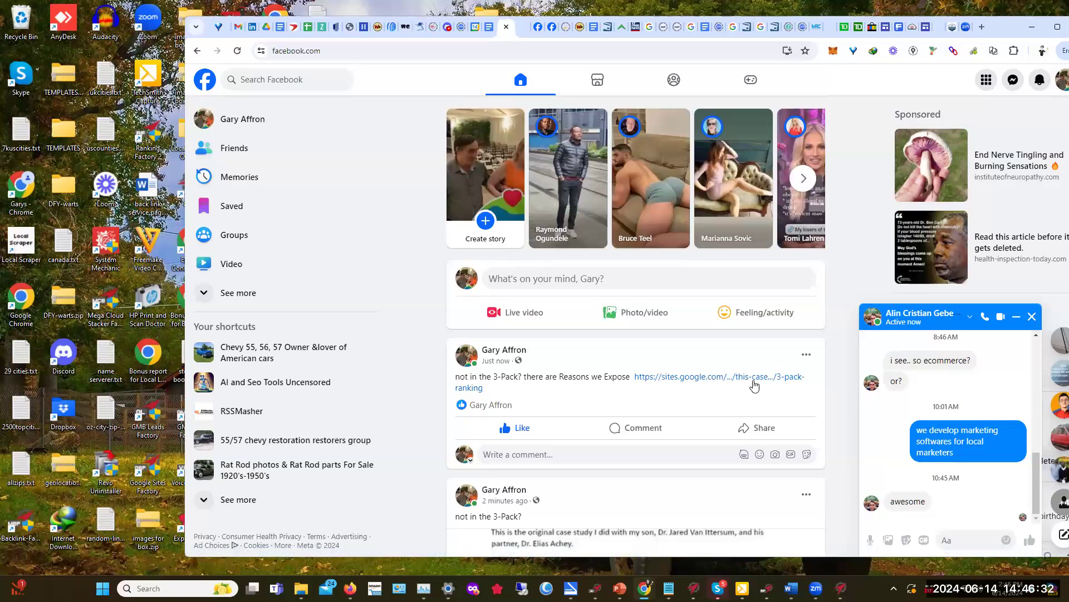
- Review the two case study posts in the feed and the dental case study site in Google Sites
scroll(753, 394, "down", 4)
scroll(753, 394, "down", 1)
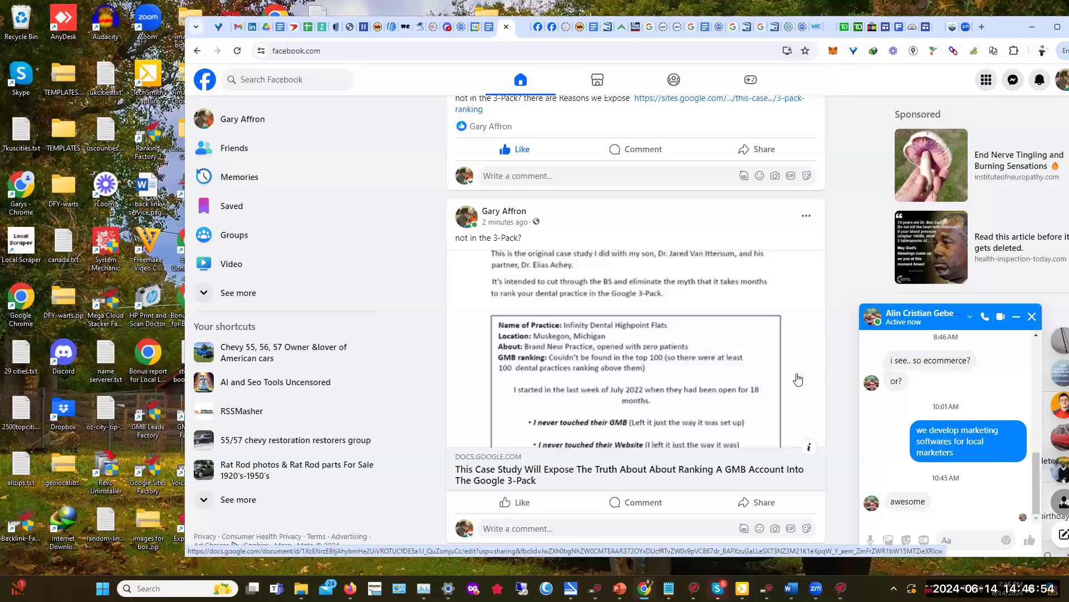
scroll(798, 379, "up", 1)
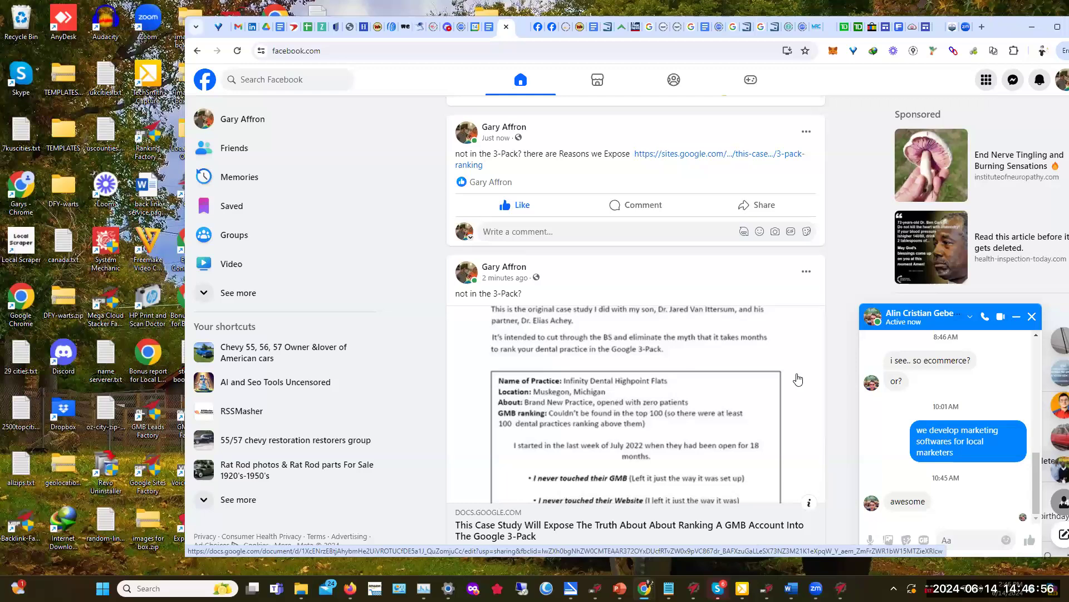
scroll(801, 376, "down", 3)
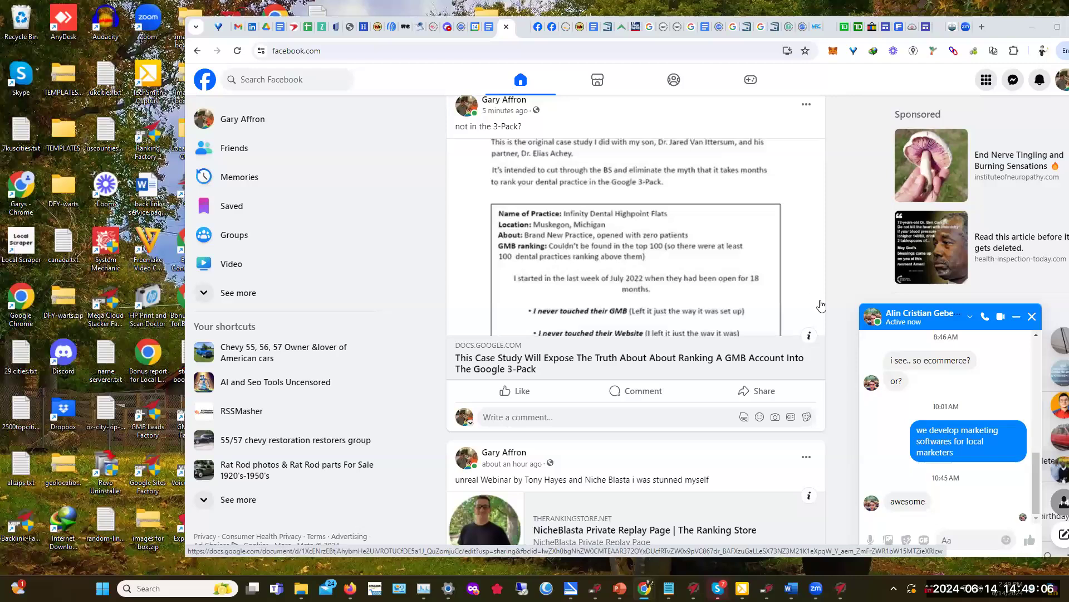
left_click(928, 27)
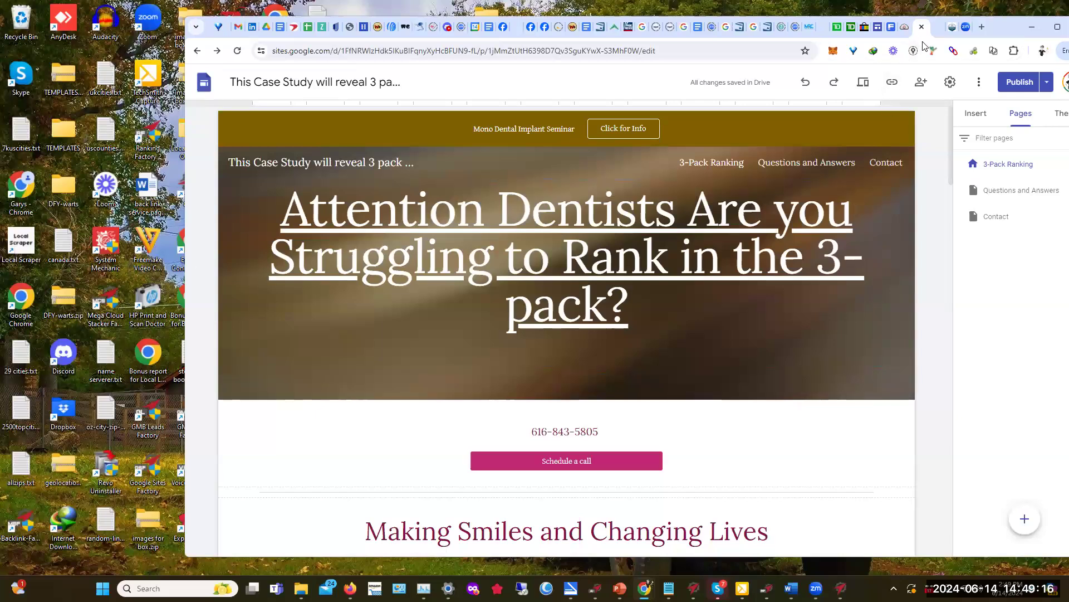
left_click(503, 26)
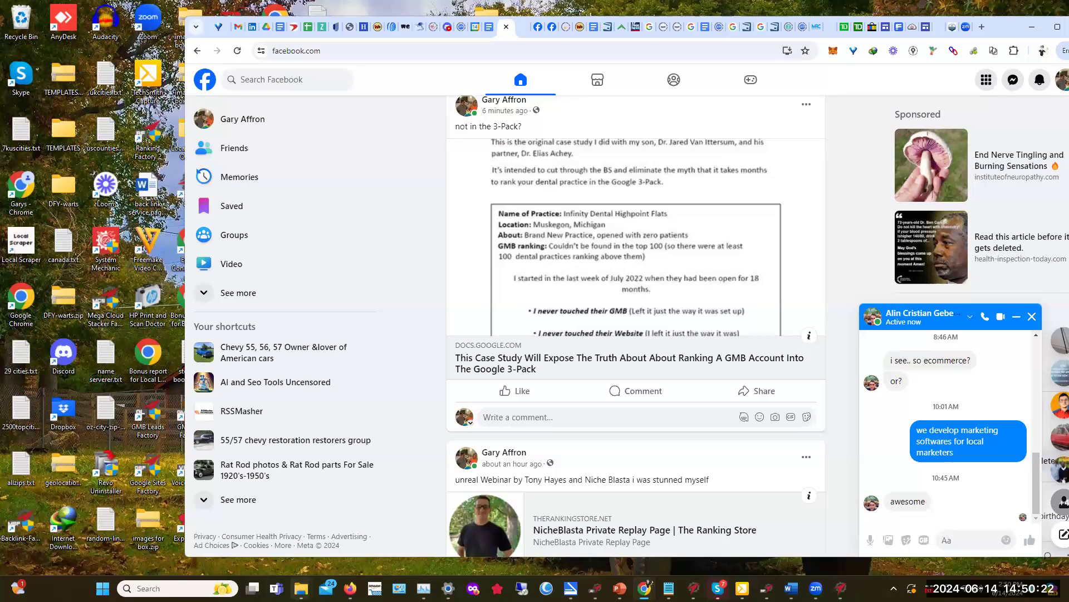
- Switch to the Downloads folder in File Explorer and search it for "white paper"
mouse_move(301, 586)
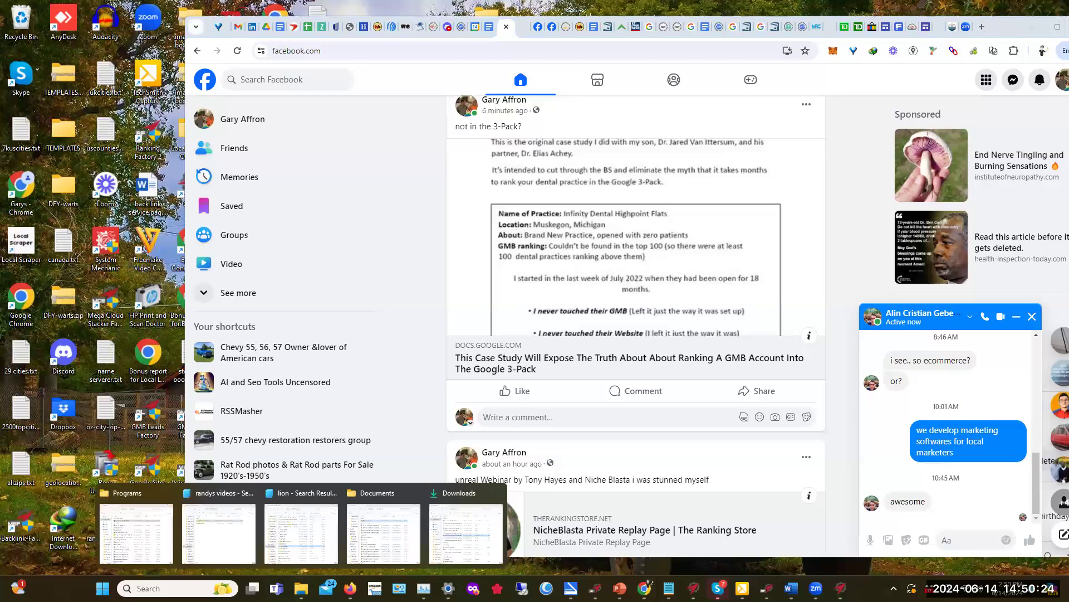
left_click(485, 508)
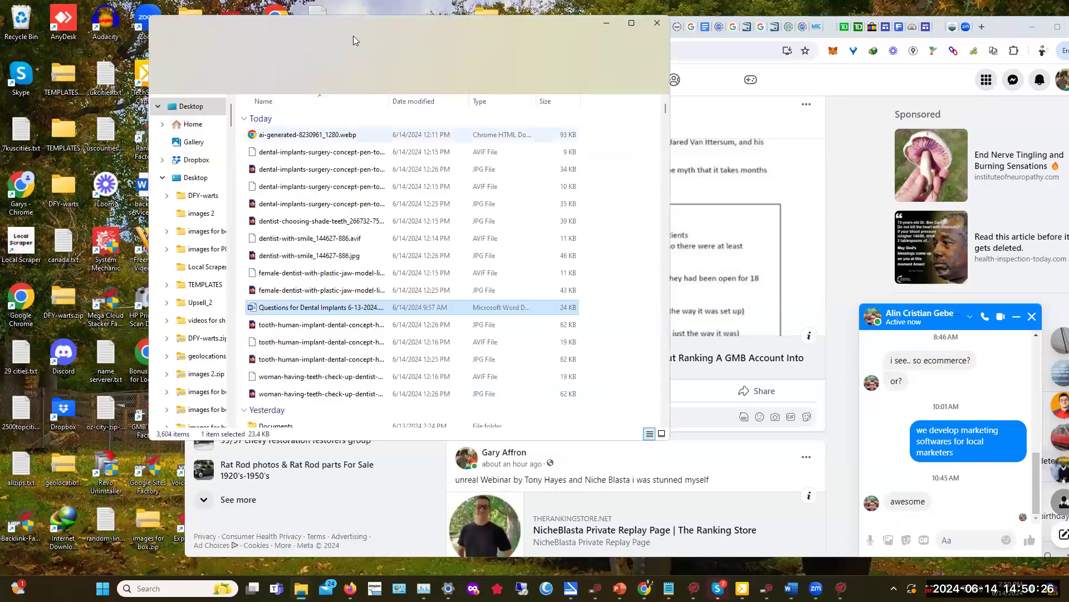
left_click(541, 52)
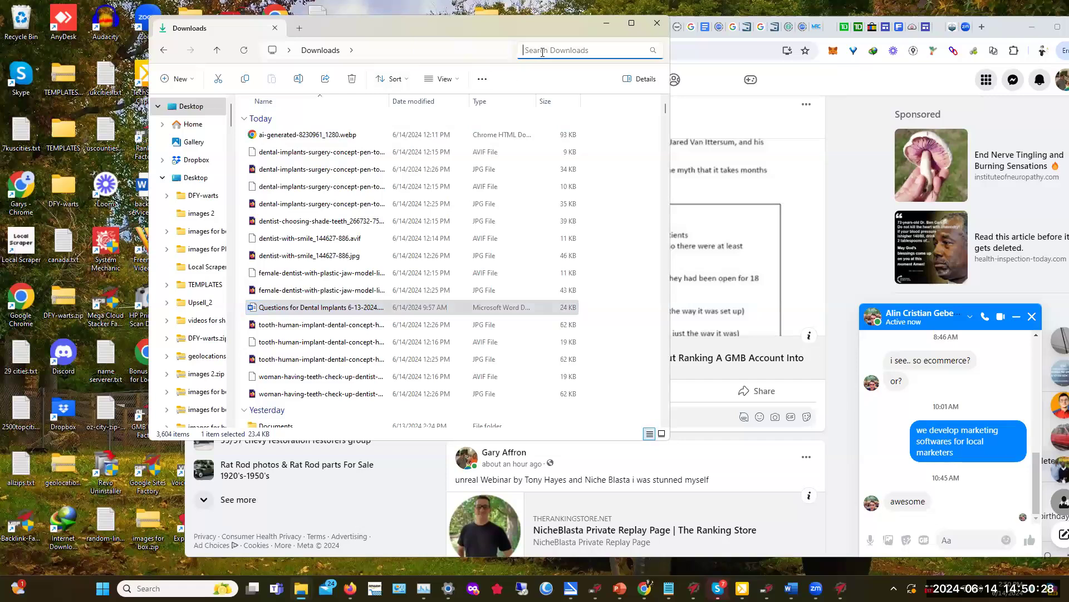
type("whitep")
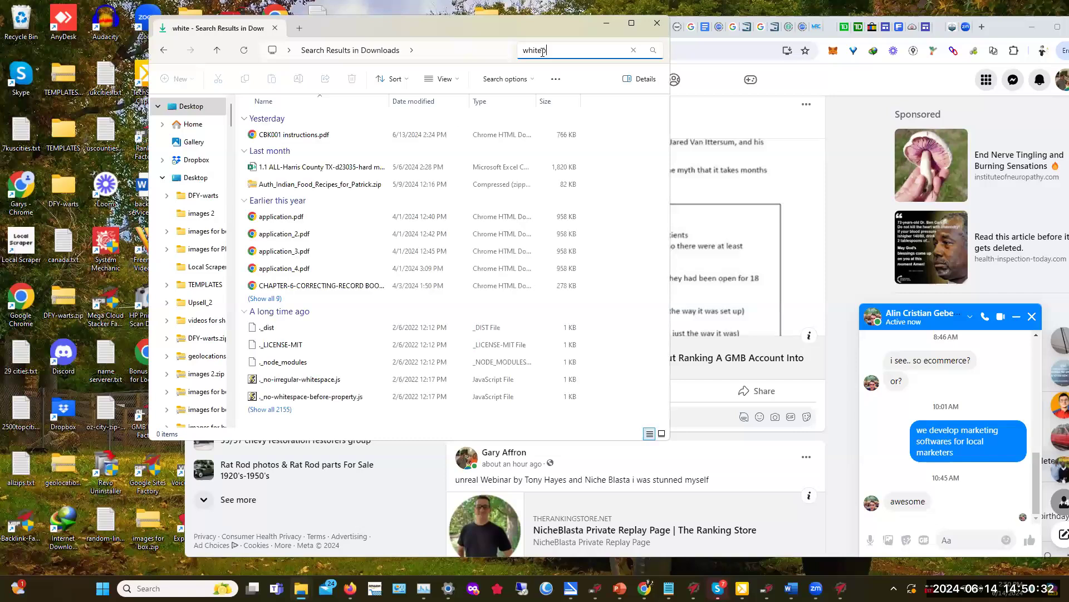
type("aper")
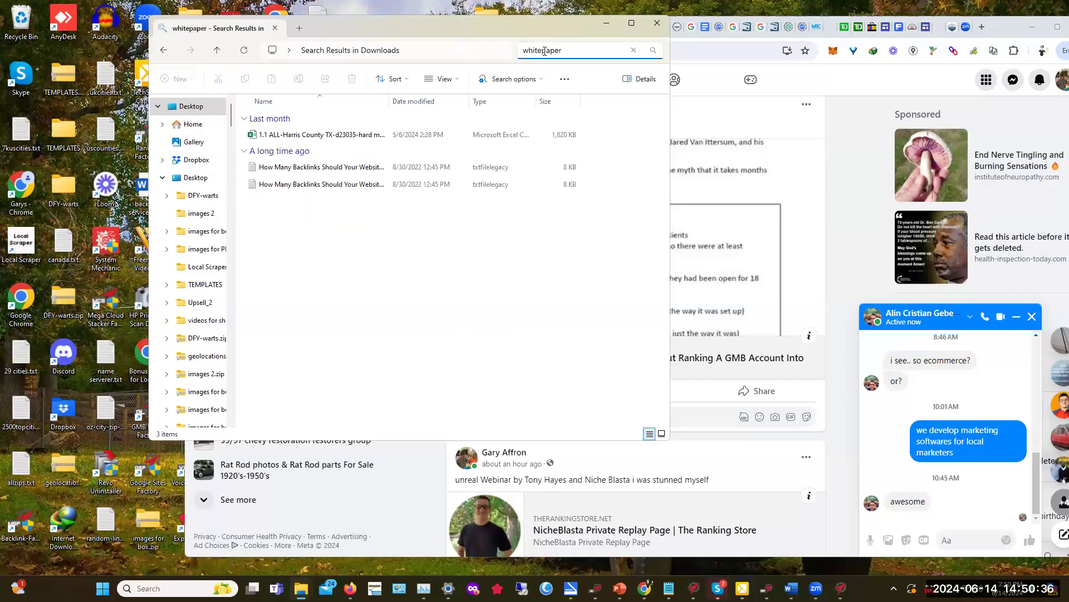
left_click(542, 50)
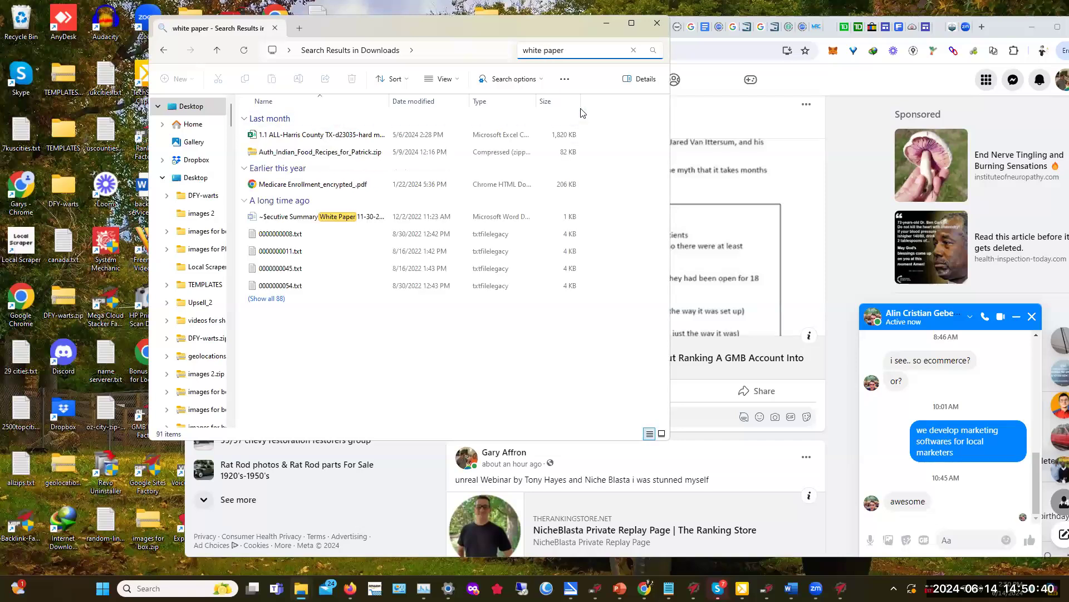
- Try to open "~$ecutive Summary White Paper 11-30-2022.docx" from the search results and recover its contents
double_click(301, 218)
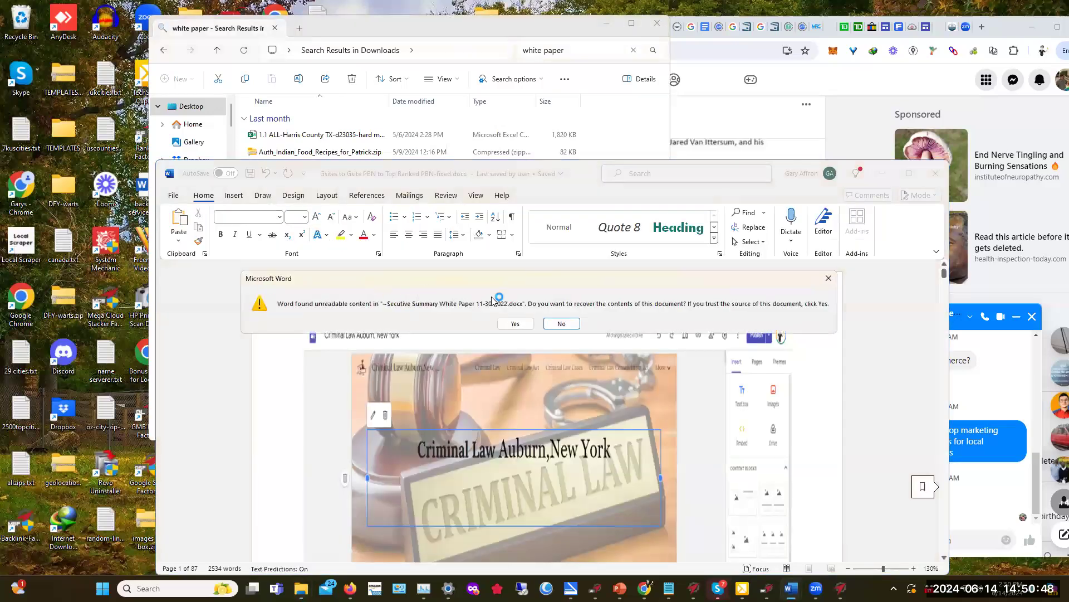
left_click(515, 323)
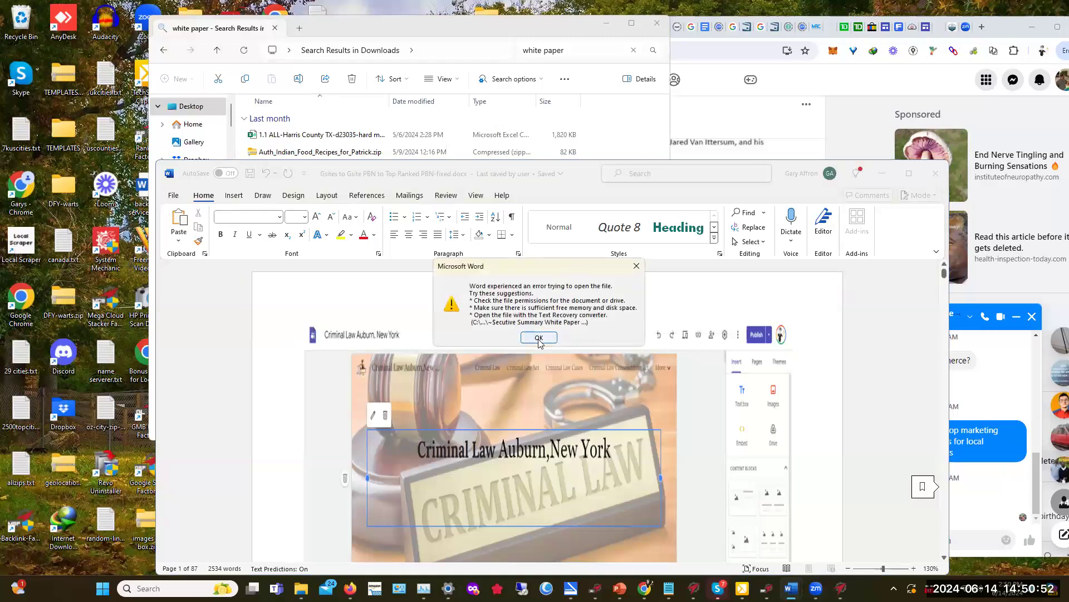
left_click(536, 337)
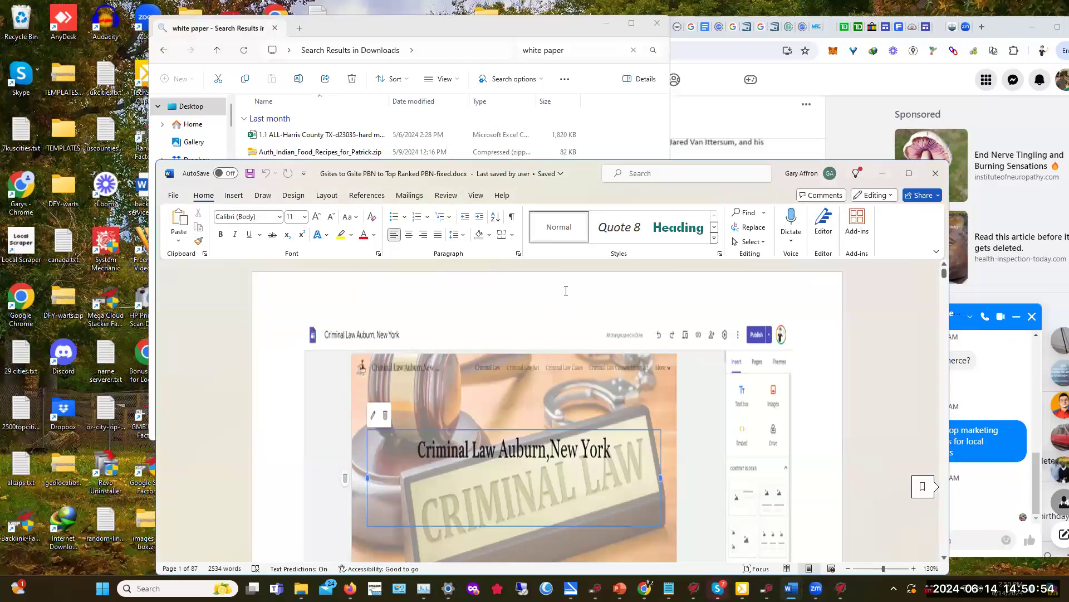
- Skim the opening of the "Gsites to Gsite PBN to Top Ranked PBN-fixed" document, and minimize Word and File Explorer to return to Facebook
scroll(640, 413, "down", 6)
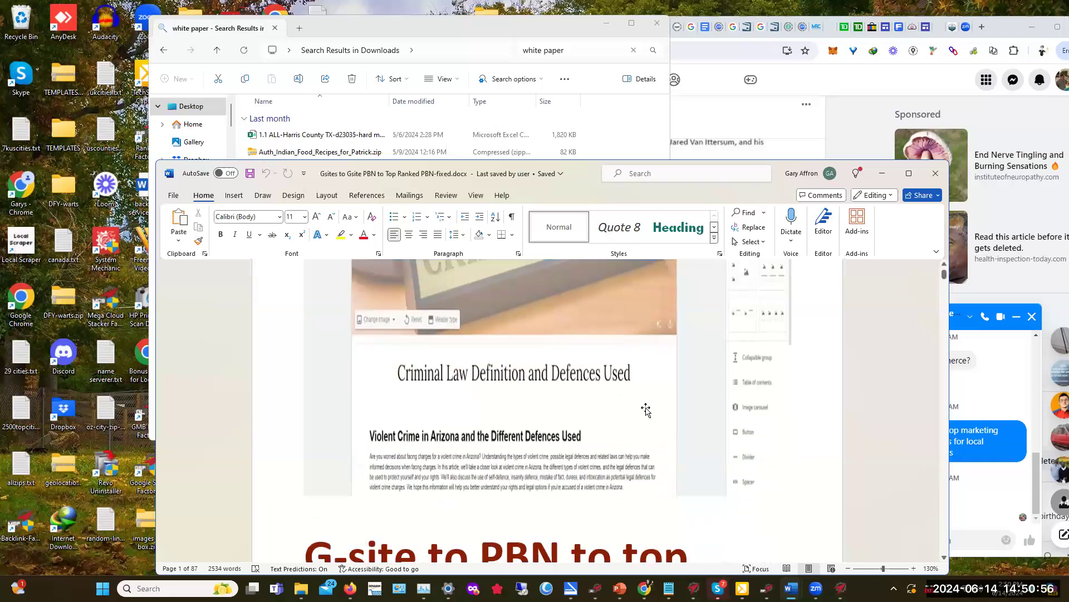
scroll(662, 402, "down", 1)
scroll(664, 401, "up", 6)
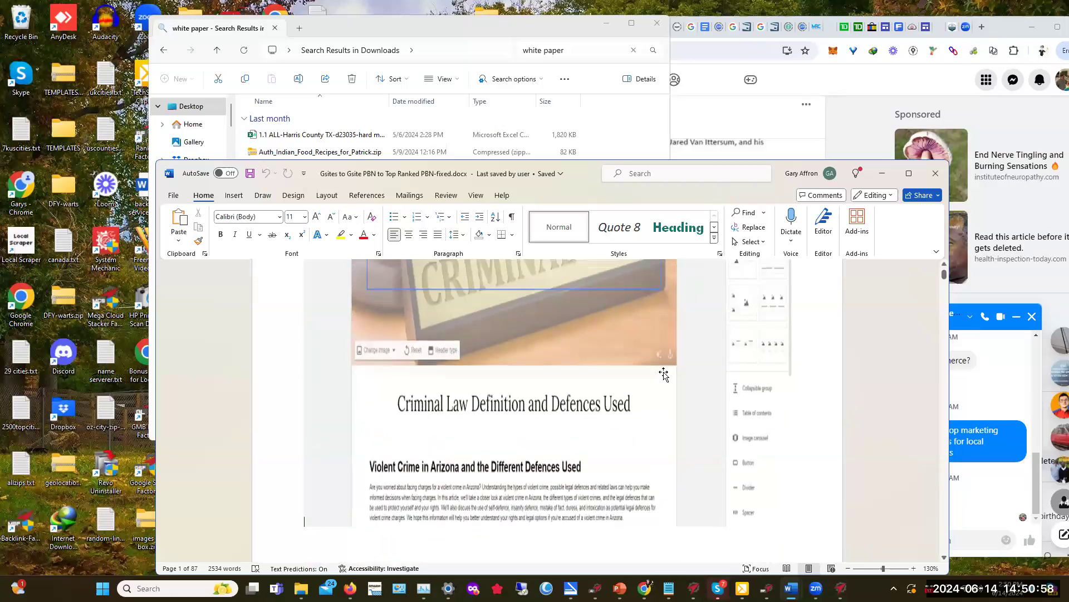
scroll(665, 361, "up", 2)
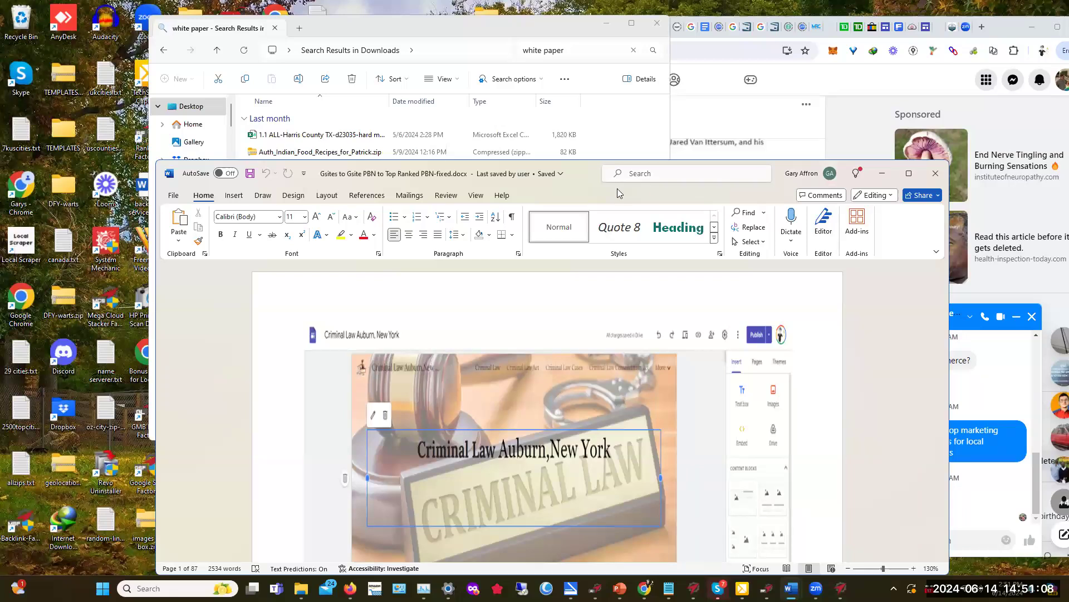
left_click_drag(617, 189, 521, 126)
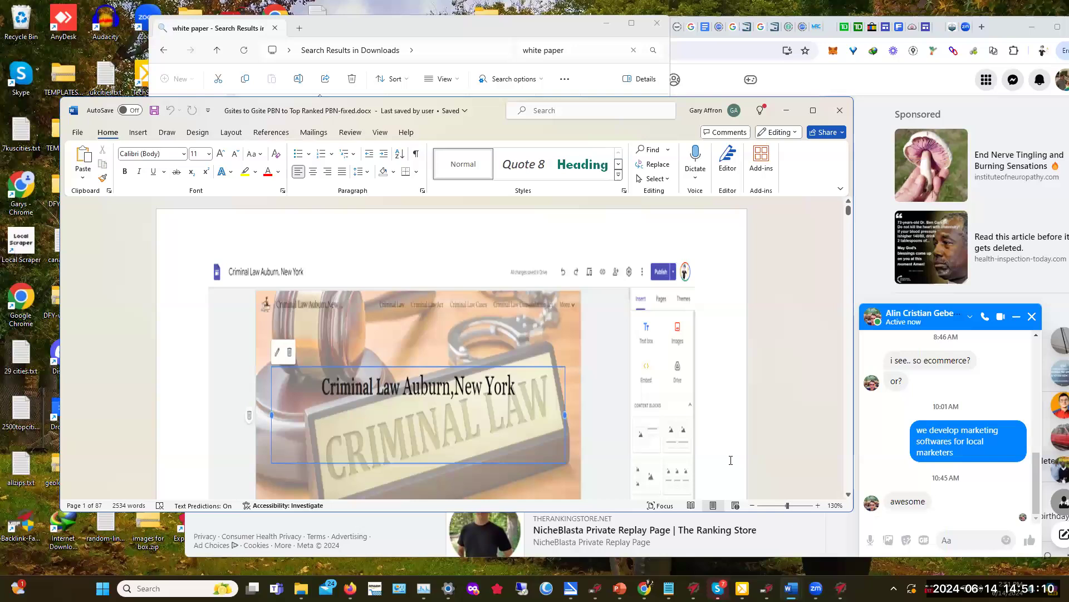
left_click(788, 110)
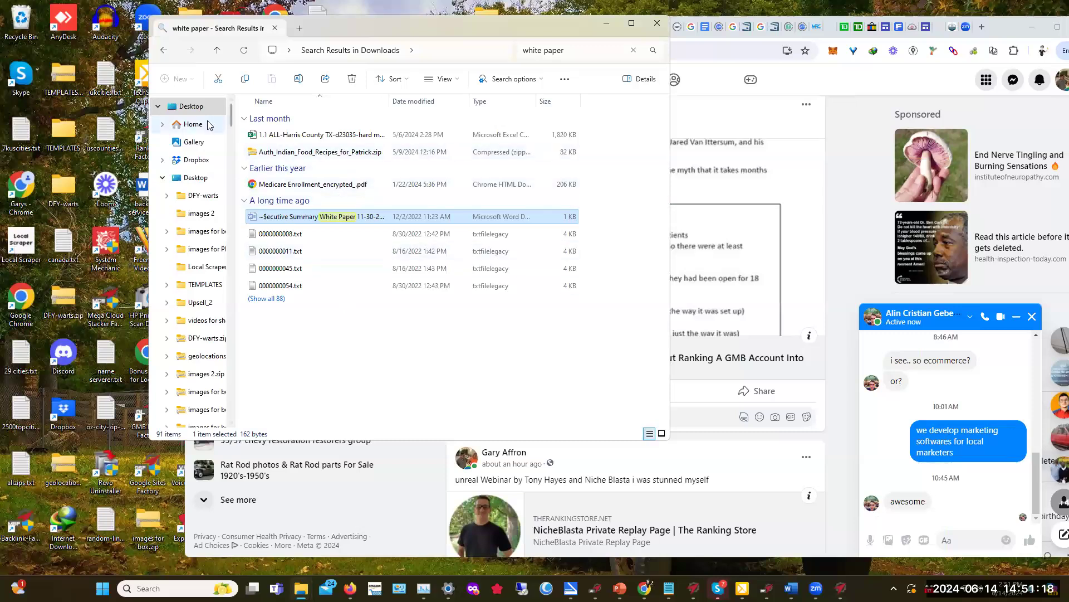
left_click(608, 24)
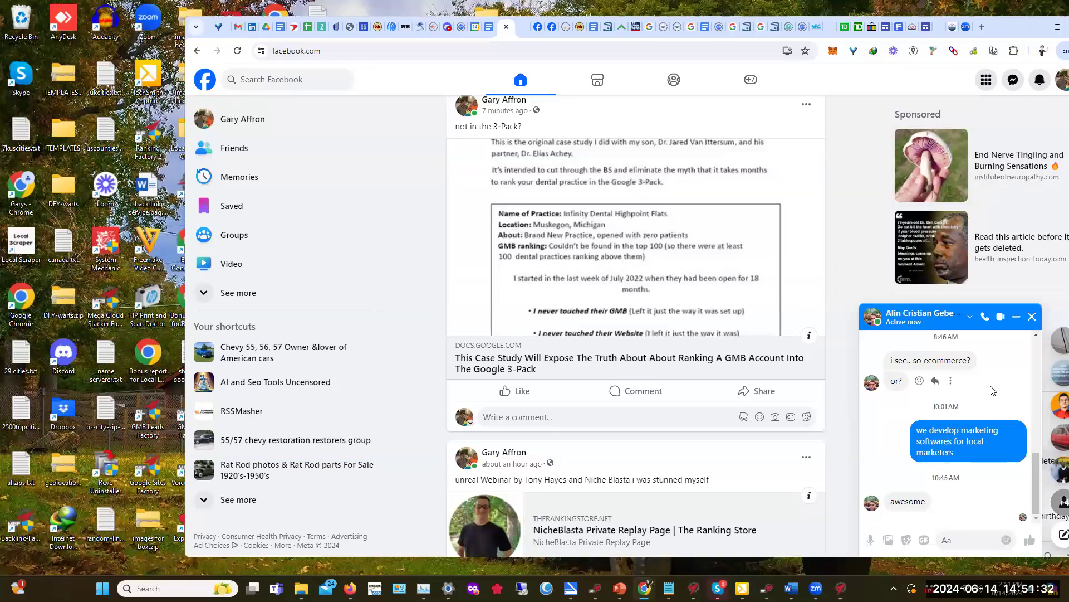
left_click(970, 401)
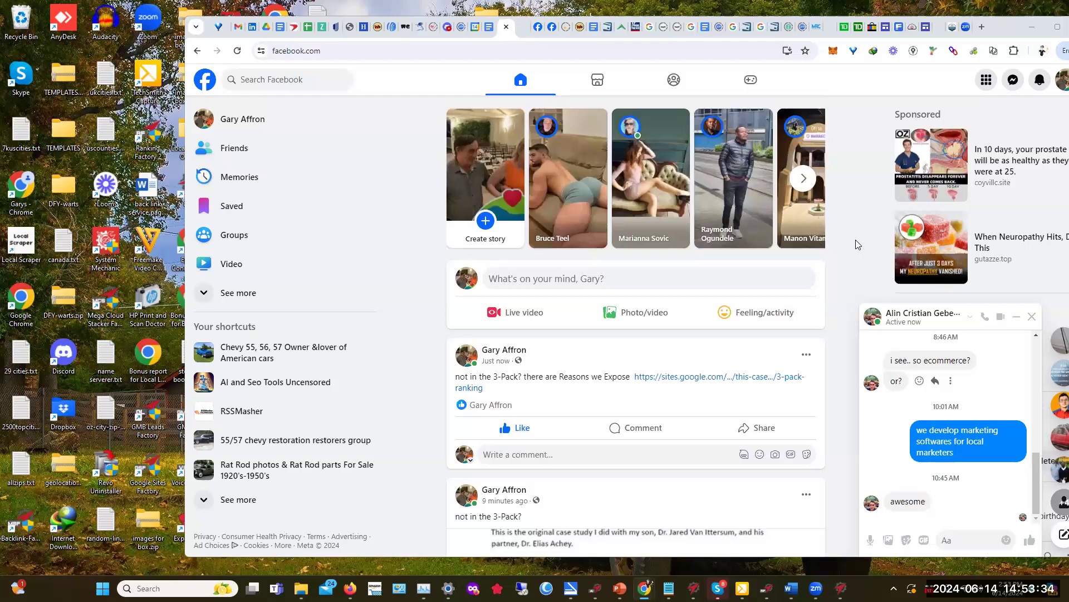
scroll(857, 244, "down", 3)
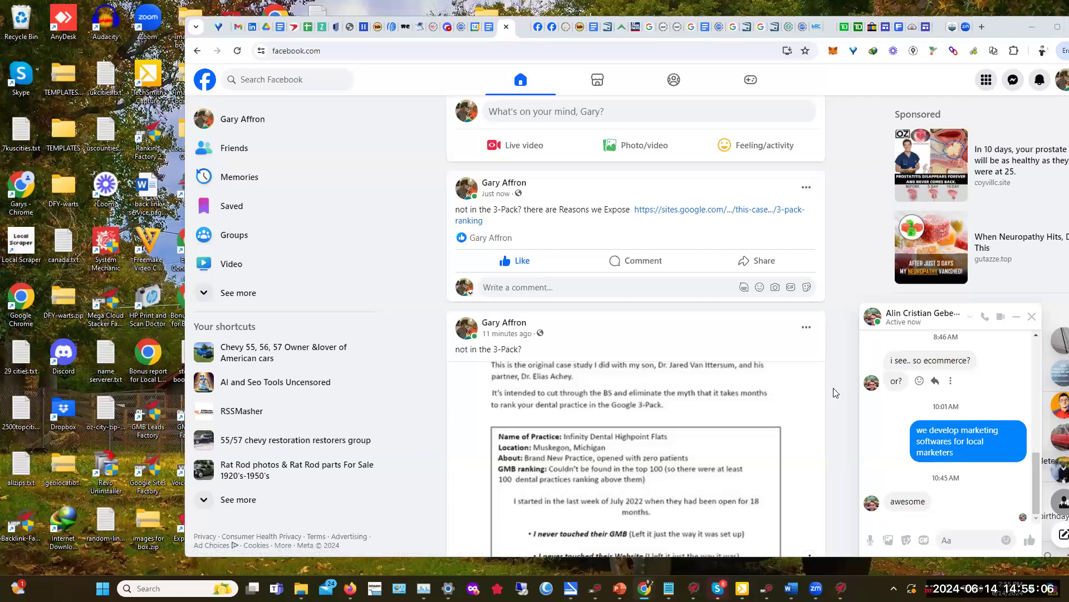
scroll(833, 394, "down", 4)
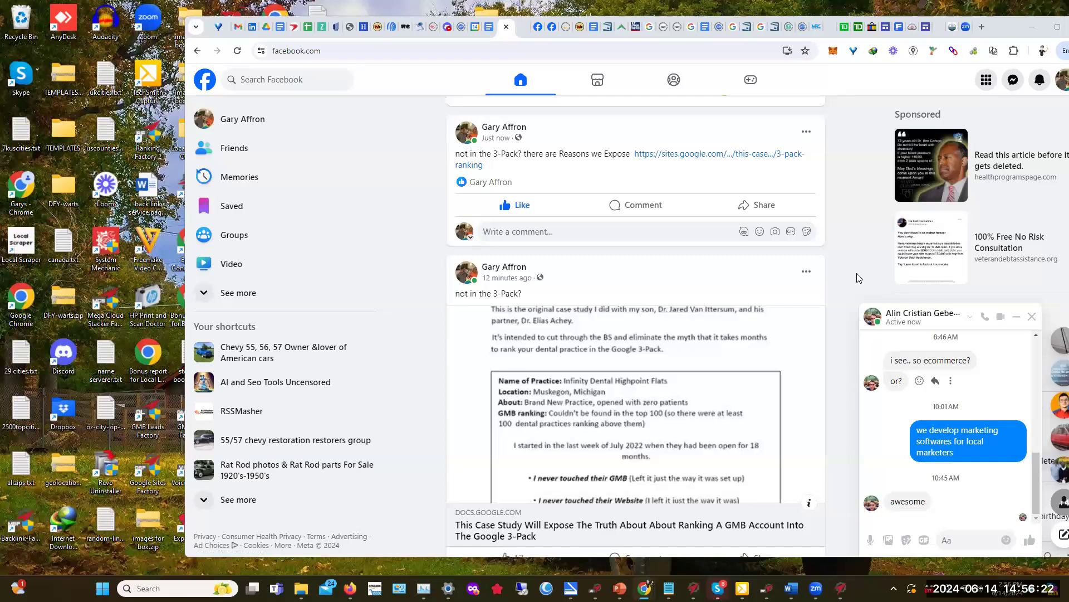
scroll(857, 273, "up", 4)
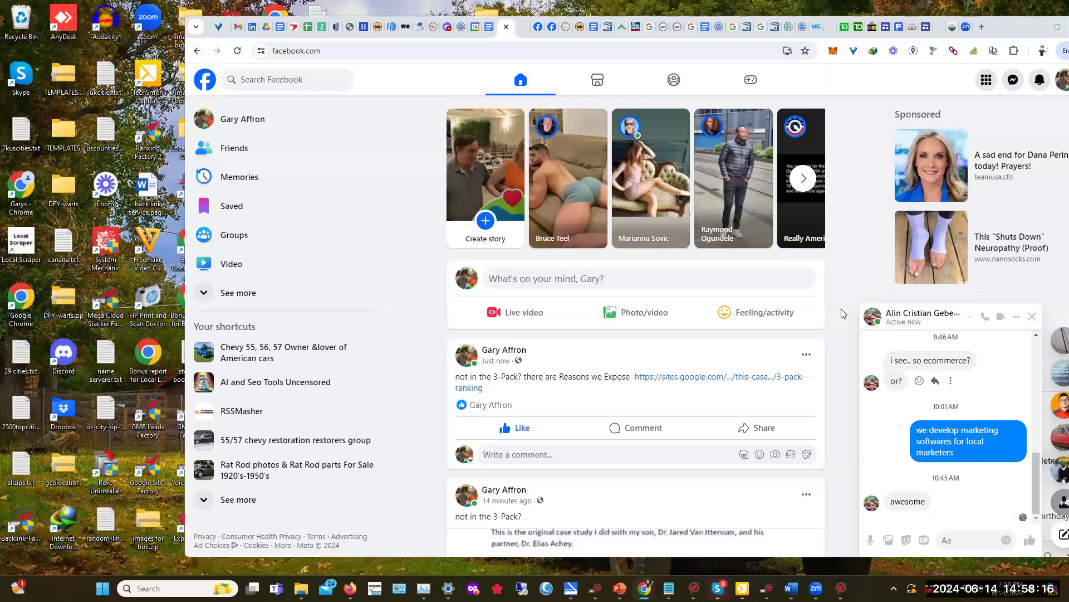
- Bring the case study document post into view and take a screenshot of the Facebook page area with TechSmith Capture
scroll(831, 326, "down", 6)
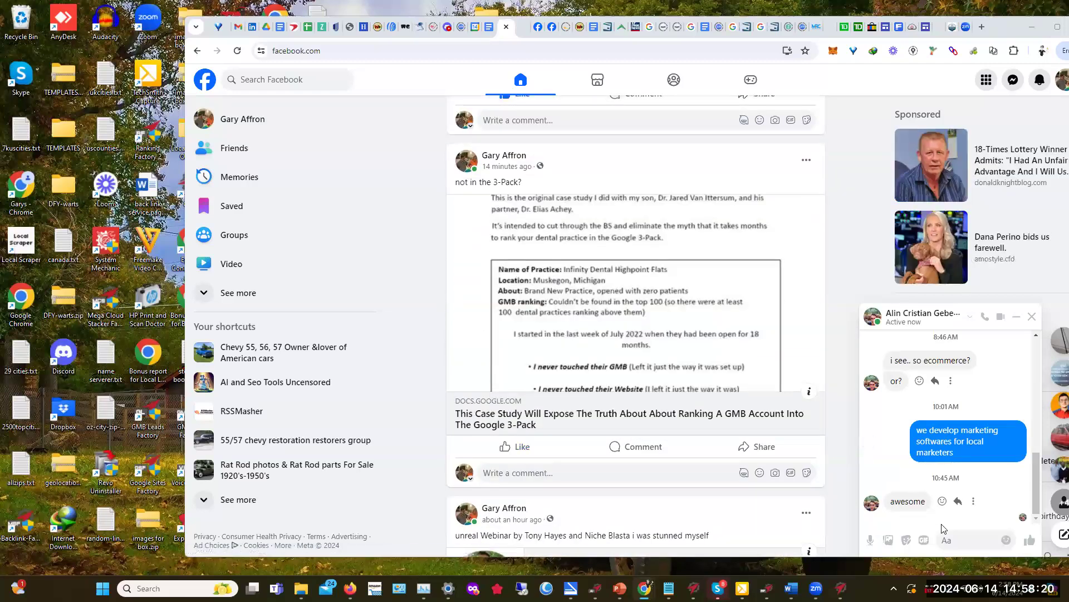
mouse_move(743, 588)
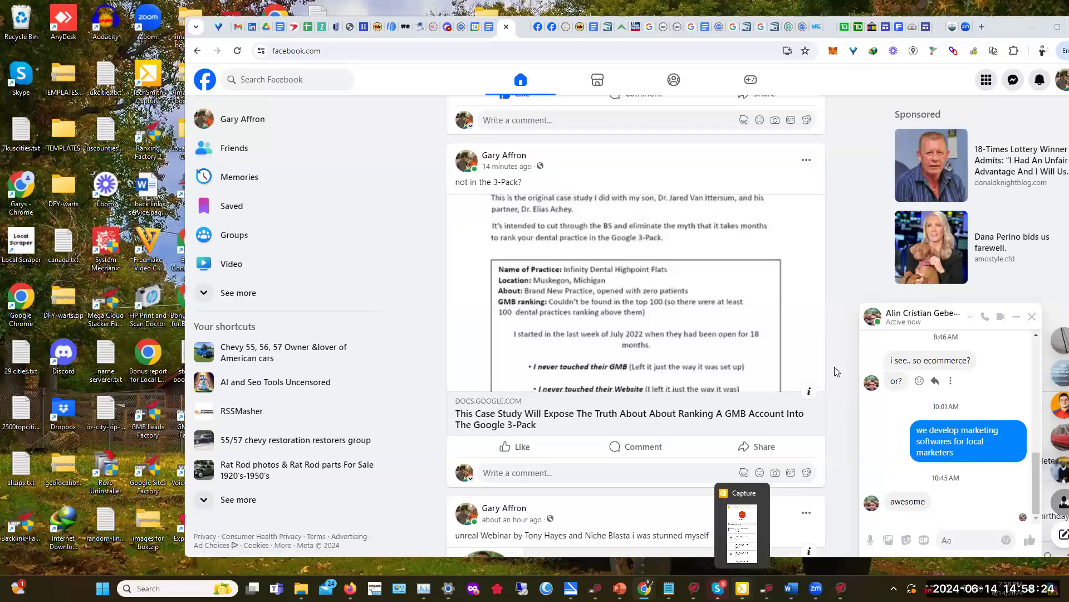
scroll(836, 372, "down", 1)
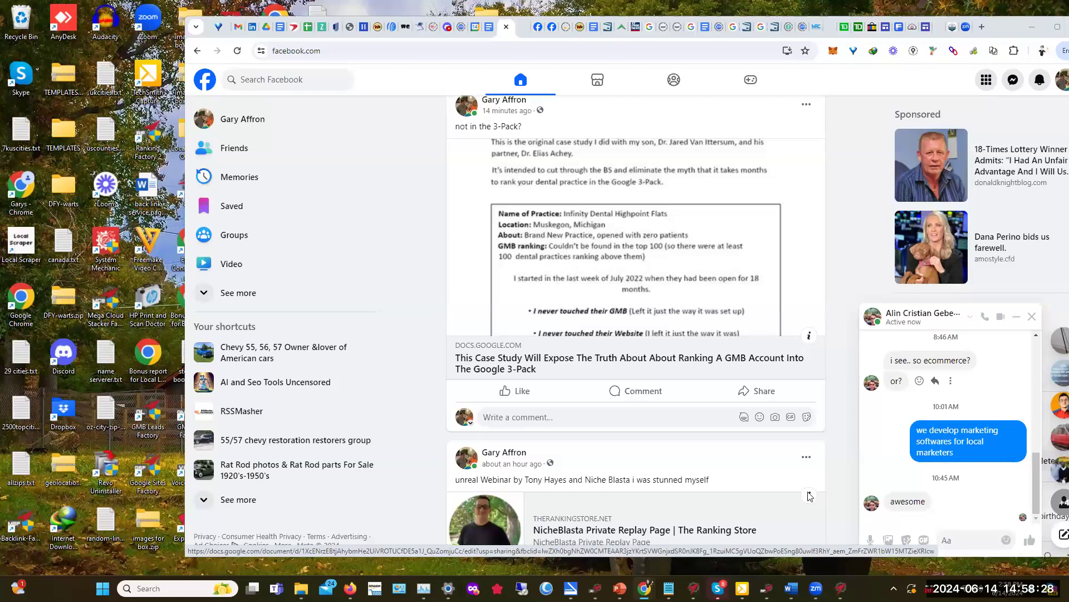
left_click(742, 588)
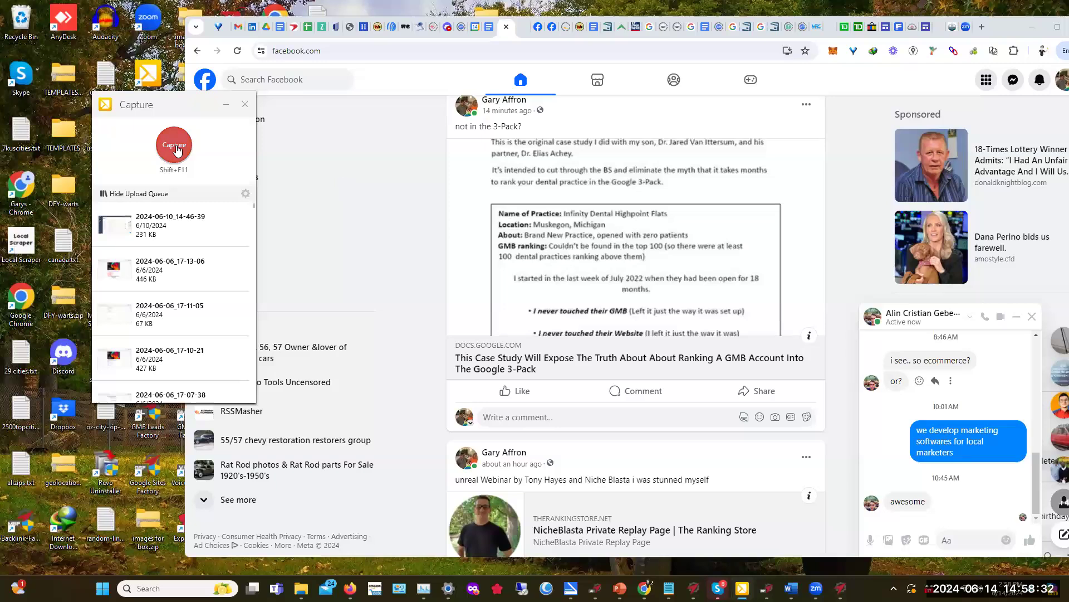
key("shift+F11")
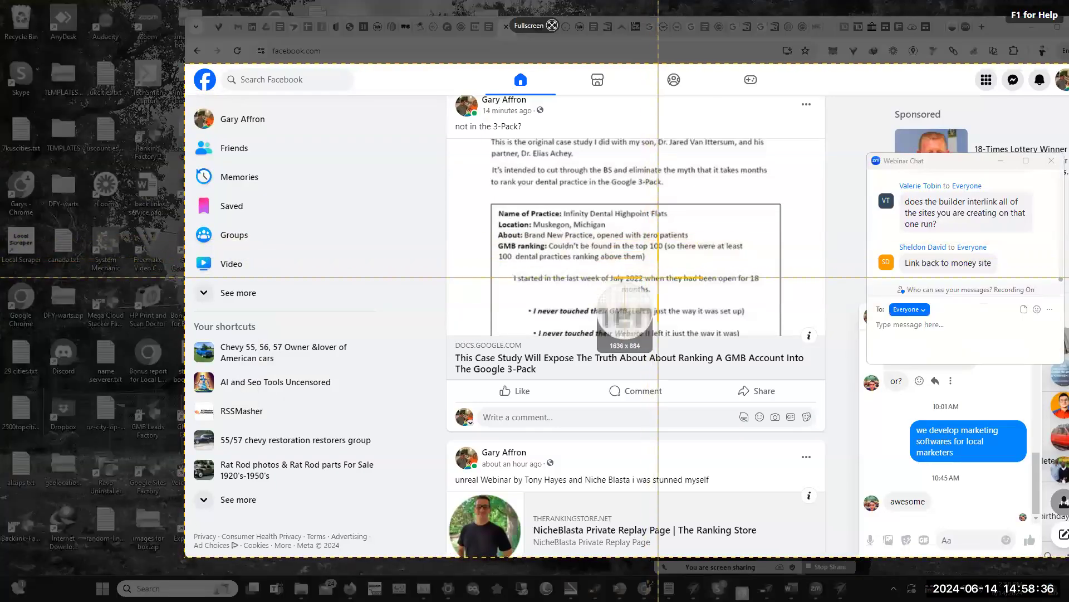
left_click(651, 277)
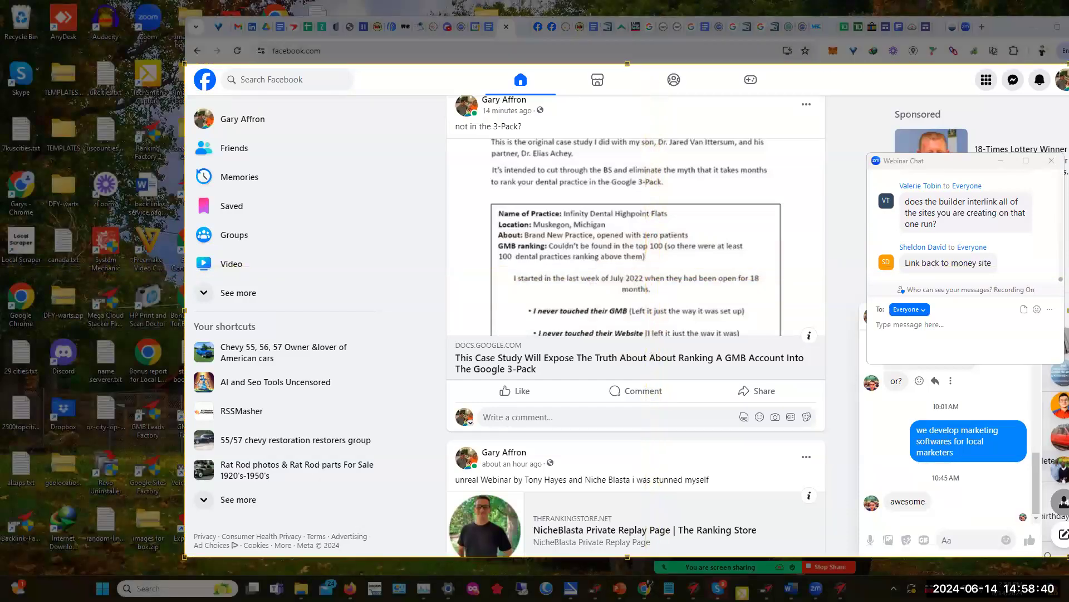
left_click(256, 536)
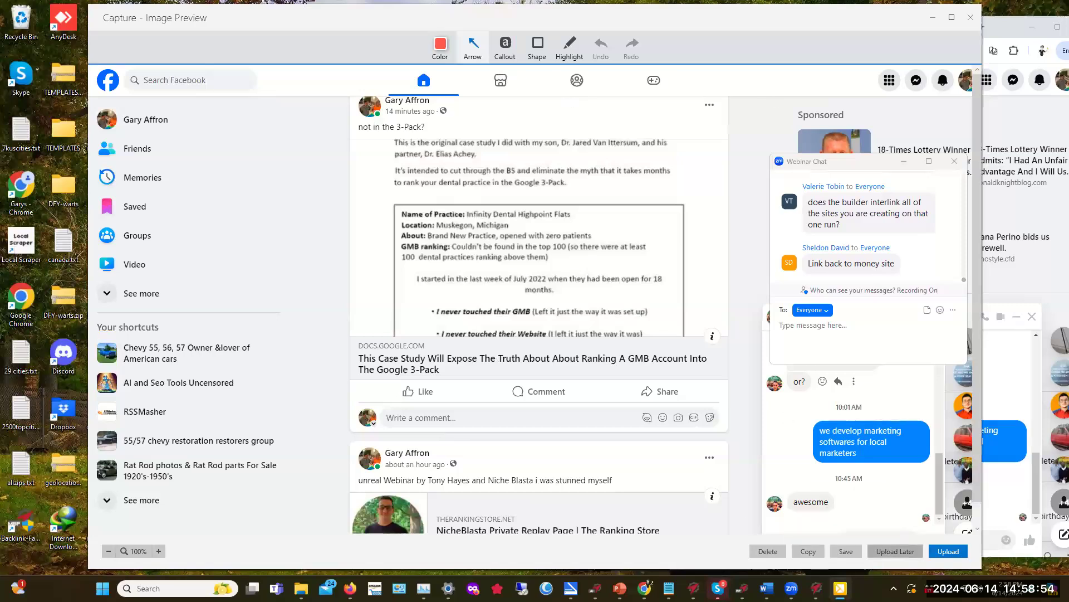
- Save the screenshot to the Downloads folder as "fb dental doc.png" and close the image preview
left_click(846, 551)
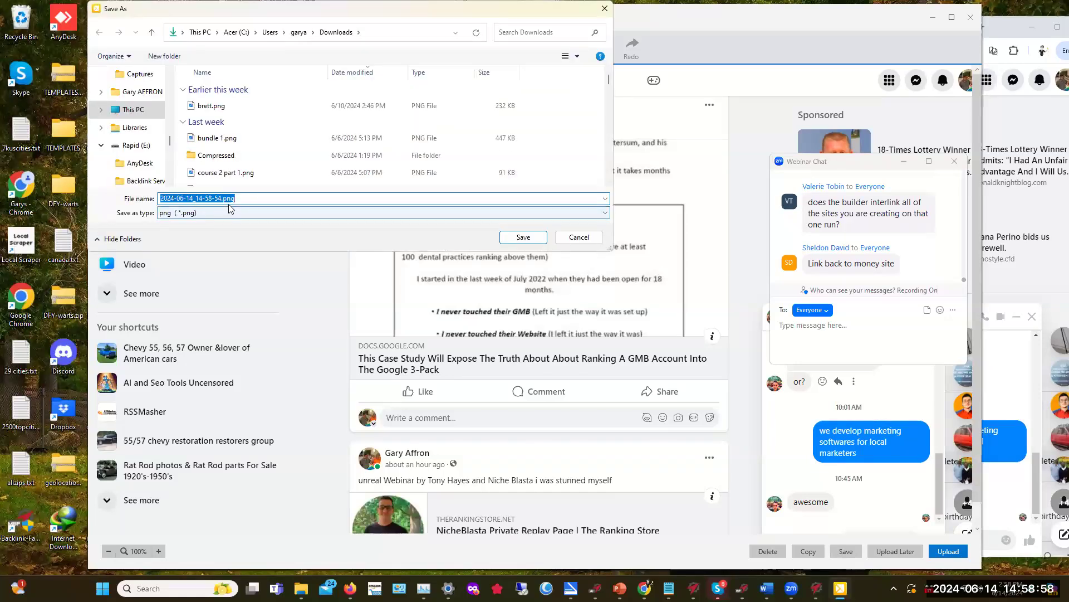
key("BackSpace")
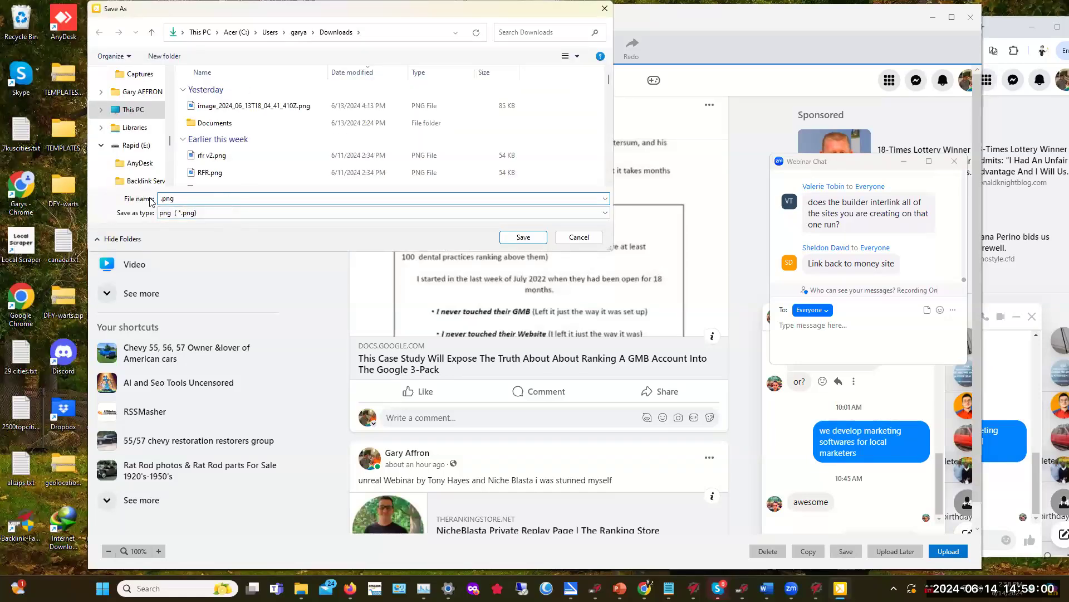
type("fb dental doc")
left_click(522, 236)
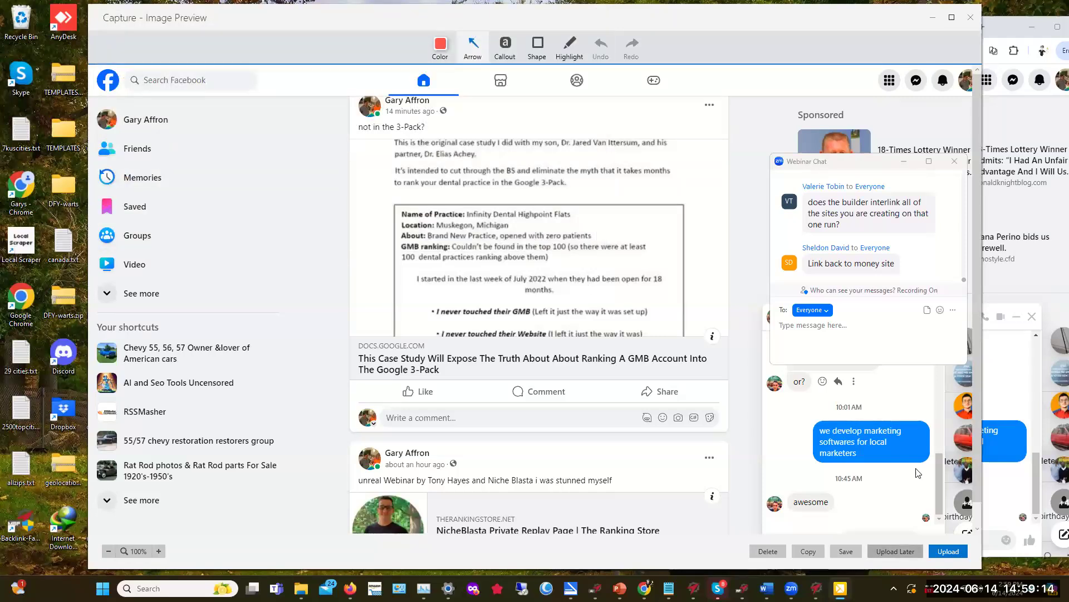
key("alt+F4")
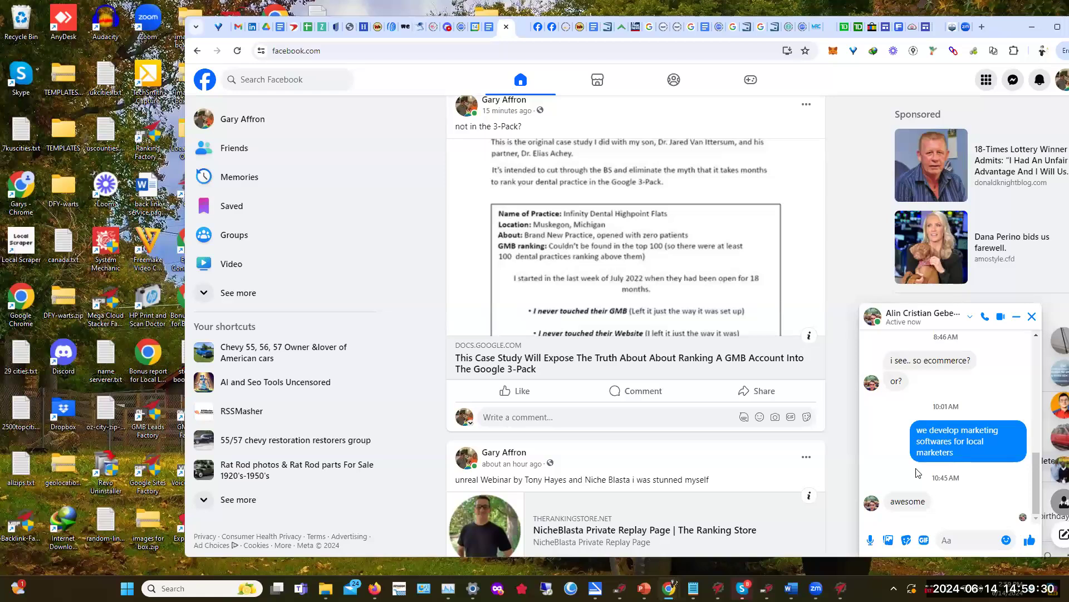
- Reply "yes" in the open Facebook chat, and try to start another screen capture with TechSmith Capture
type("yes")
key("Return")
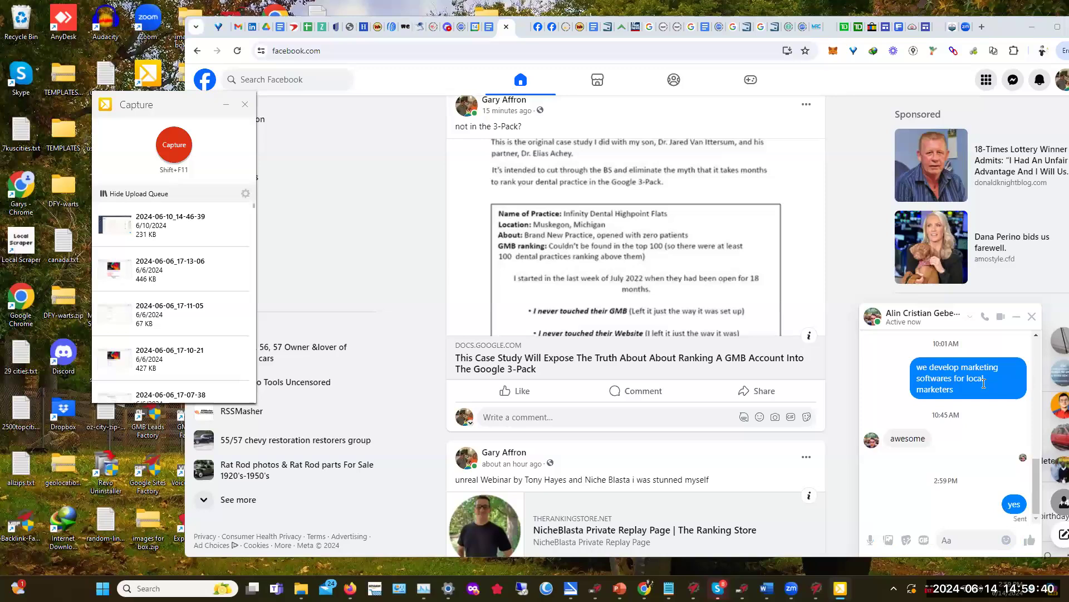
key("shift+F11")
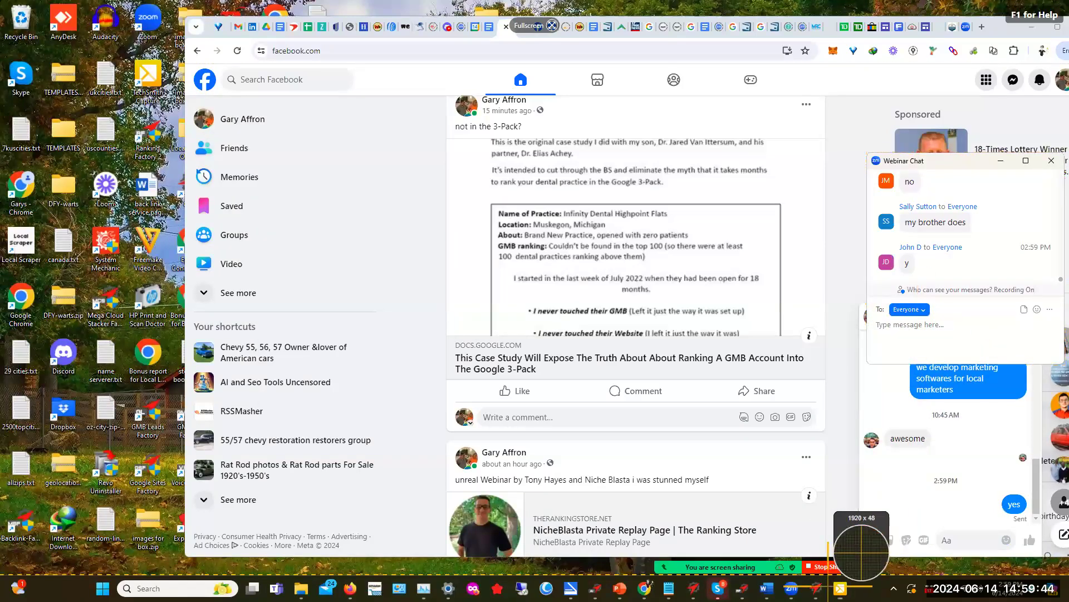
left_click(829, 586)
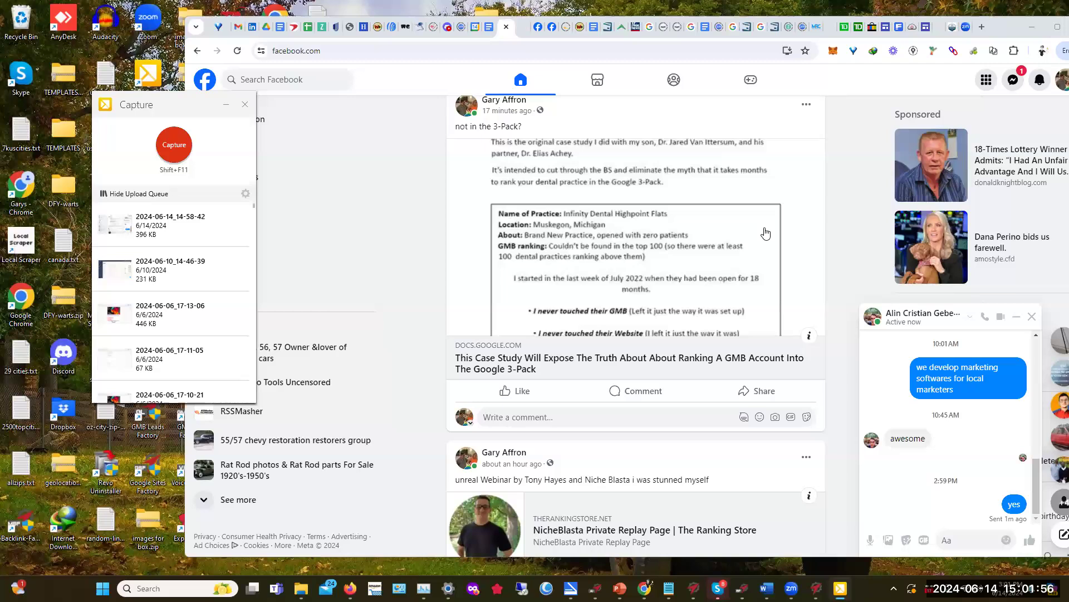
- Switch to Google Sheets and open the "Master Url Sheet" spreadsheet from the list of recent files
left_click(308, 28)
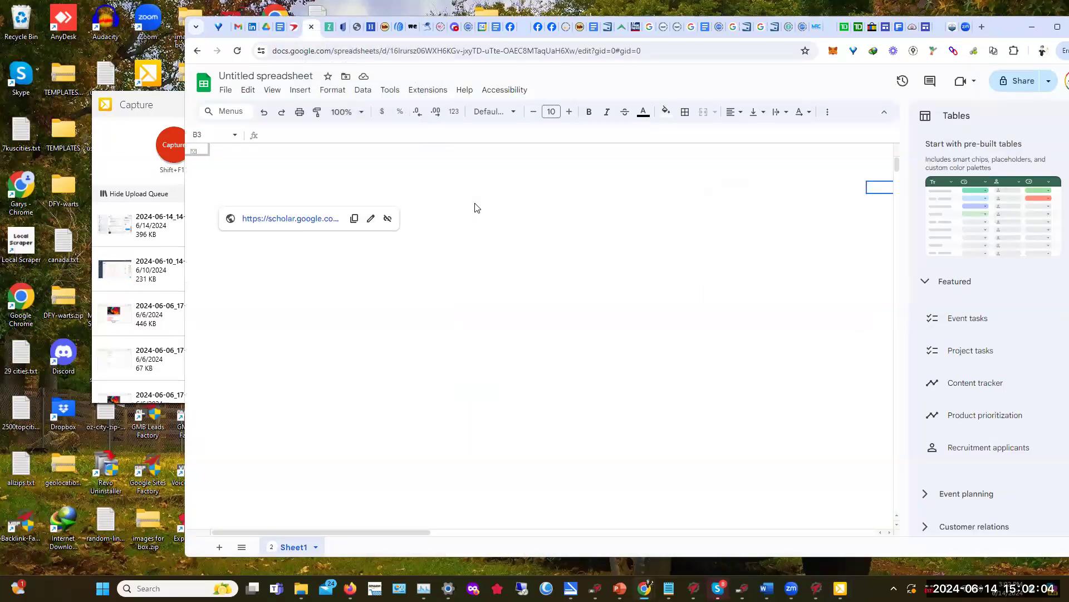
left_click(205, 84)
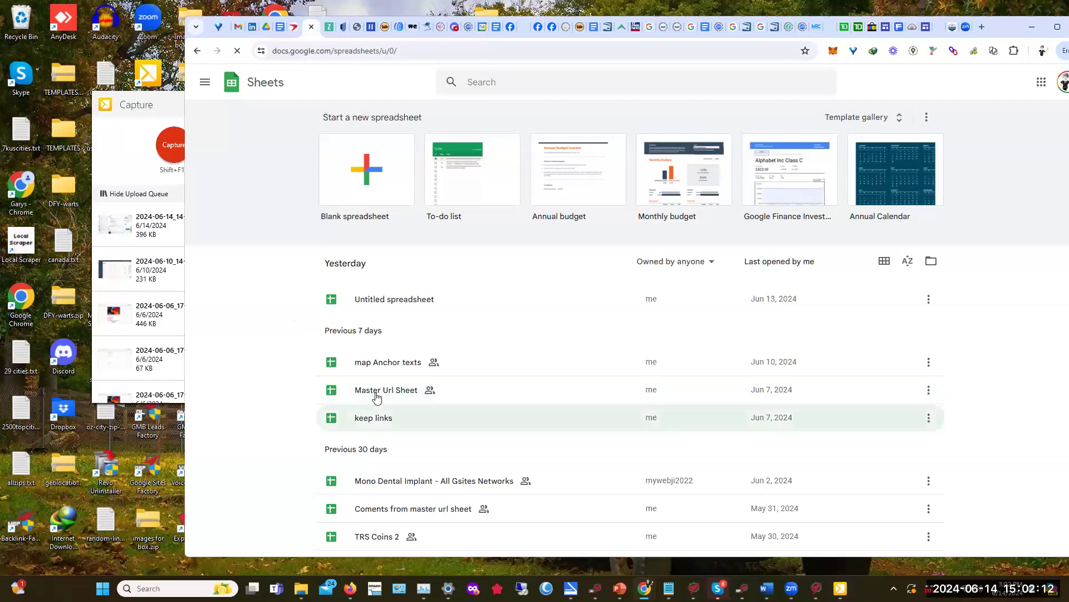
left_click(375, 395)
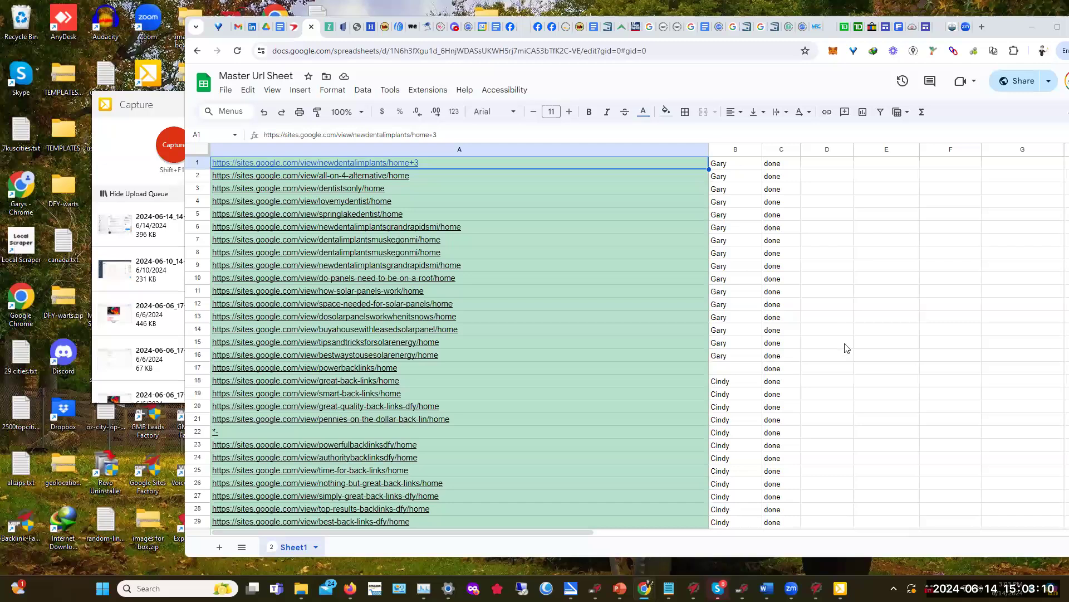
- Look through the Google Sites URLs in column A, from the first row to the end of the list
scroll(835, 351, "down", 5)
scroll(835, 363, "down", 18)
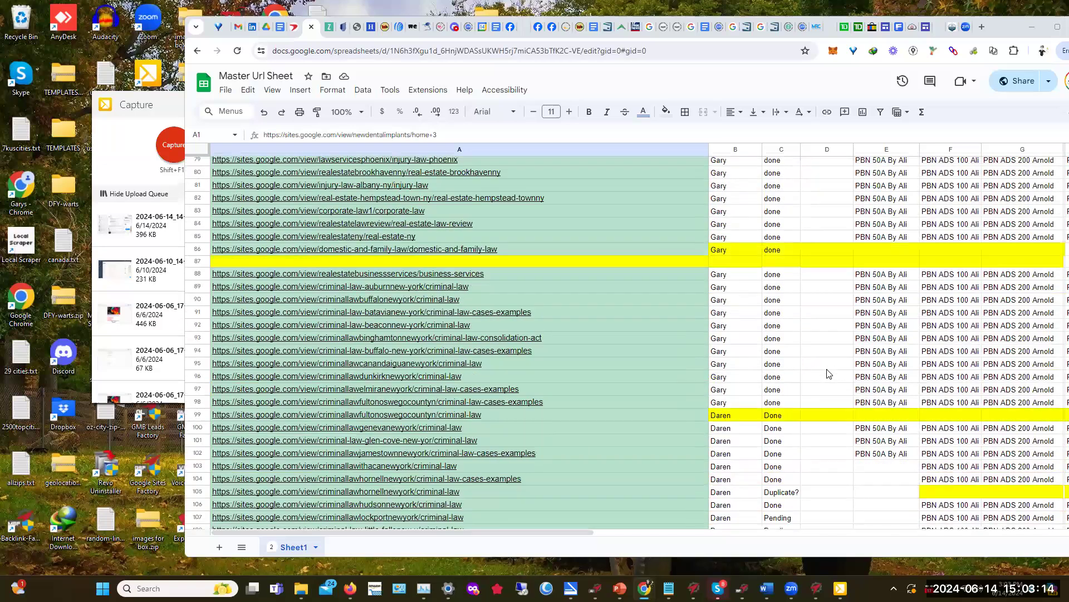
scroll(830, 381, "down", 20)
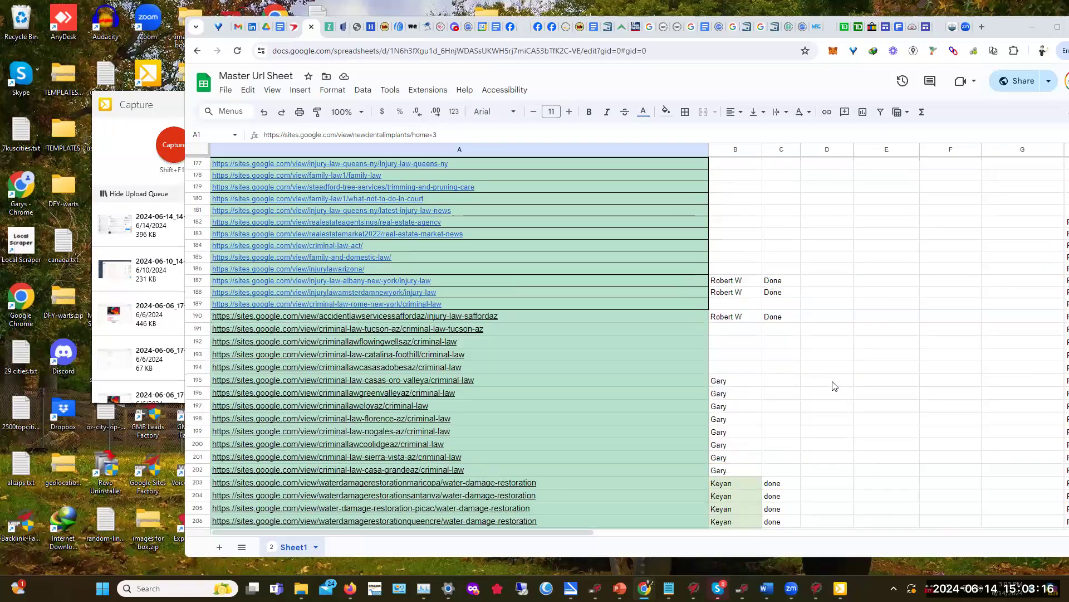
scroll(836, 385, "down", 20)
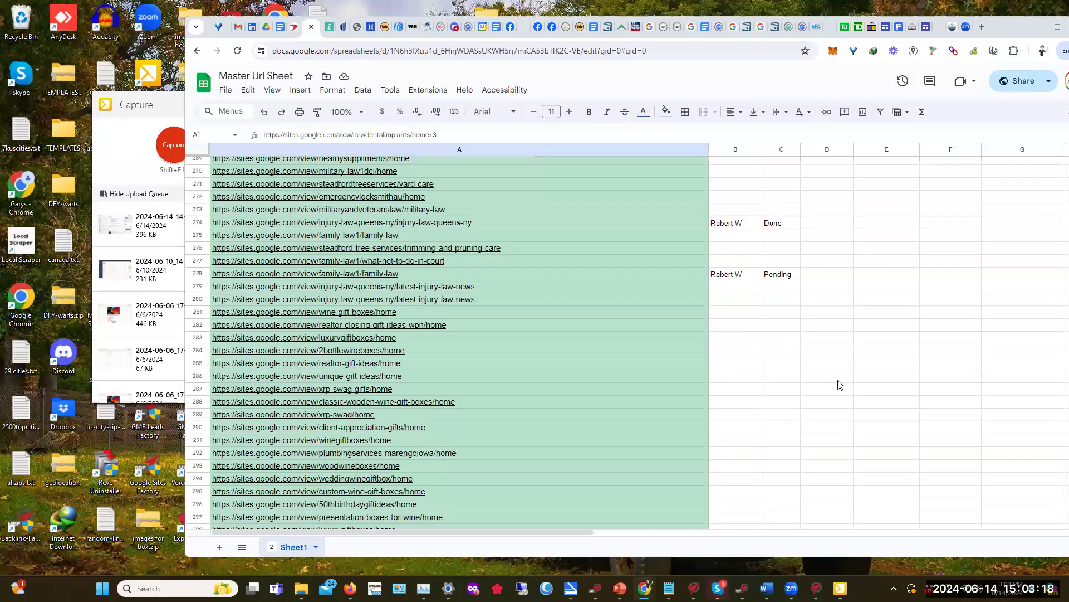
scroll(840, 389, "down", 20)
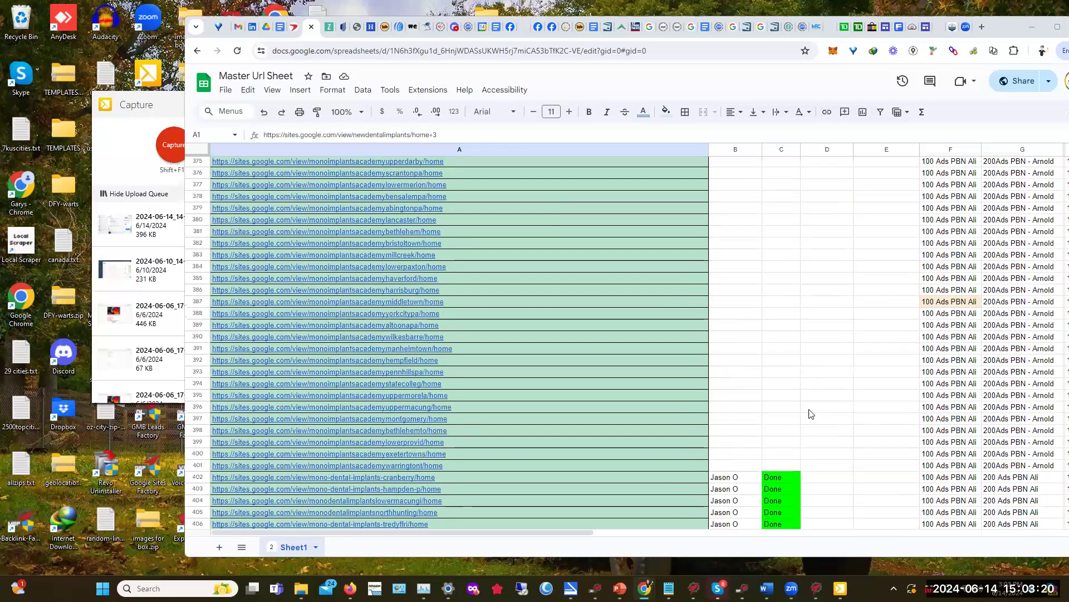
scroll(824, 421, "down", 20)
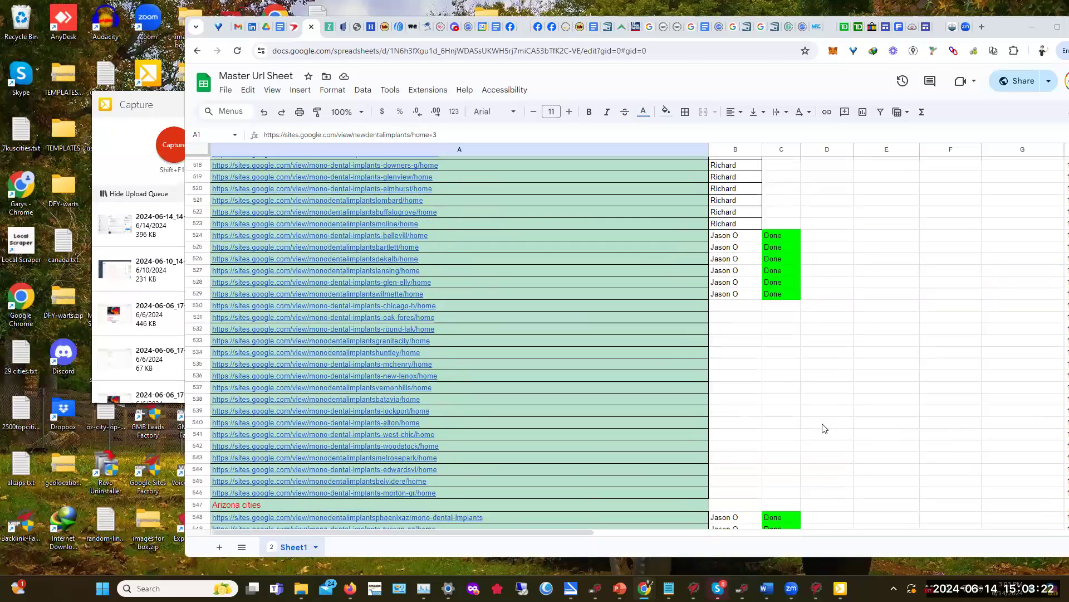
scroll(832, 431, "down", 19)
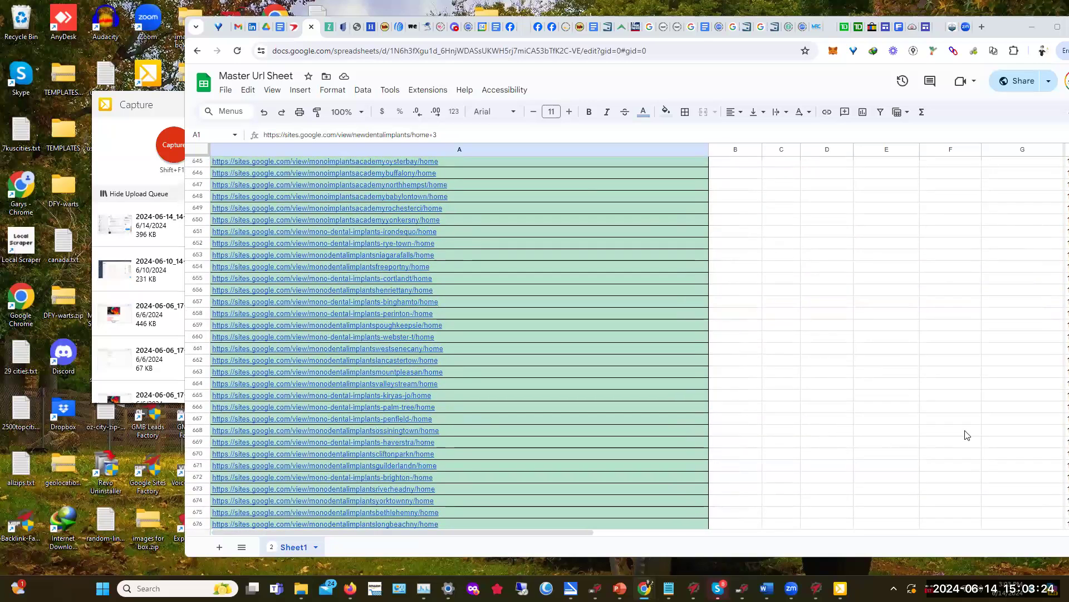
scroll(835, 434, "down", 16)
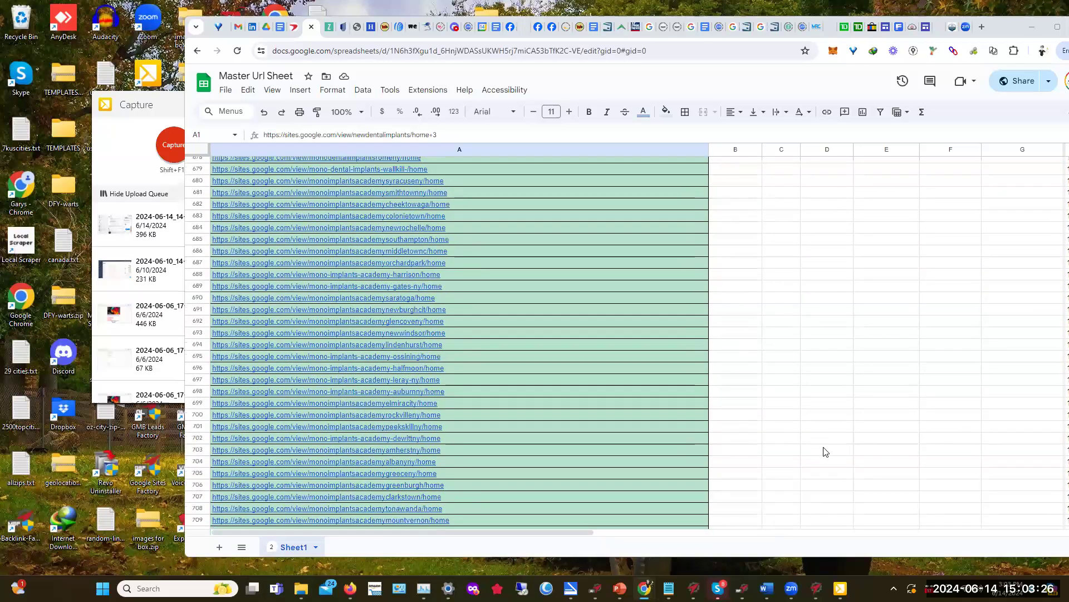
scroll(868, 445, "down", 20)
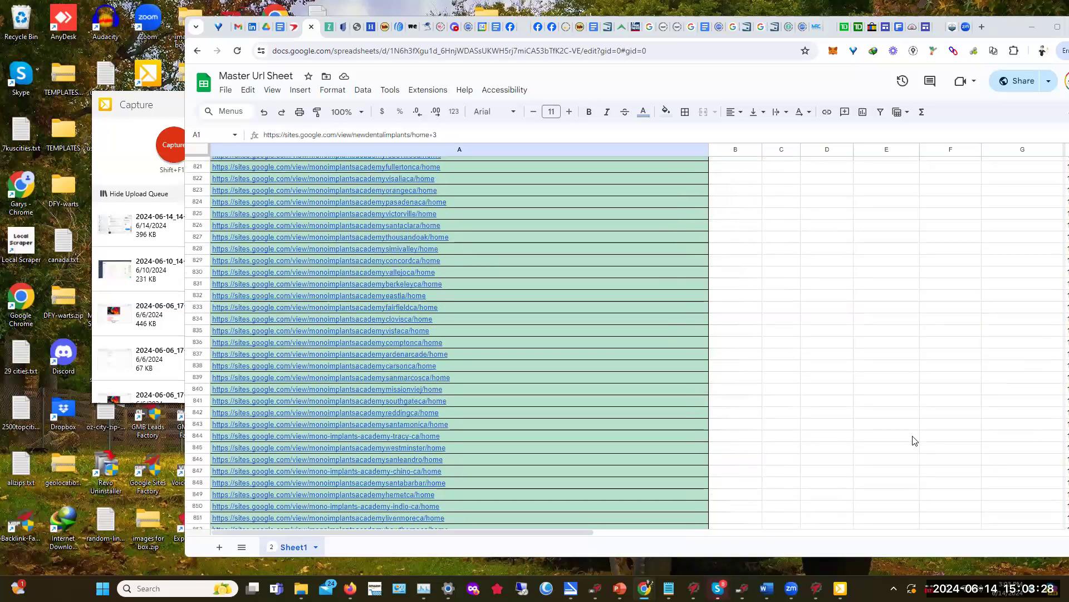
scroll(897, 440, "down", 20)
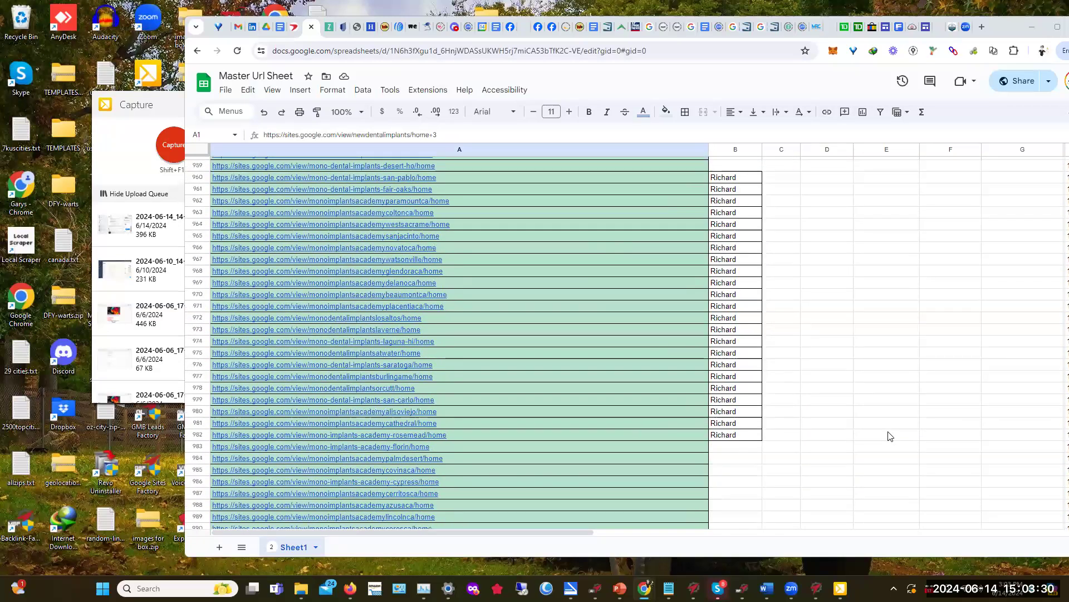
scroll(892, 435, "down", 20)
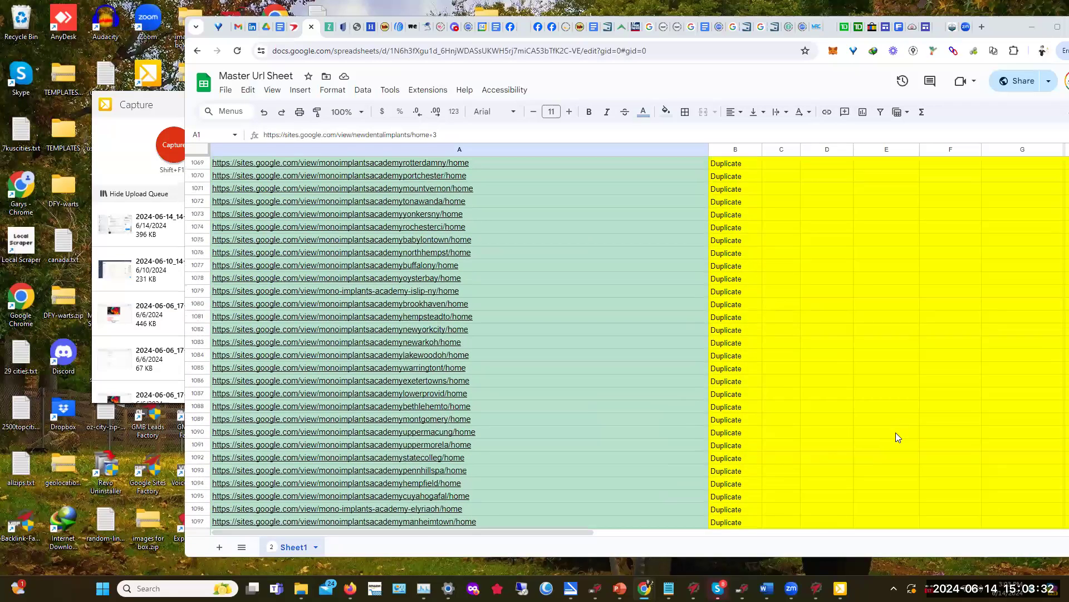
scroll(893, 447, "down", 20)
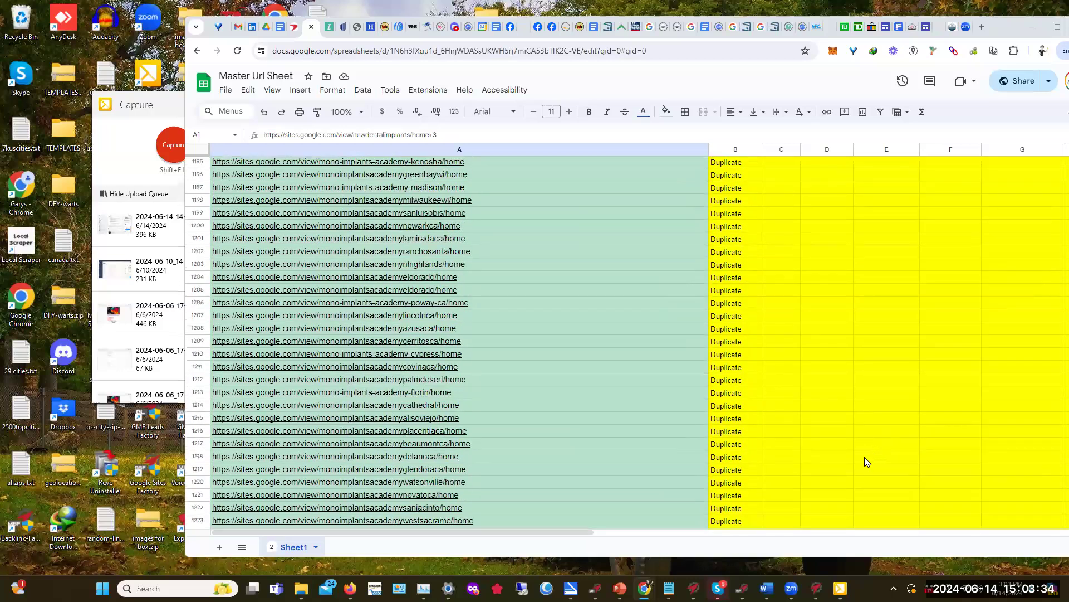
scroll(866, 451, "down", 20)
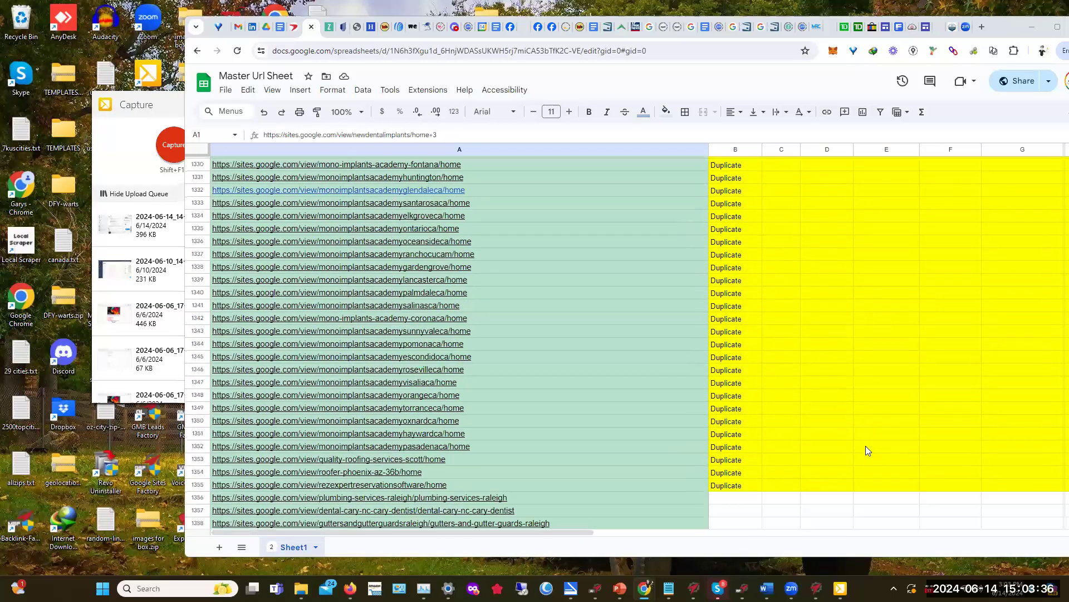
scroll(864, 451, "down", 20)
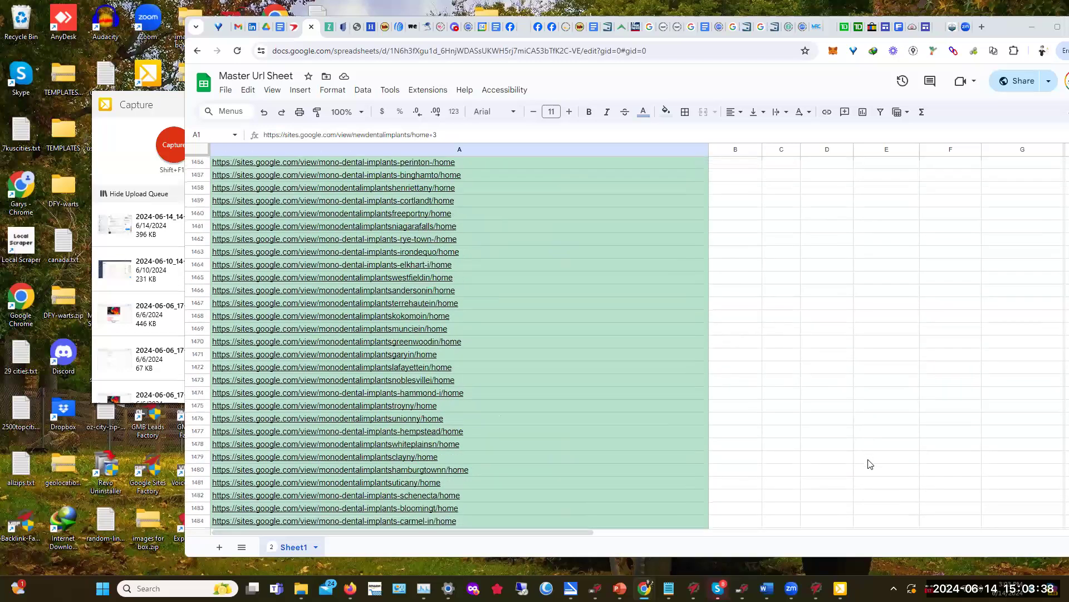
scroll(872, 459, "down", 20)
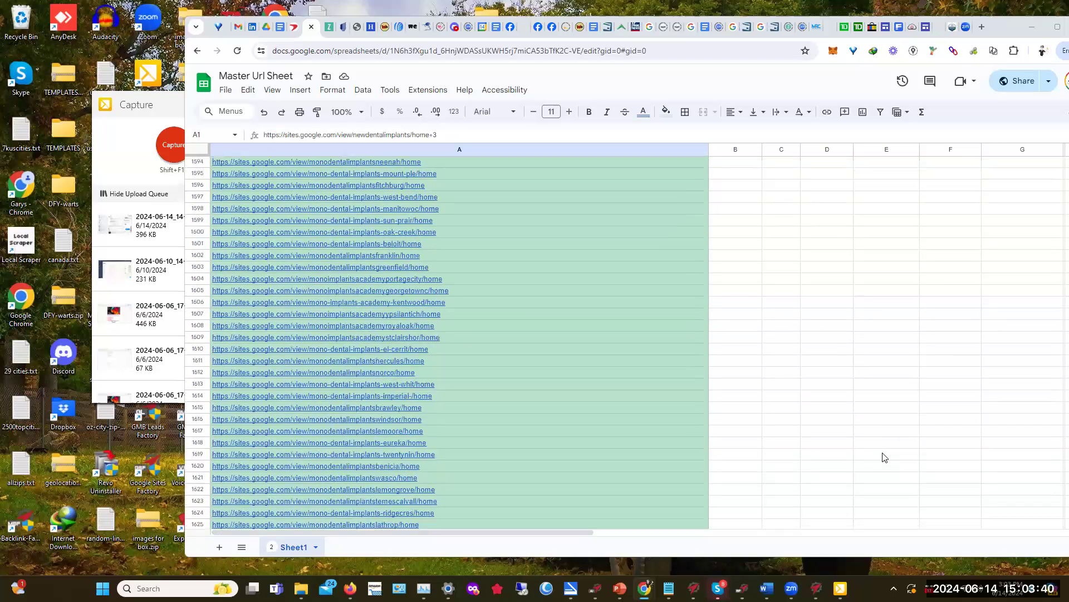
scroll(879, 463, "down", 20)
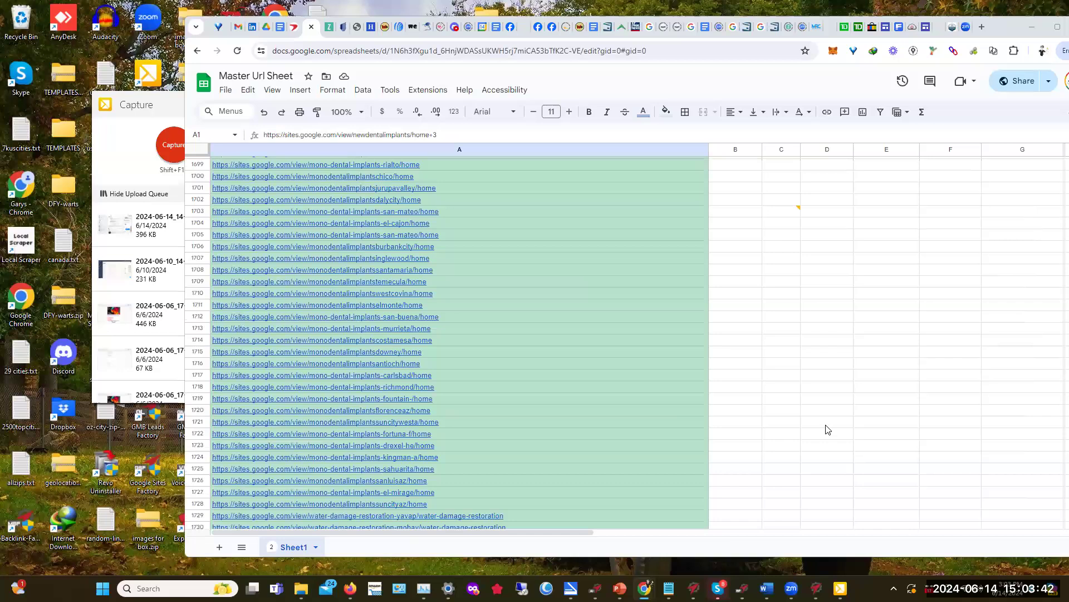
scroll(830, 437, "down", 6)
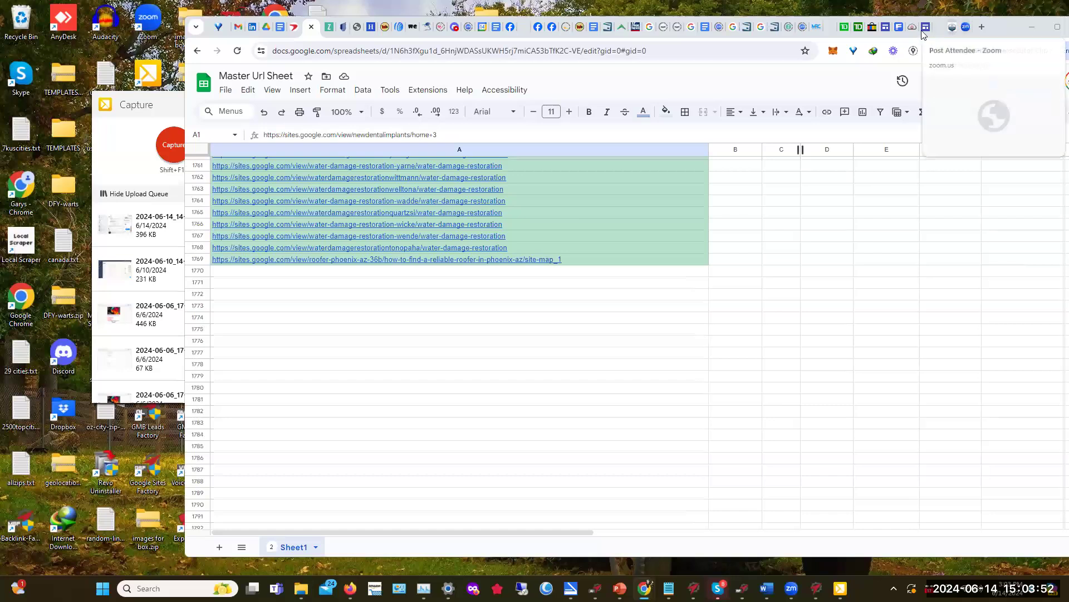
- In Google Sites, open the "This Case Study will reveal 3 pack" site and copy its published site link
left_click(885, 28)
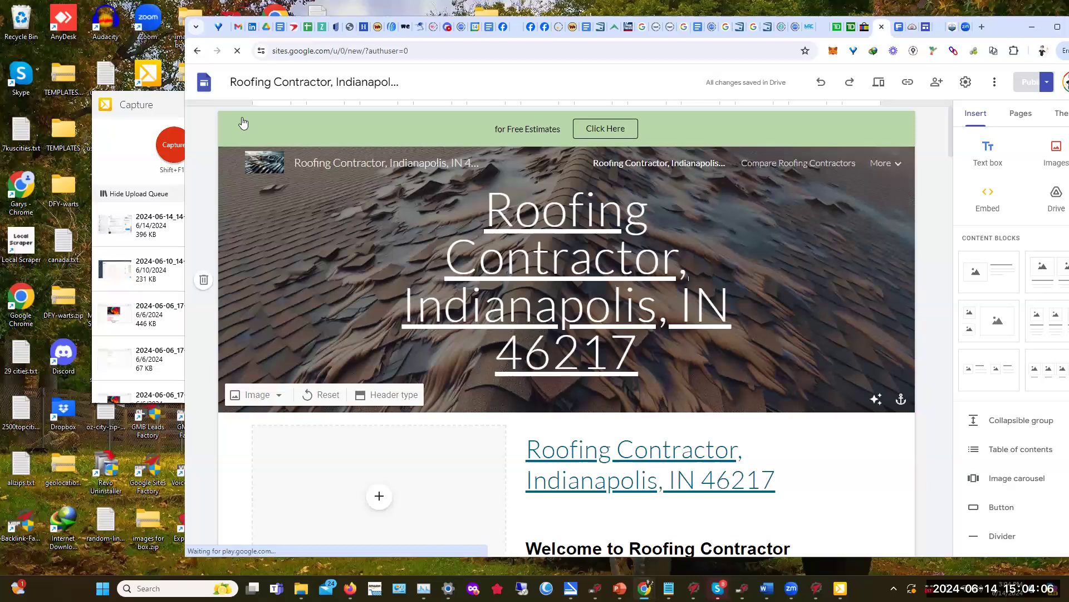
left_click(204, 82)
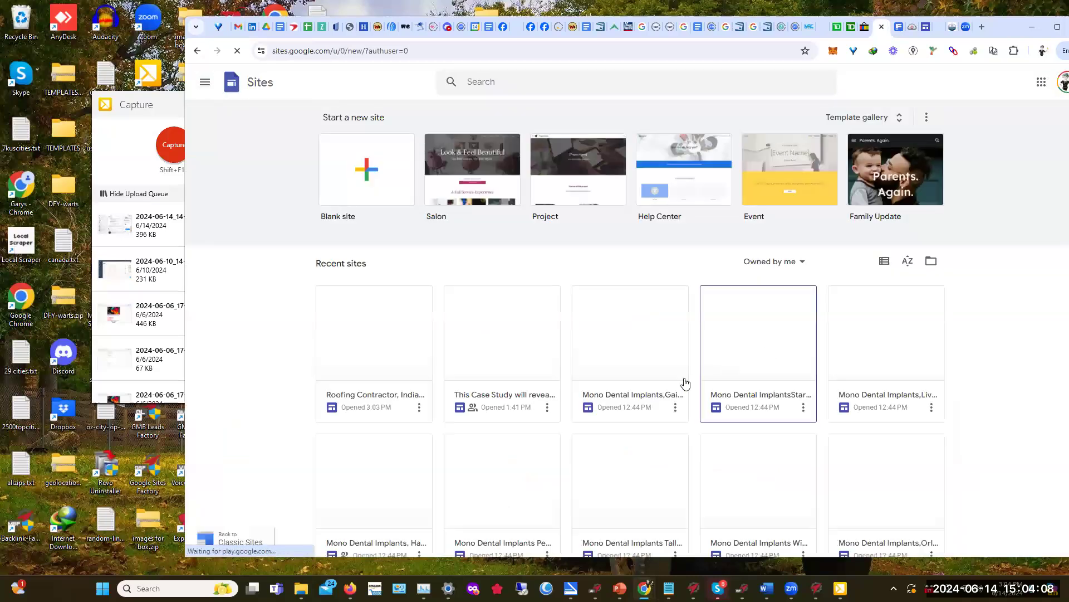
left_click(503, 348)
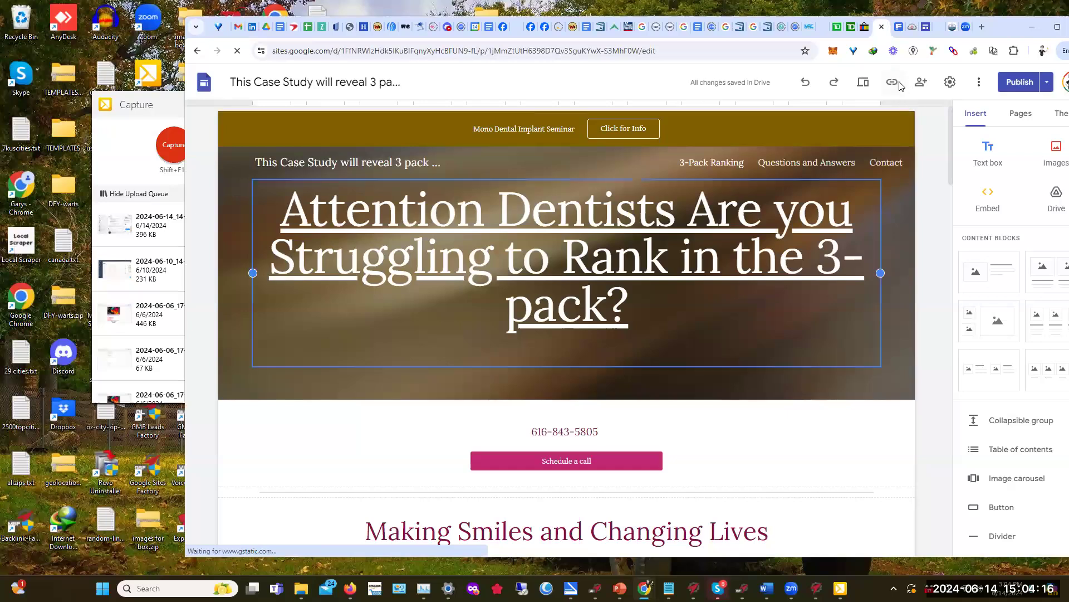
left_click(893, 83)
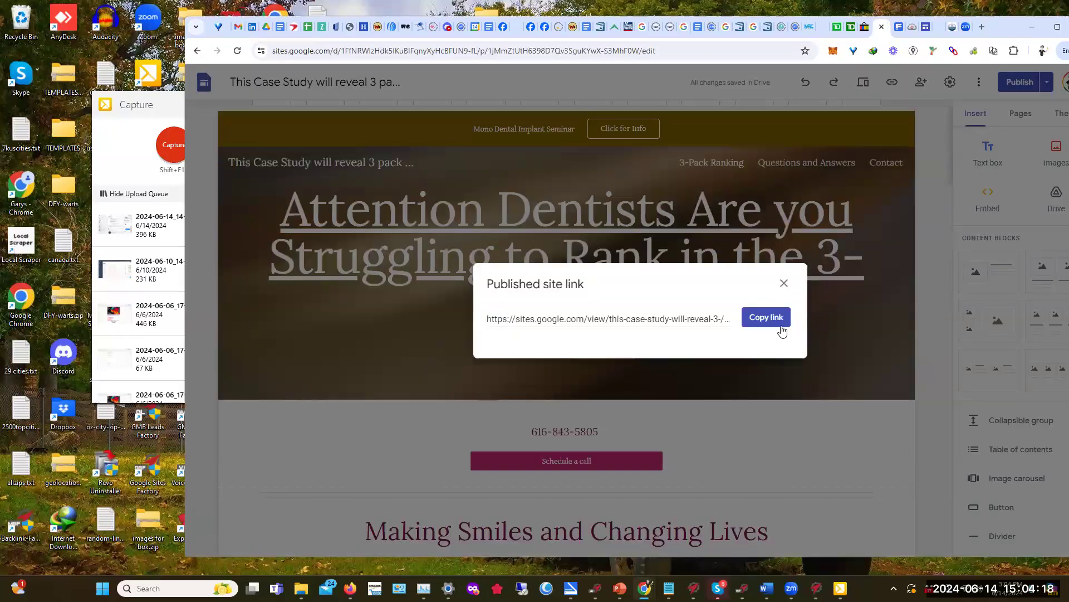
left_click(776, 312)
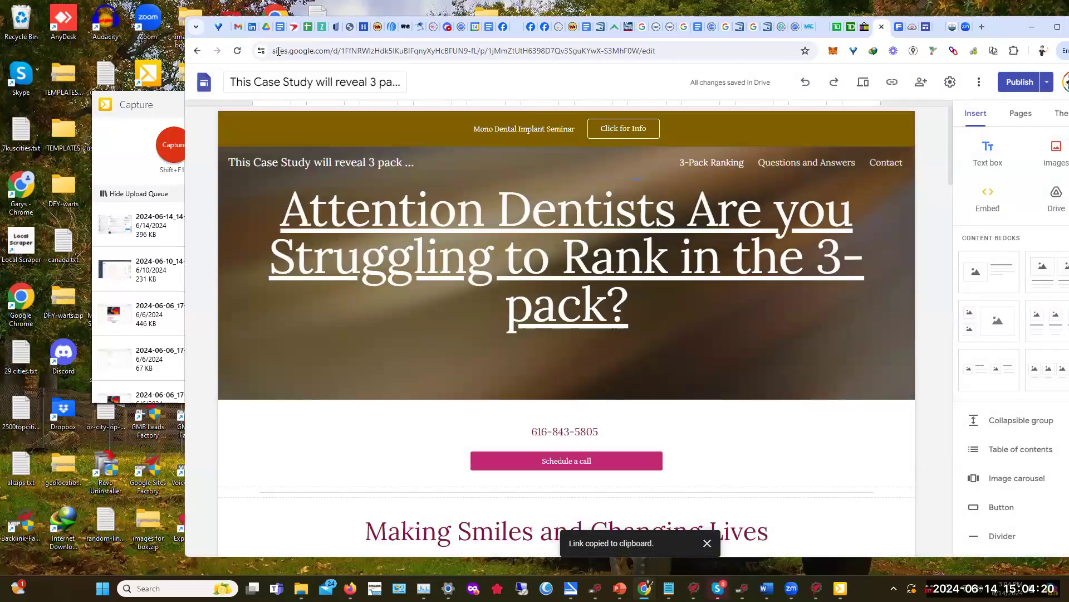
- Add the copied case study site link to the Master Url Sheet in cell A1770, below the last URL
left_click(308, 28)
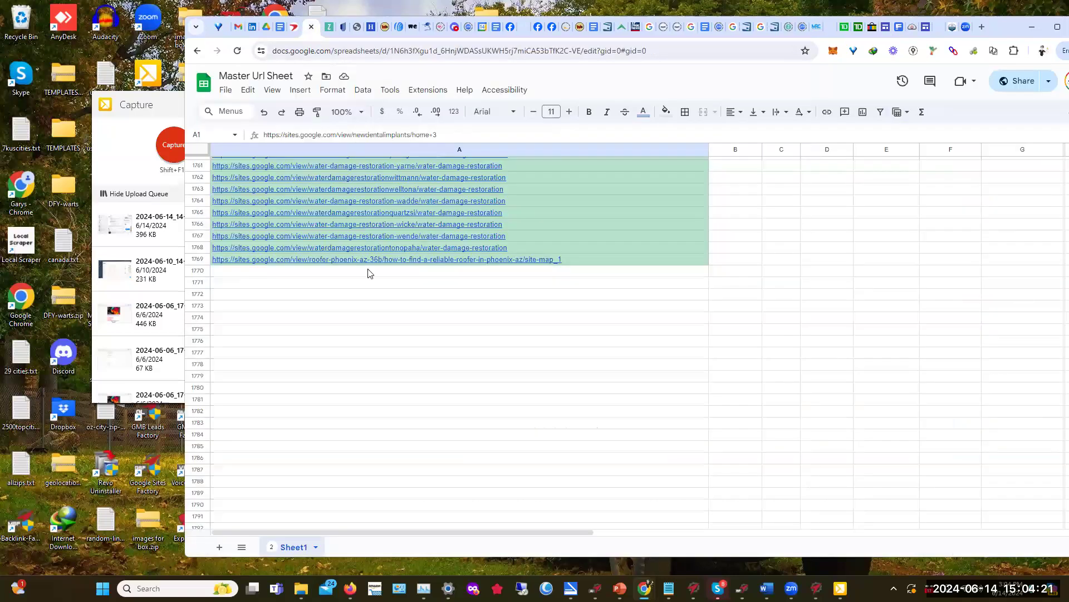
left_click(217, 273)
key("ctrl+v")
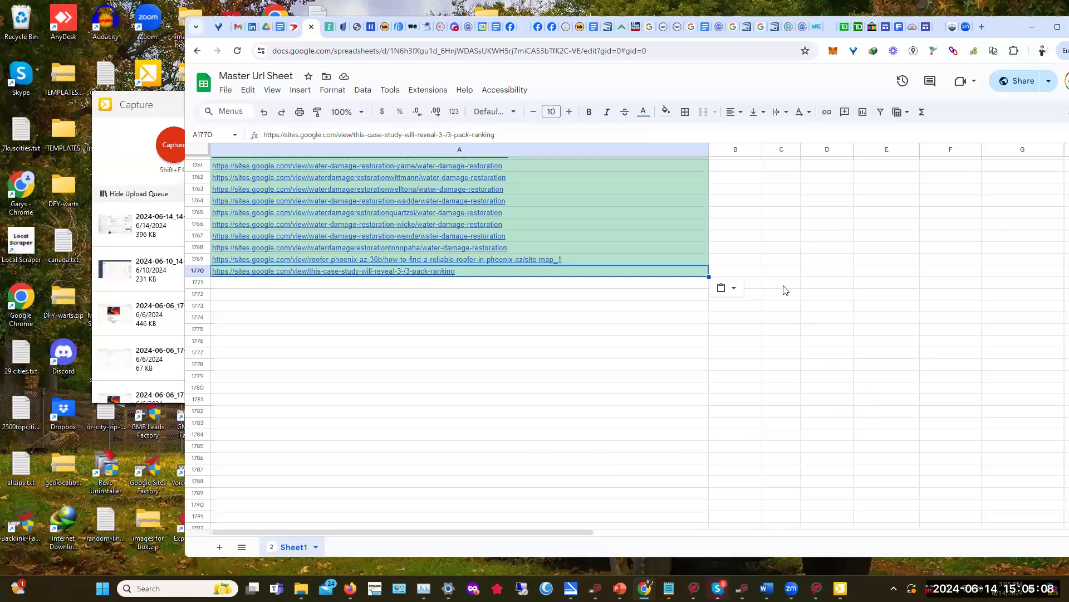
- Look through the site URLs and their assignee and status columns from the last row back up to the first row
scroll(787, 291, "up", 5)
scroll(787, 290, "up", 20)
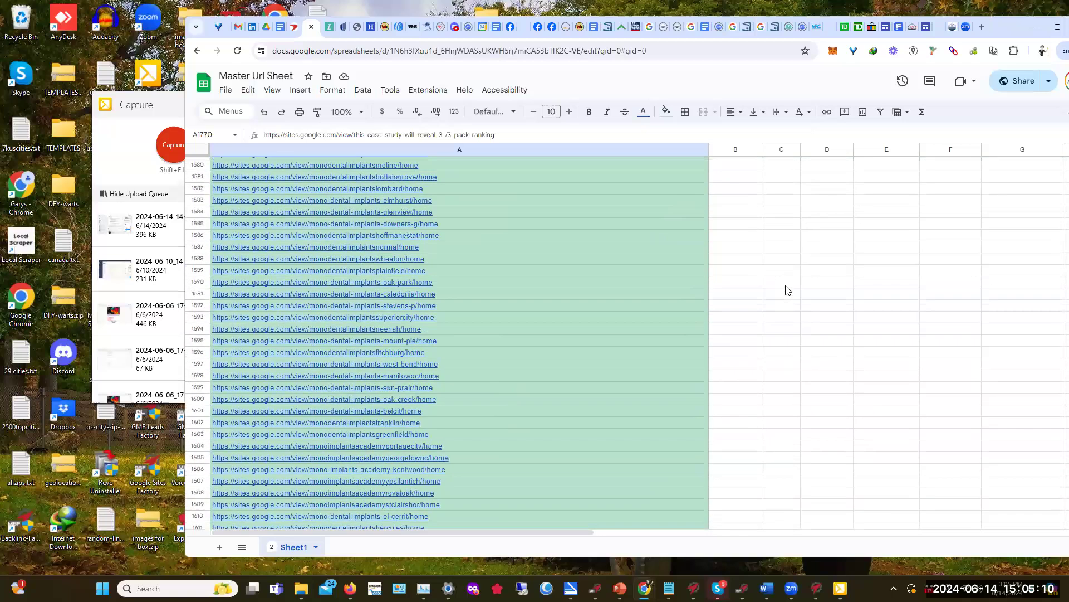
scroll(781, 293, "up", 20)
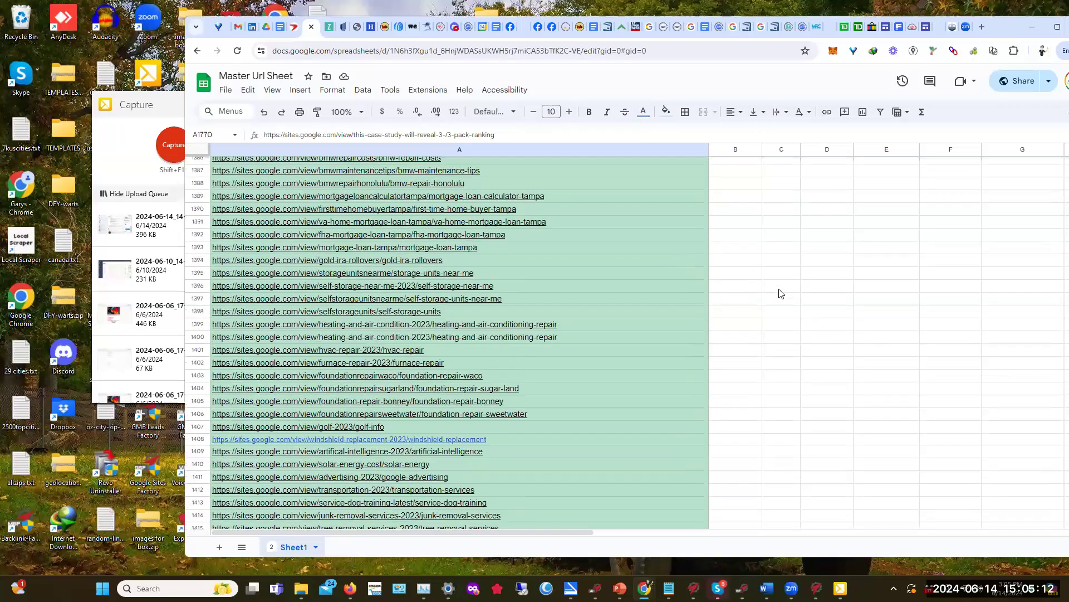
scroll(779, 293, "up", 20)
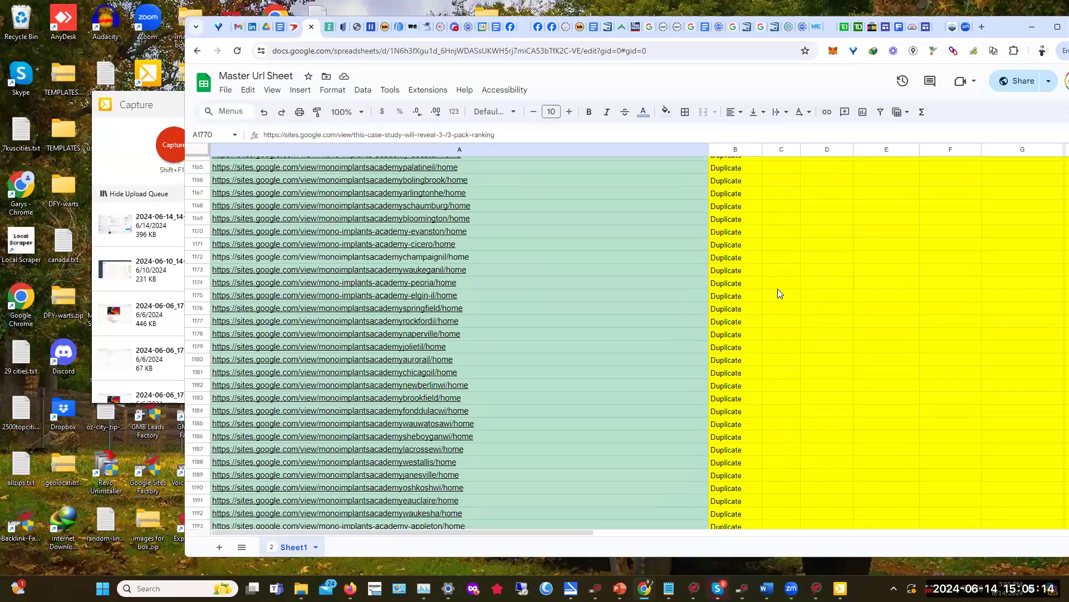
scroll(778, 293, "up", 20)
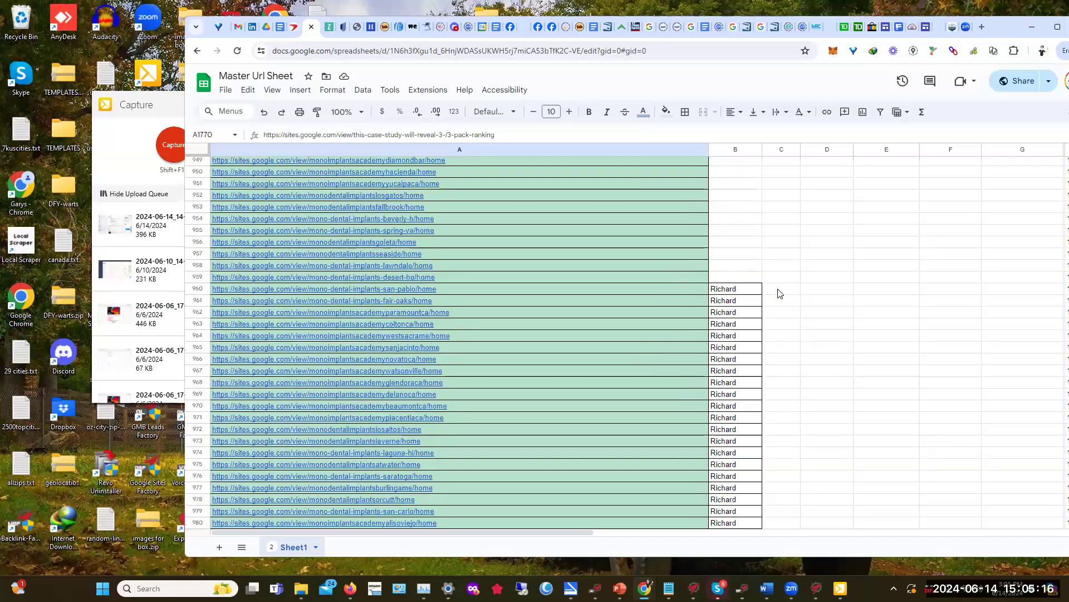
scroll(779, 293, "up", 20)
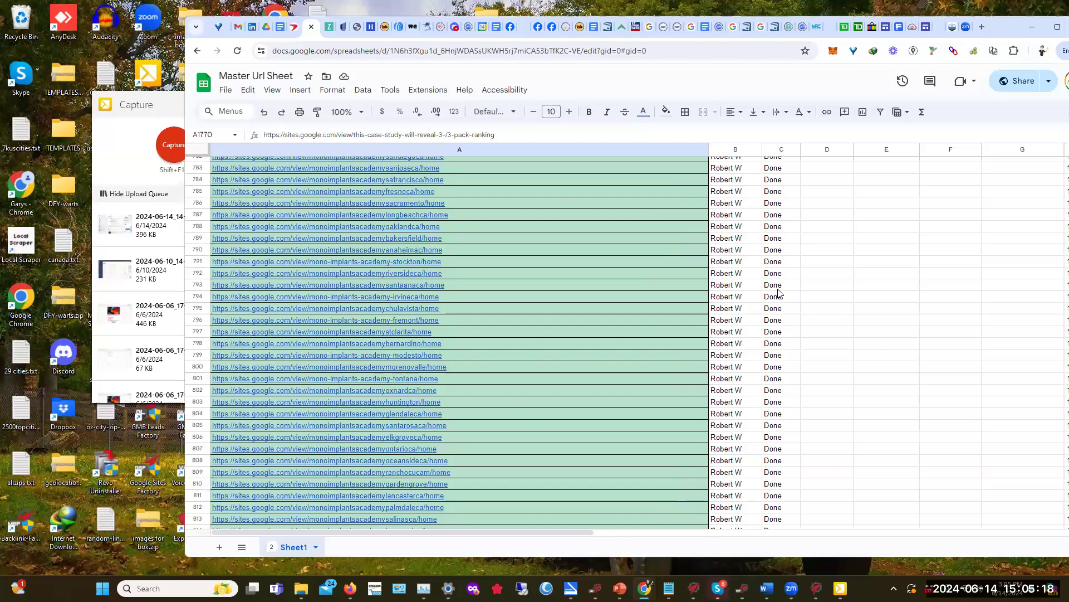
scroll(779, 293, "up", 20)
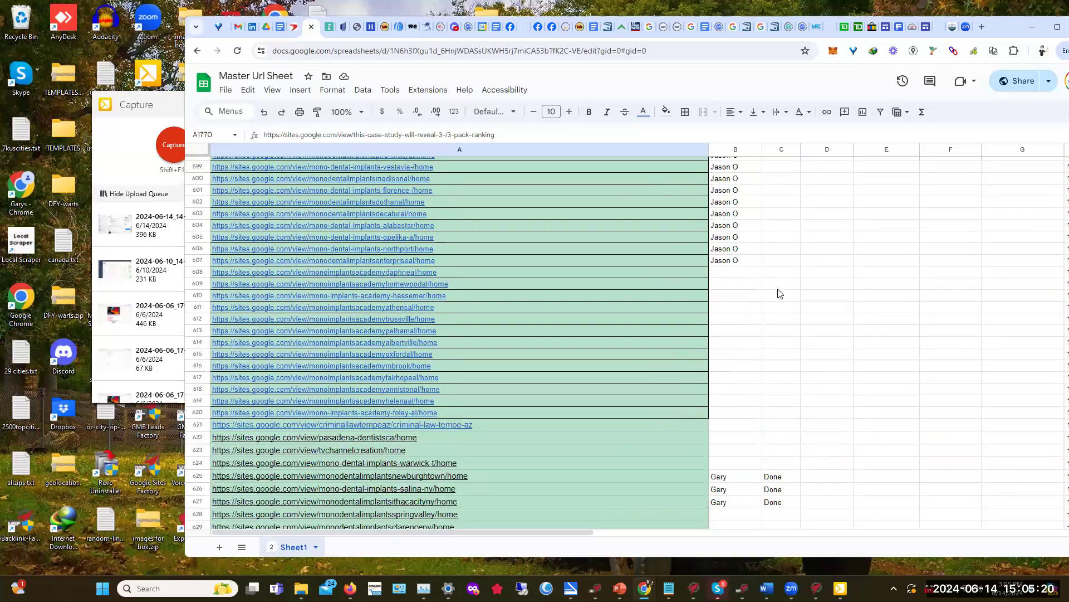
scroll(779, 293, "up", 20)
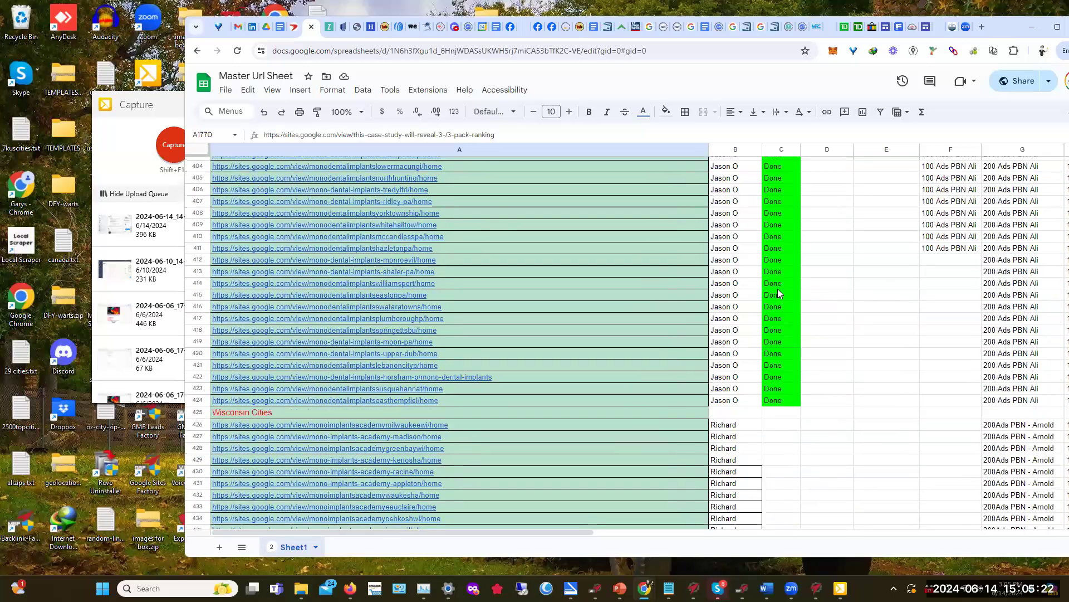
scroll(779, 293, "up", 8)
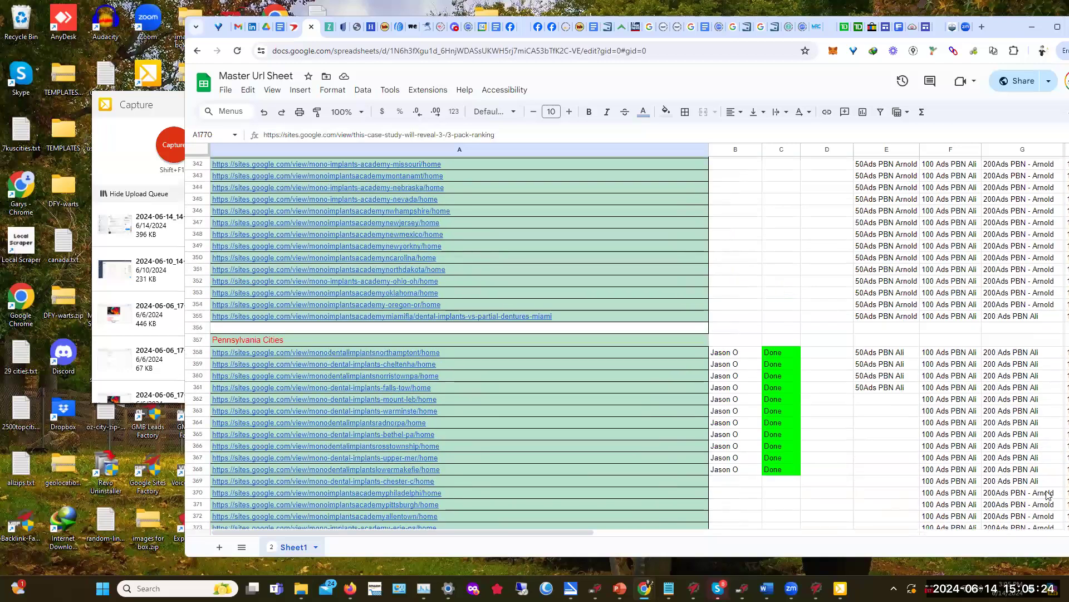
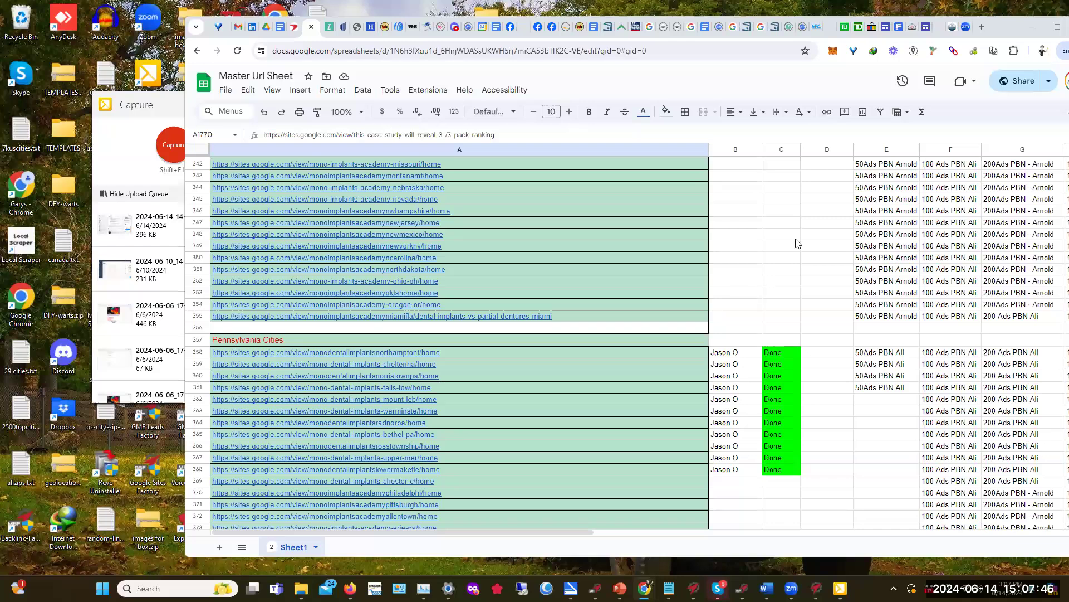
scroll(796, 243, "down", 3)
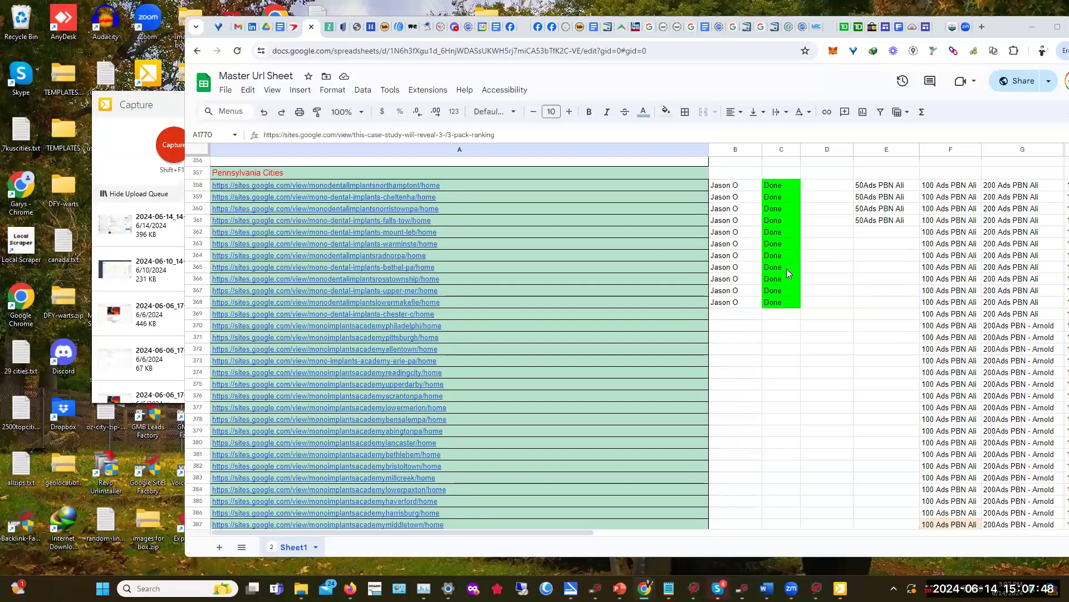
scroll(786, 269, "down", 2)
scroll(786, 273, "up", 20)
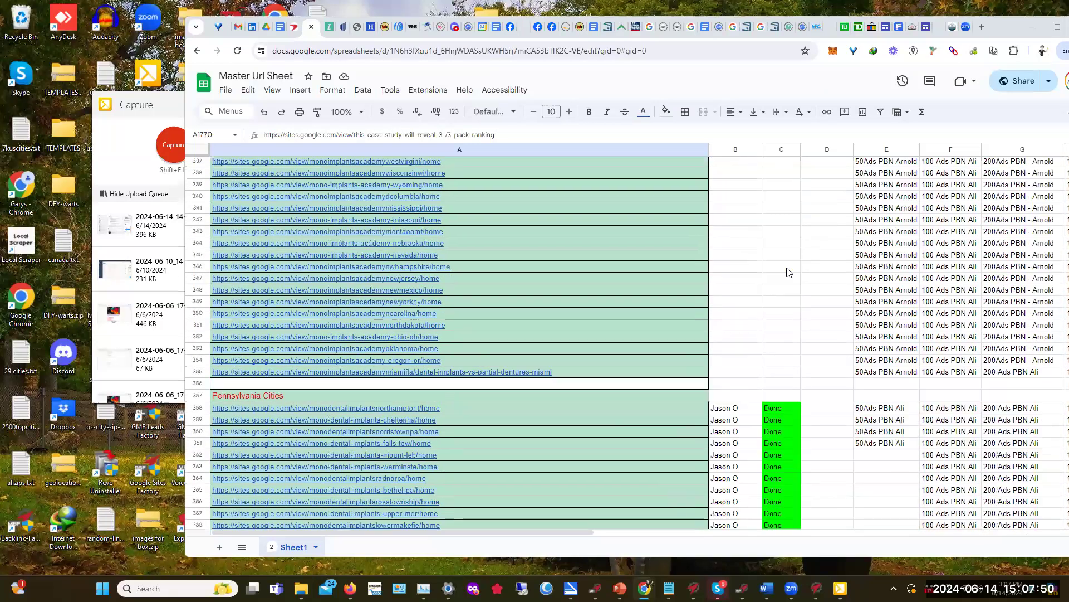
scroll(786, 273, "up", 20)
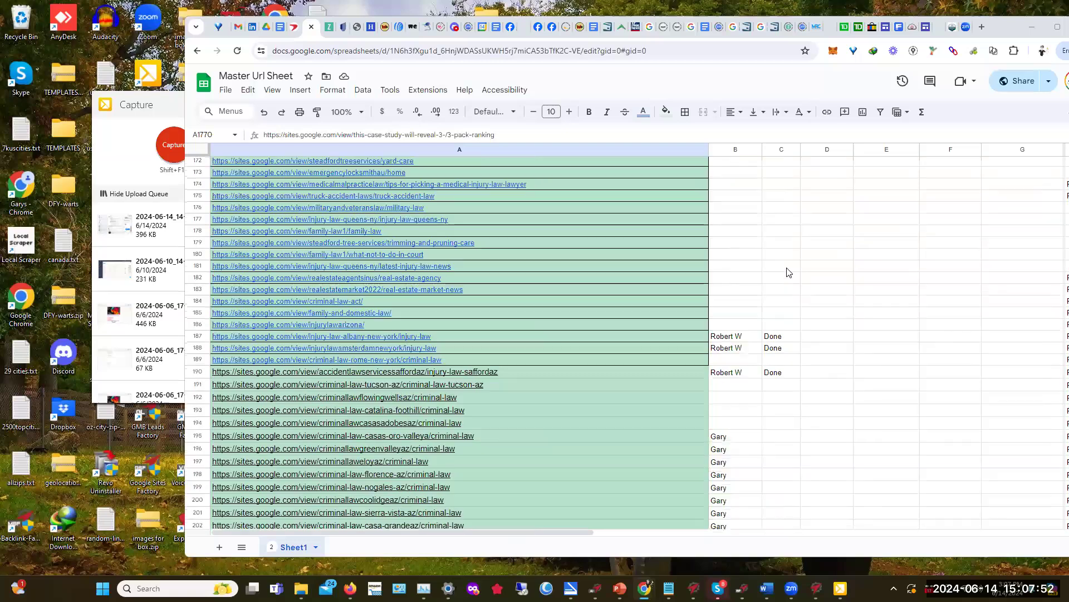
scroll(786, 272, "up", 2)
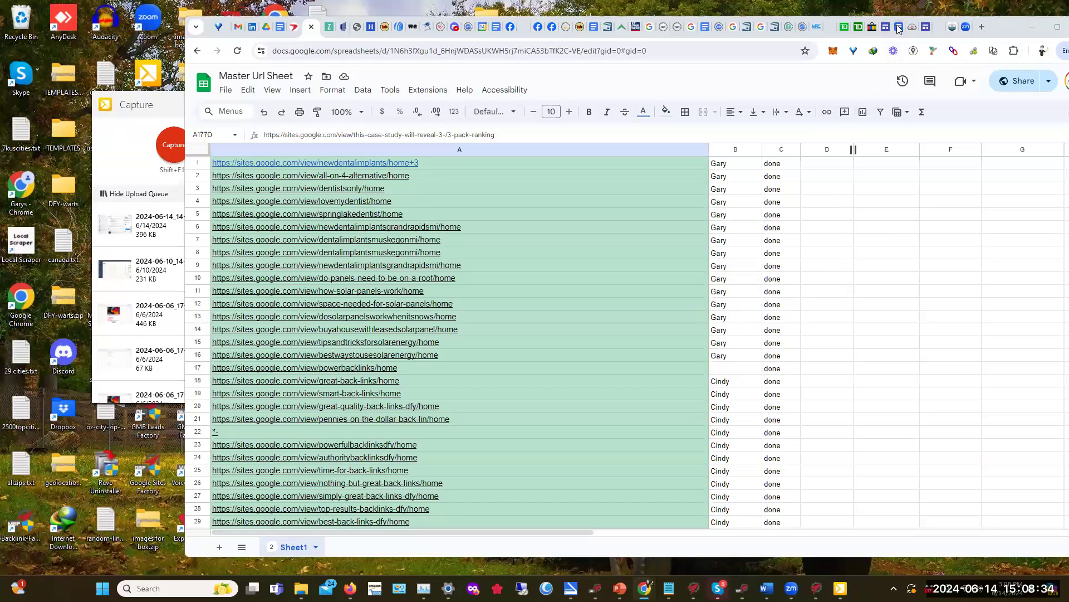
- Switch to the case study site in Google Sites and review its 3-Pack Ranking page from the header down to the footer and back
mouse_move(926, 29)
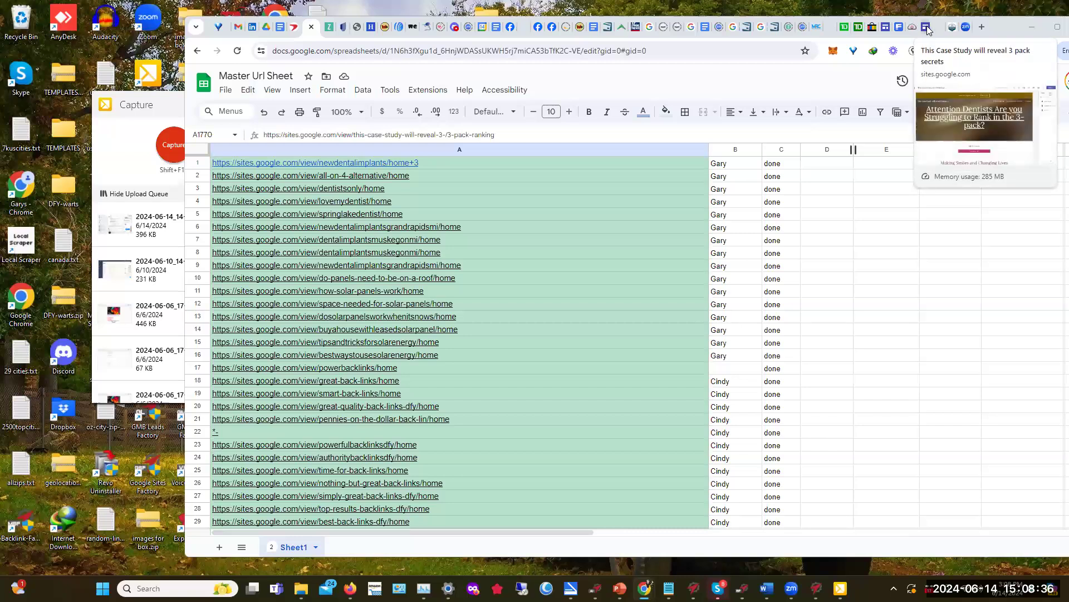
left_click(926, 30)
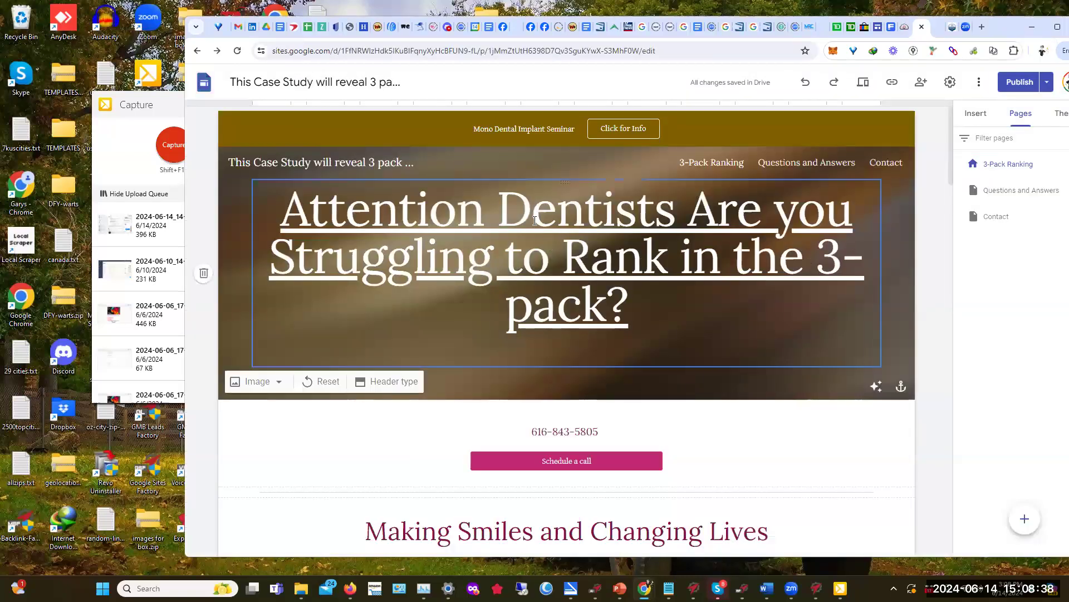
left_click(573, 221)
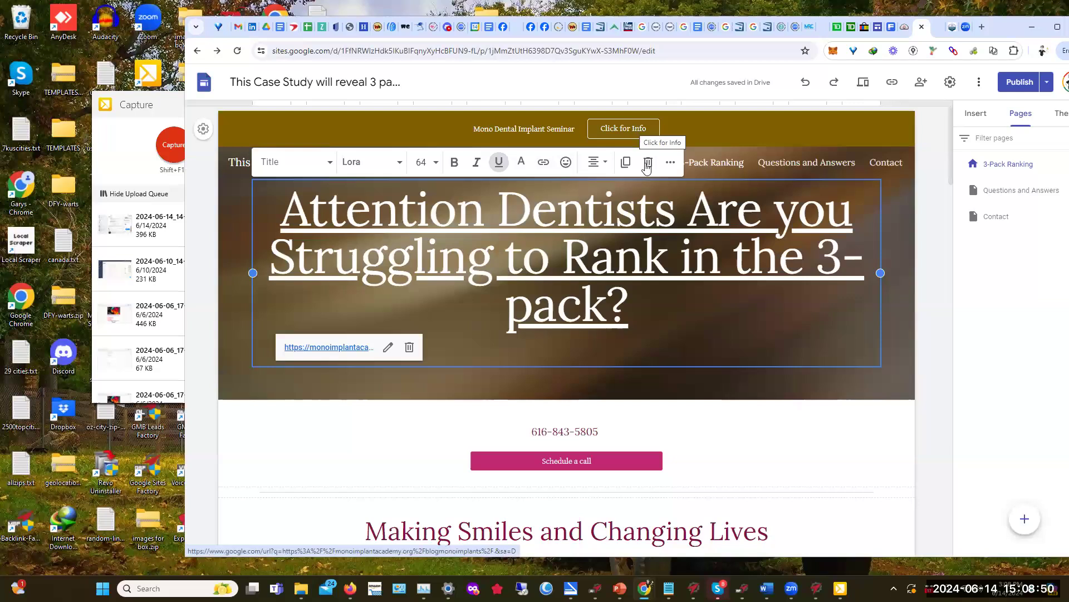
scroll(724, 368, "down", 9)
scroll(747, 367, "down", 20)
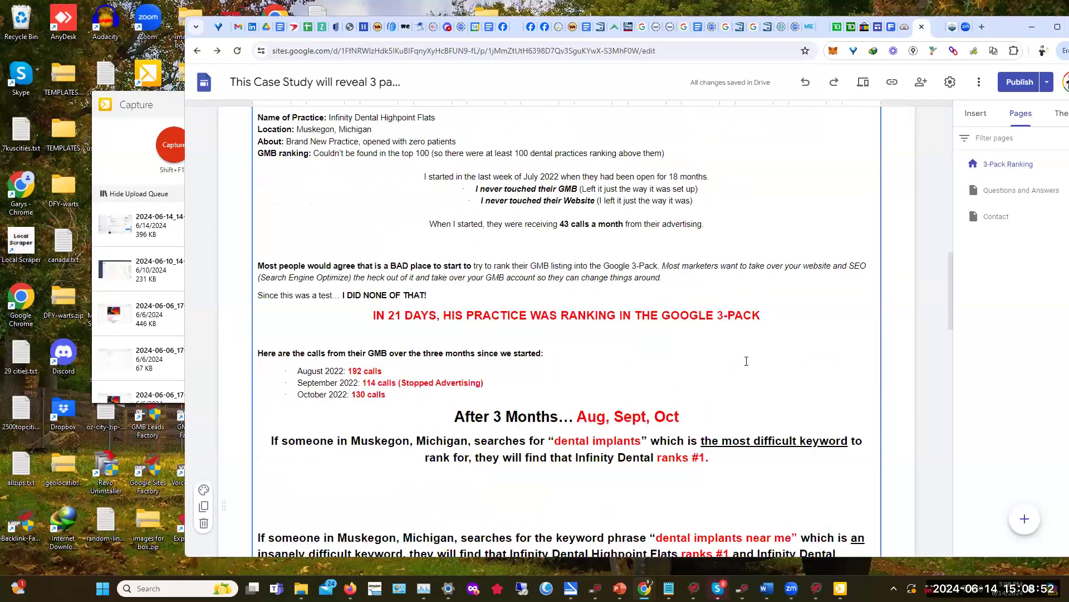
scroll(761, 377, "down", 2)
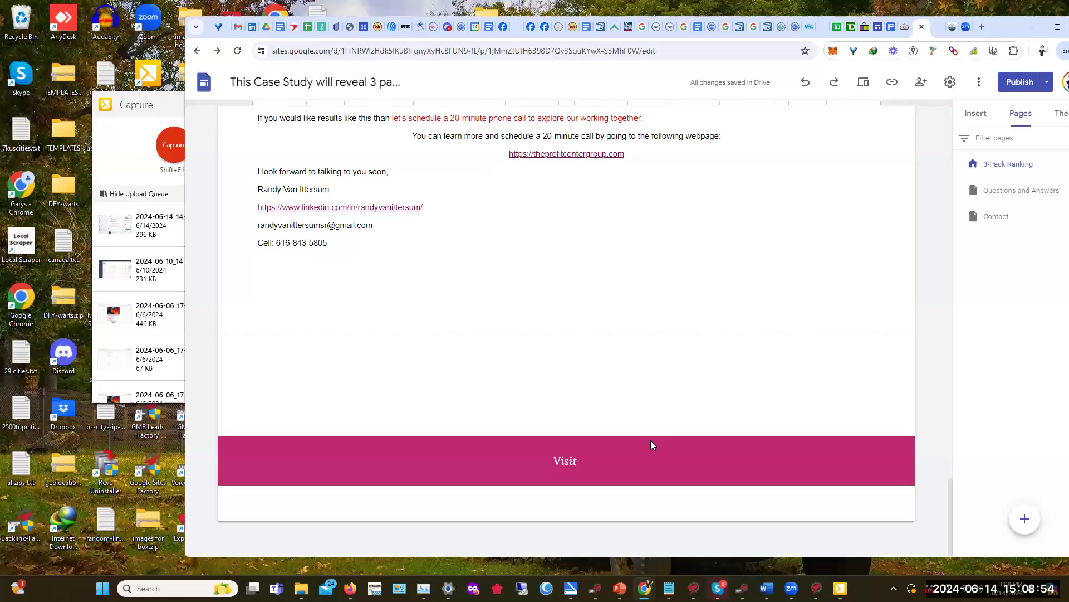
mouse_move(574, 485)
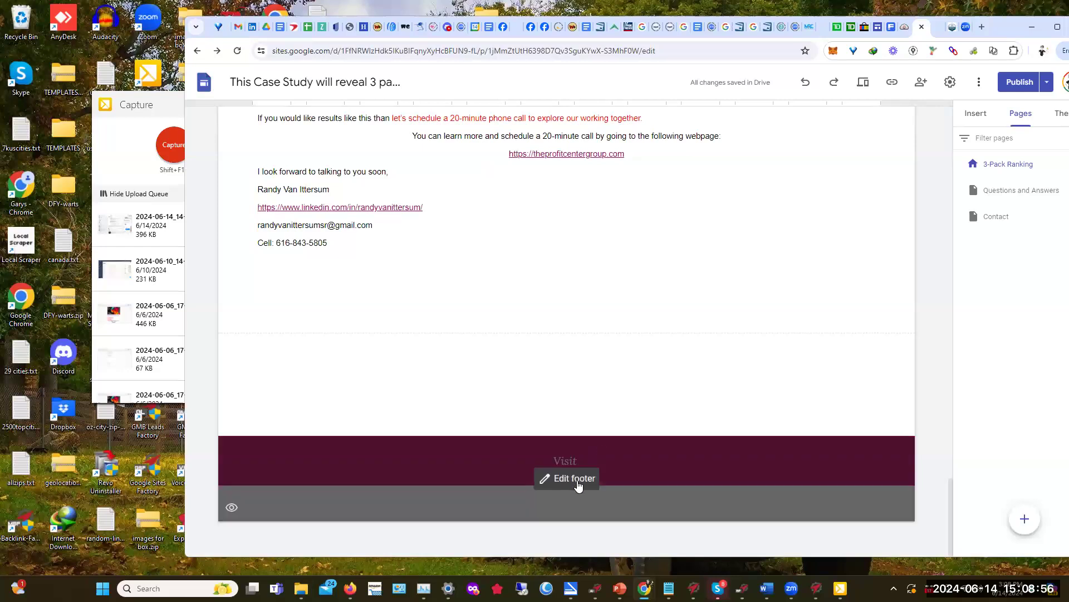
scroll(765, 261, "up", 20)
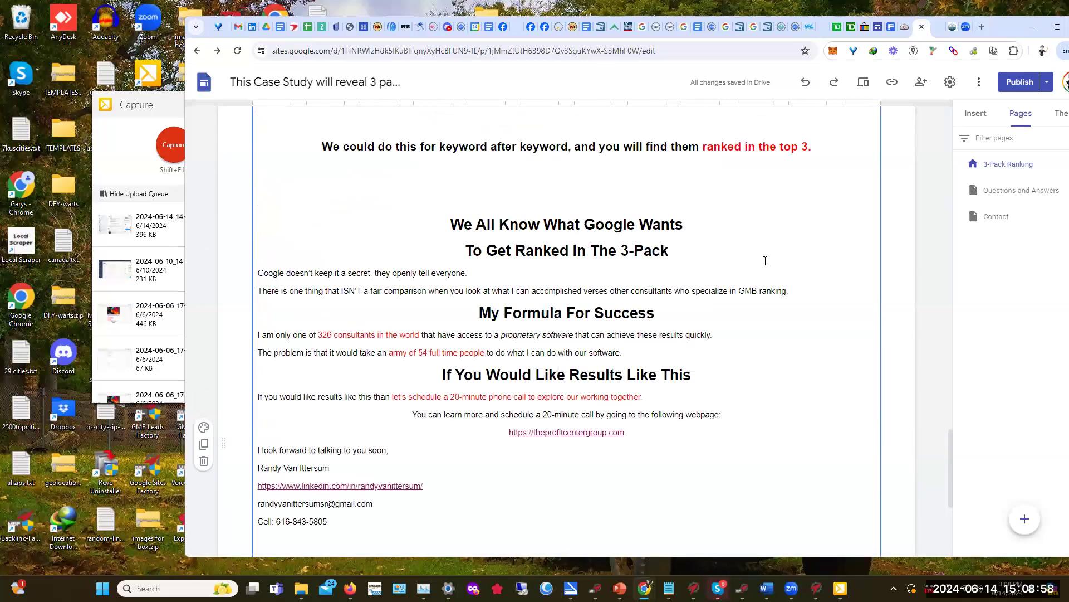
scroll(765, 266, "up", 8)
left_click(764, 261)
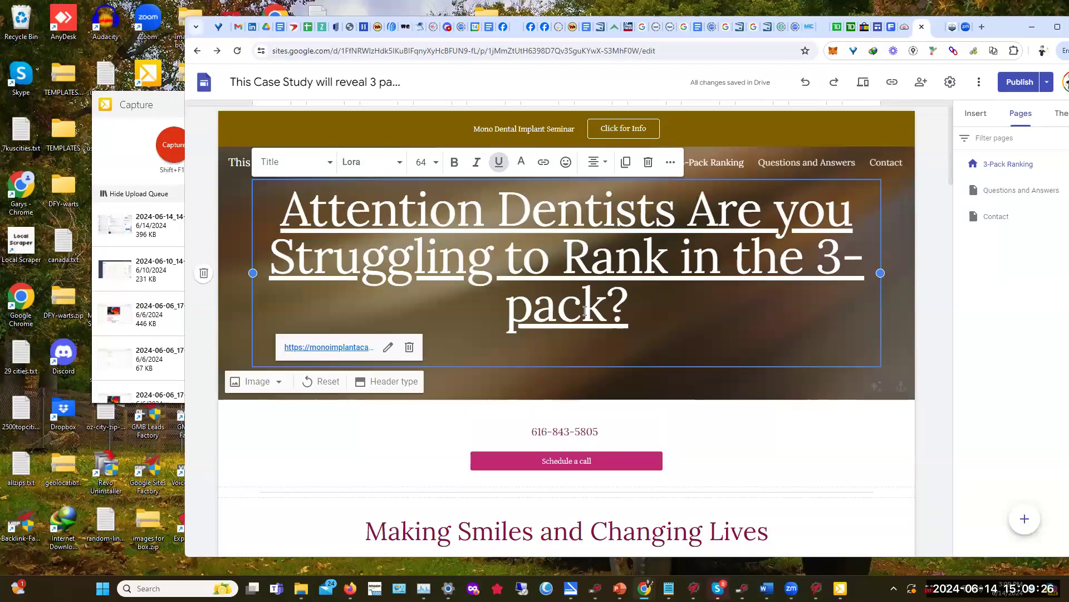
- Follow the banner's "Click for Info" link to the Mono Implant Academy blog, look over its posts, and go back from the blog
left_click(625, 132)
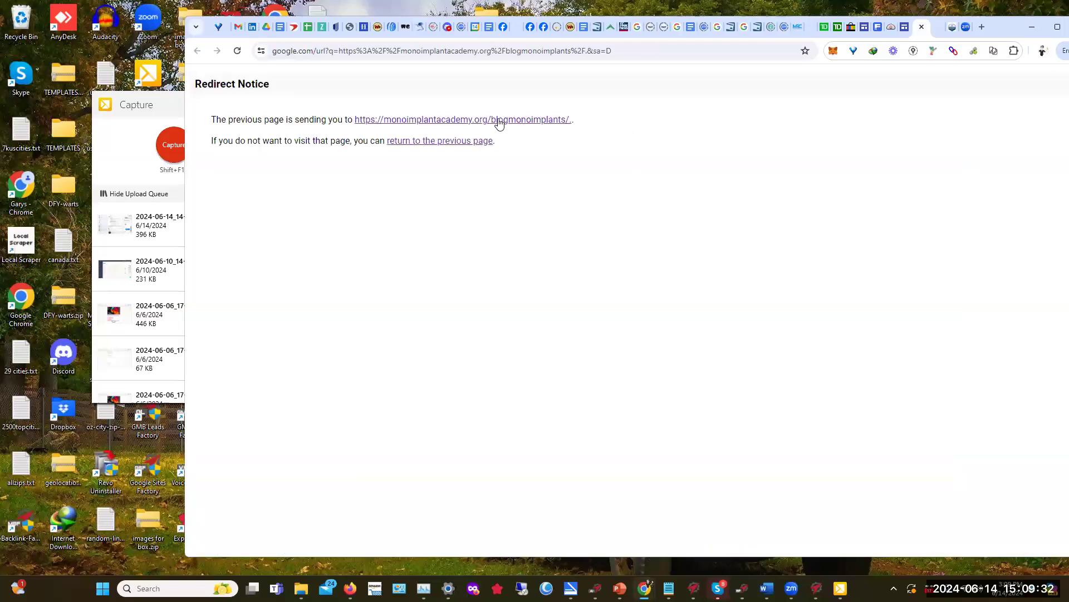
left_click(498, 120)
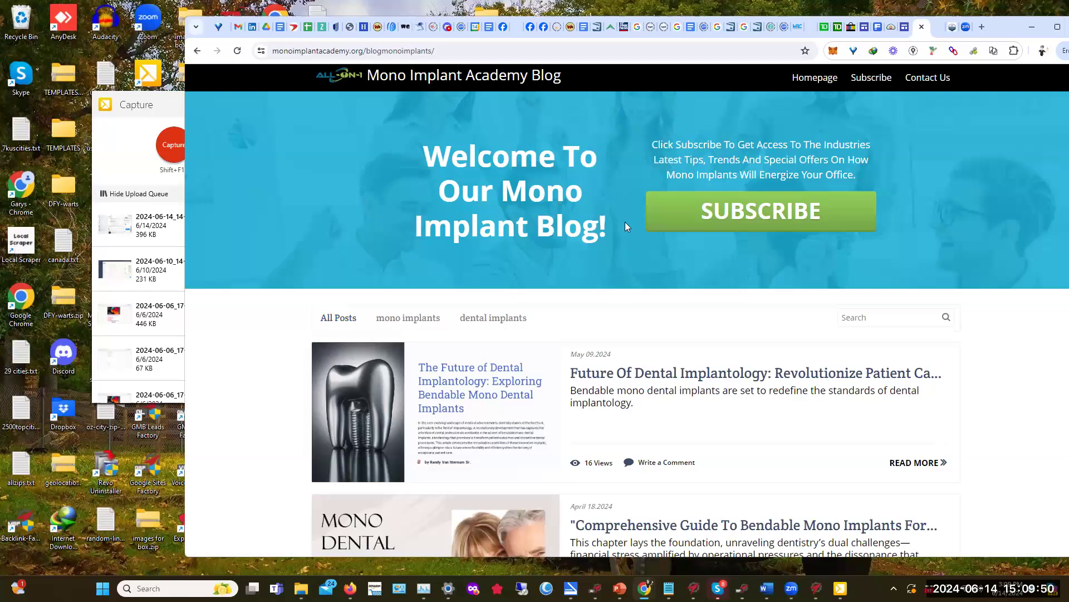
scroll(634, 238, "down", 5)
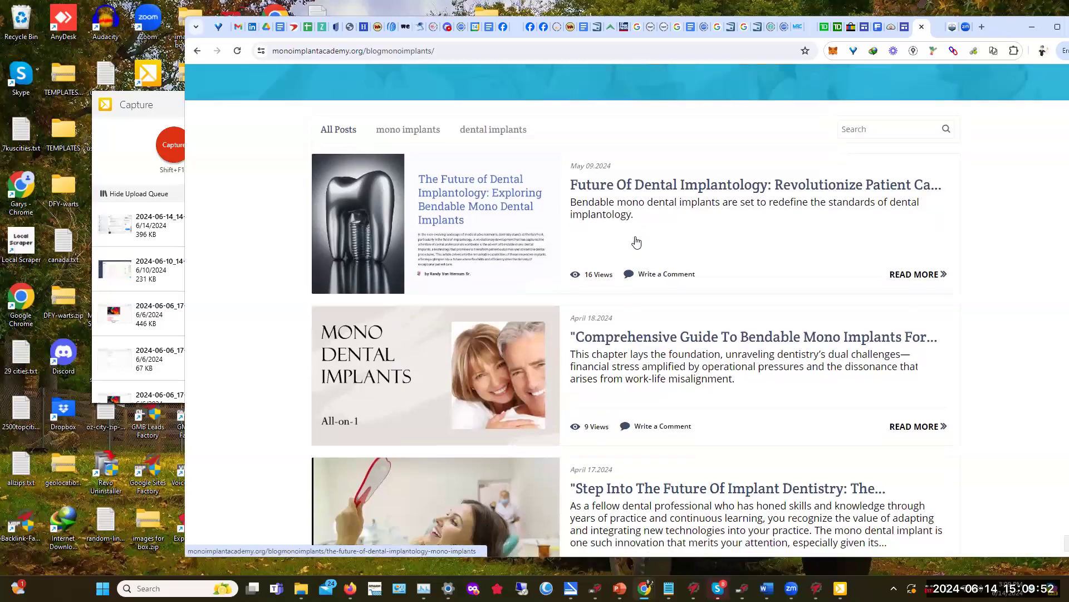
scroll(626, 237, "up", 5)
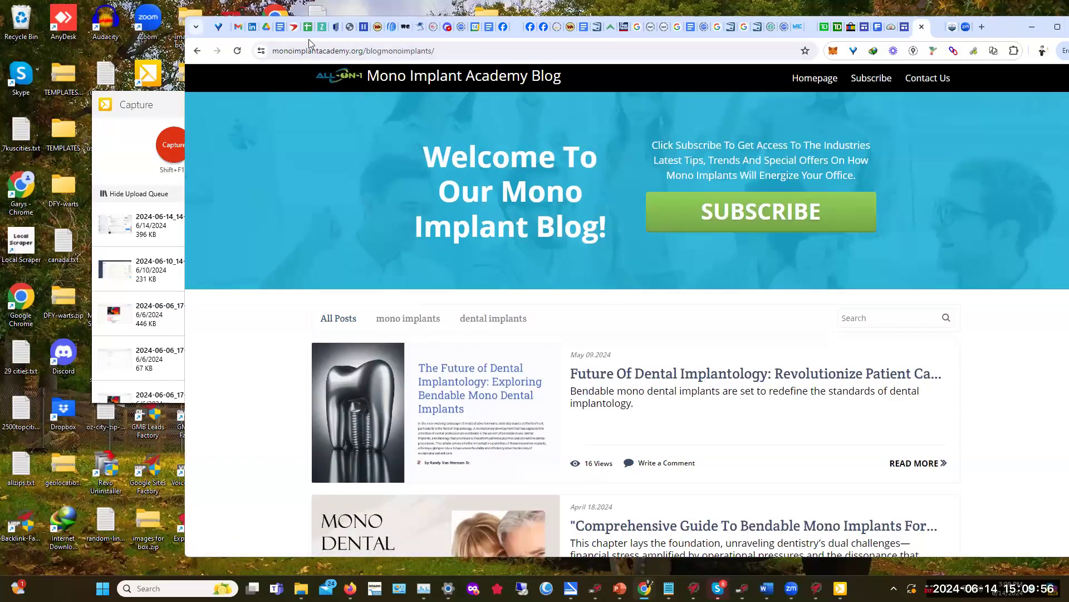
left_click(198, 54)
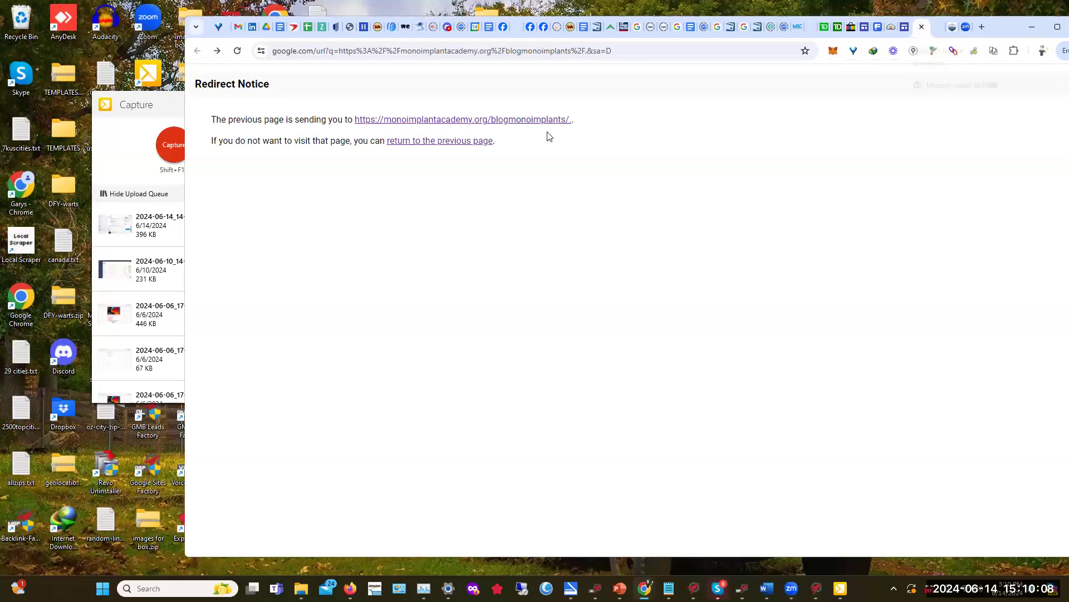
left_click(443, 147)
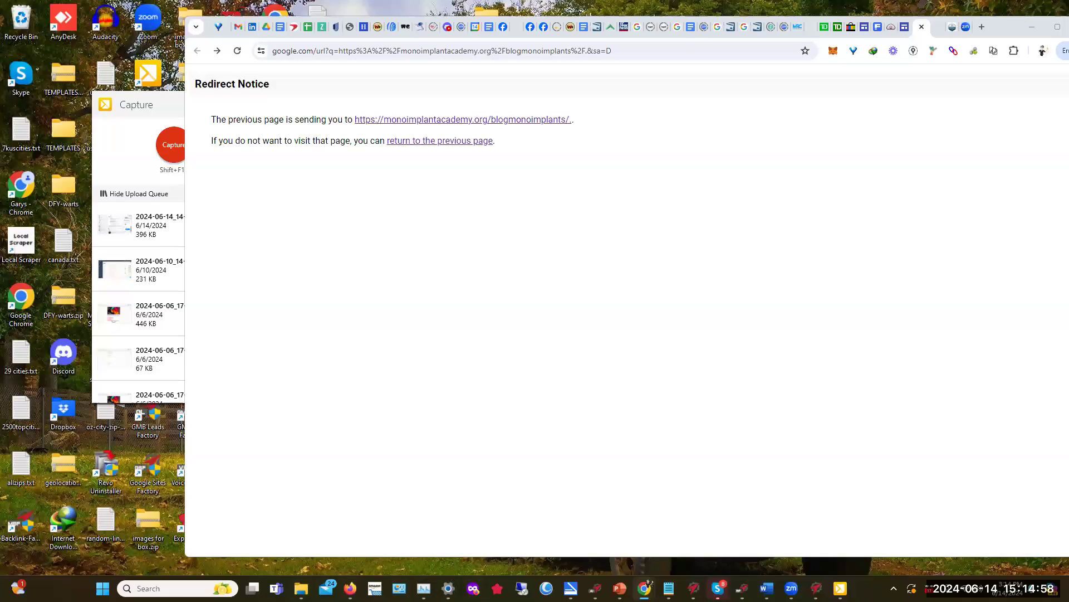
- Switch to File Explorer, find "ranking vids 1.png" in the Pictures folder, and view the image in a maximized window
mouse_move(301, 589)
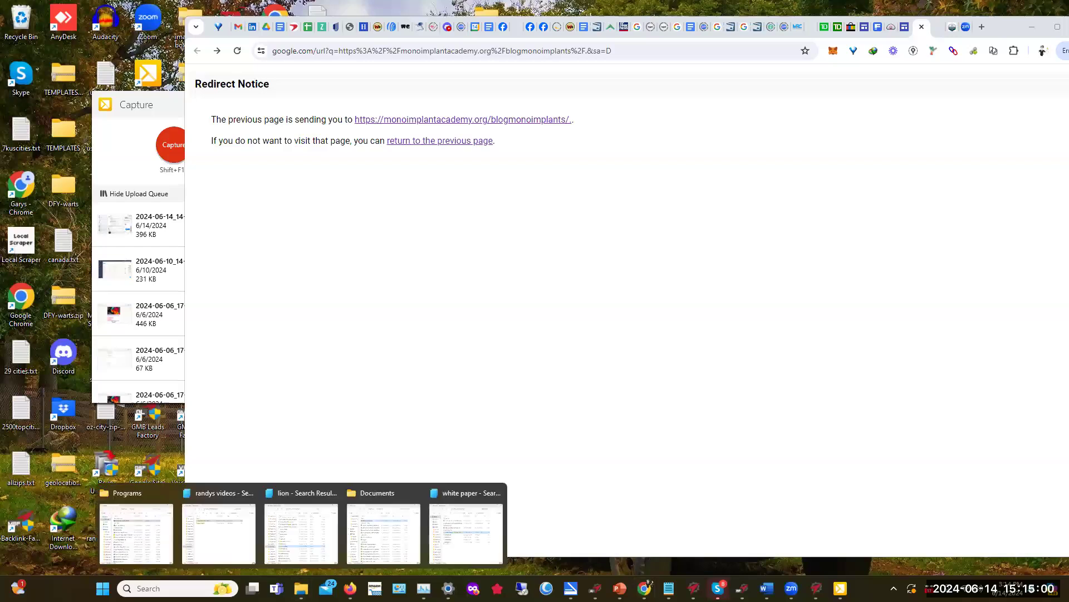
left_click(374, 526)
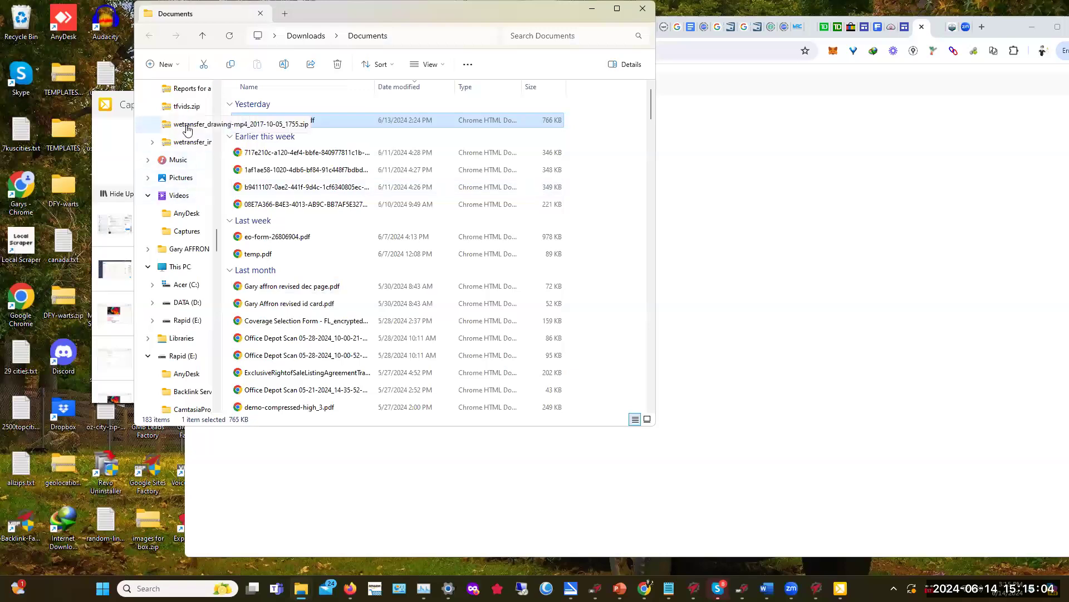
left_click(187, 178)
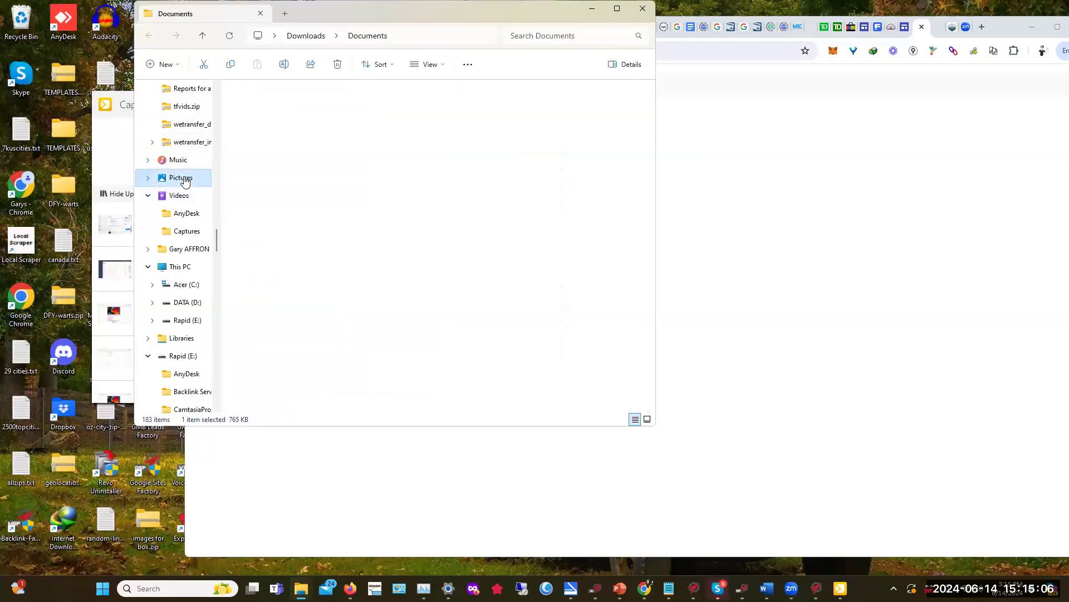
left_click_drag(649, 93, 650, 337)
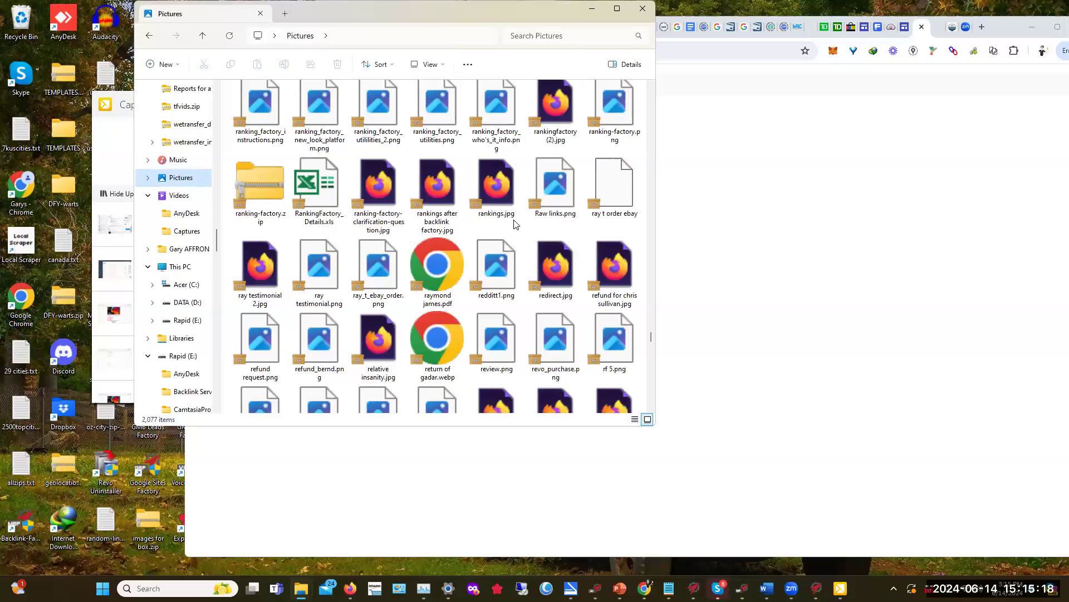
scroll(508, 224, "up", 4)
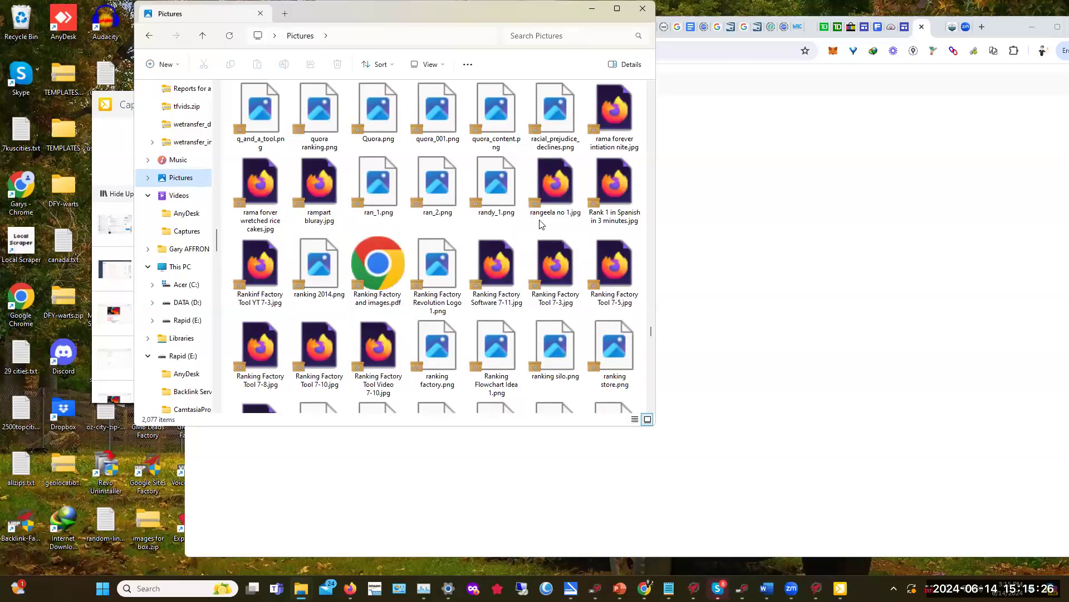
scroll(540, 221, "down", 3)
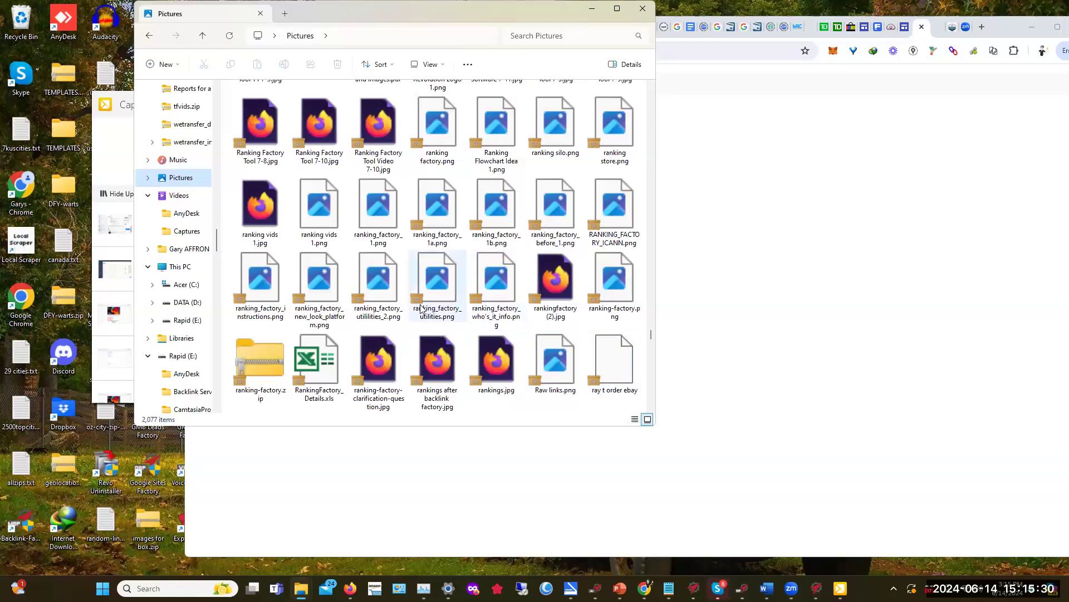
left_click(319, 209)
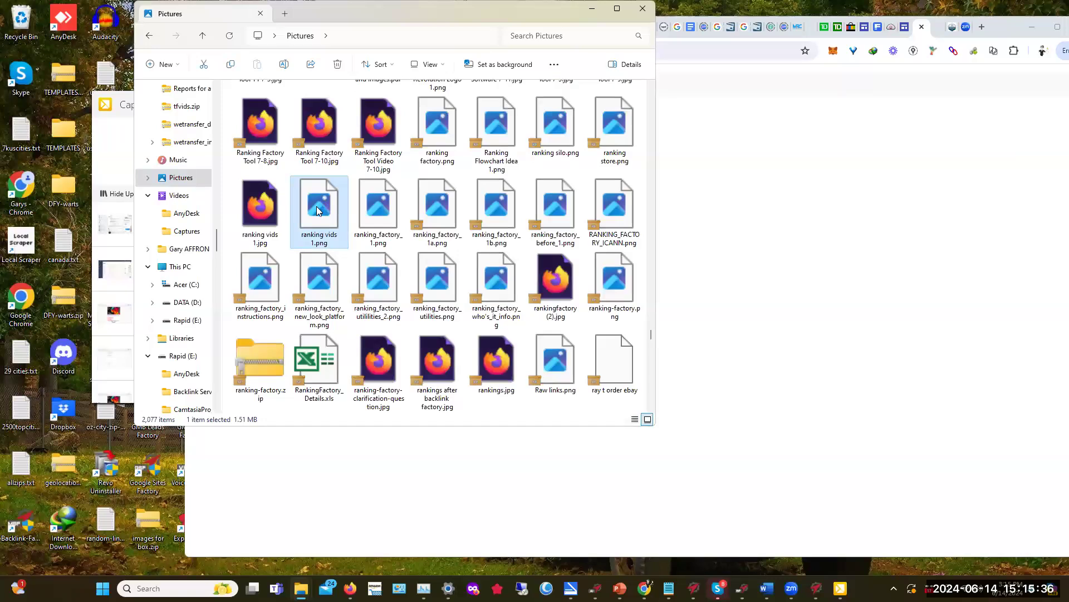
double_click(319, 210)
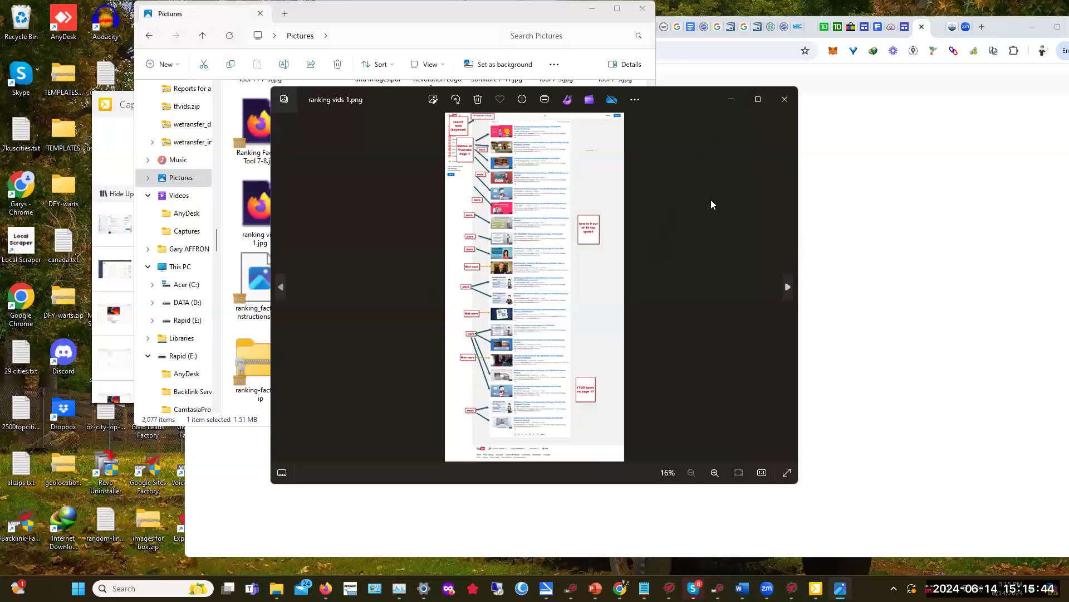
left_click(759, 100)
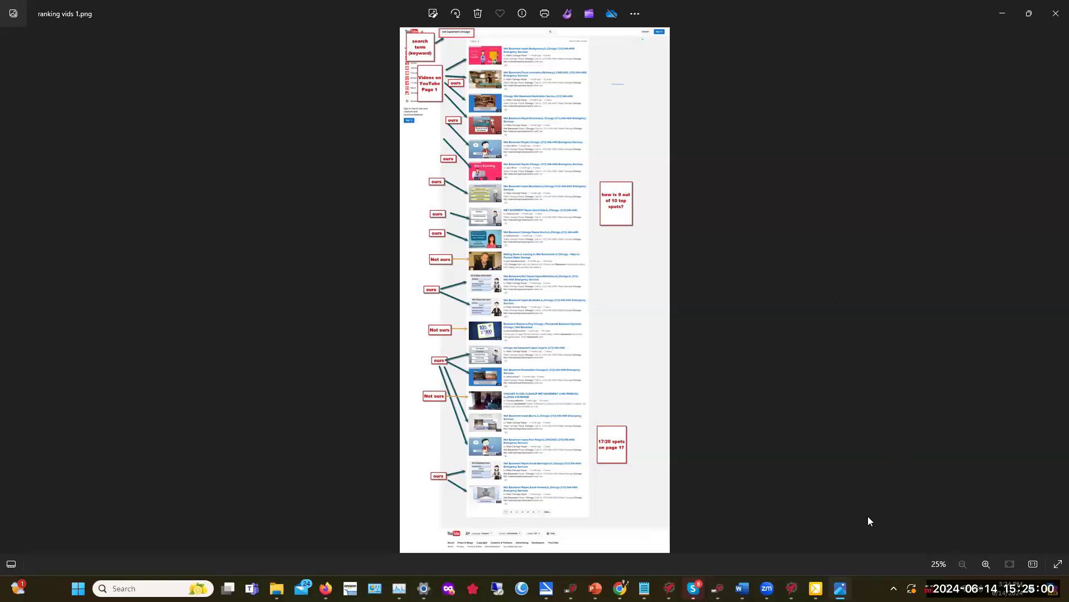
mouse_move(841, 588)
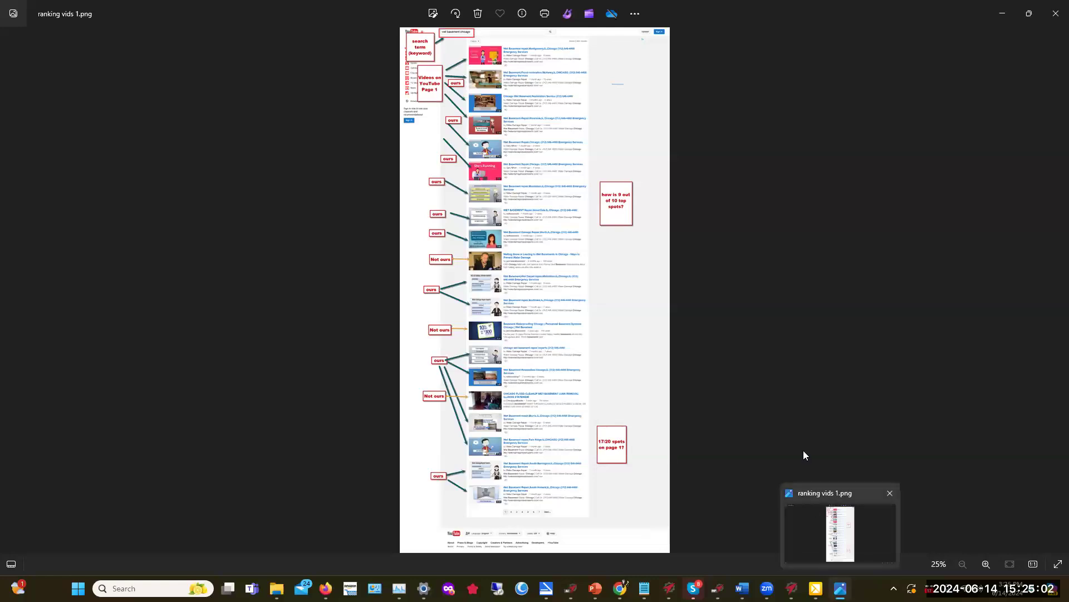